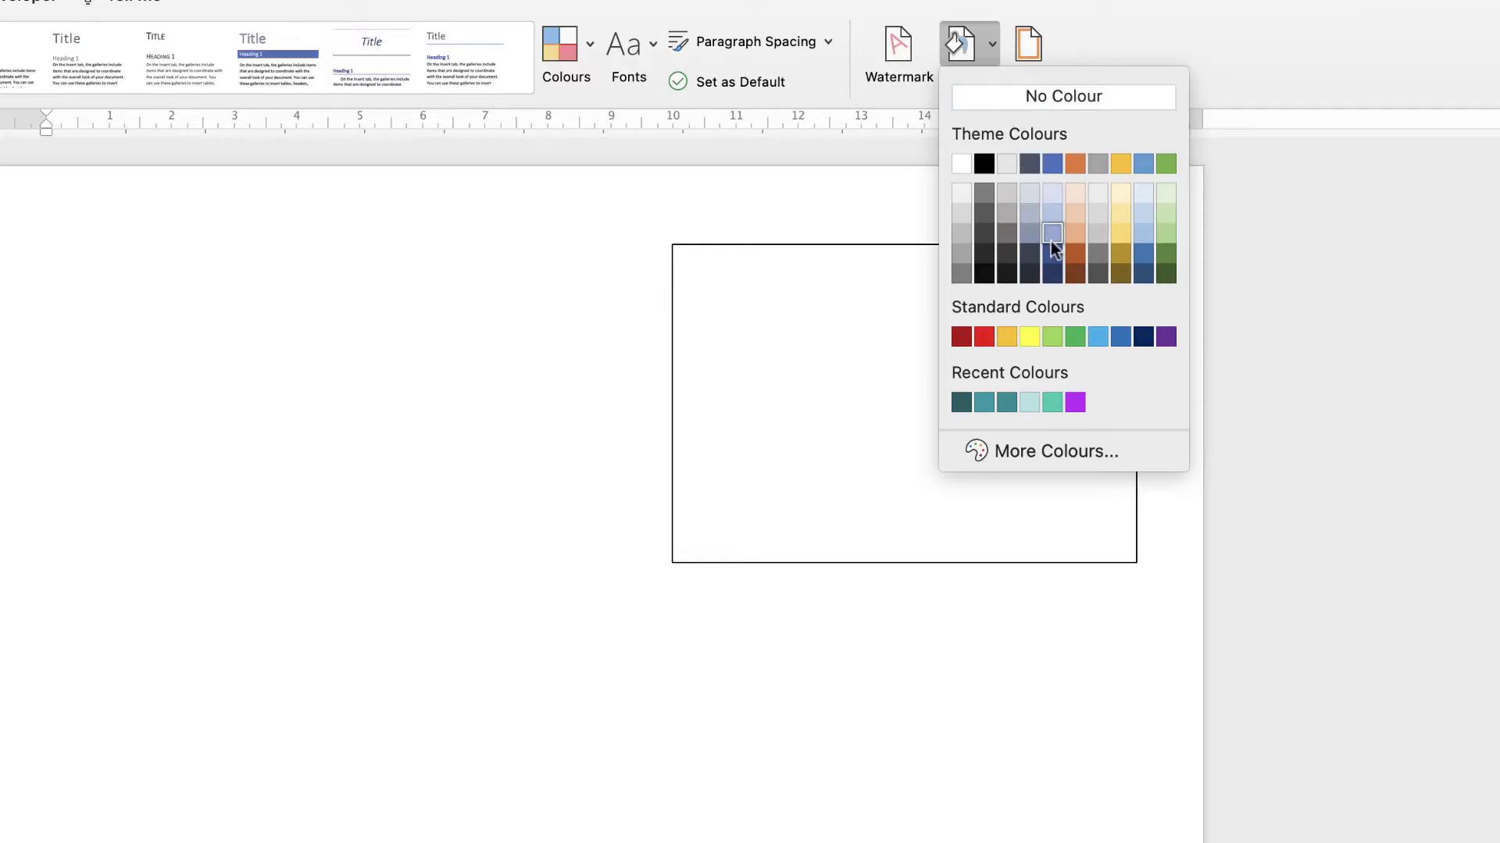
Try the light teal recent colour as the page colour, and set the page back to No Colour.
left_click(1029, 400)
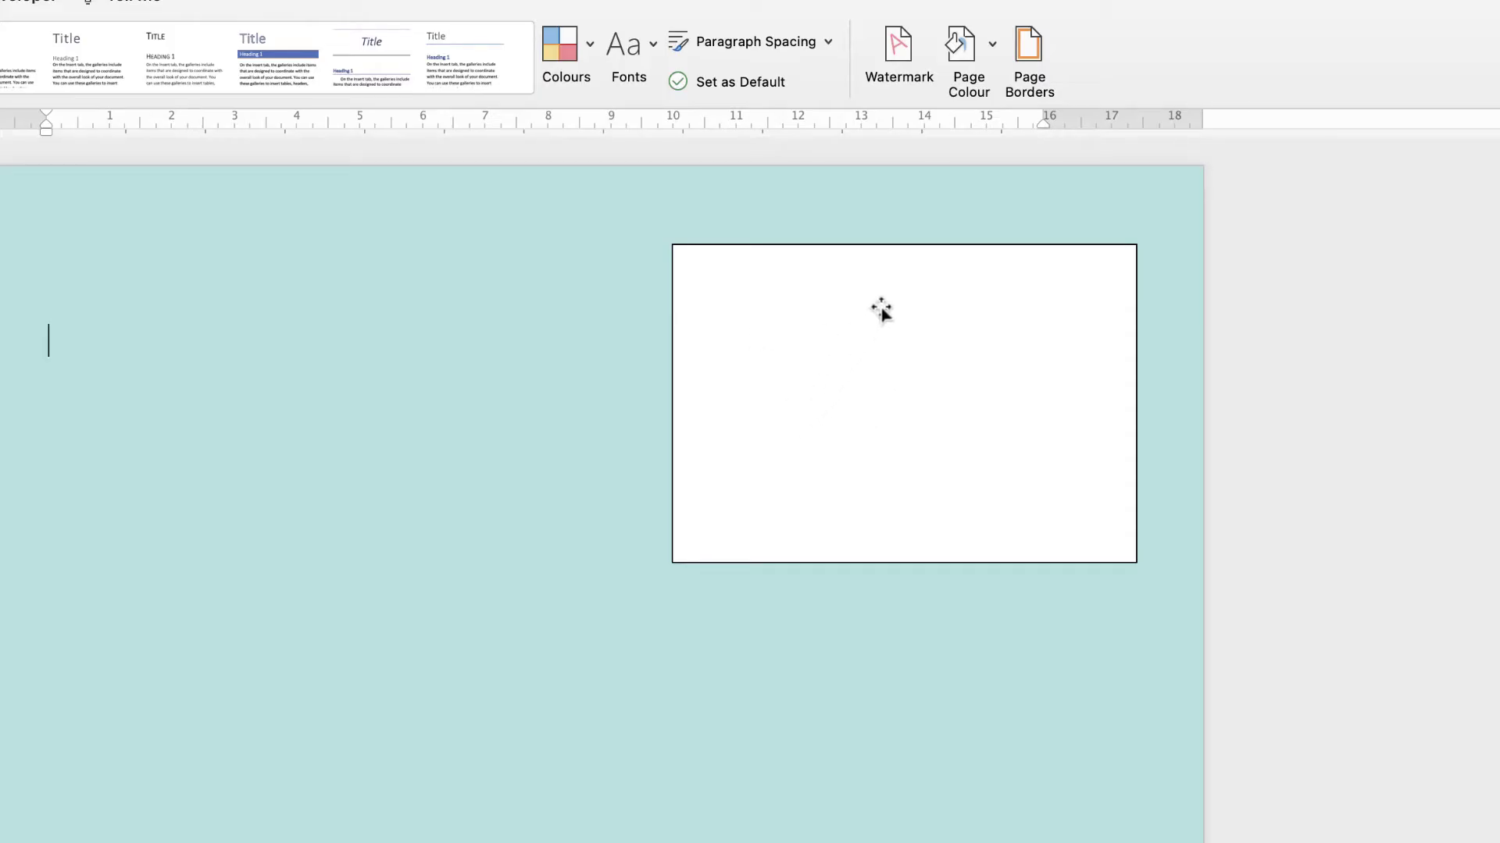
left_click(991, 46)
left_click(988, 98)
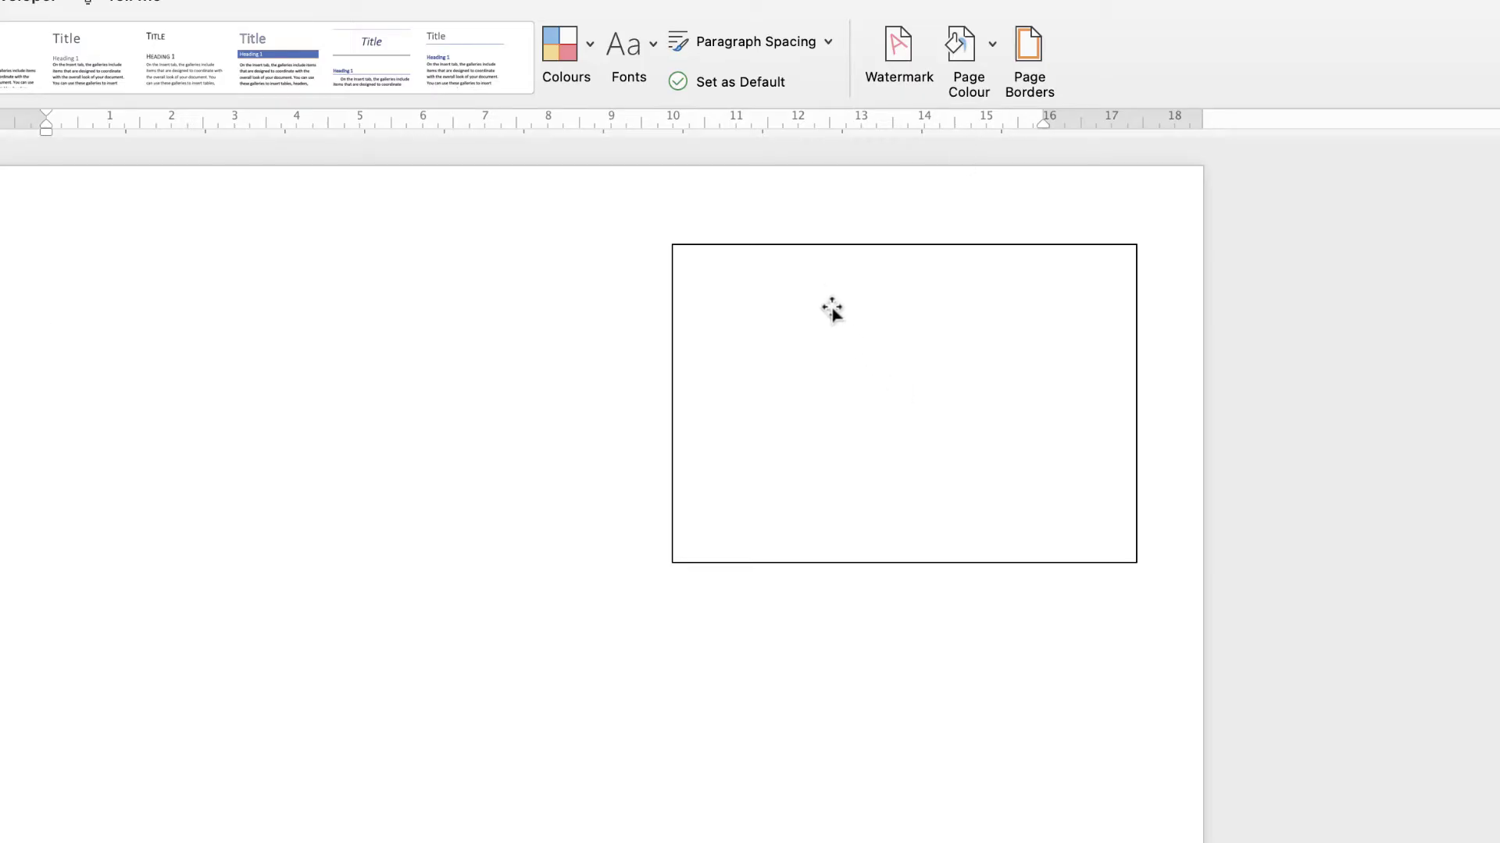
Enter the text "Text boxes are awesome" inside the empty text box.
left_click(724, 248)
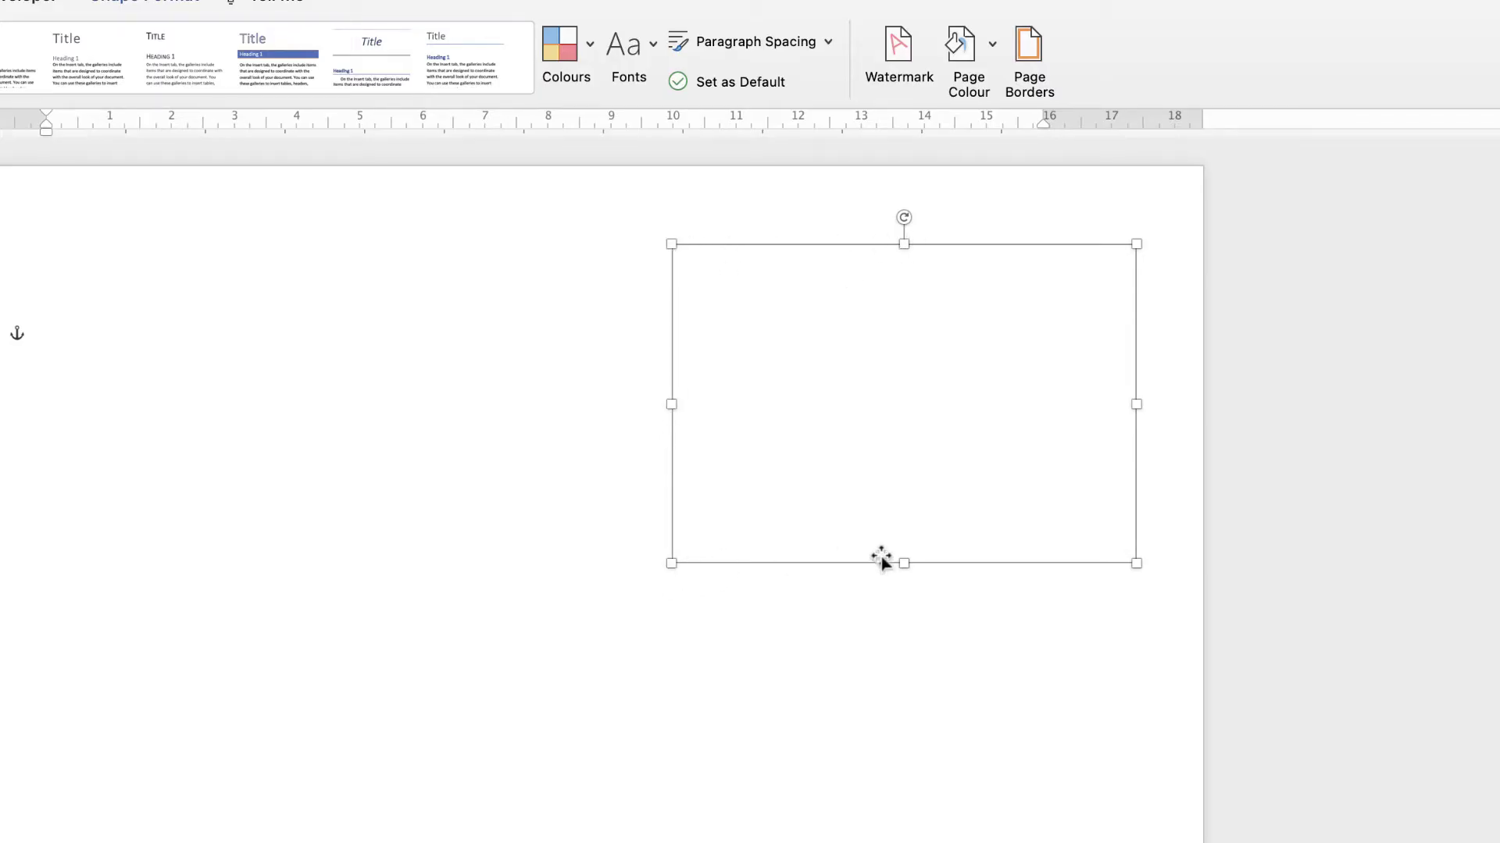
left_click(690, 274)
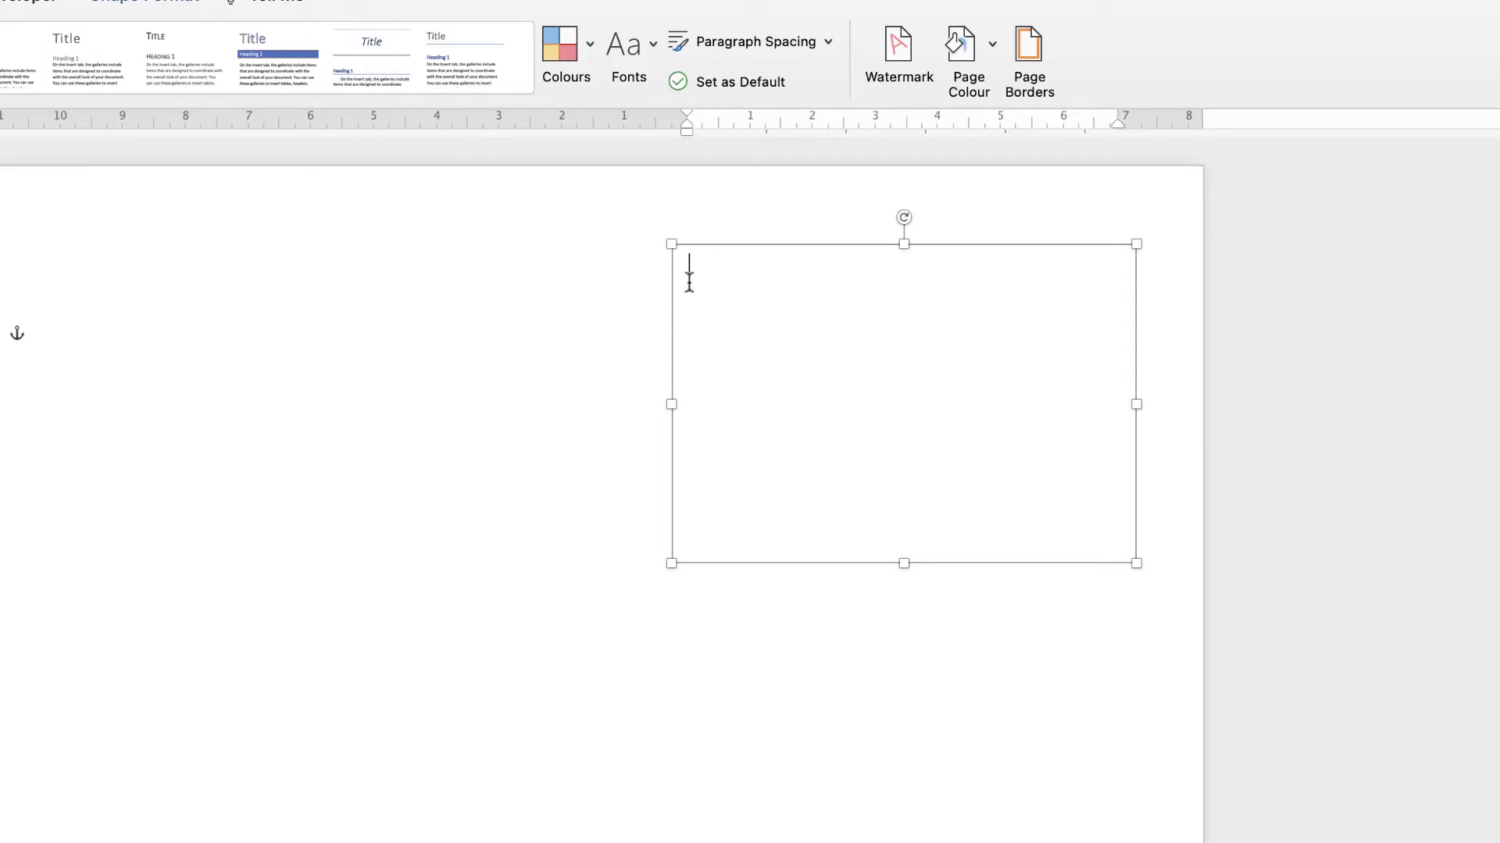
type("Text boxes are awesome")
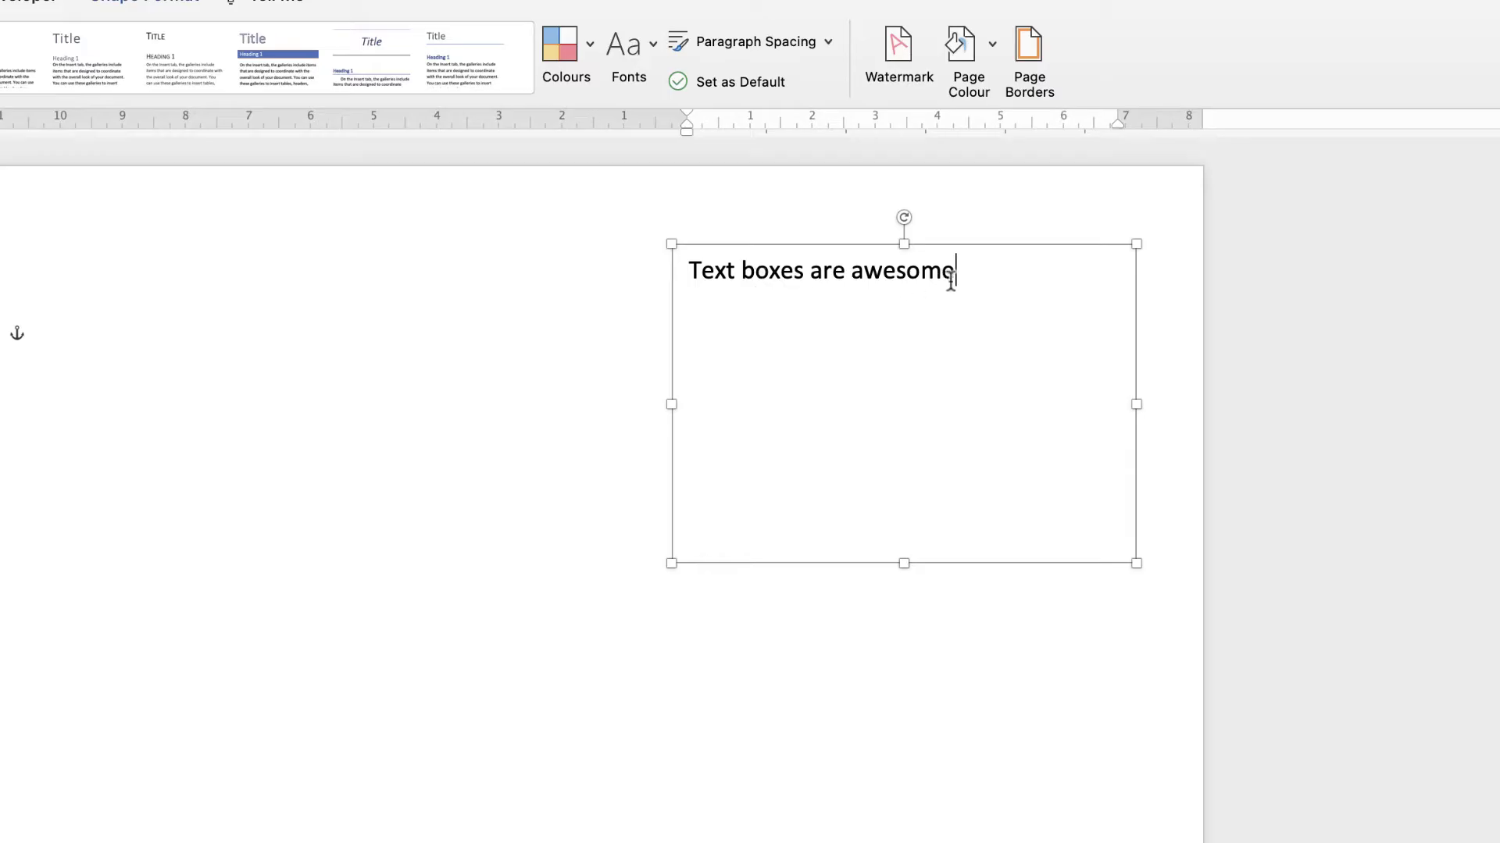
Change the font of the text box's sentence to Amatic SC.
left_click_drag(949, 273, 726, 270)
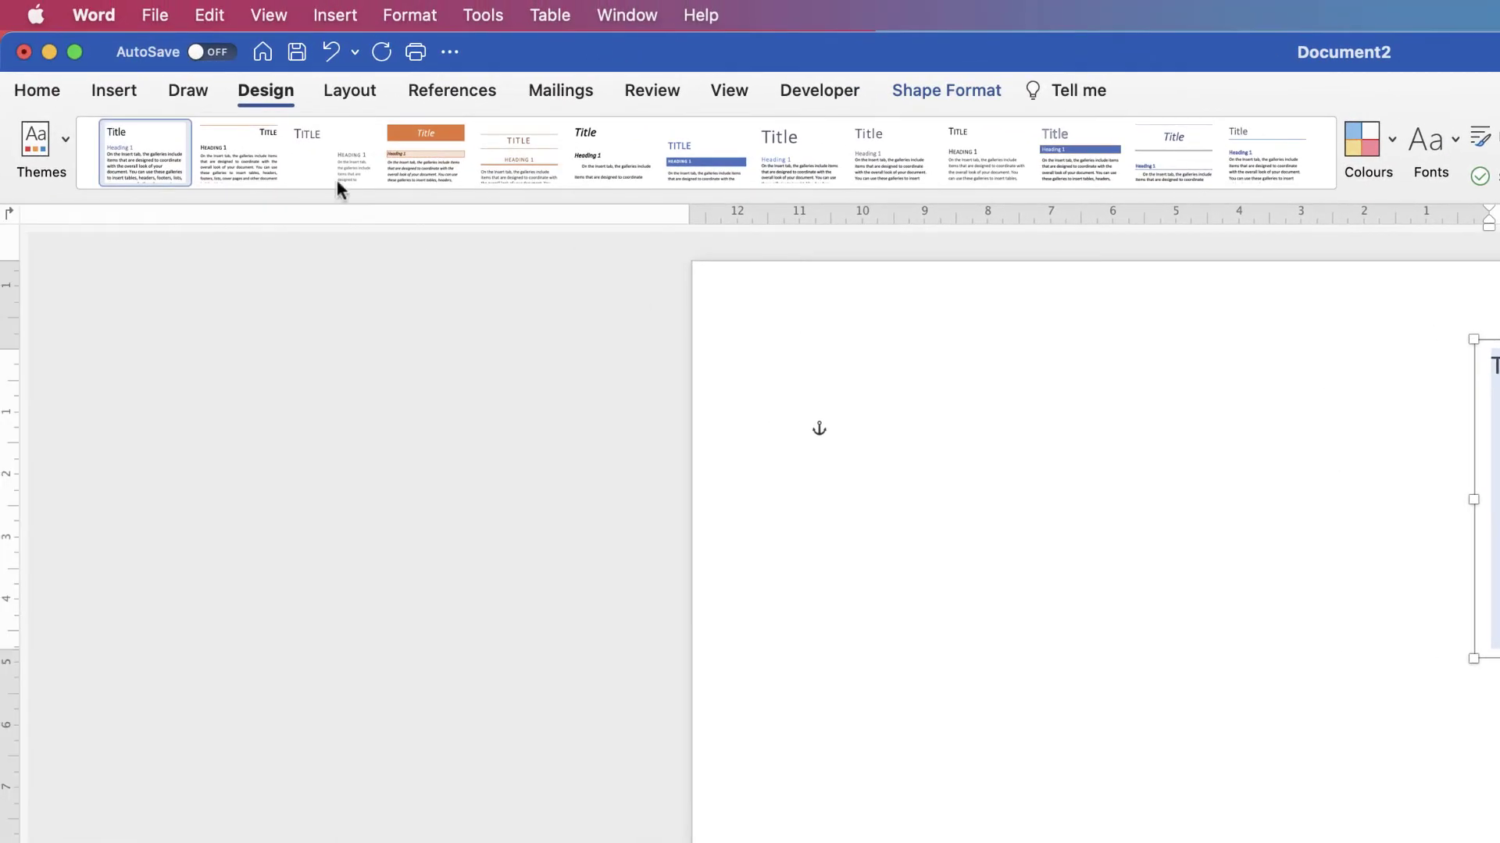
left_click(51, 95)
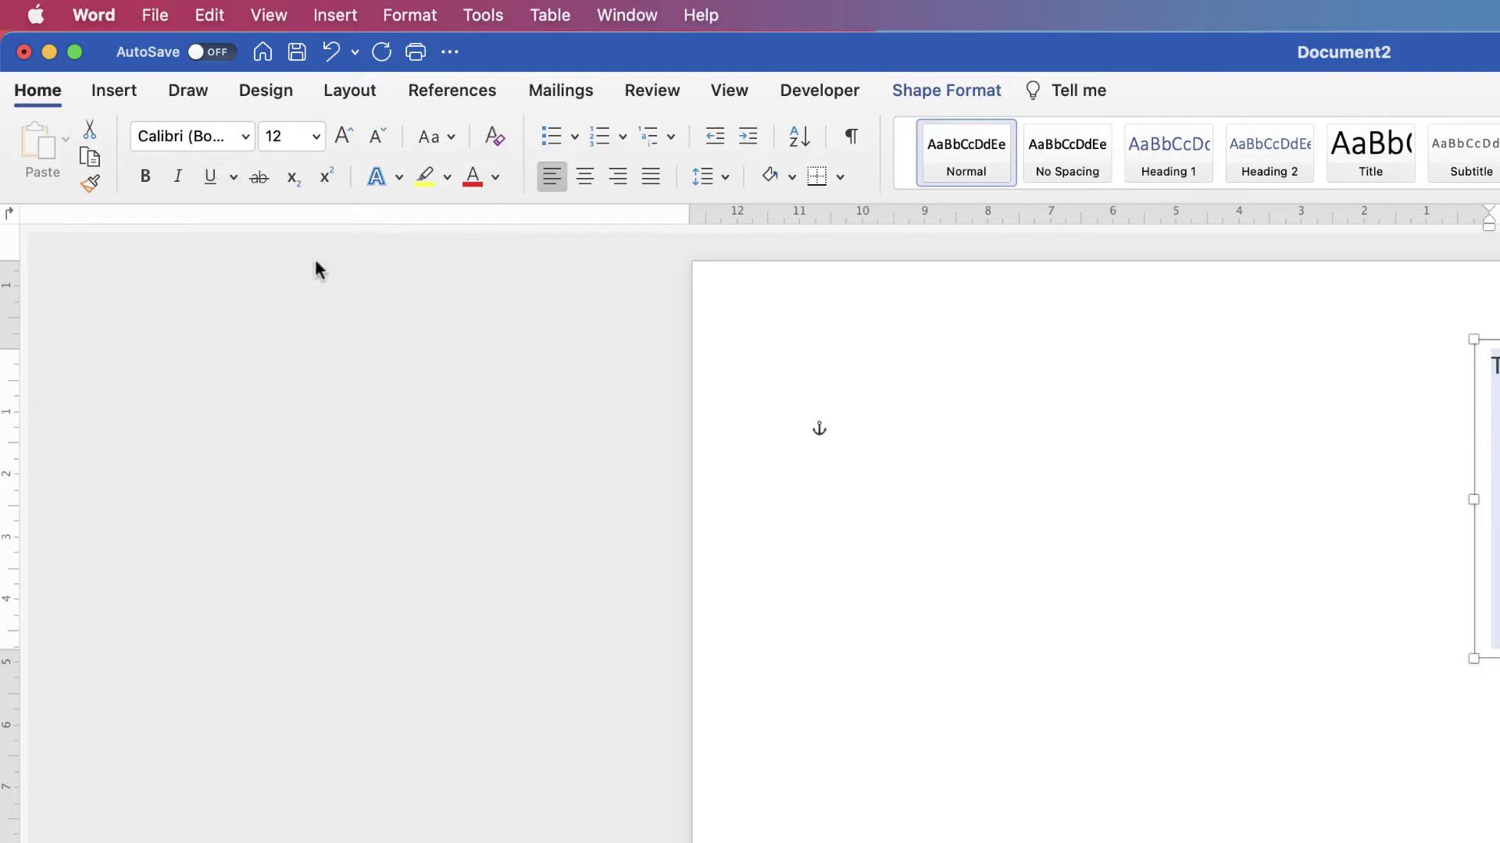
left_click(246, 138)
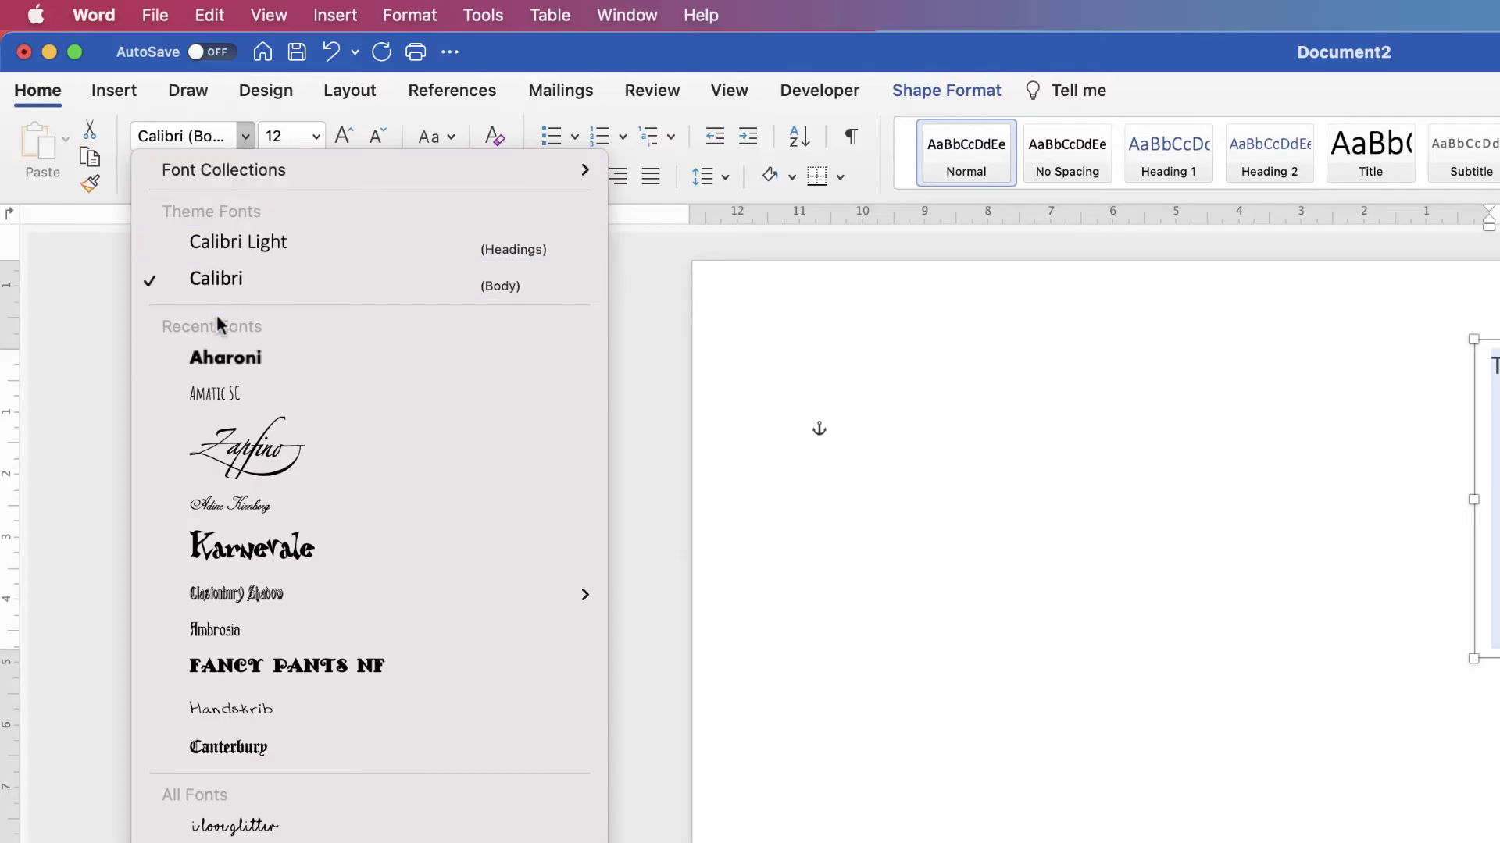
left_click(217, 394)
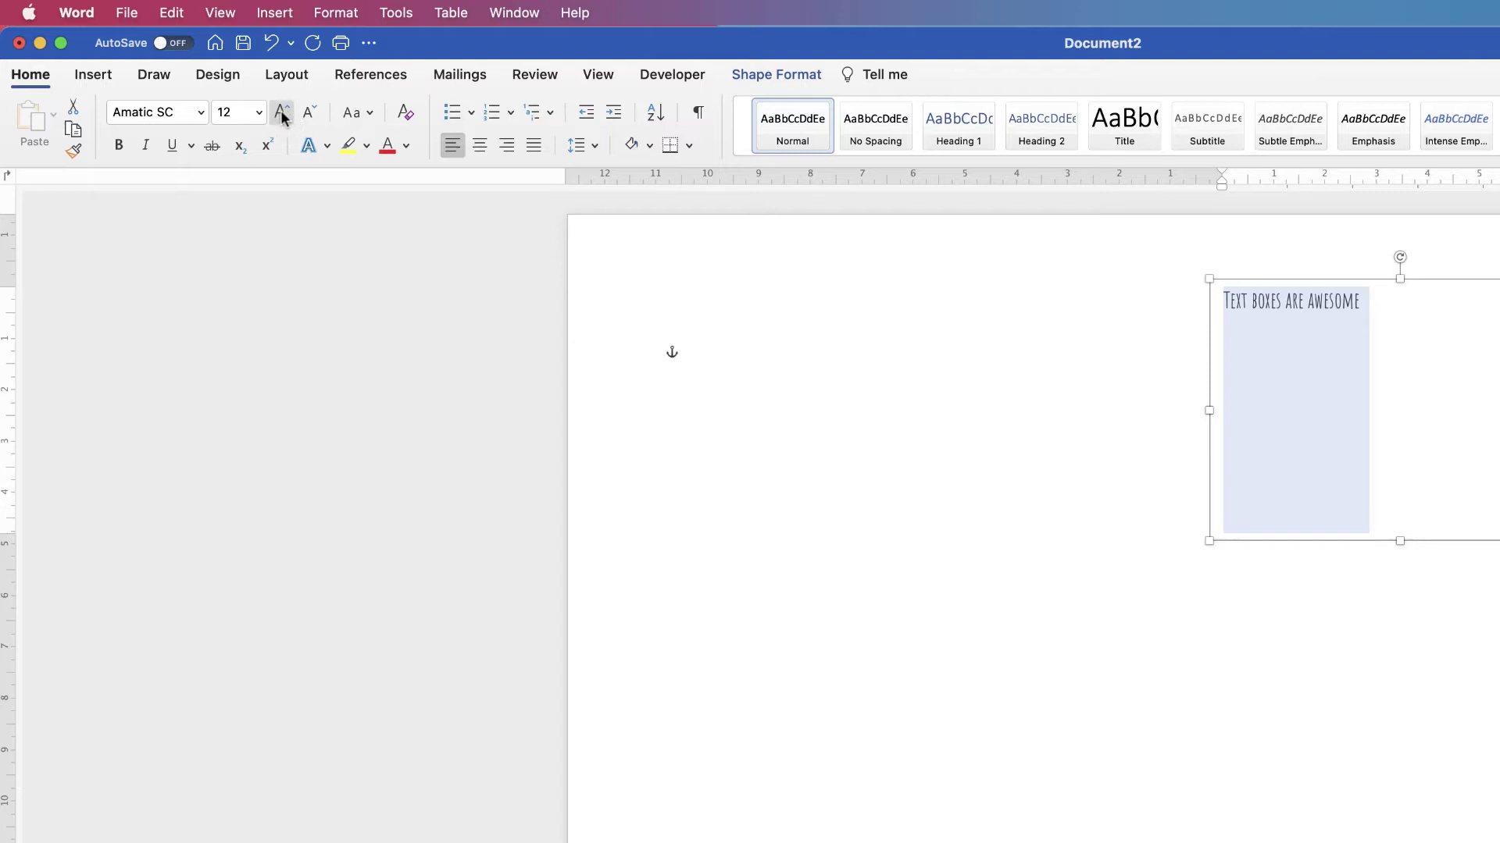
Enlarge the selected text to 48 pt and centre it horizontally in the text box.
left_click(279, 115)
left_click(281, 115)
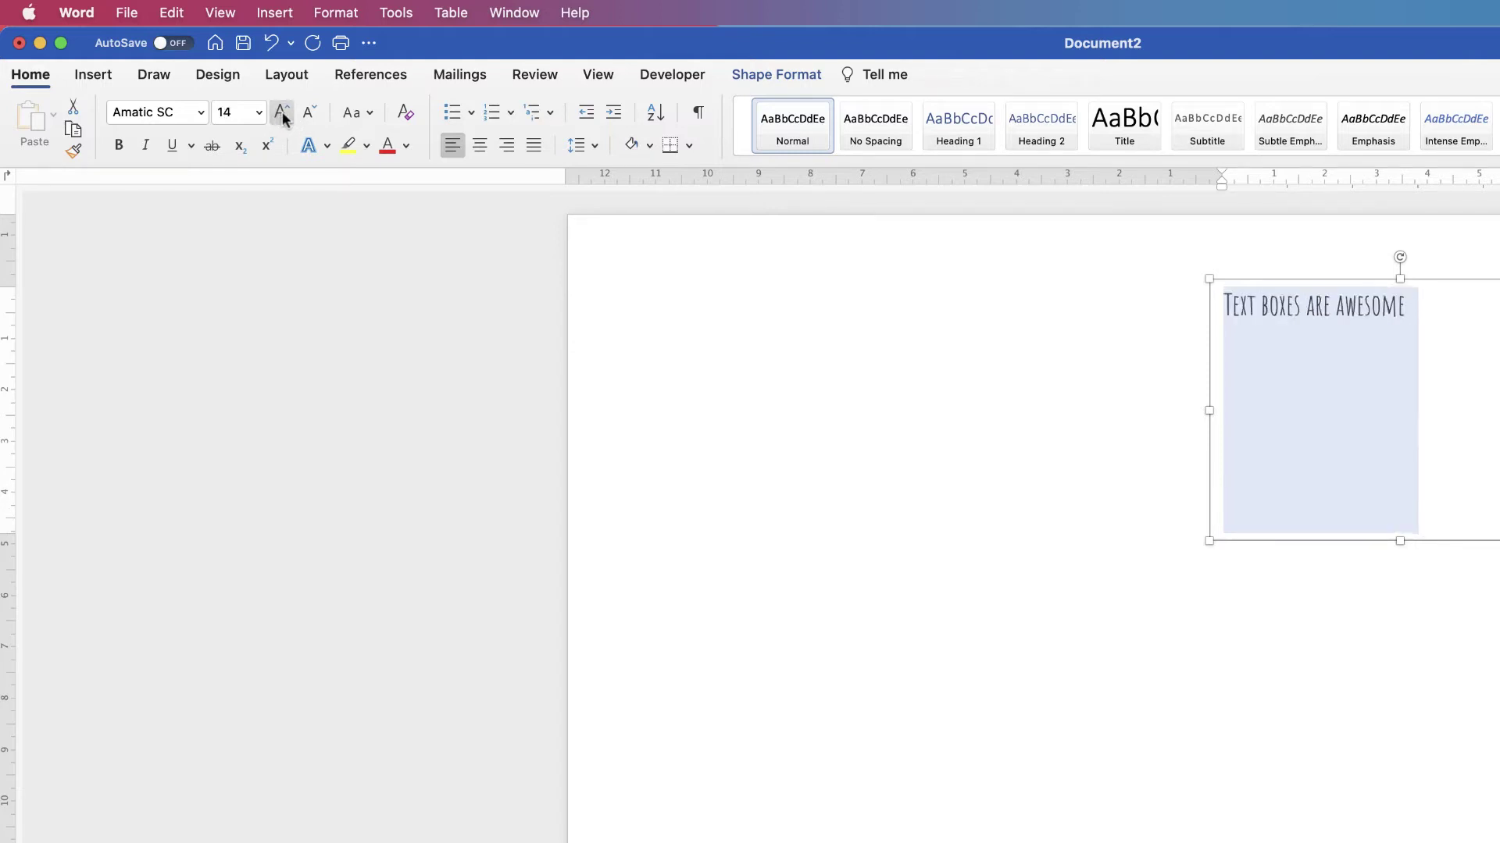
left_click(281, 116)
left_click(281, 115)
left_click(281, 116)
left_click(281, 115)
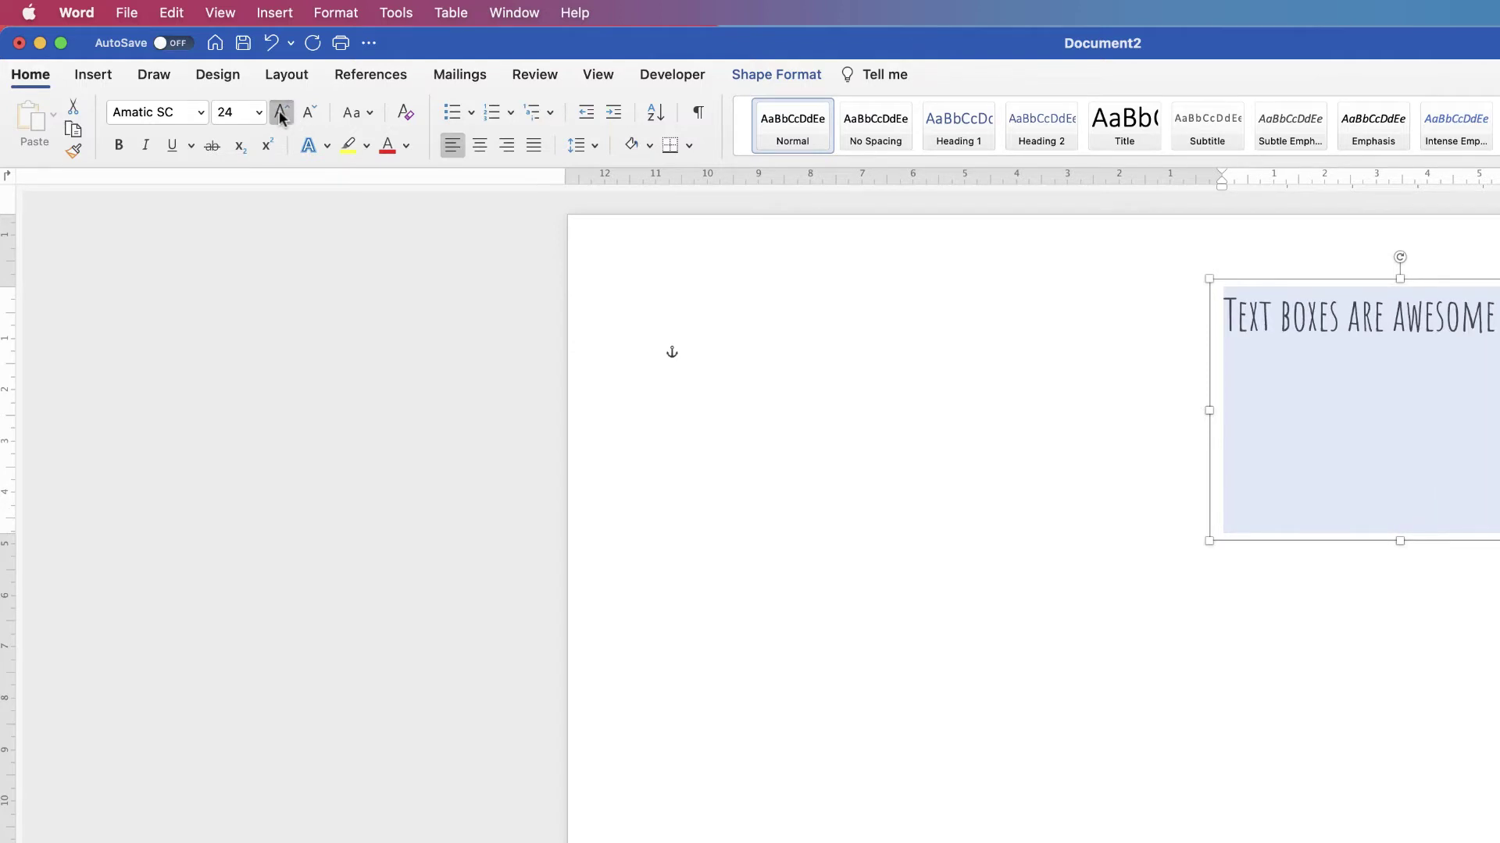
left_click(281, 116)
left_click(282, 116)
left_click(282, 115)
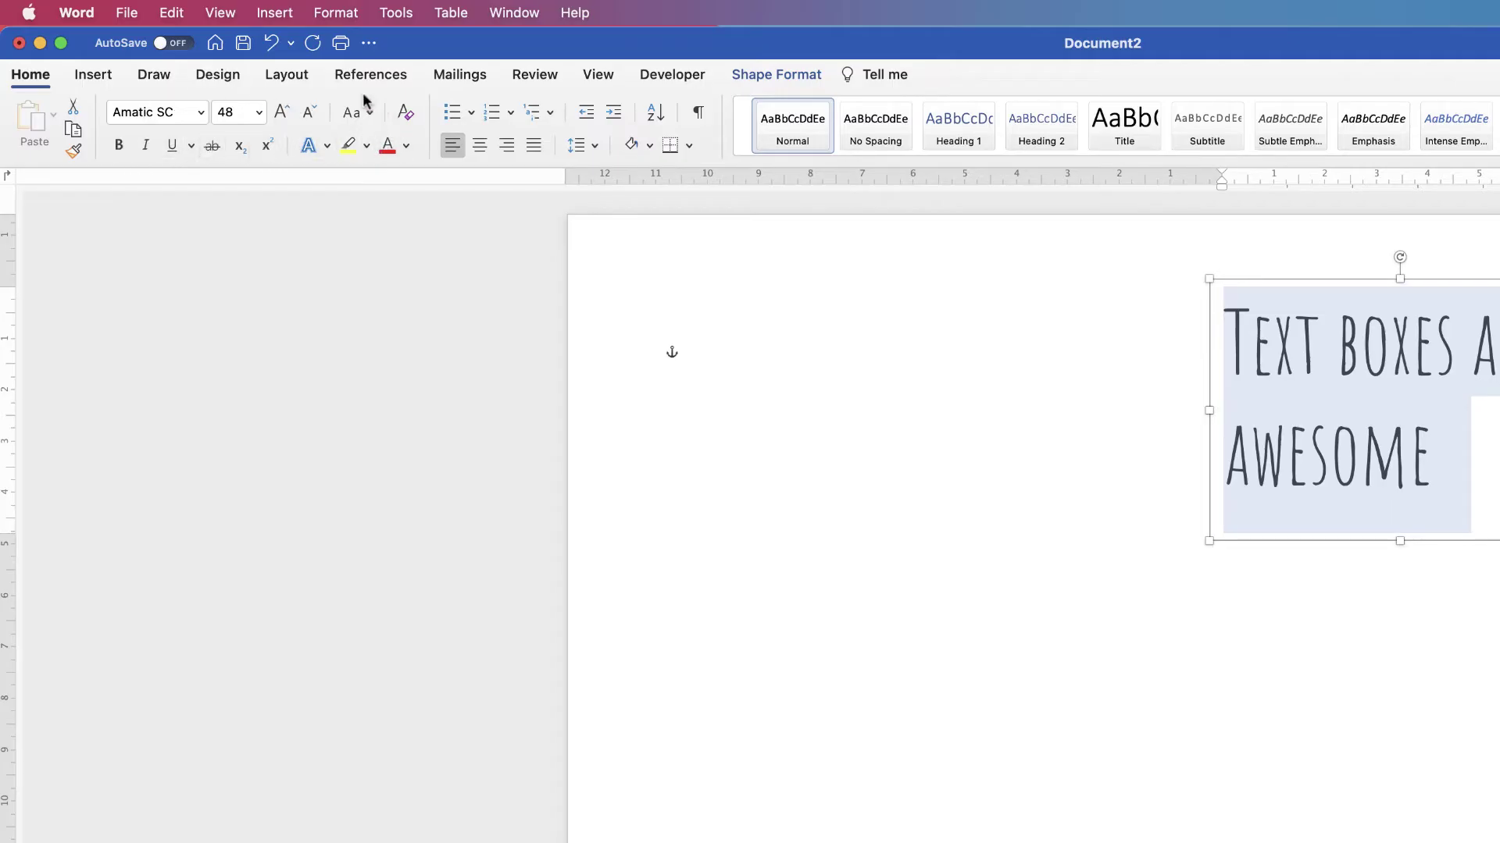
left_click(481, 147)
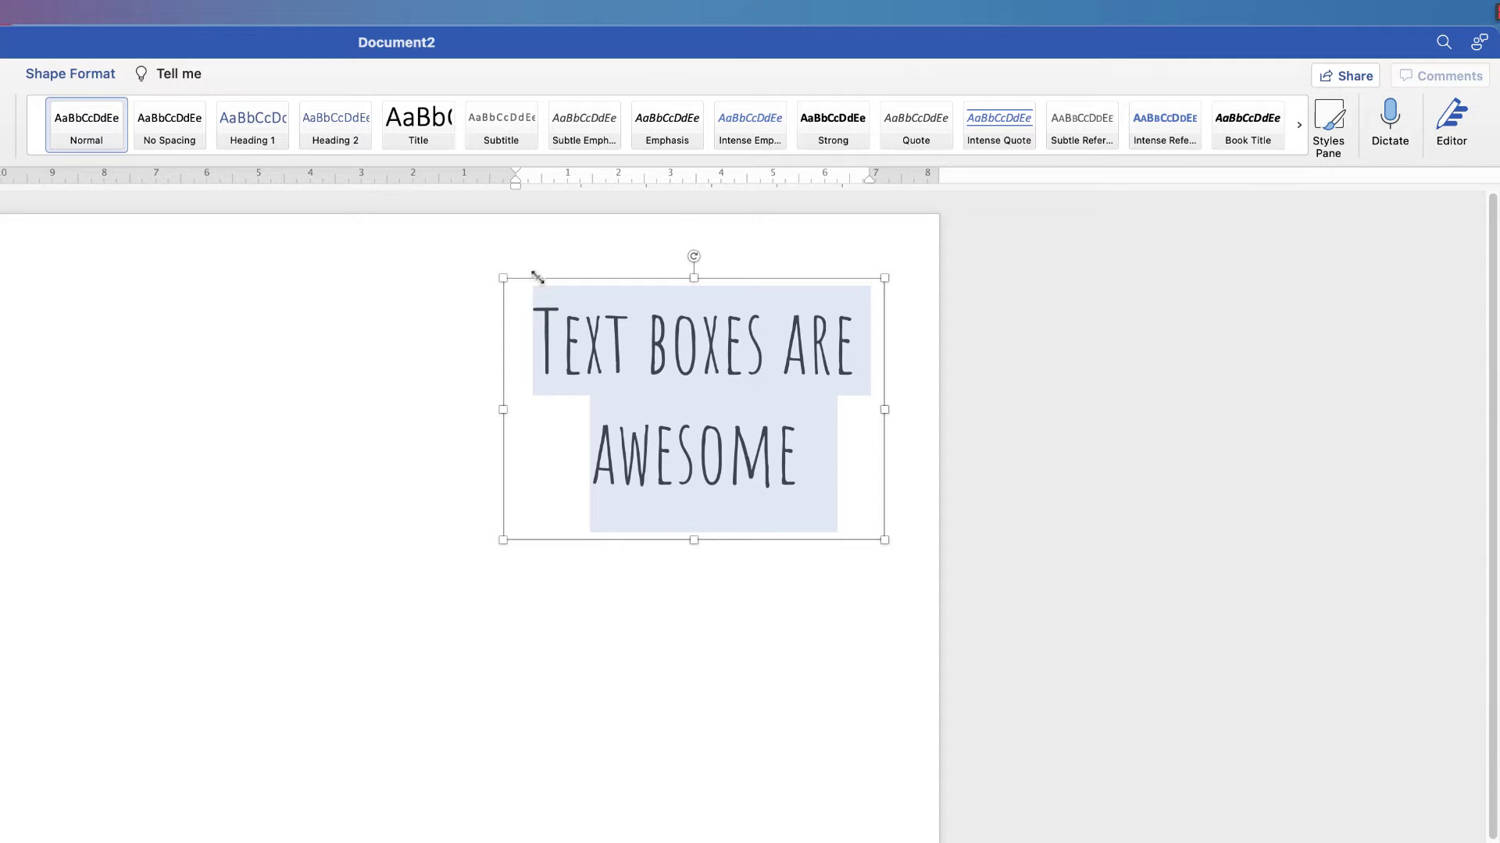
Examine the shape fill and shape outline colour options available for the text box.
left_click(80, 73)
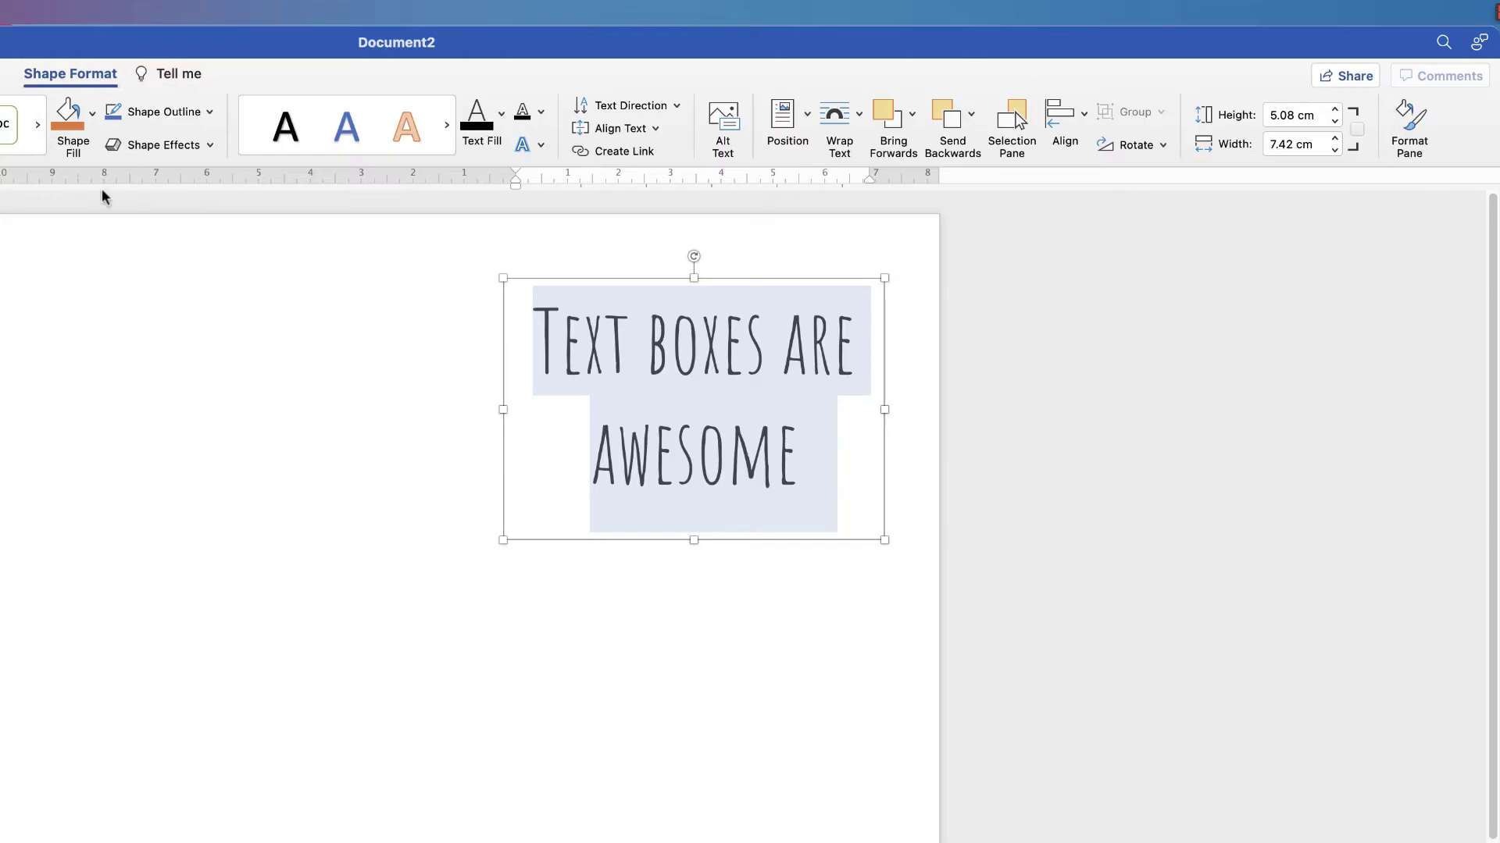
left_click(92, 115)
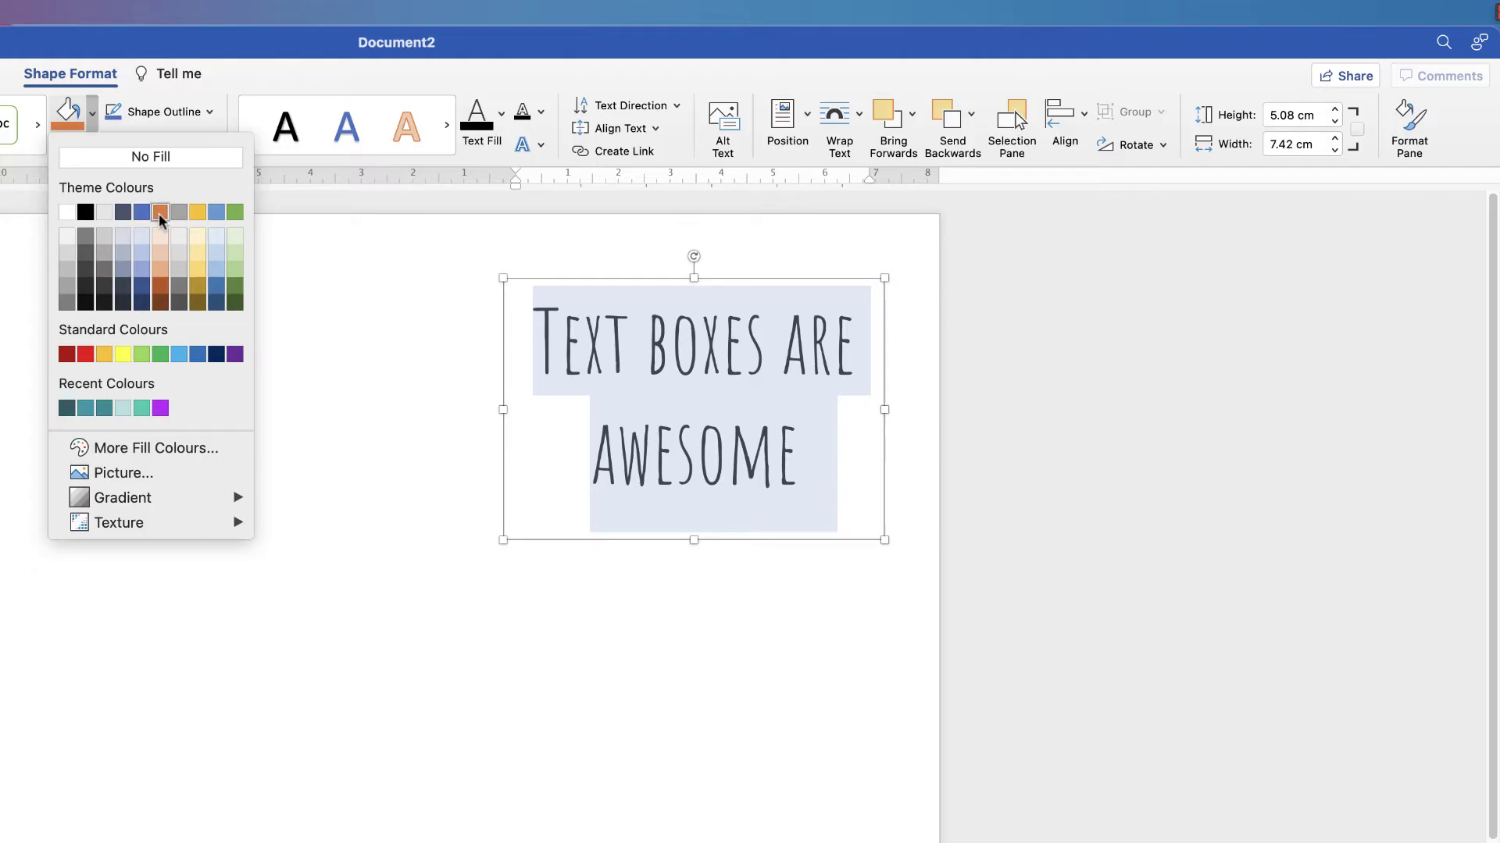
left_click(94, 114)
left_click(209, 113)
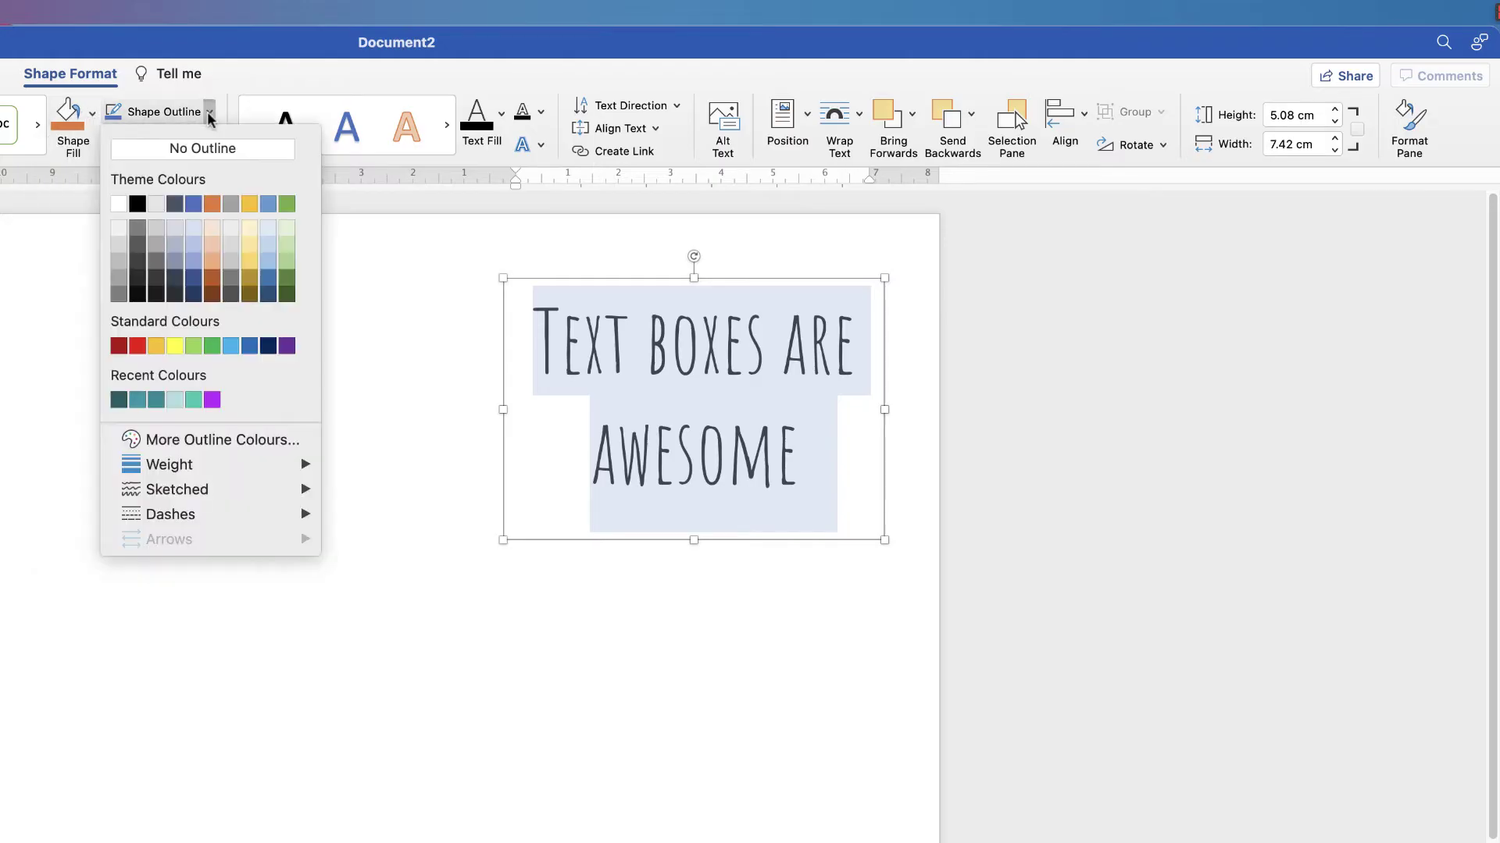
left_click(209, 115)
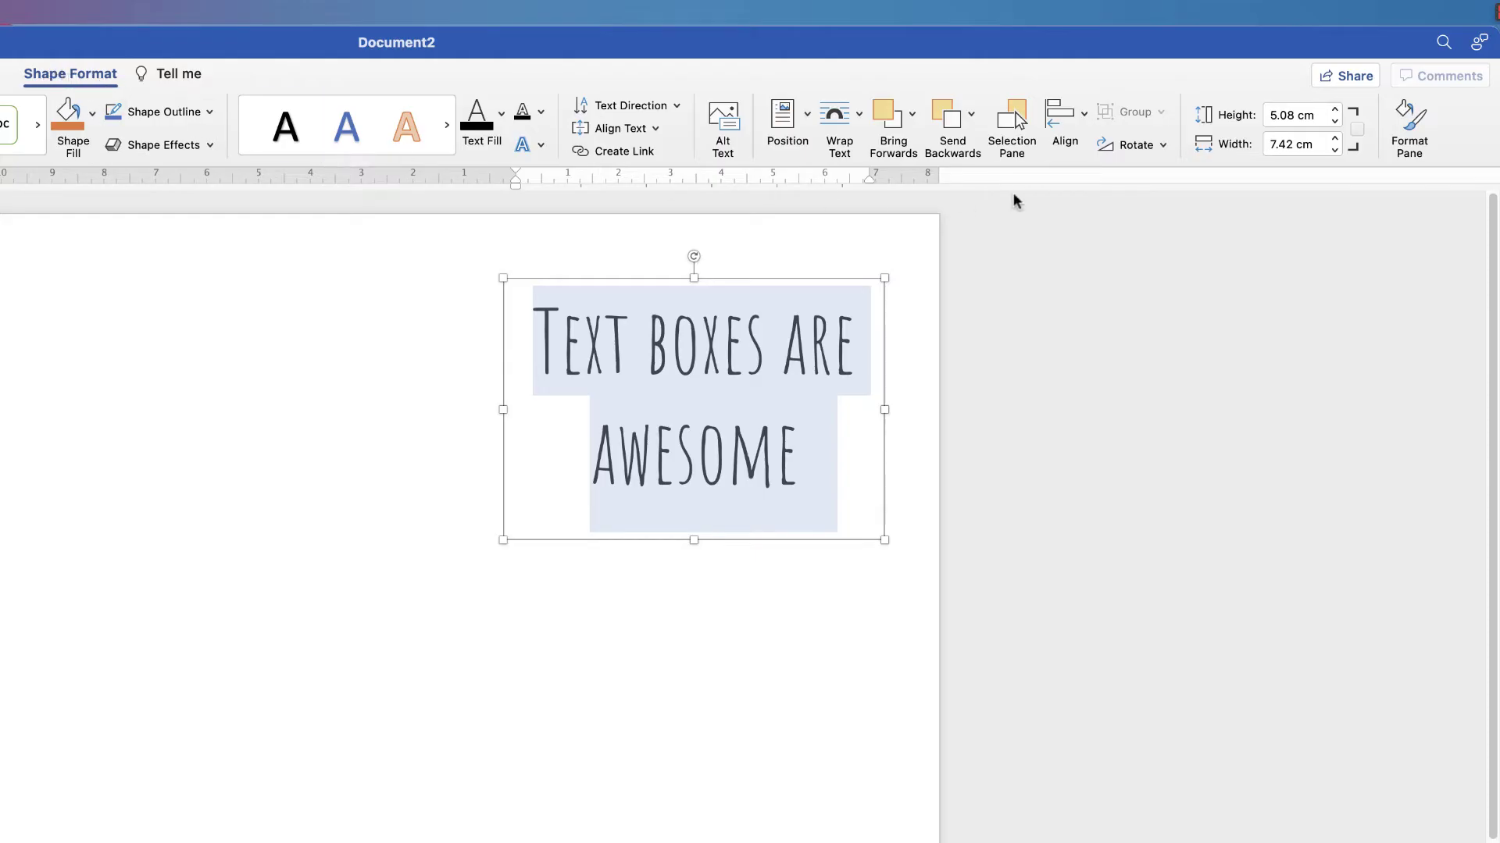
Set the text box's vertical alignment to Middle in its shape formatting options and deselect the box.
left_click(1411, 126)
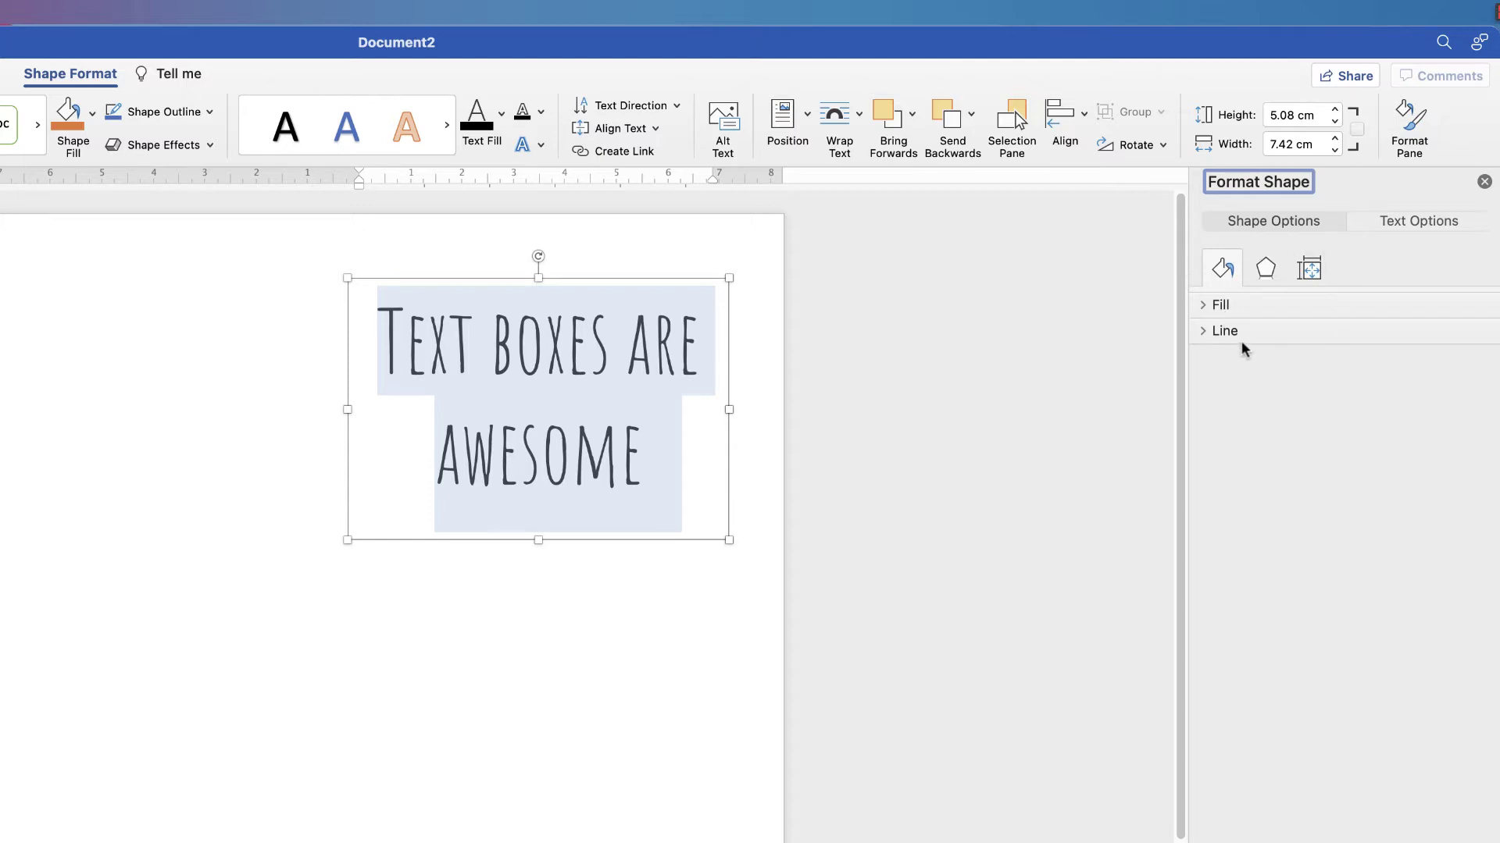
left_click(1310, 269)
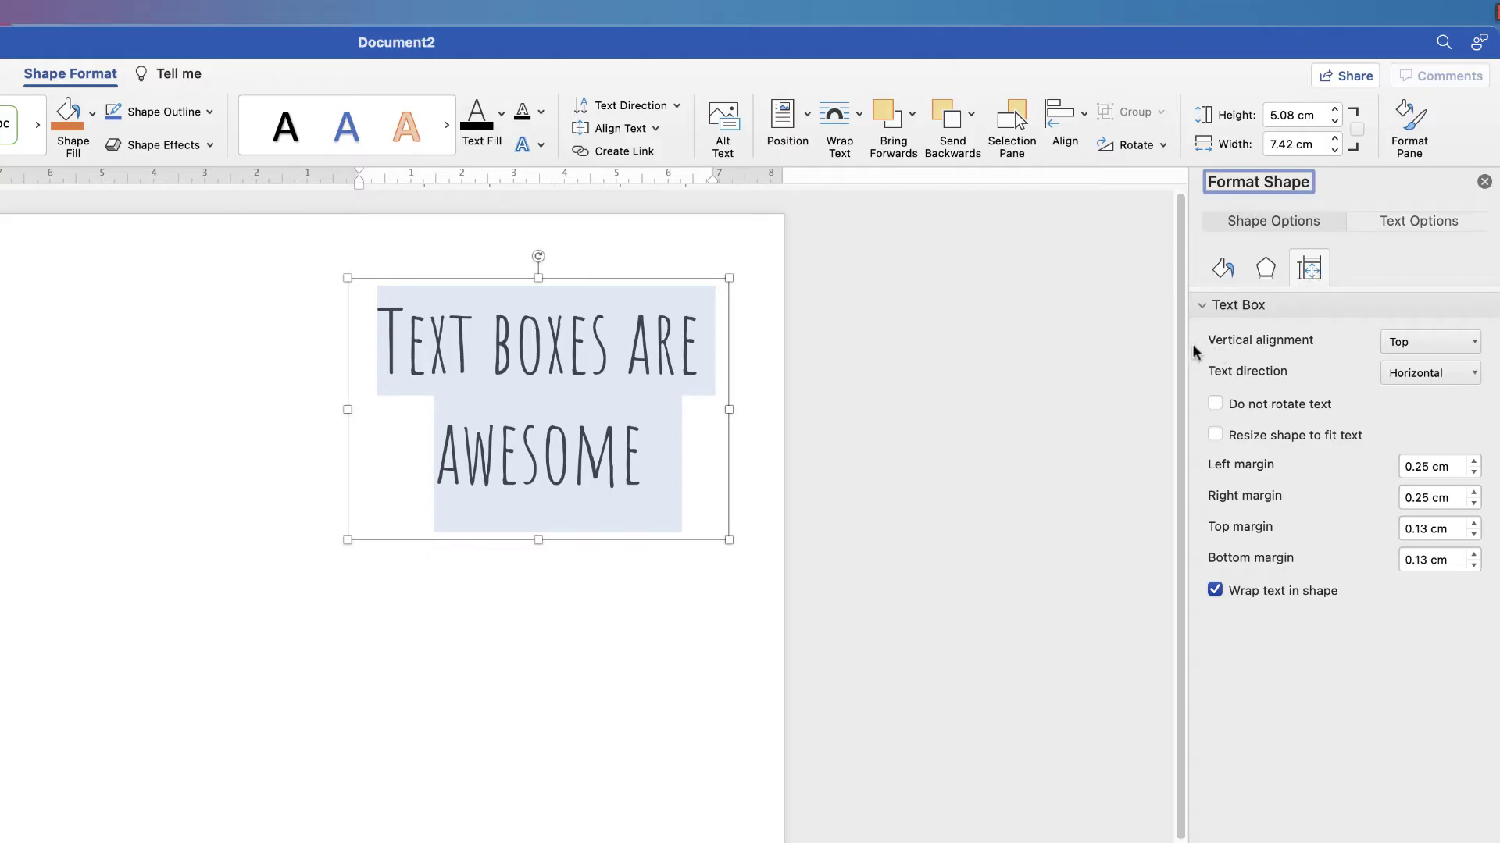
left_click(1433, 346)
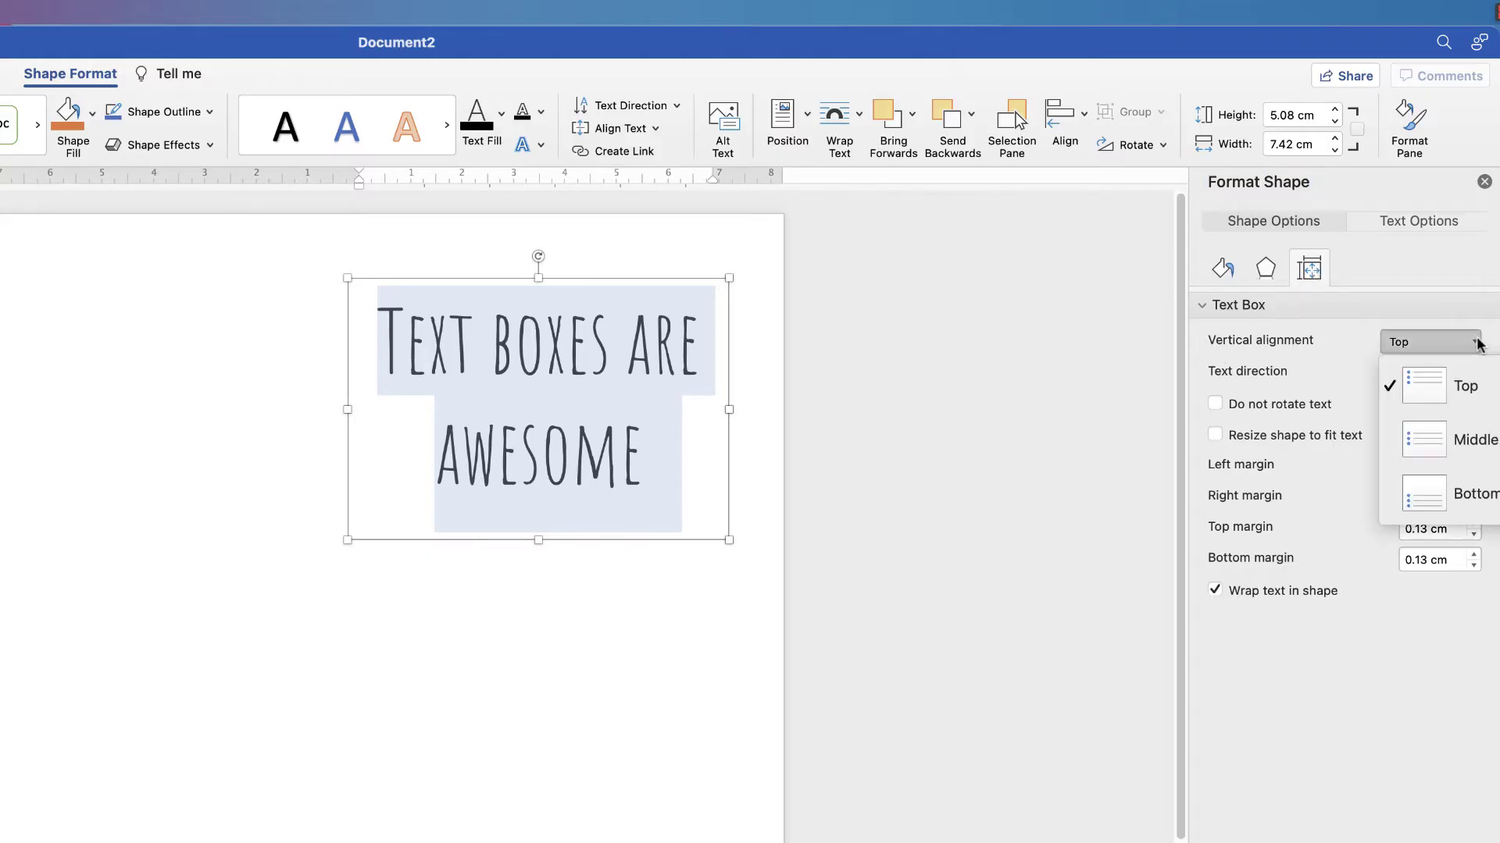
left_click(1423, 447)
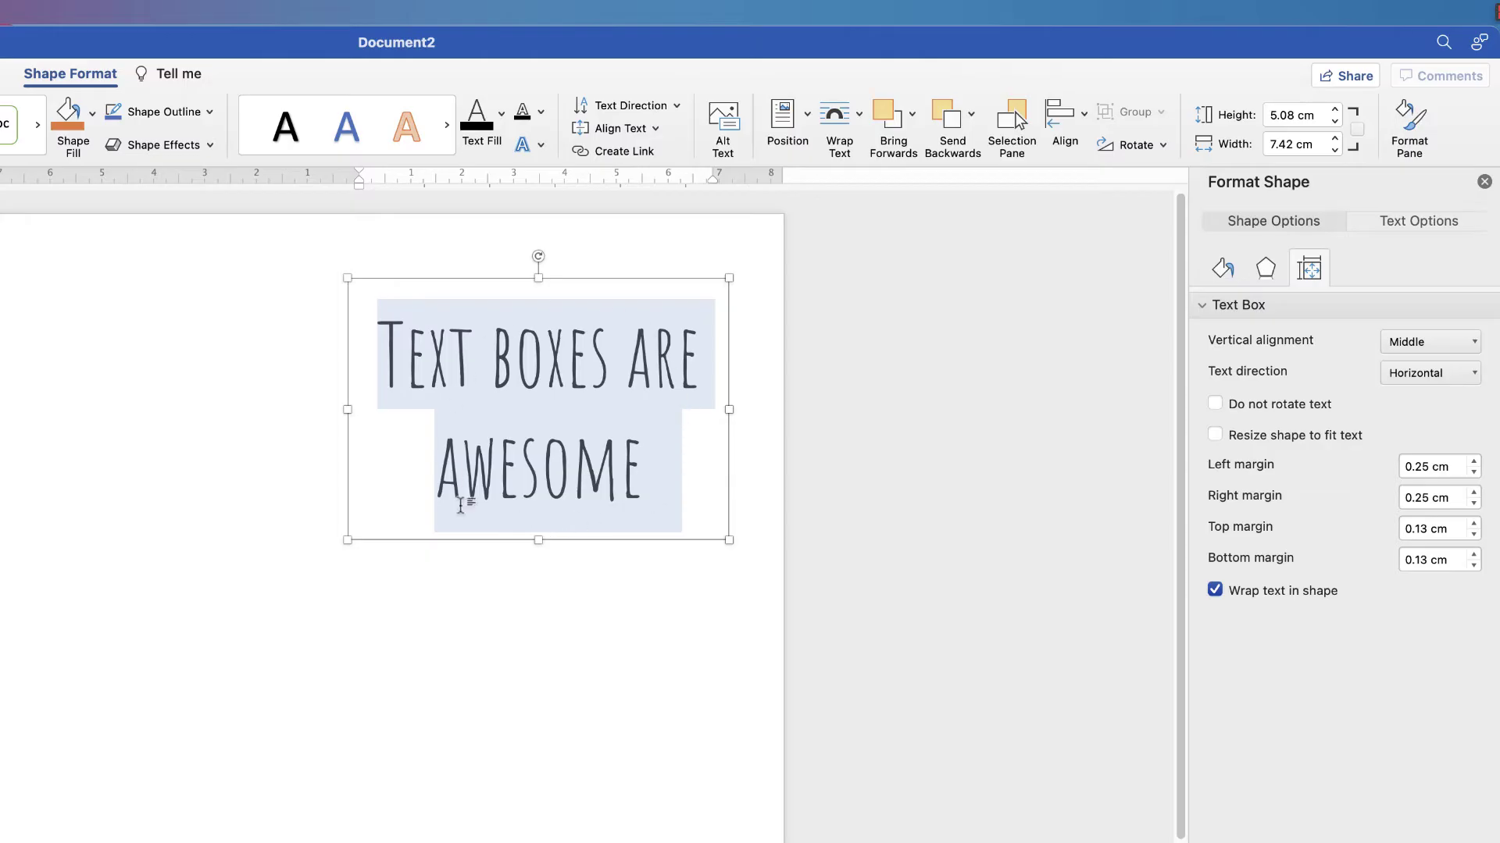
left_click(562, 707)
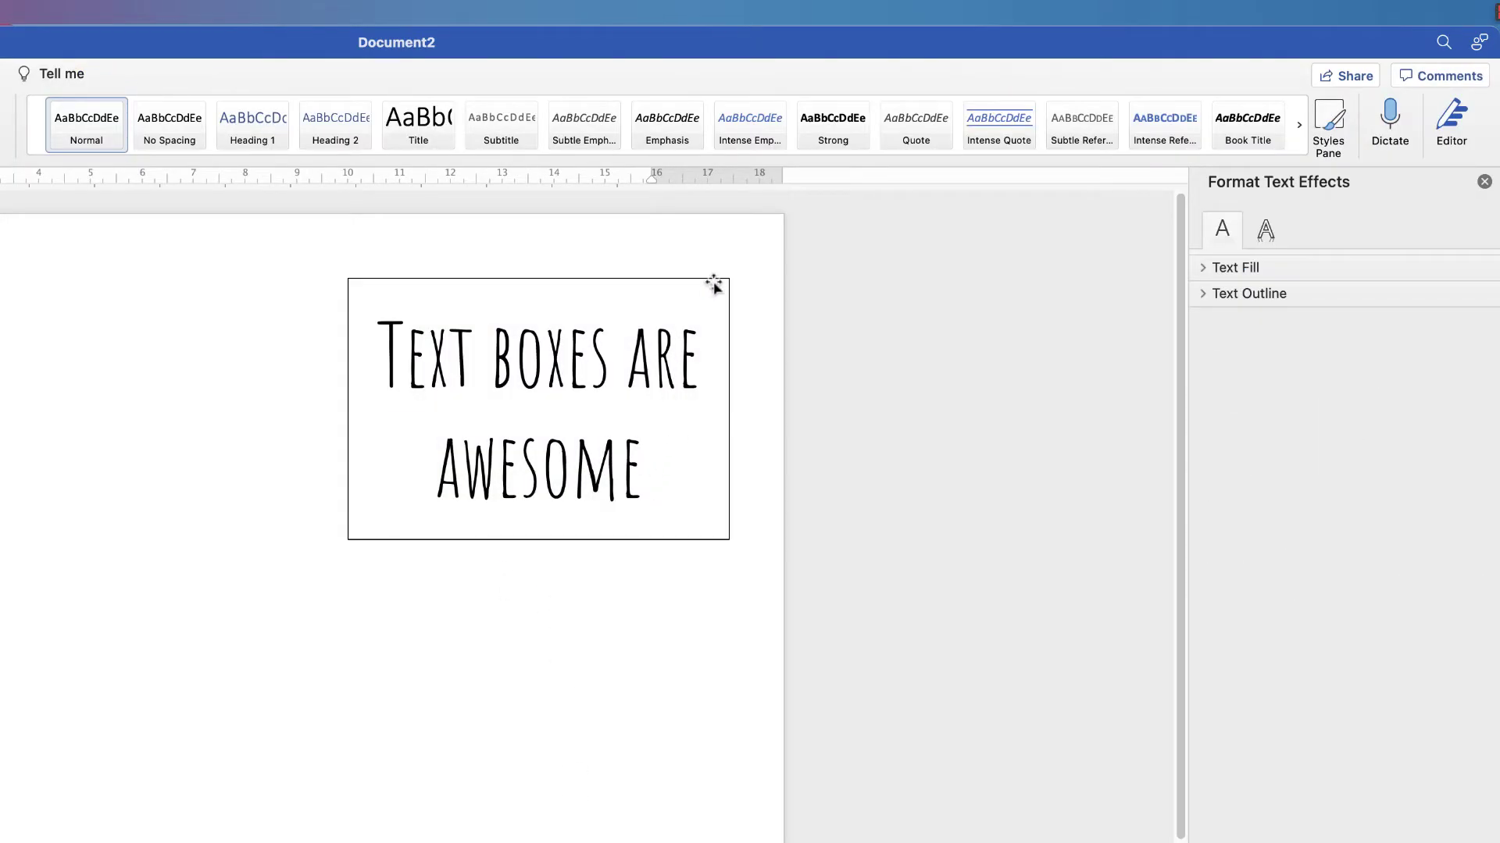
Expand the text box's fill and line settings, narrow the window, and give the box the light teal recent colour as its solid fill.
left_click(673, 379)
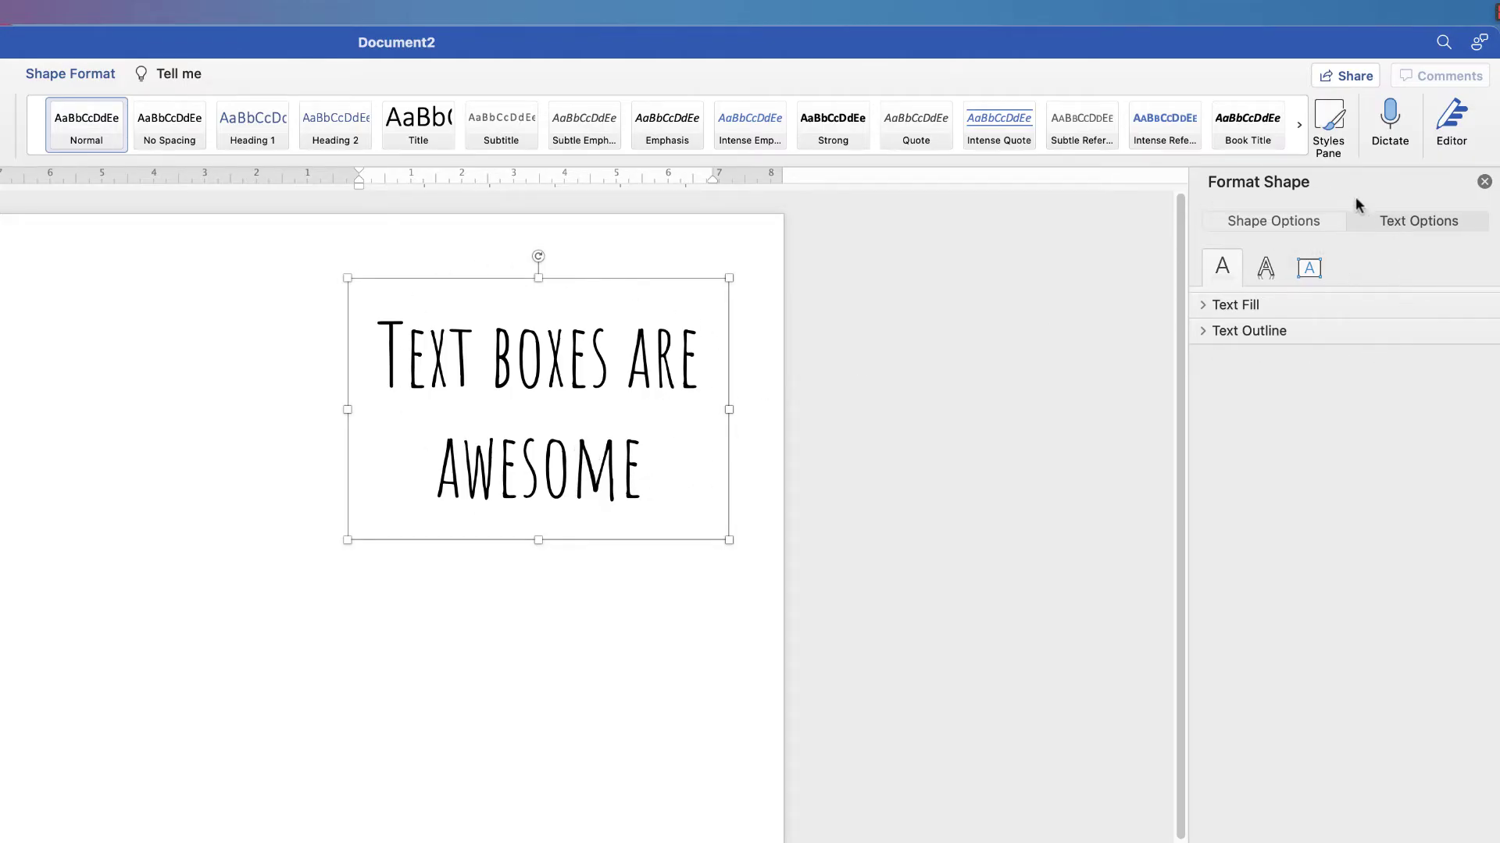
left_click(1273, 223)
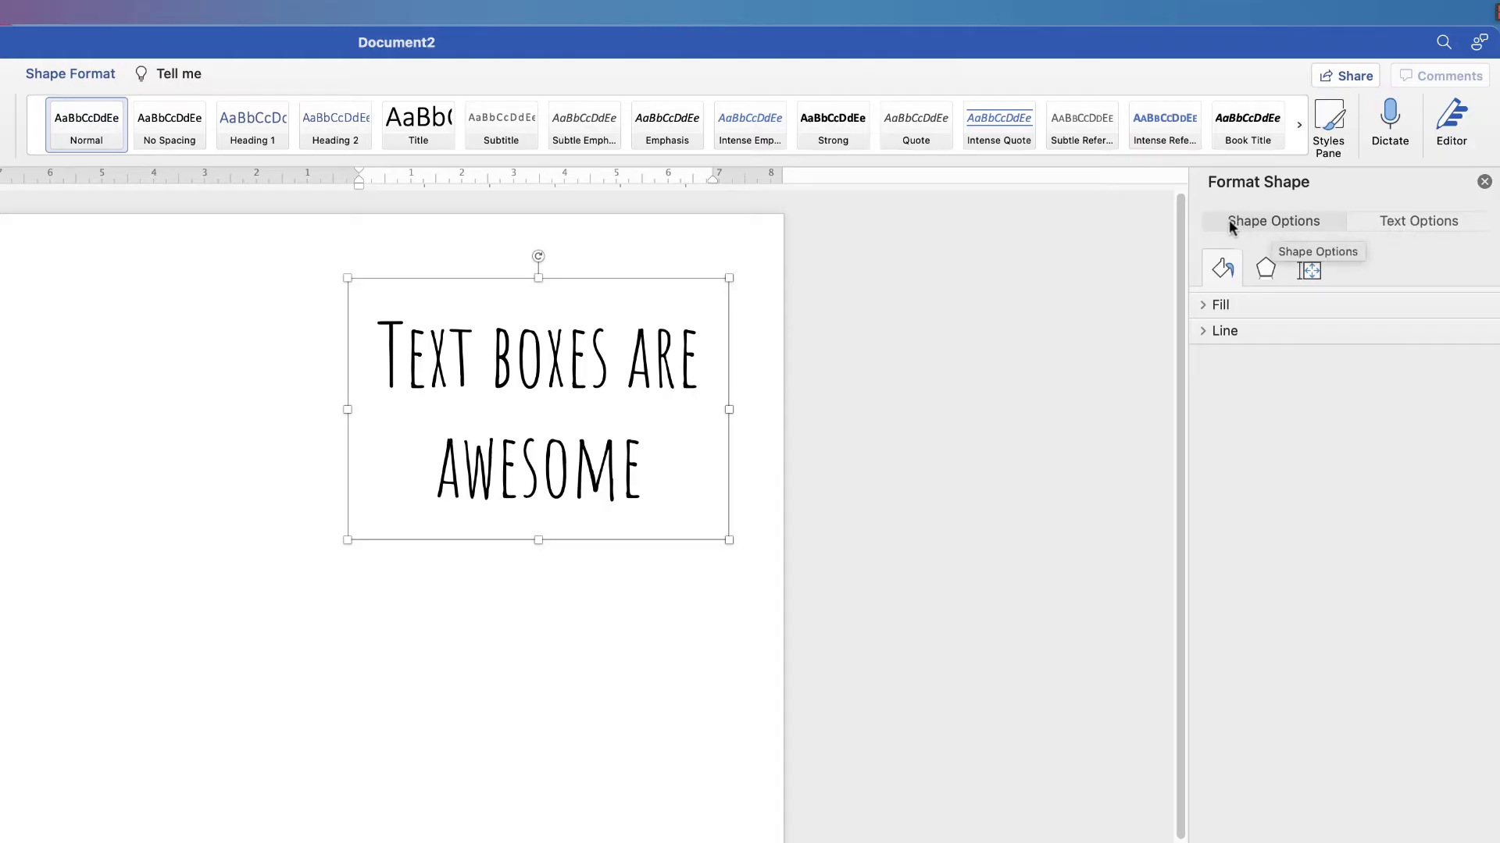
left_click(1205, 304)
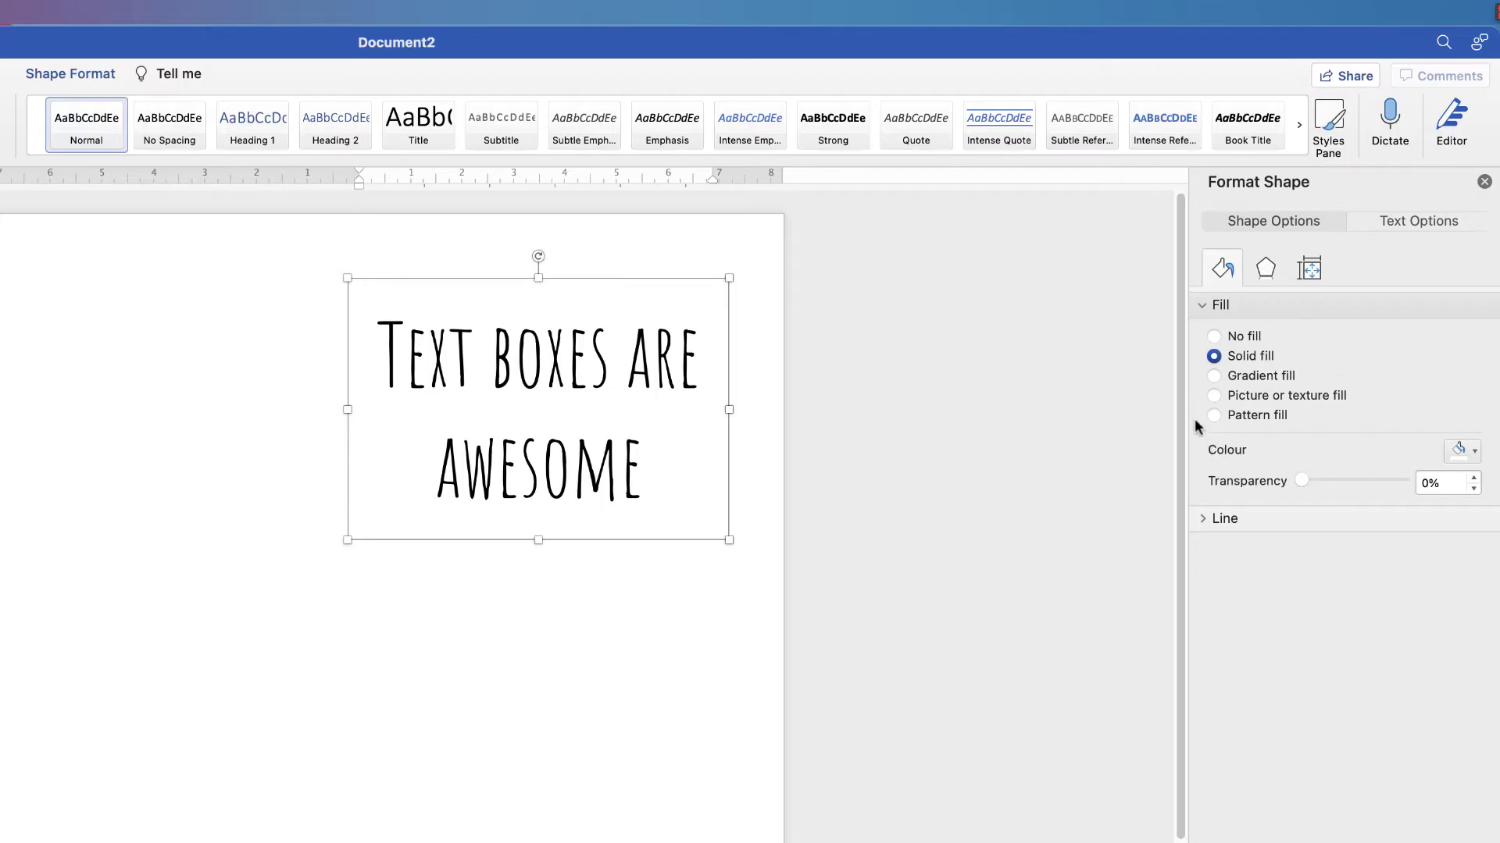
left_click(1202, 519)
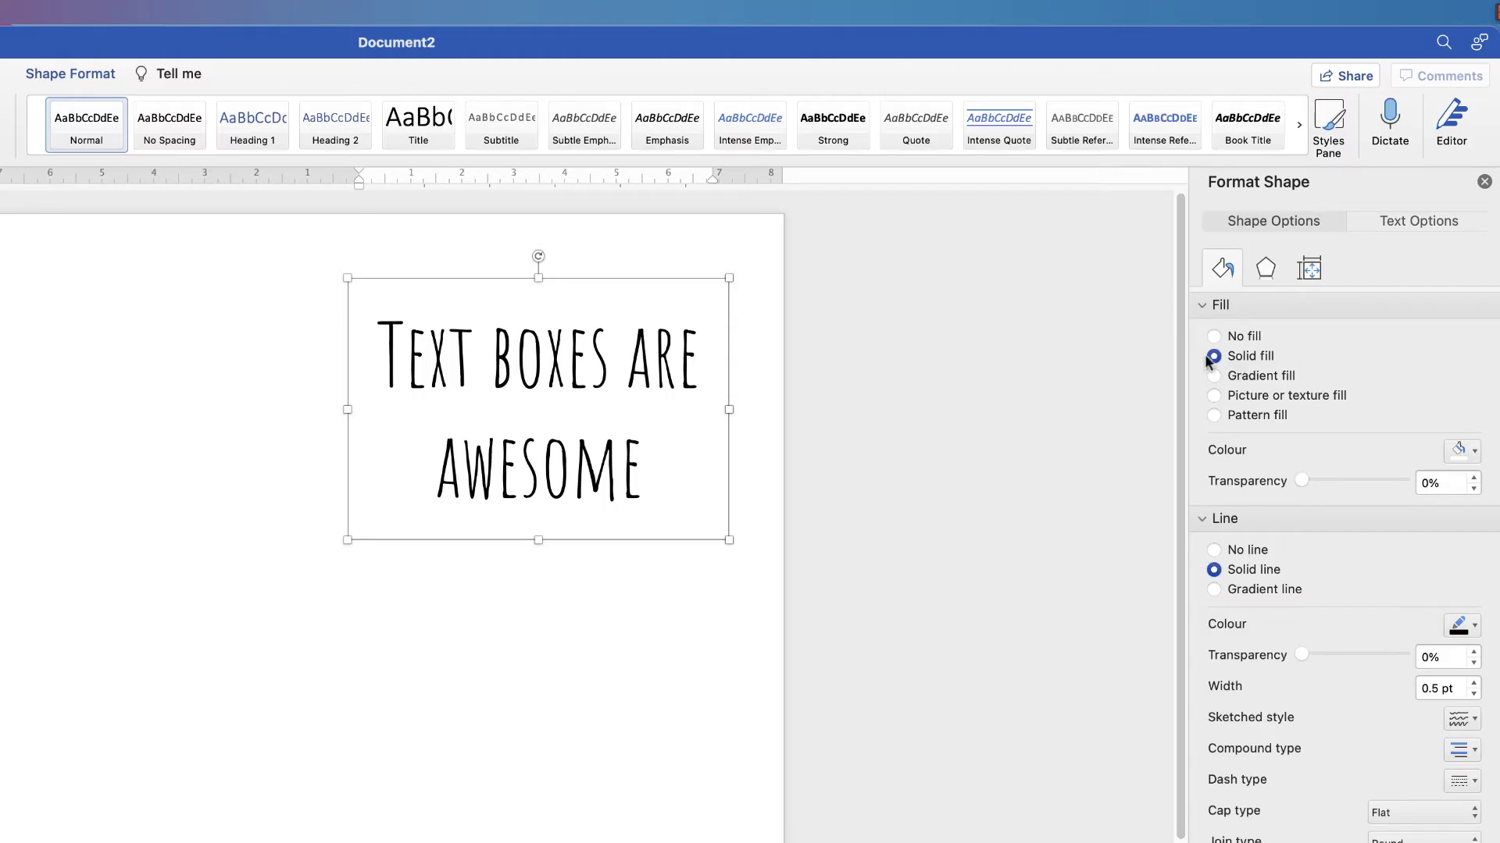
left_click_drag(1493, 407, 1328, 421)
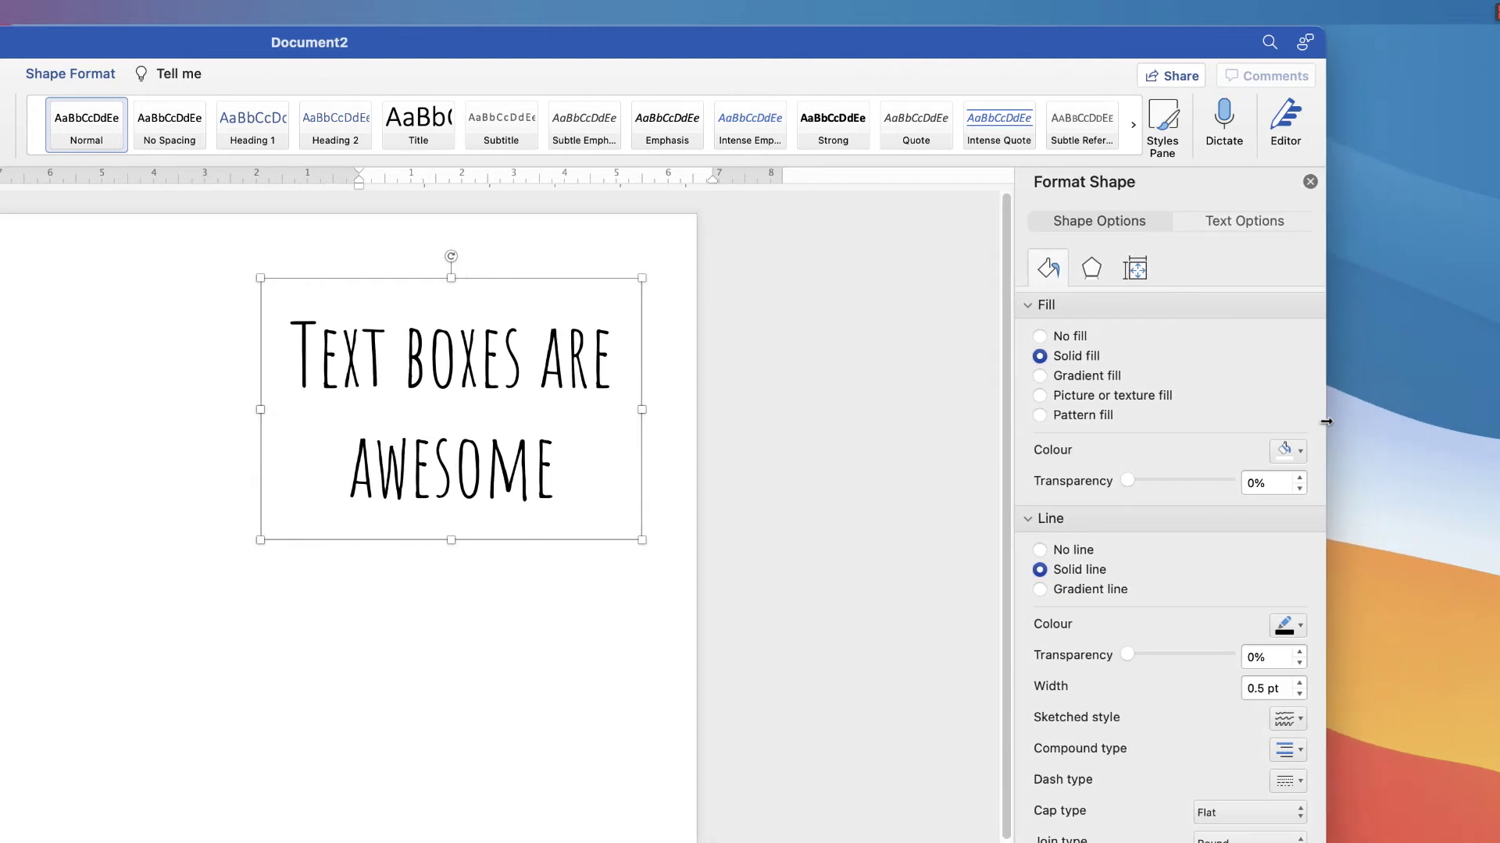
left_click(1301, 454)
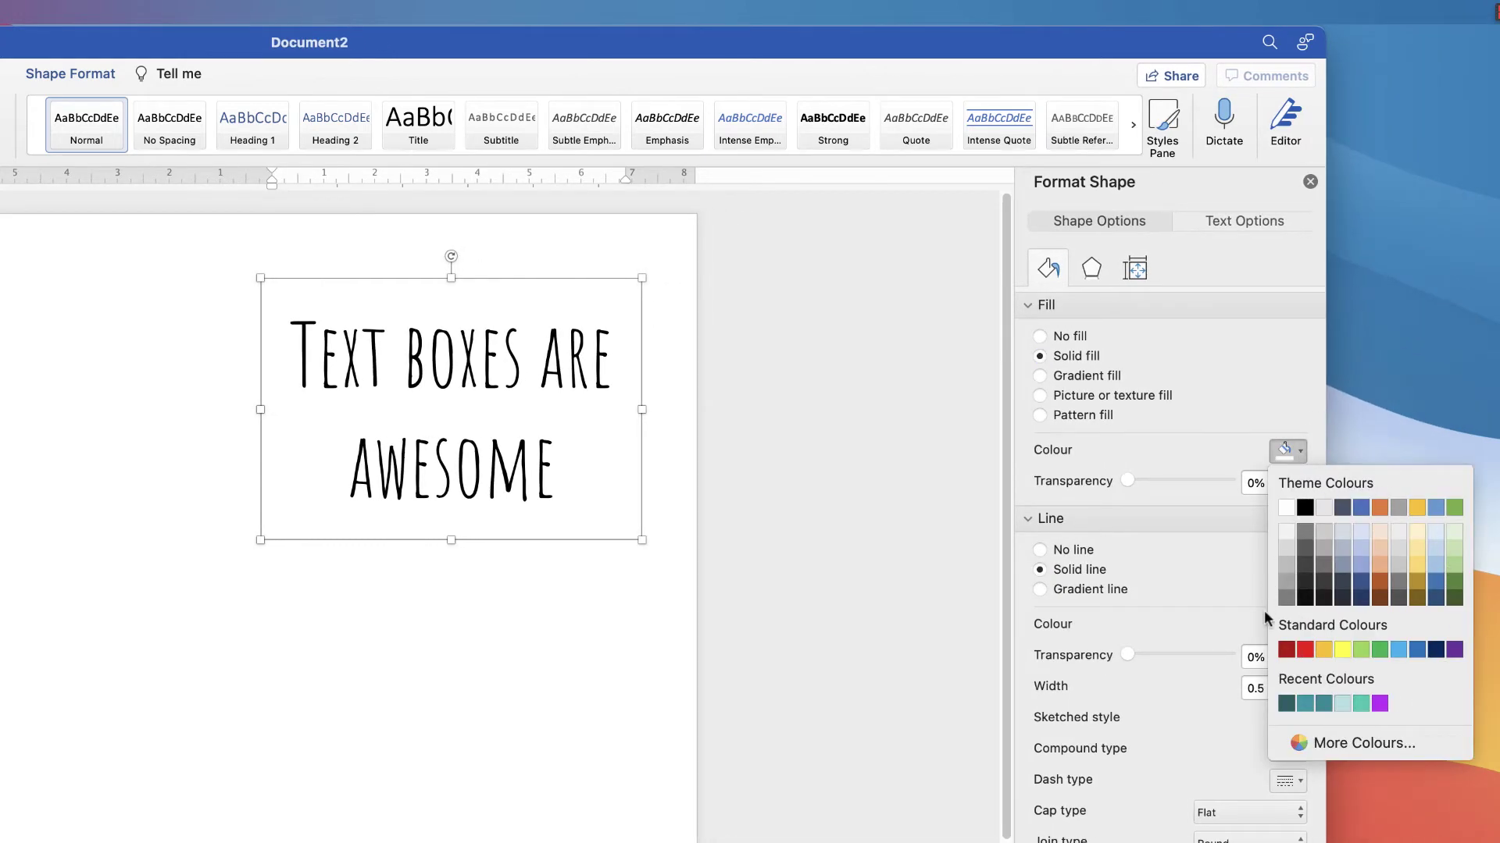
left_click(1342, 705)
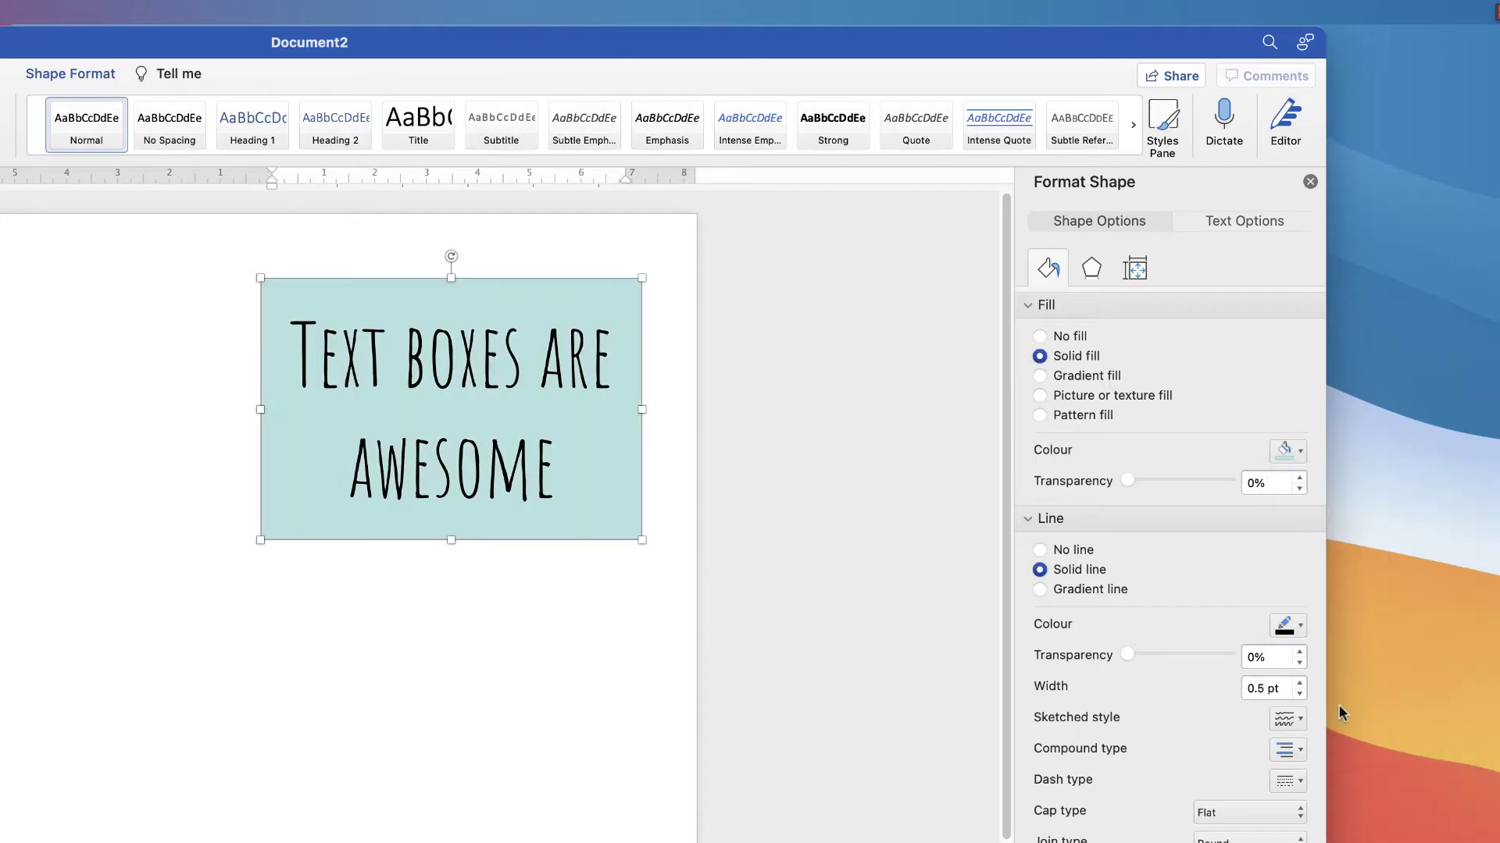
left_click(1302, 451)
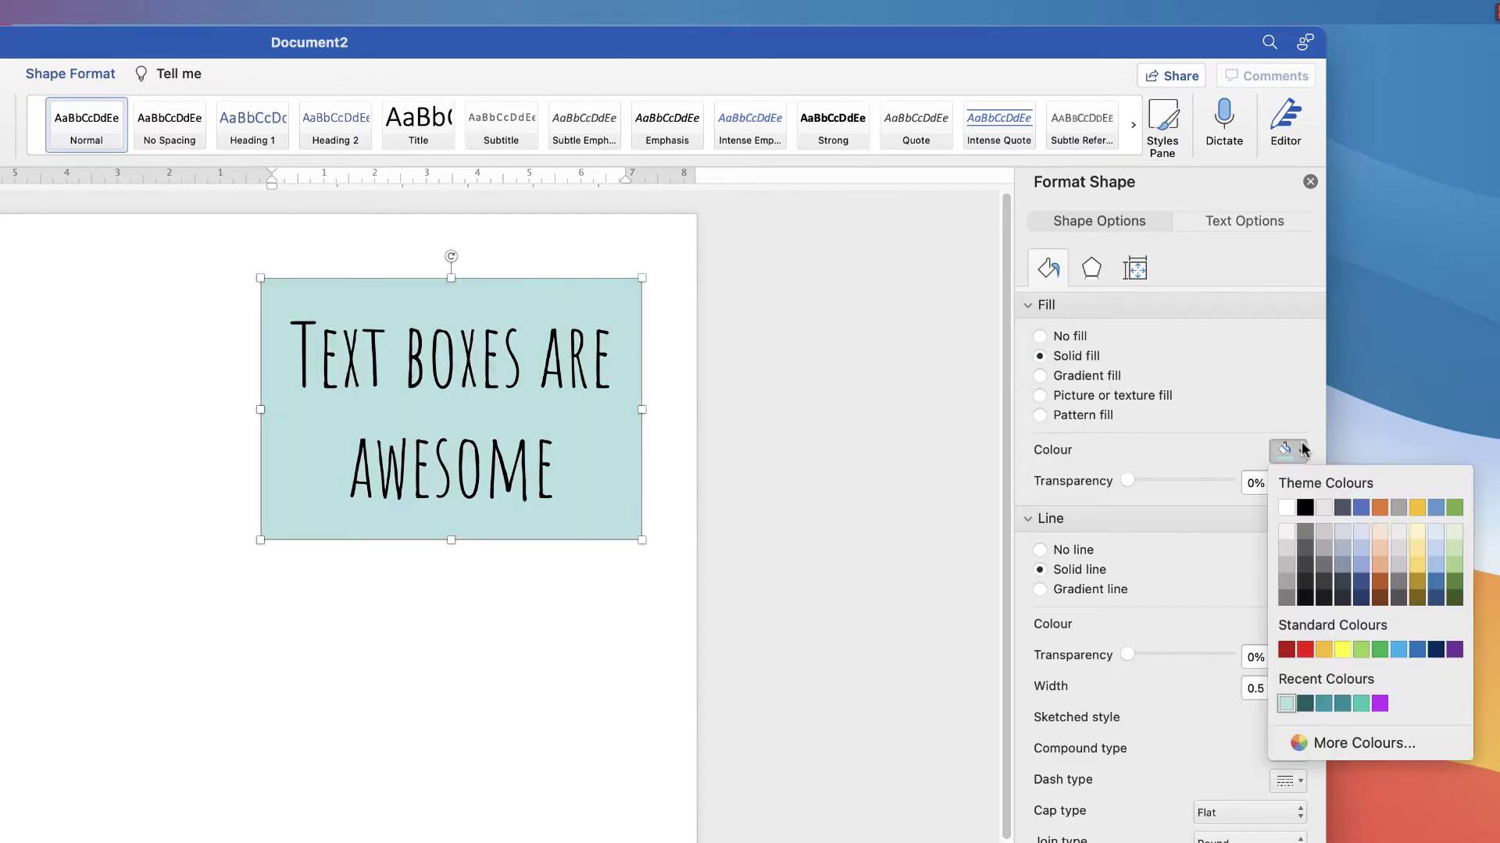
left_click(1302, 746)
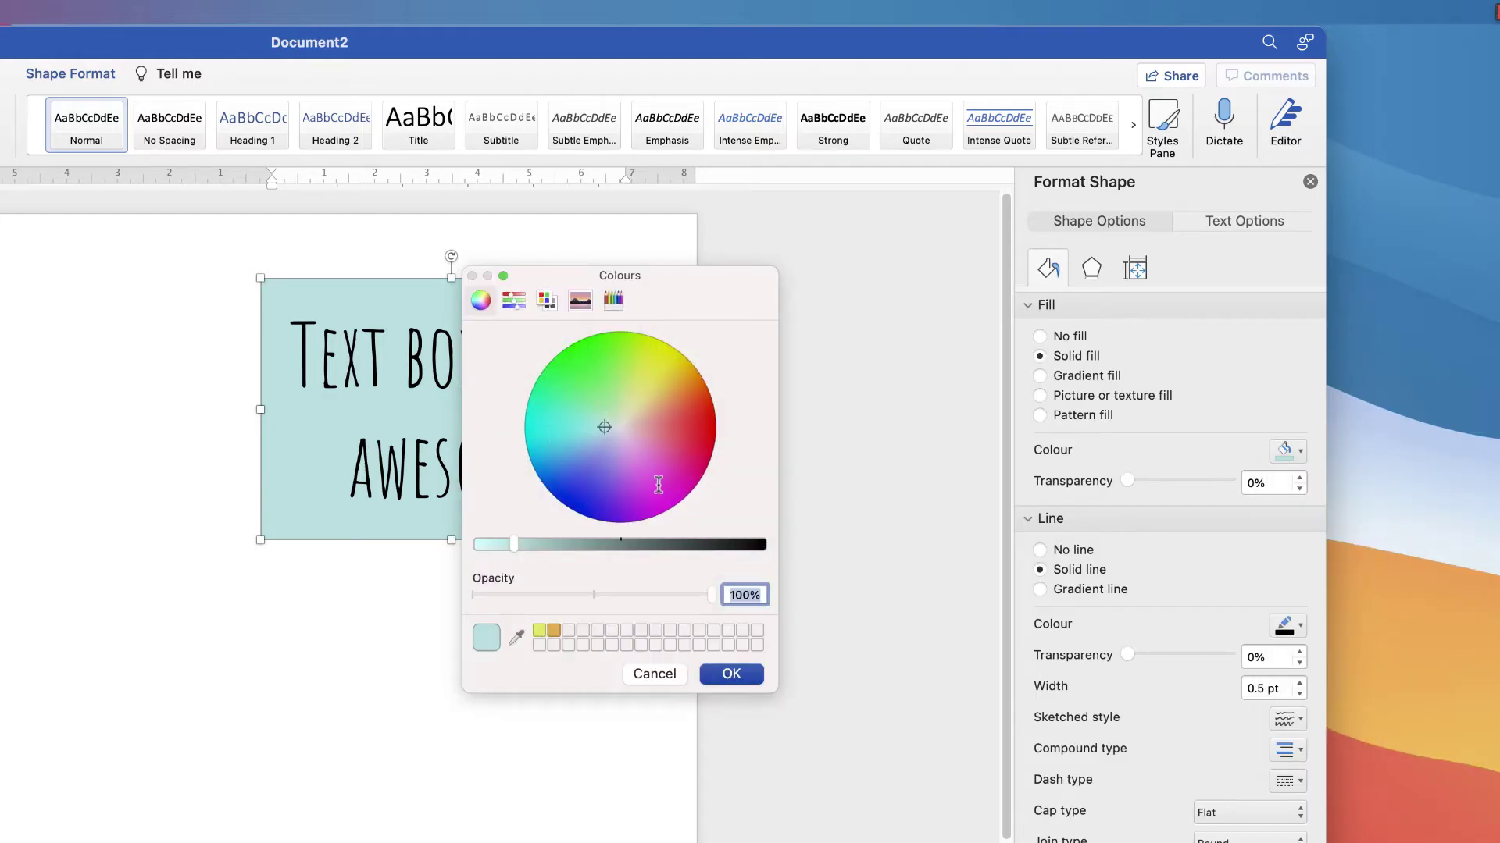
mouse_move(595, 424)
left_mouse_down()
mouse_move(602, 475)
mouse_move(672, 415)
mouse_move(582, 422)
left_mouse_up()
left_click_drag(671, 478, 622, 380)
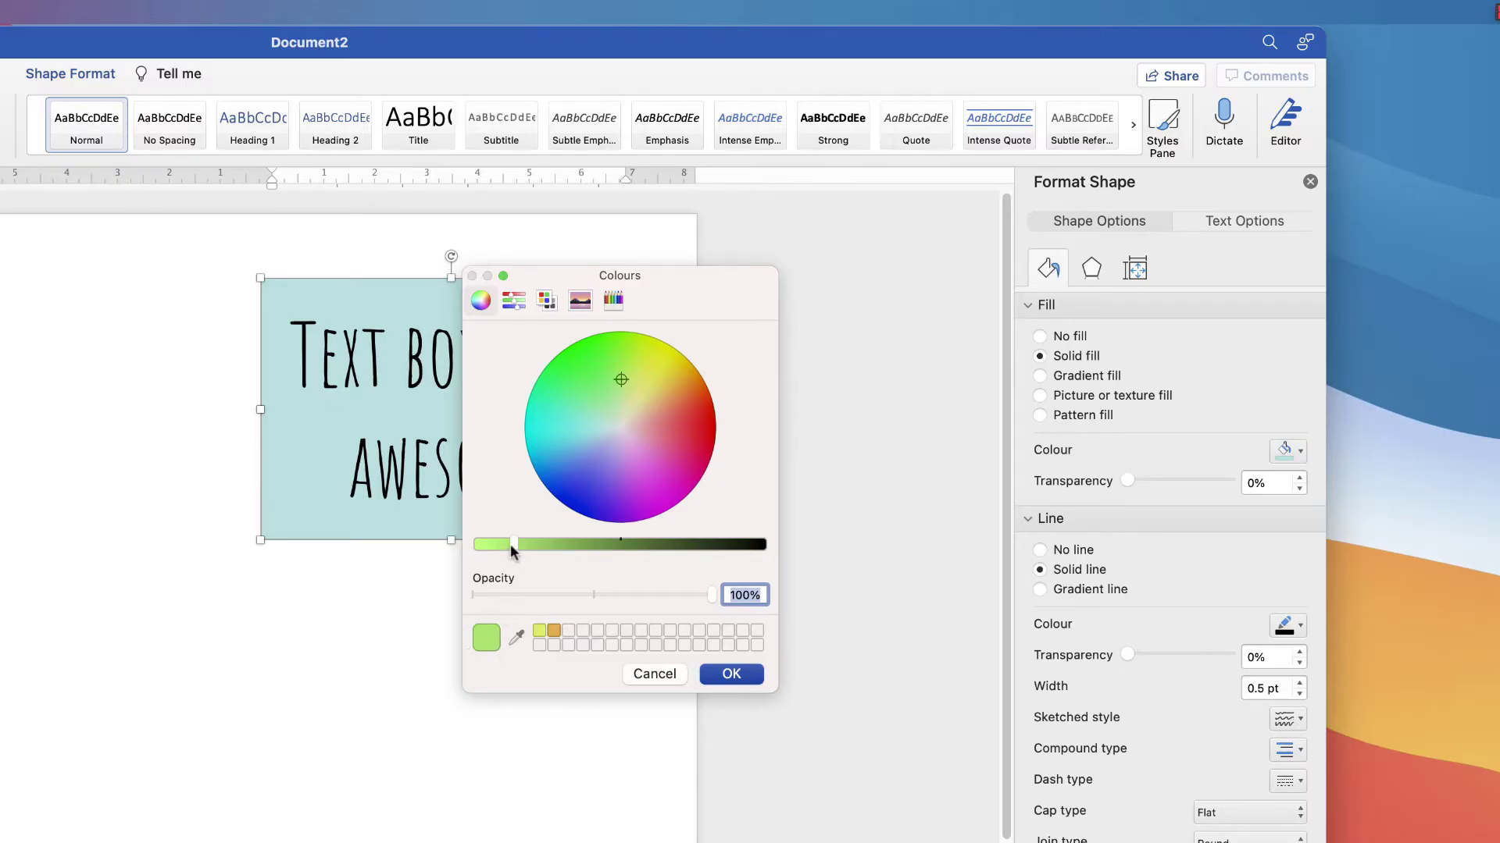
mouse_move(519, 543)
left_mouse_down()
mouse_move(629, 544)
mouse_move(480, 546)
mouse_move(514, 545)
left_mouse_up()
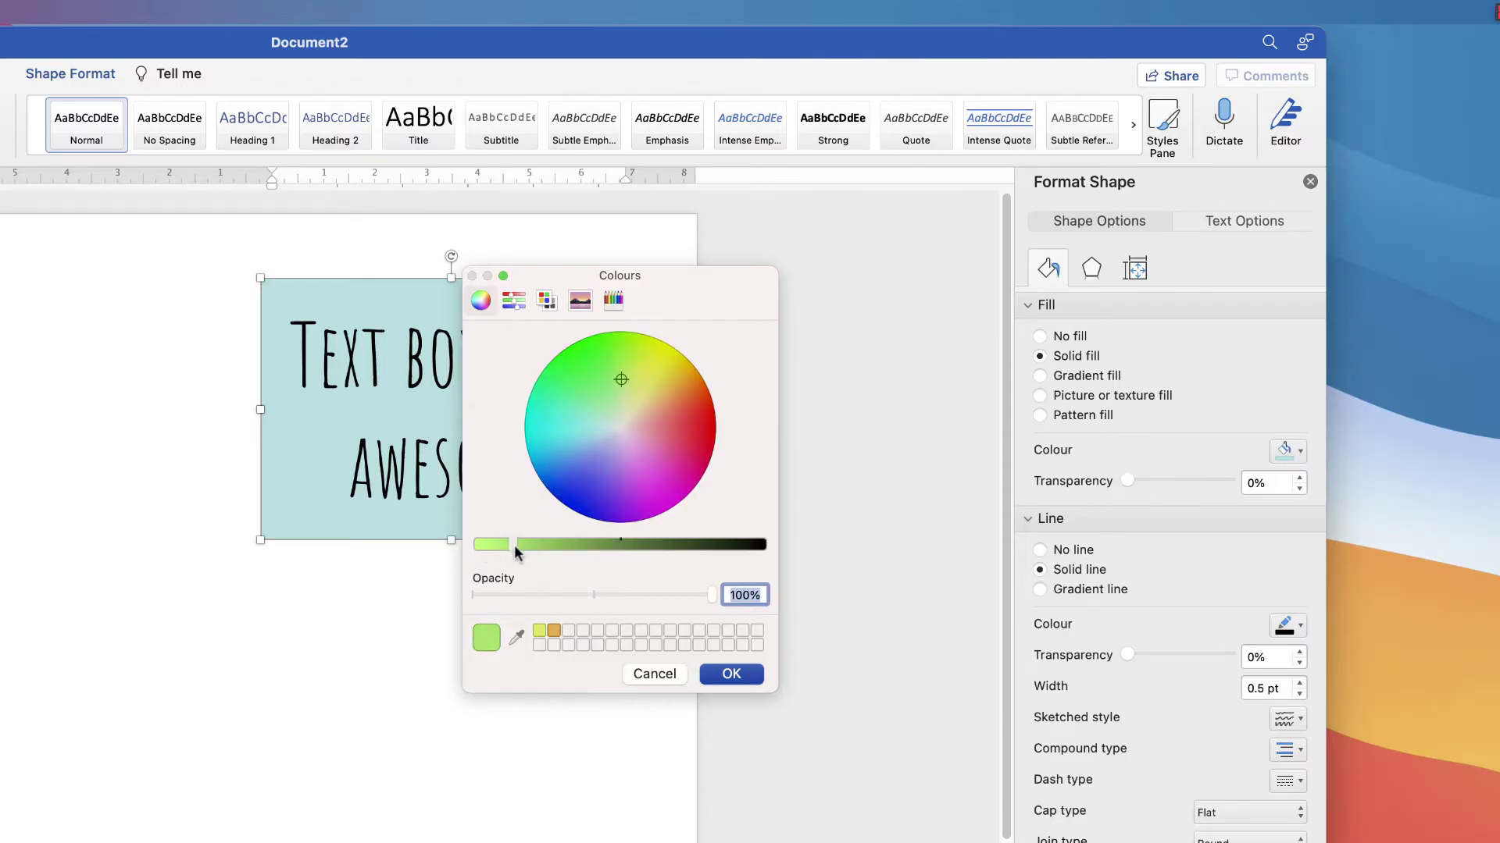
left_click(681, 681)
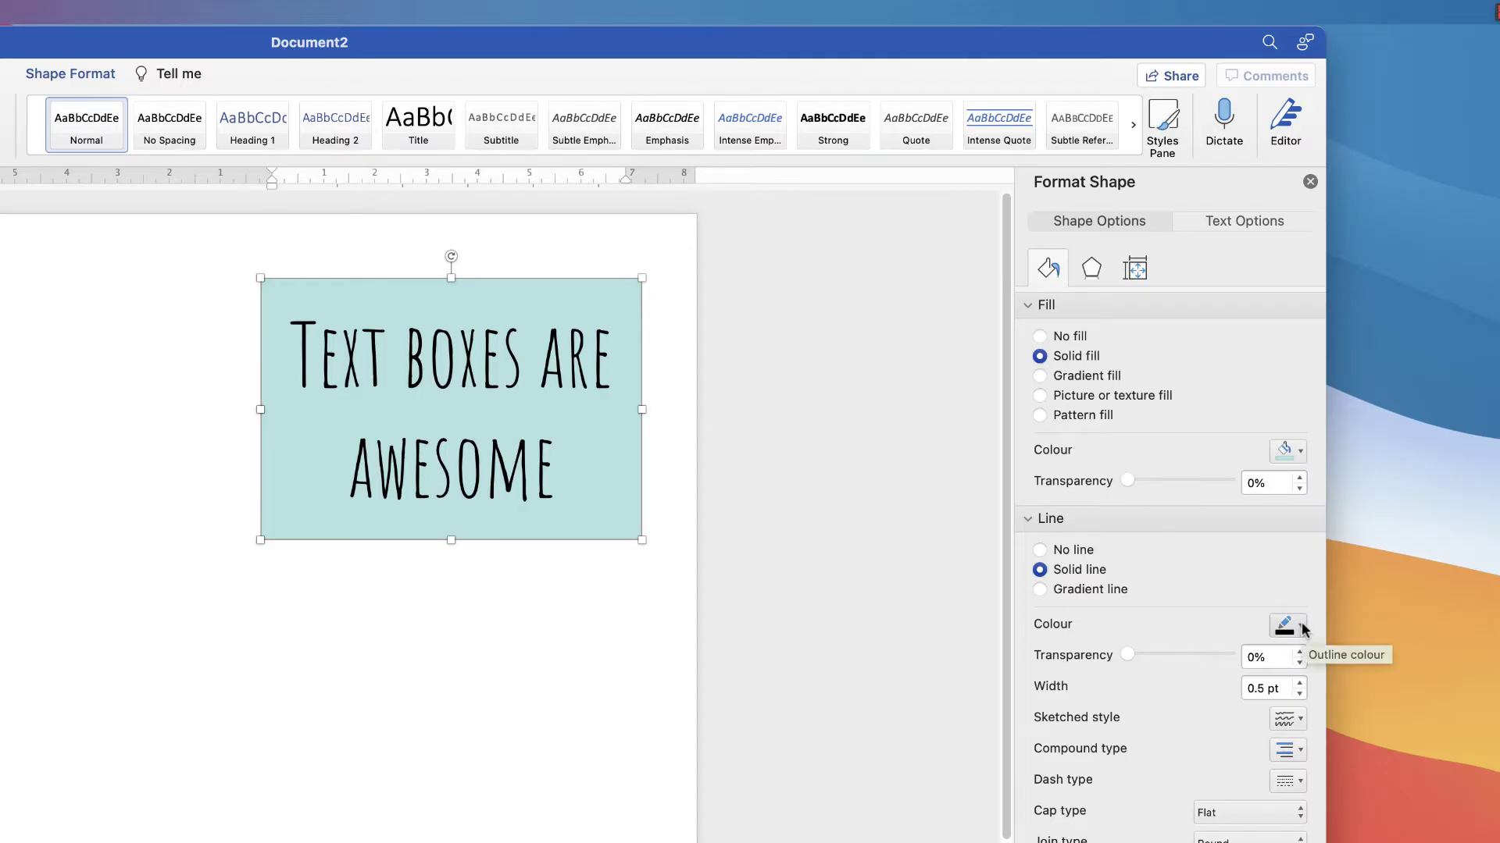
Remove the text box's outline by setting its line to No line.
left_click(1039, 551)
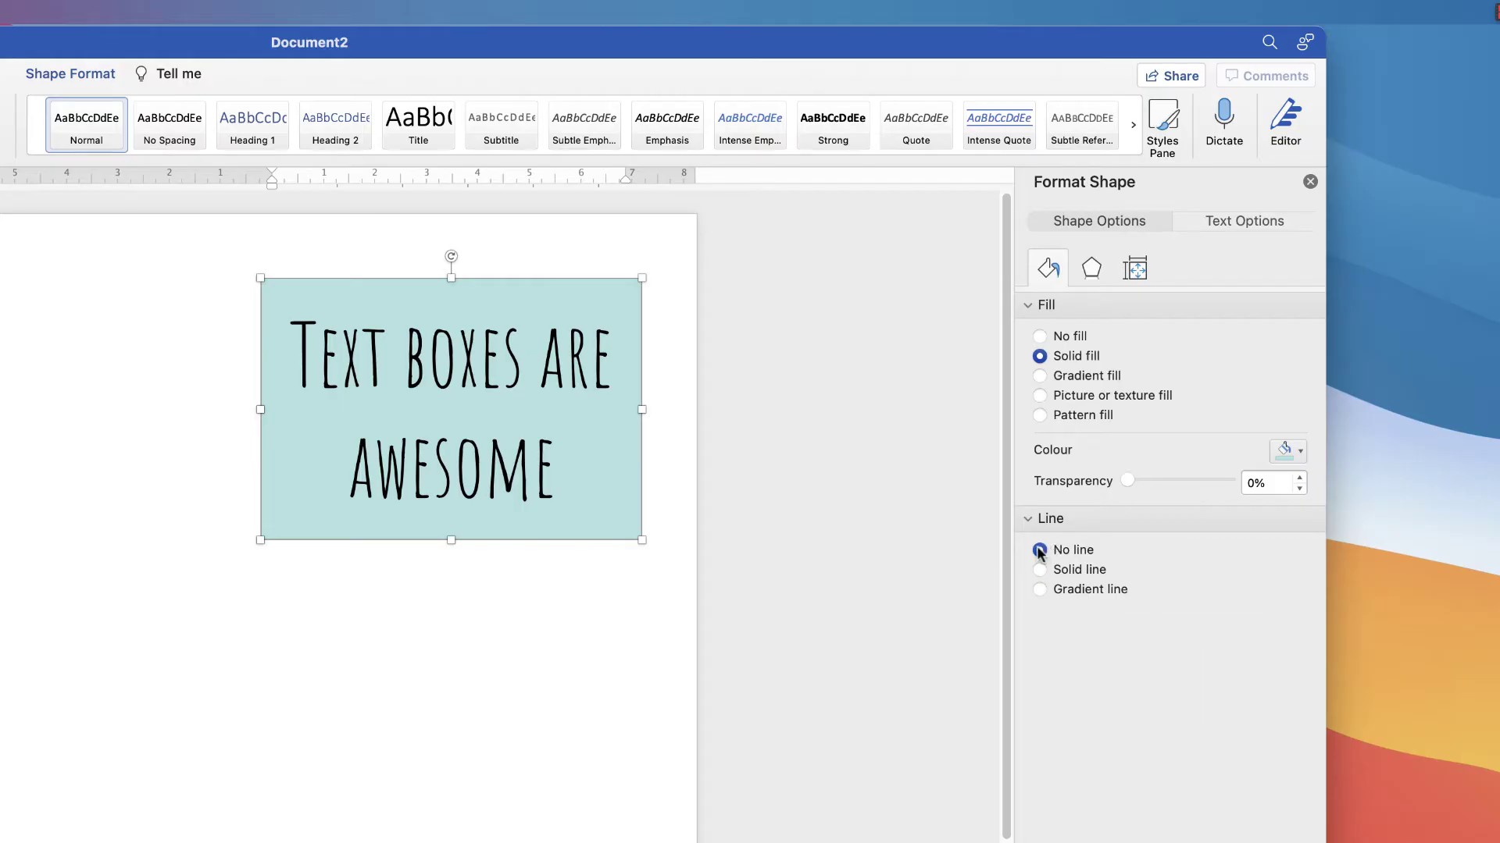
Give the text box a solid outline in the dark teal recent colour.
left_click(634, 656)
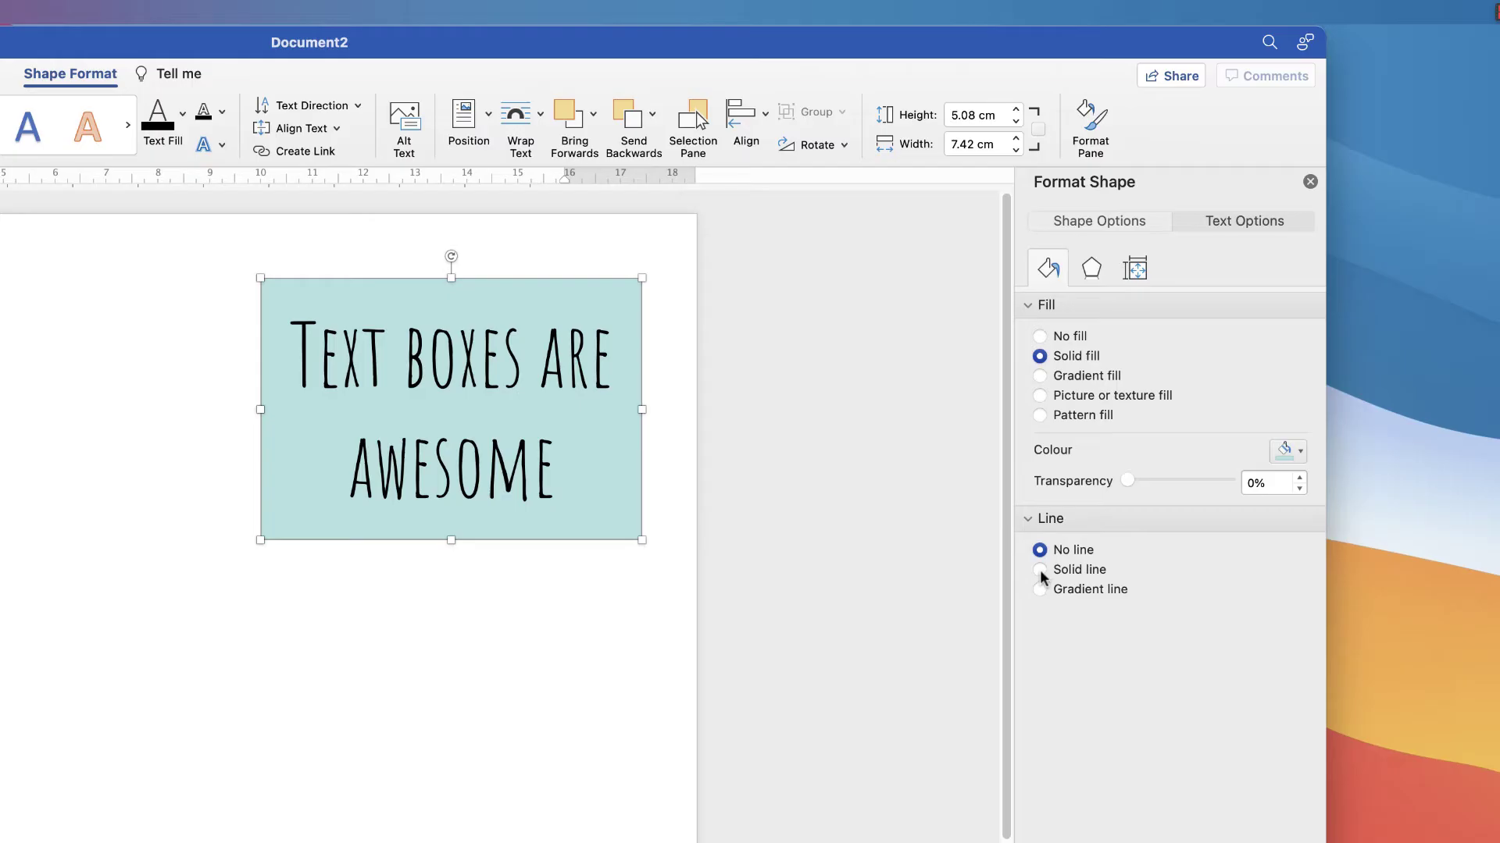
left_click(1039, 570)
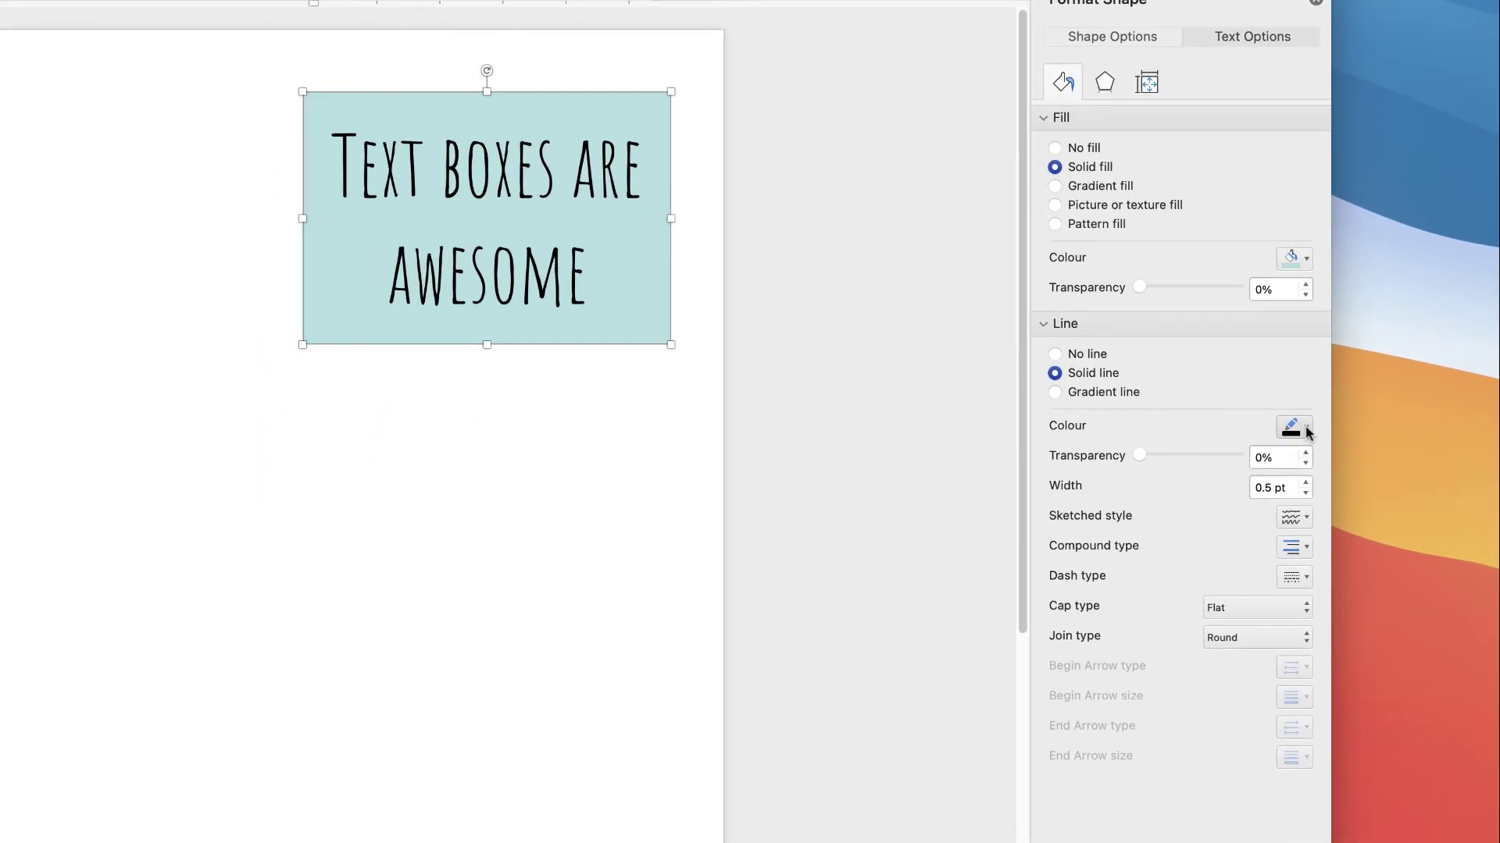
left_click(1289, 623)
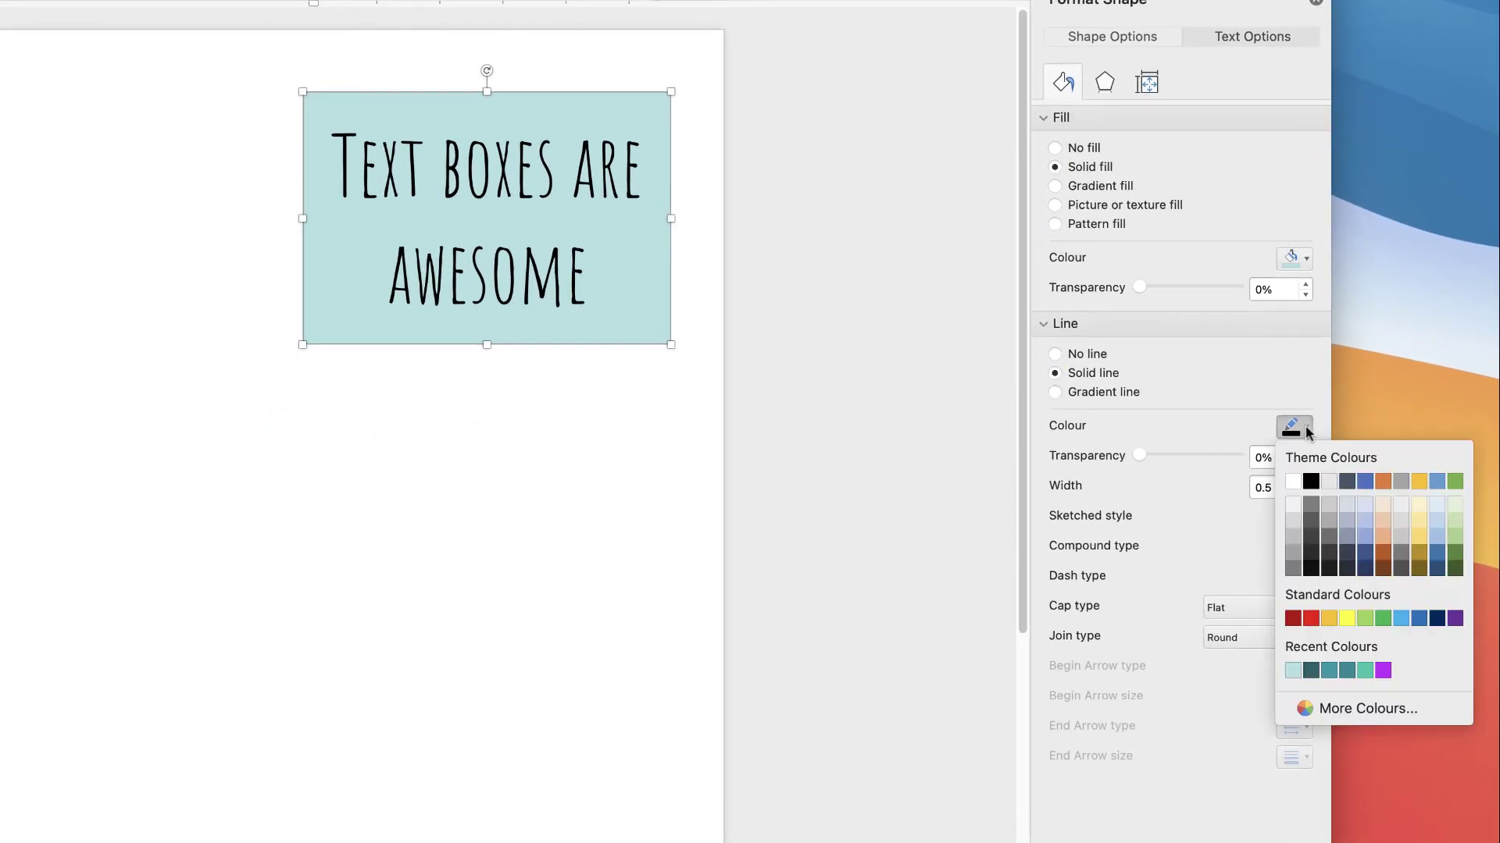
left_click(1312, 672)
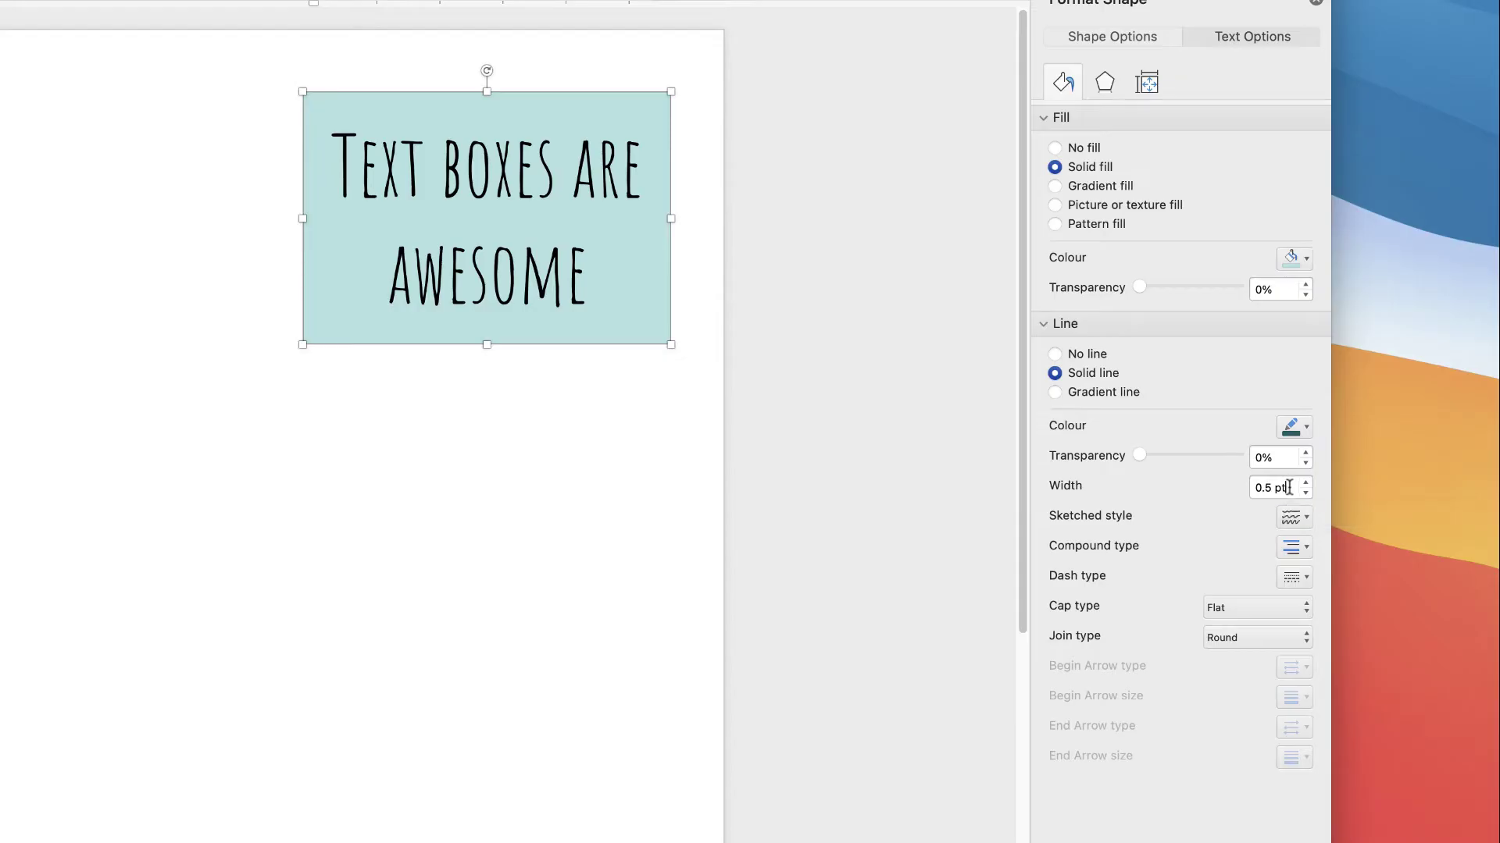
Set the text box outline's width to 5 pt and deselect the box.
left_click(1251, 487)
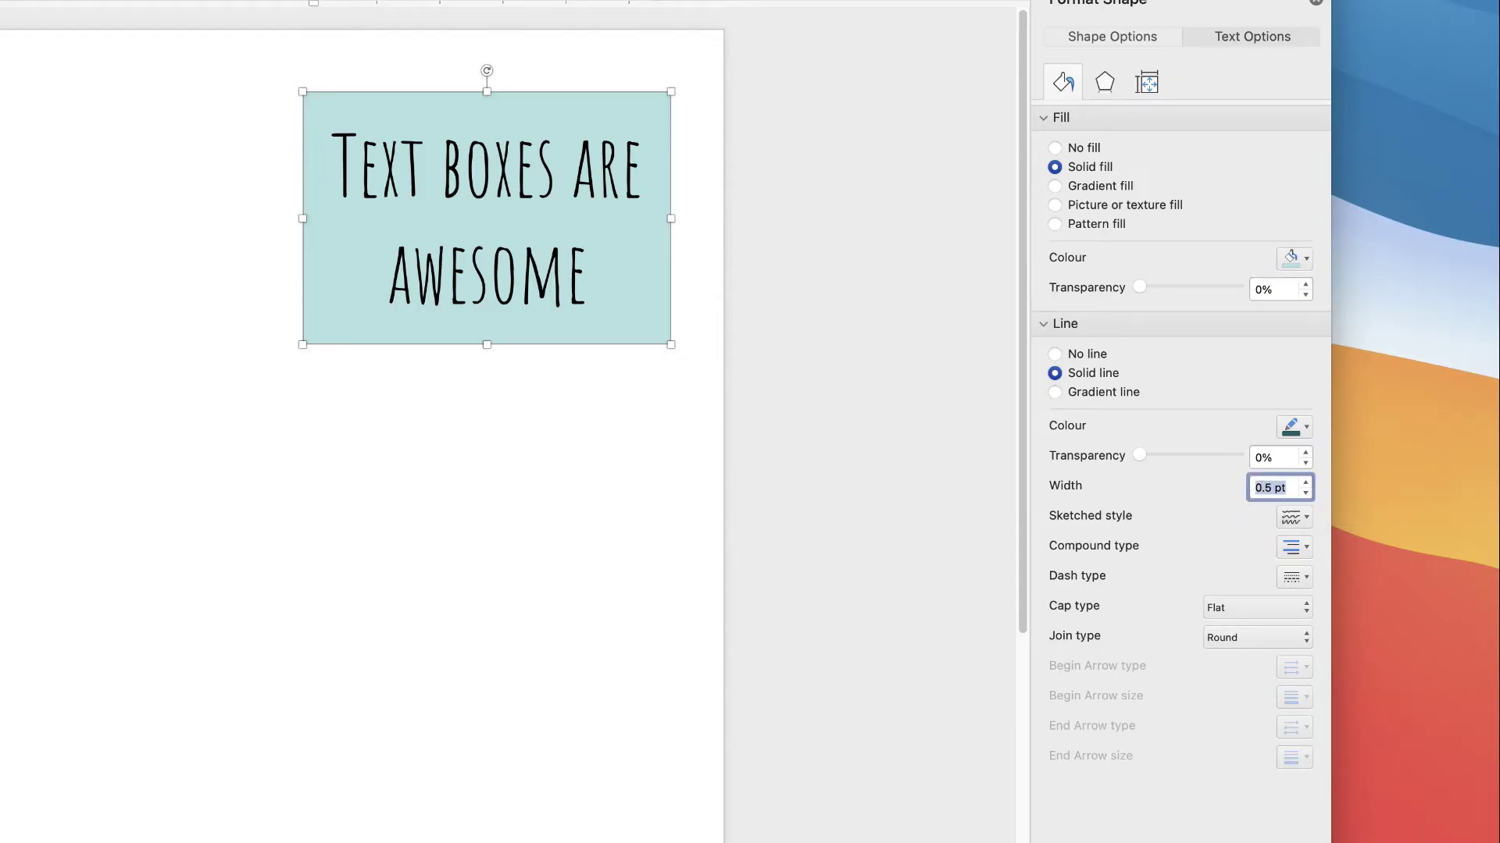
type("5")
key("Return")
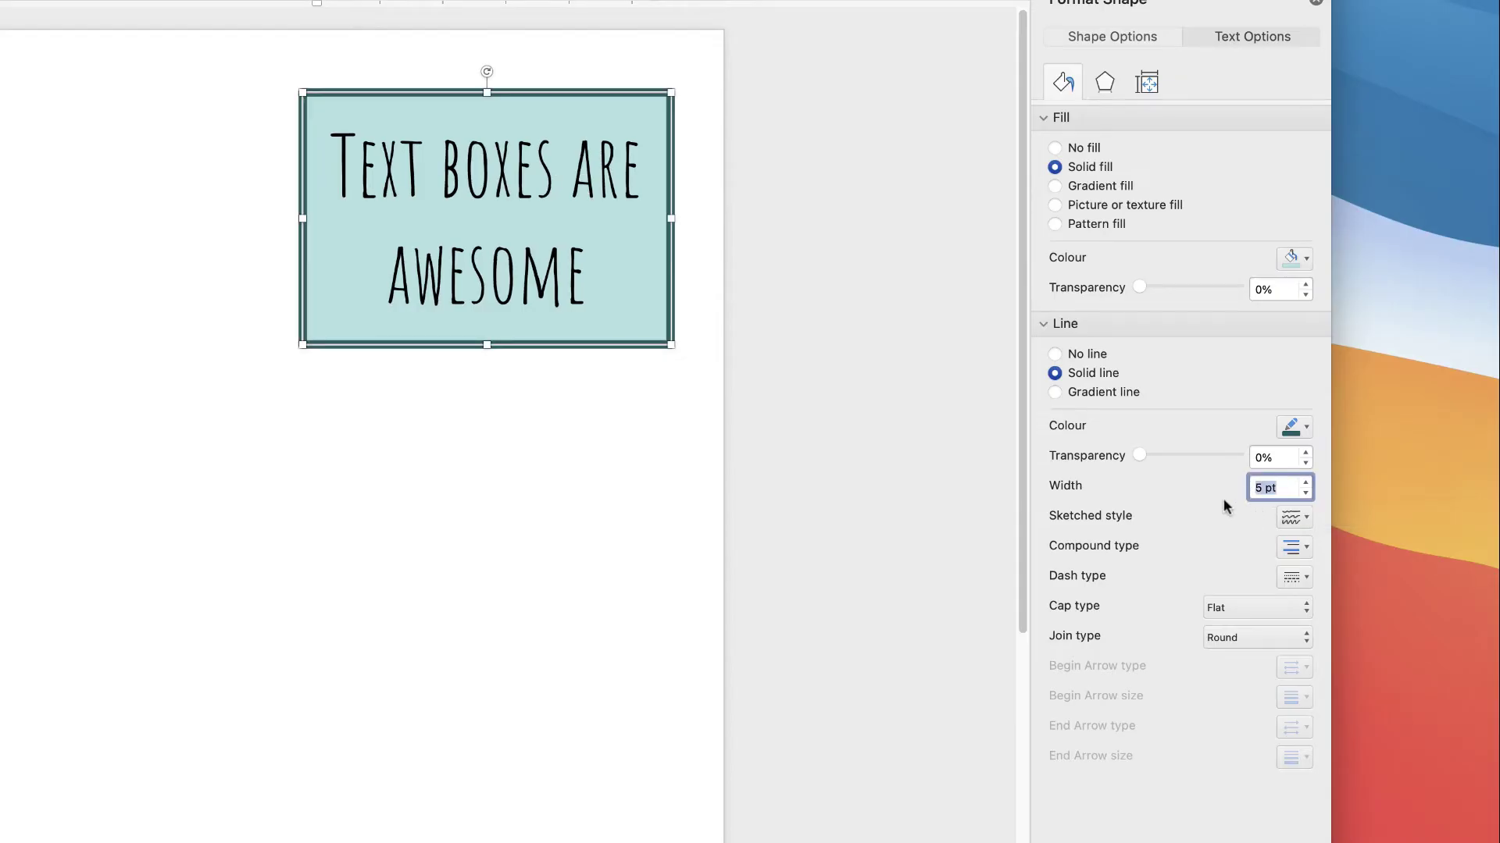
left_click(640, 379)
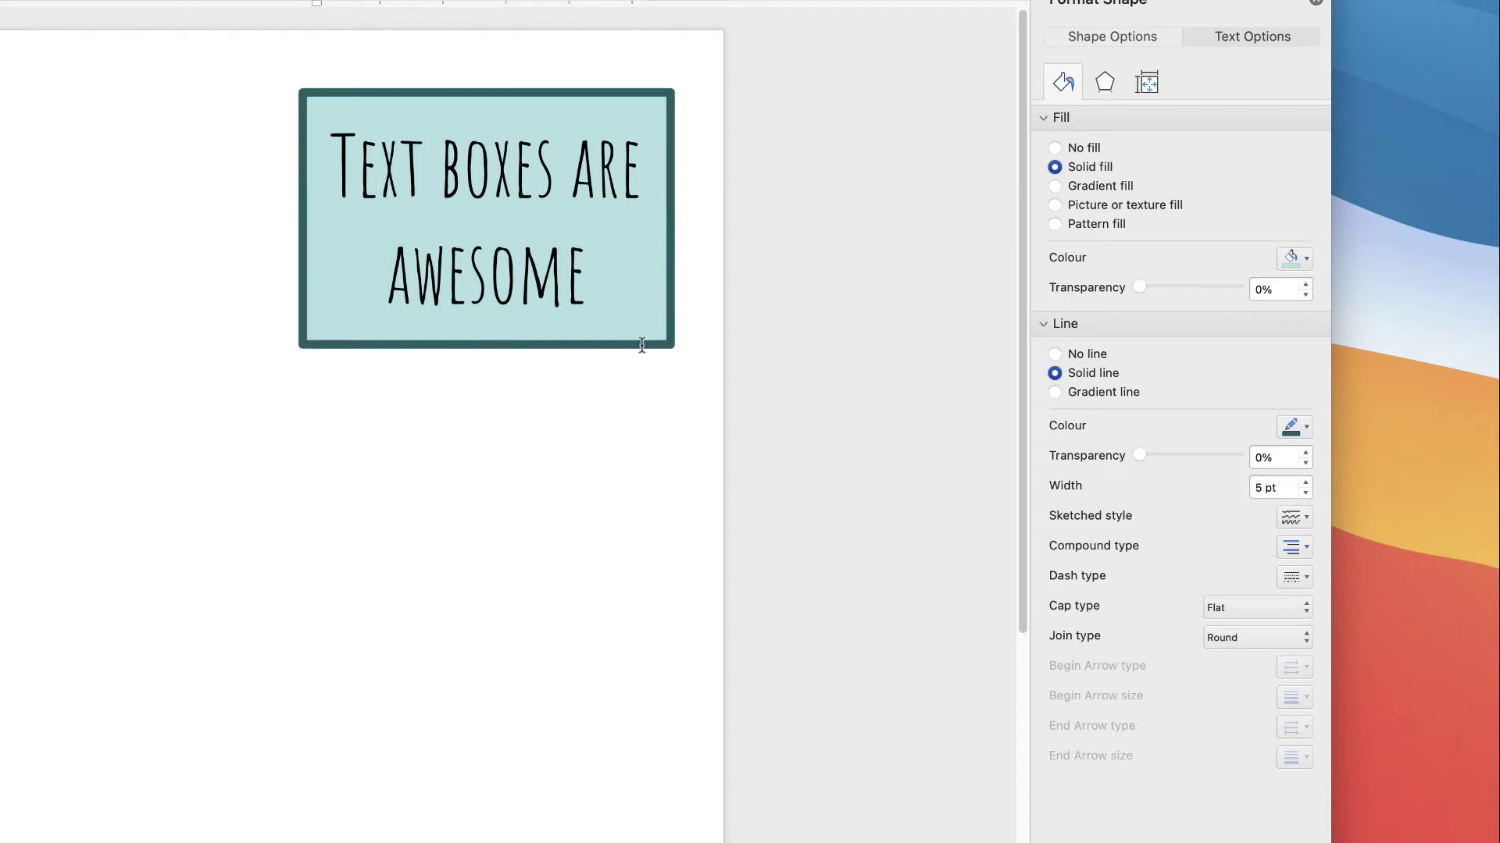
Apply the waviest sketched style to the text box's outline and deselect the box to view it.
left_click(667, 342)
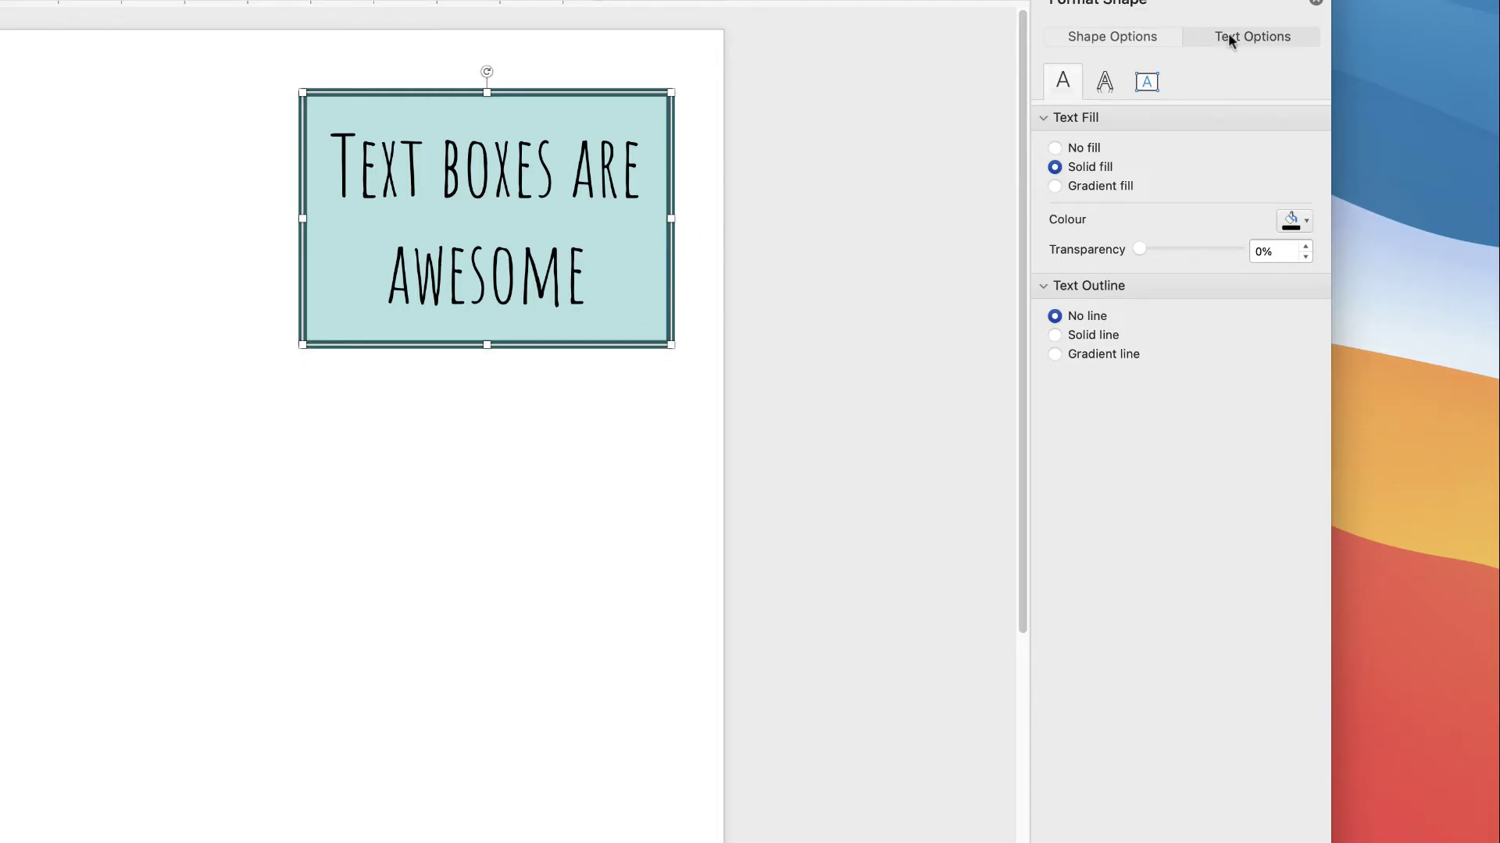
left_click(1116, 39)
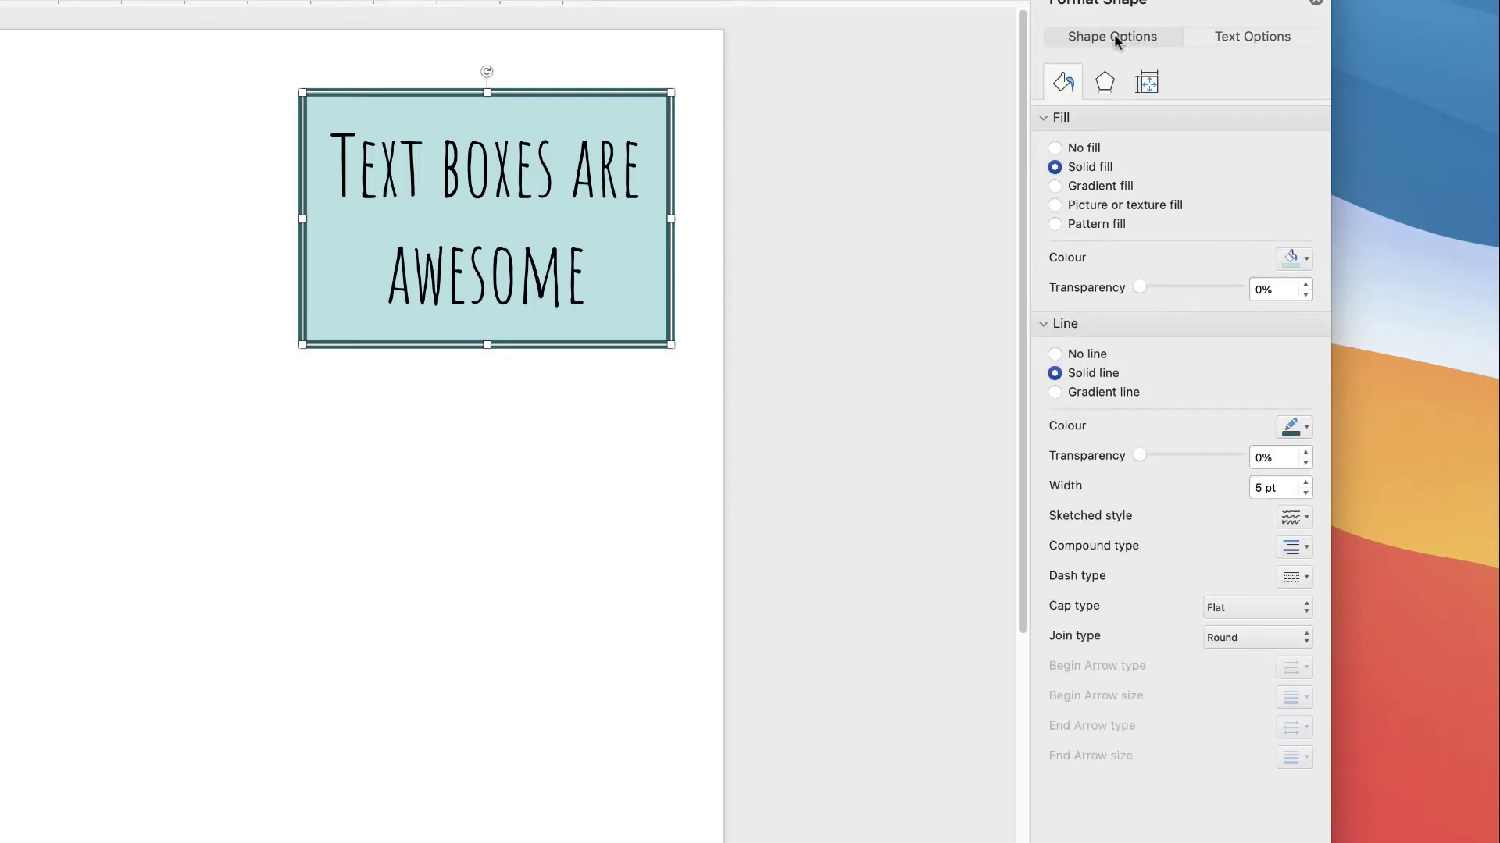
left_click(1306, 518)
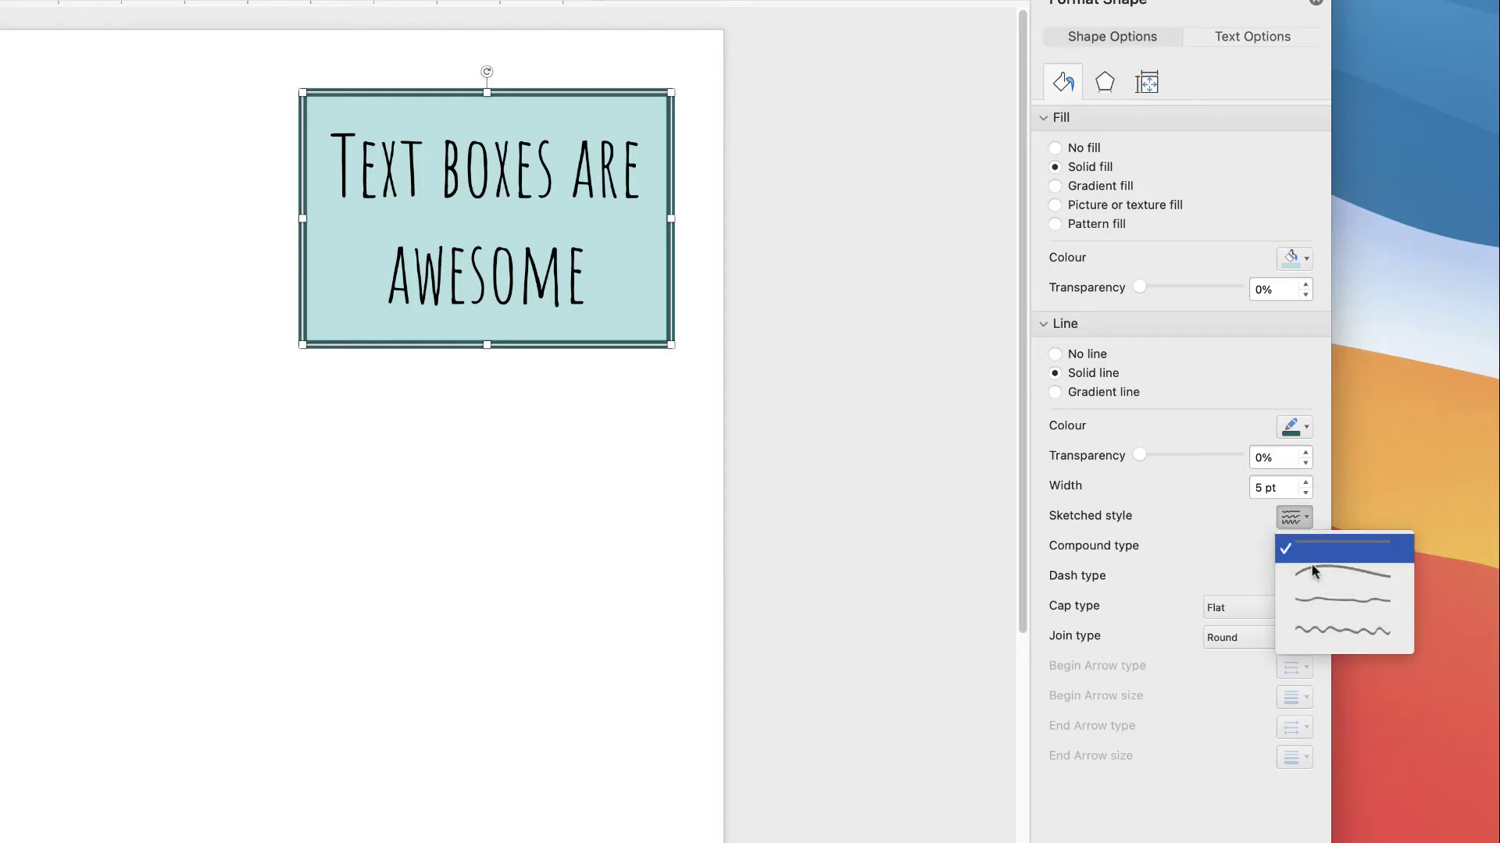
left_click(1309, 637)
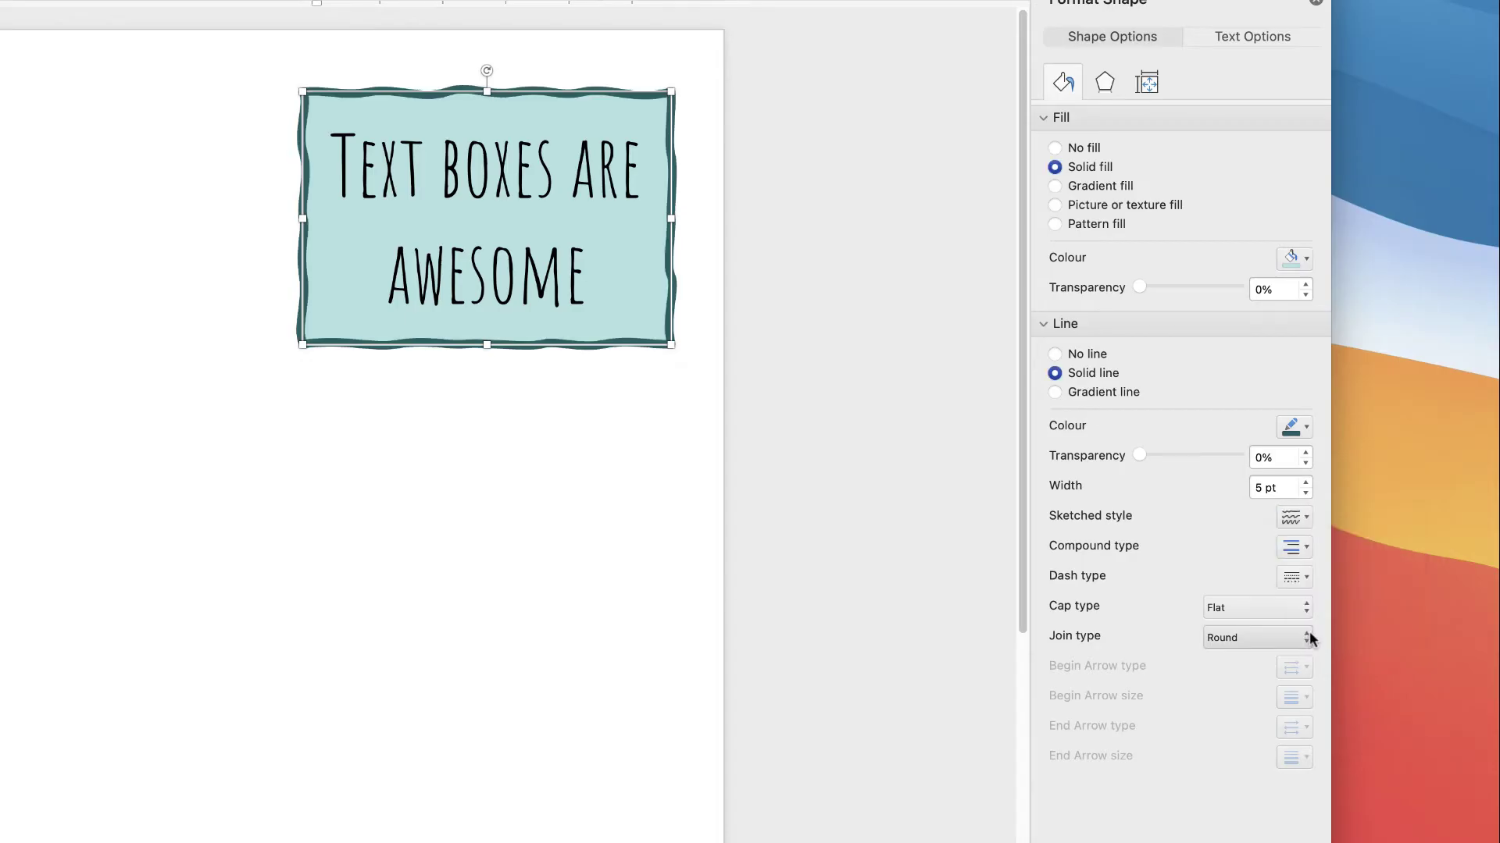
left_click(643, 406)
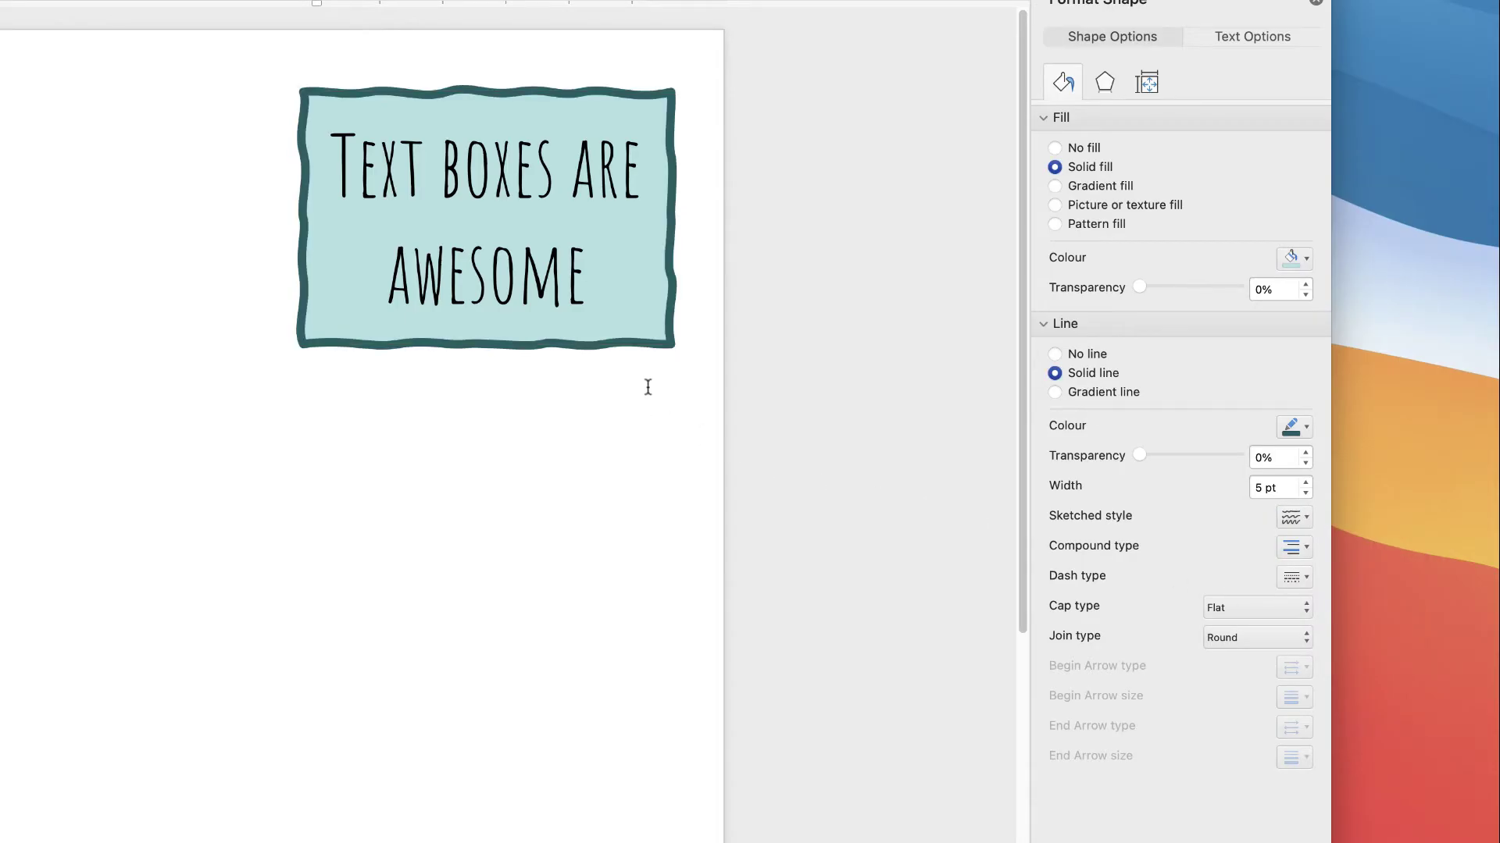
Return the text box outline's sketched style to the straight line and deselect the box.
left_click(660, 345)
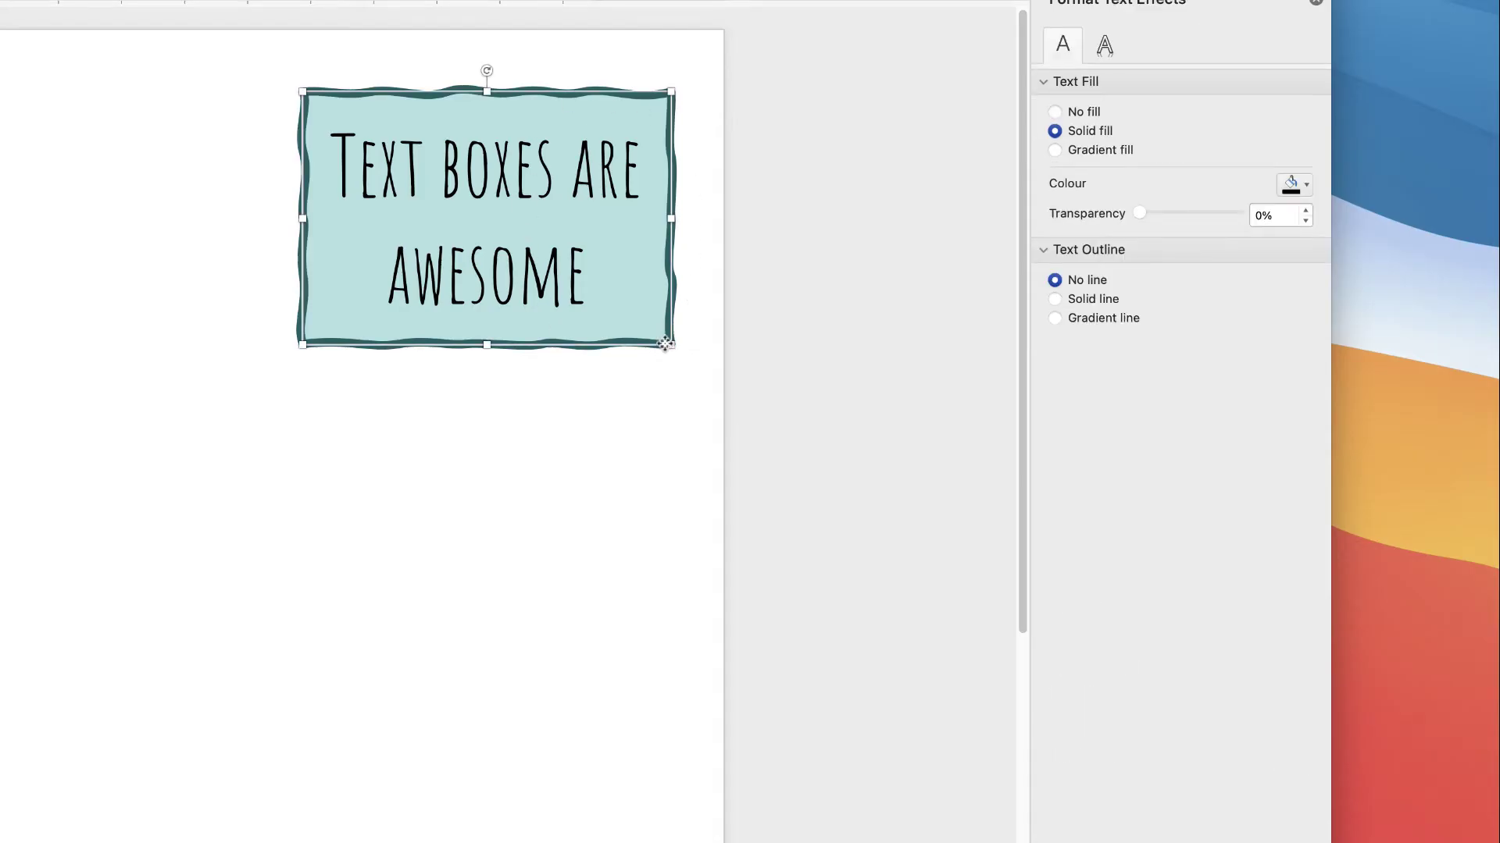
left_click(1300, 519)
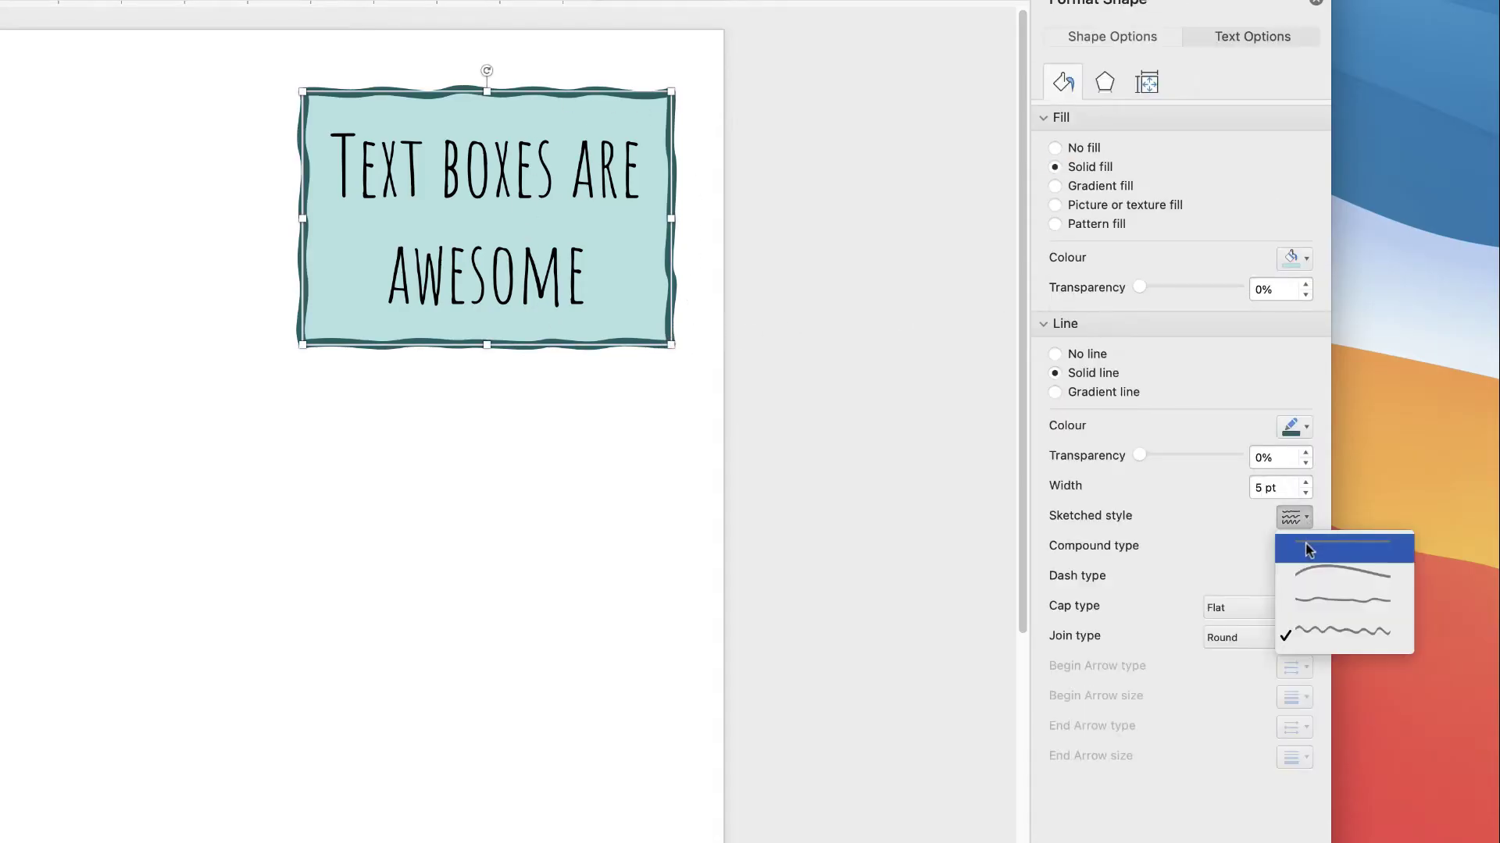
left_click(1309, 550)
left_click(648, 396)
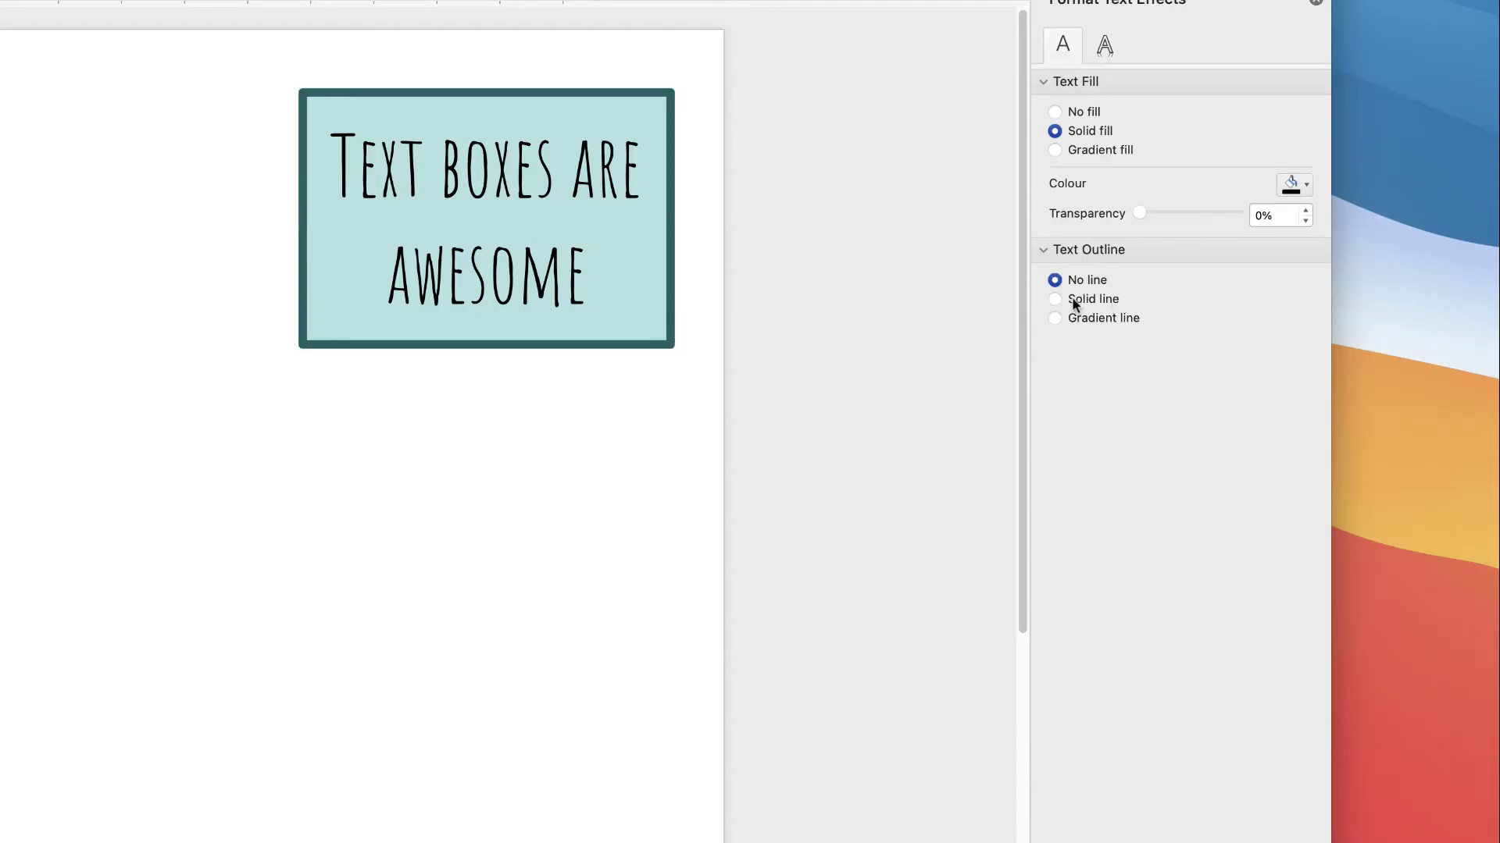
Set the text box outline's join type to Miter for square corners and deselect the box.
left_click(669, 336)
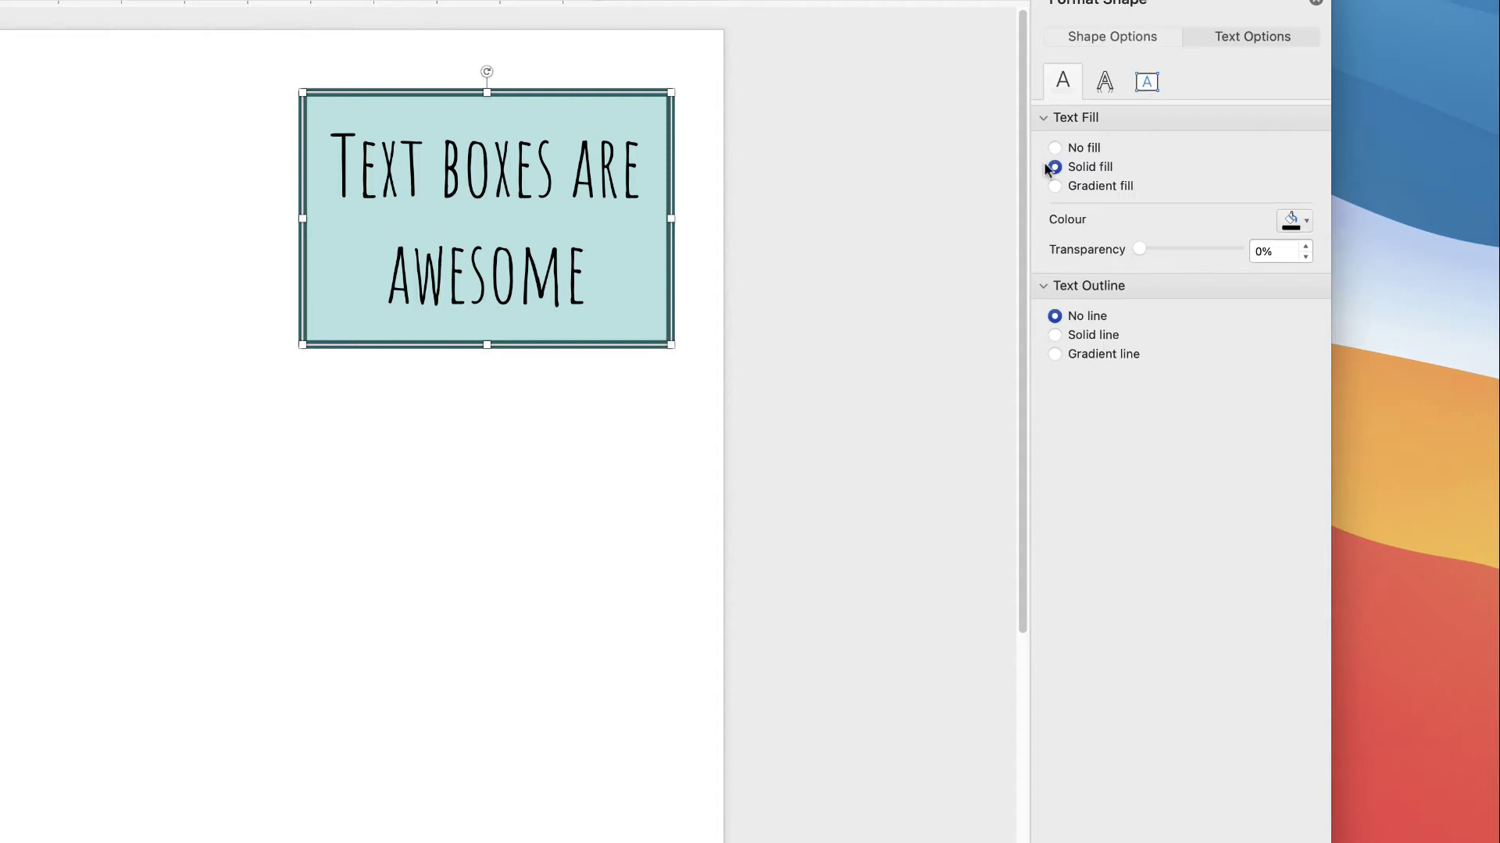
left_click(1128, 36)
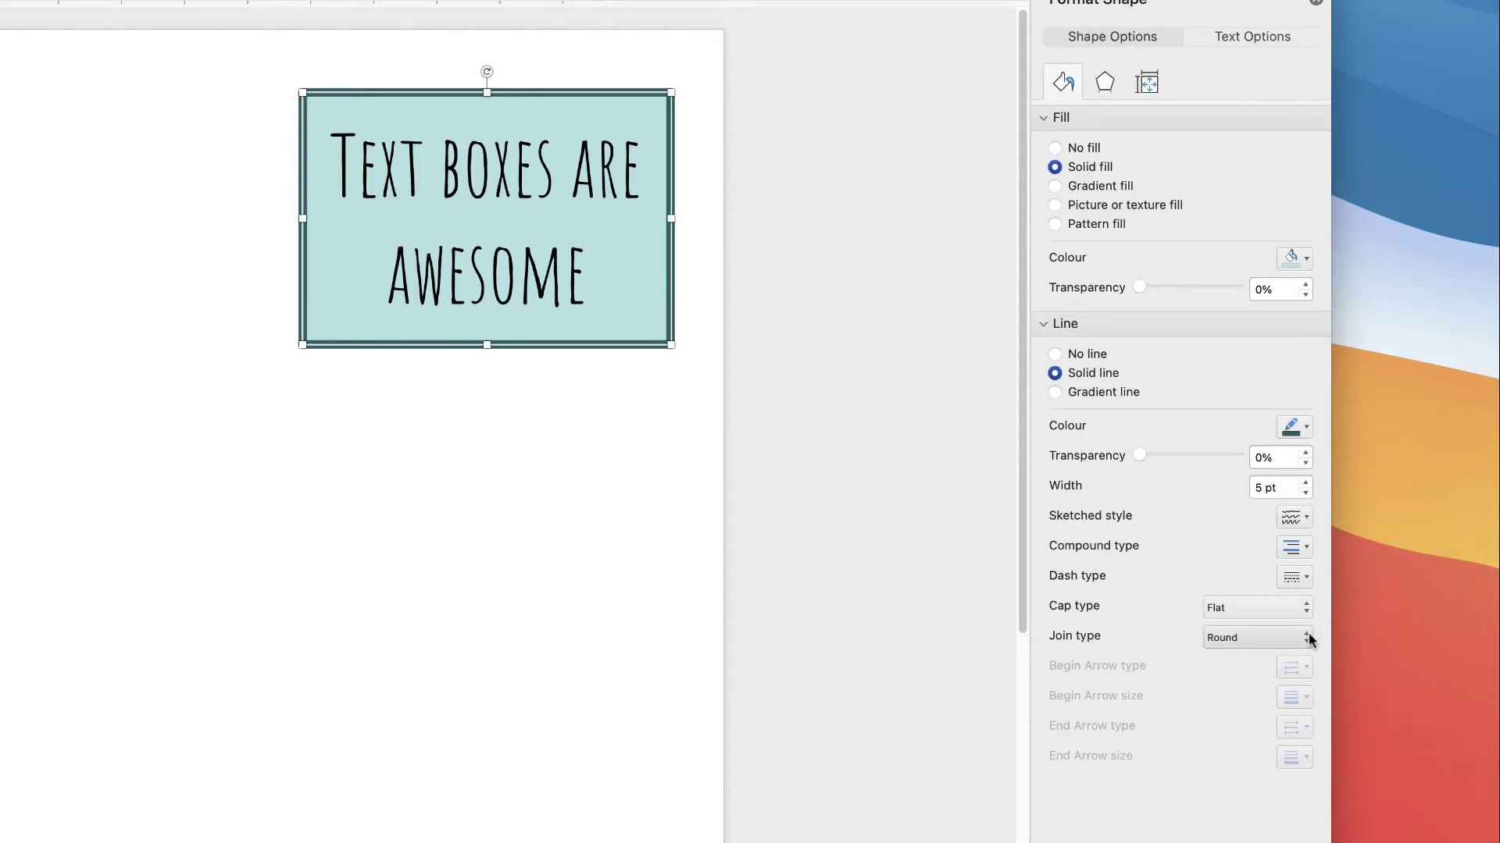
left_click(1257, 636)
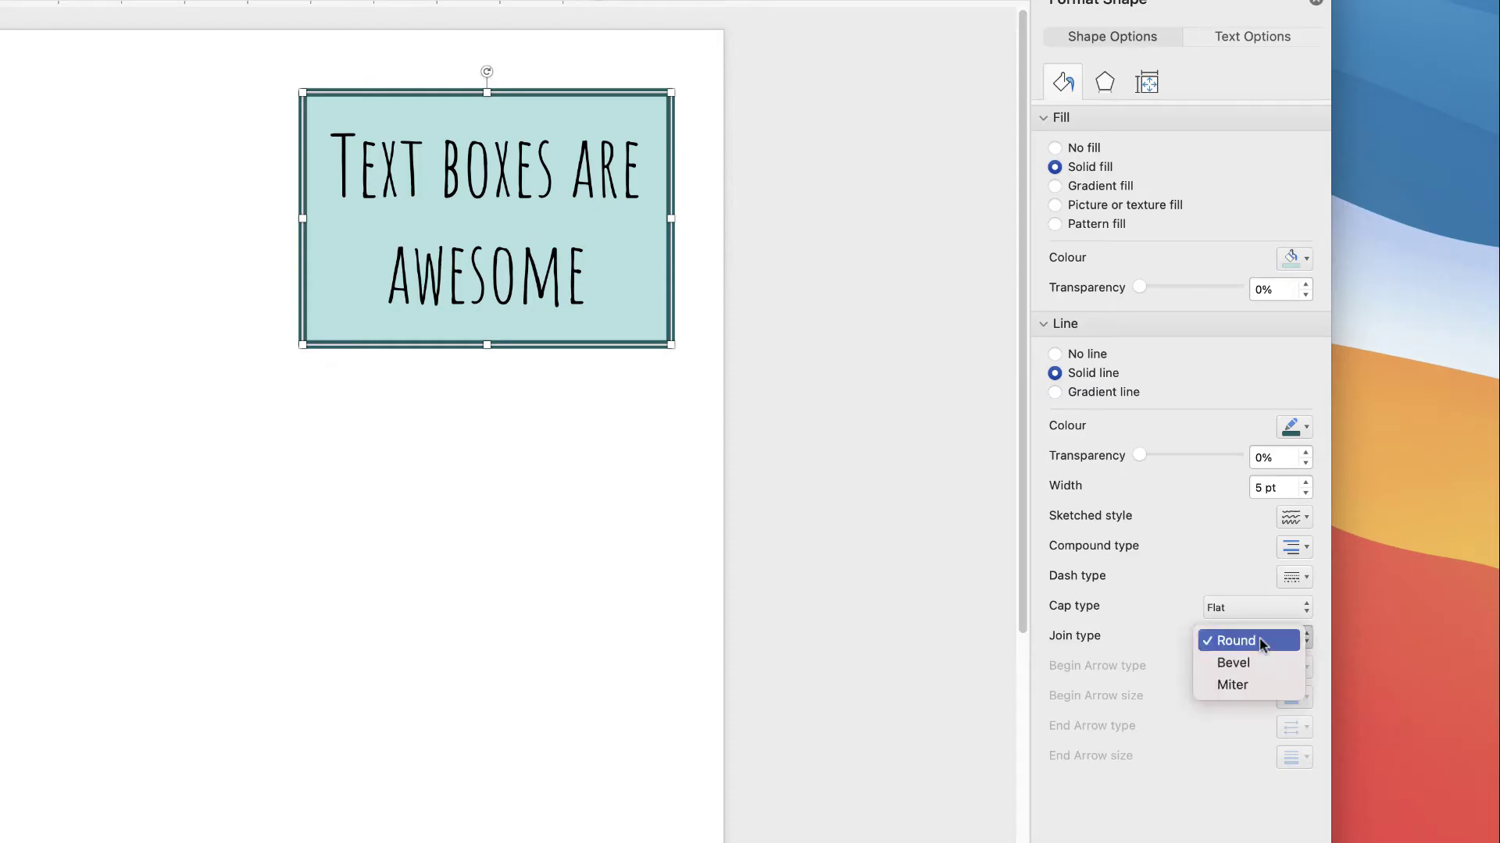
left_click(1234, 691)
left_click(635, 375)
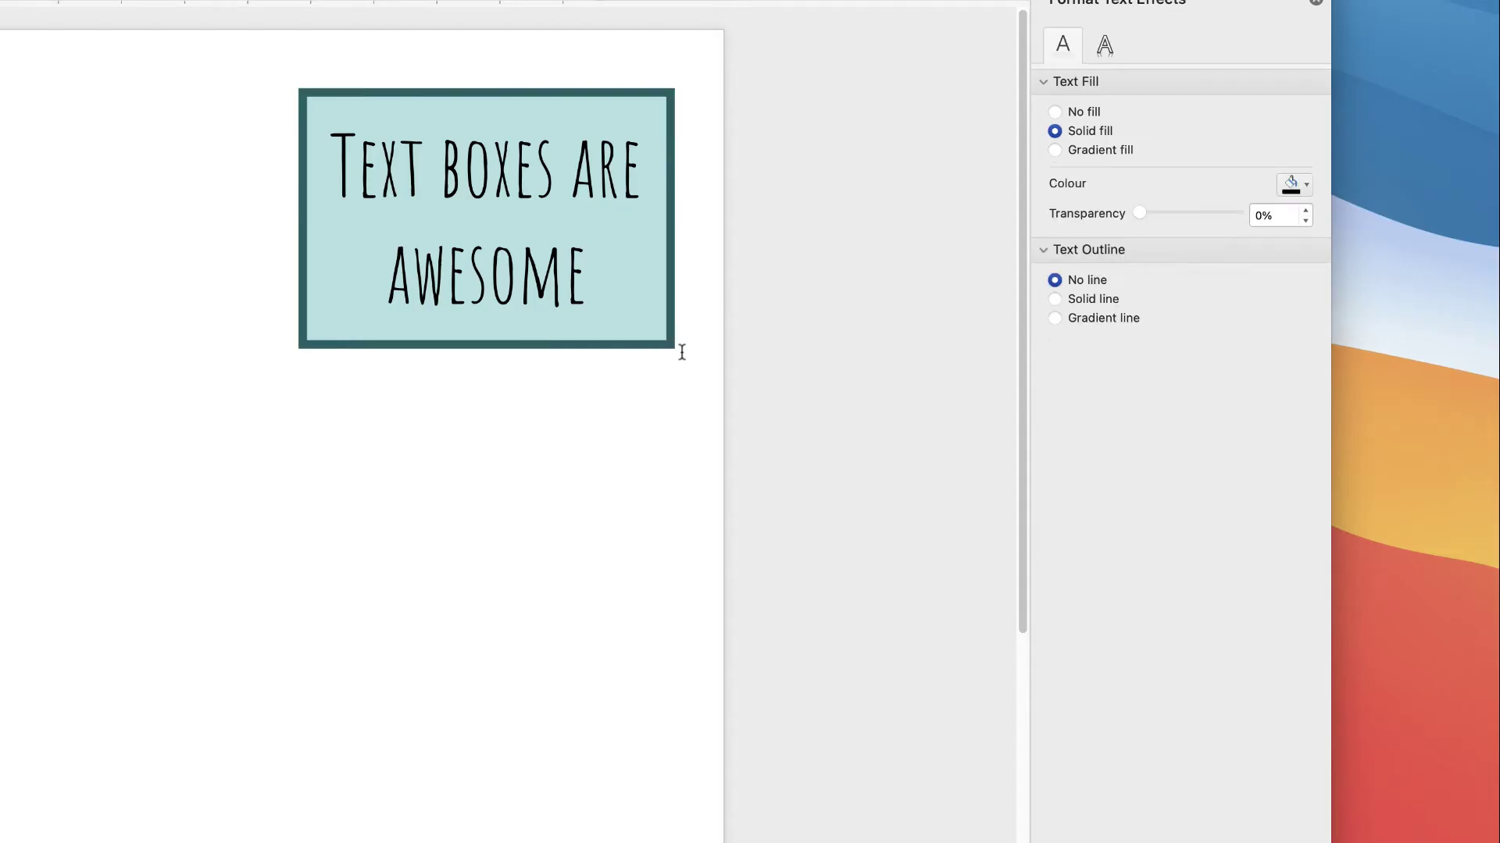
Switch the text box's fill to a gradient fill and look over its stops and the preset gradients.
left_click(669, 344)
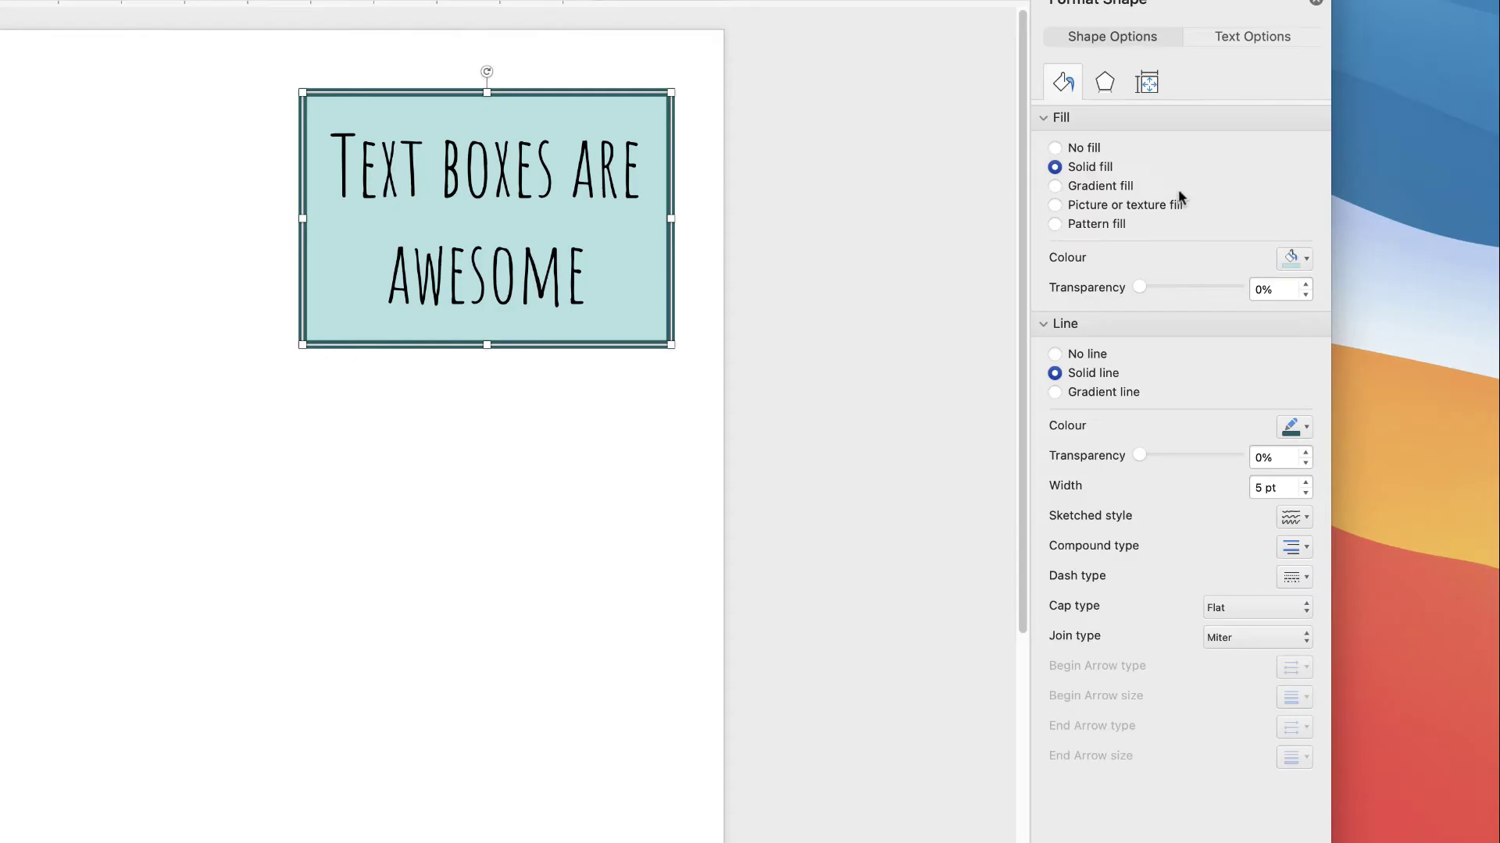
left_click(1055, 187)
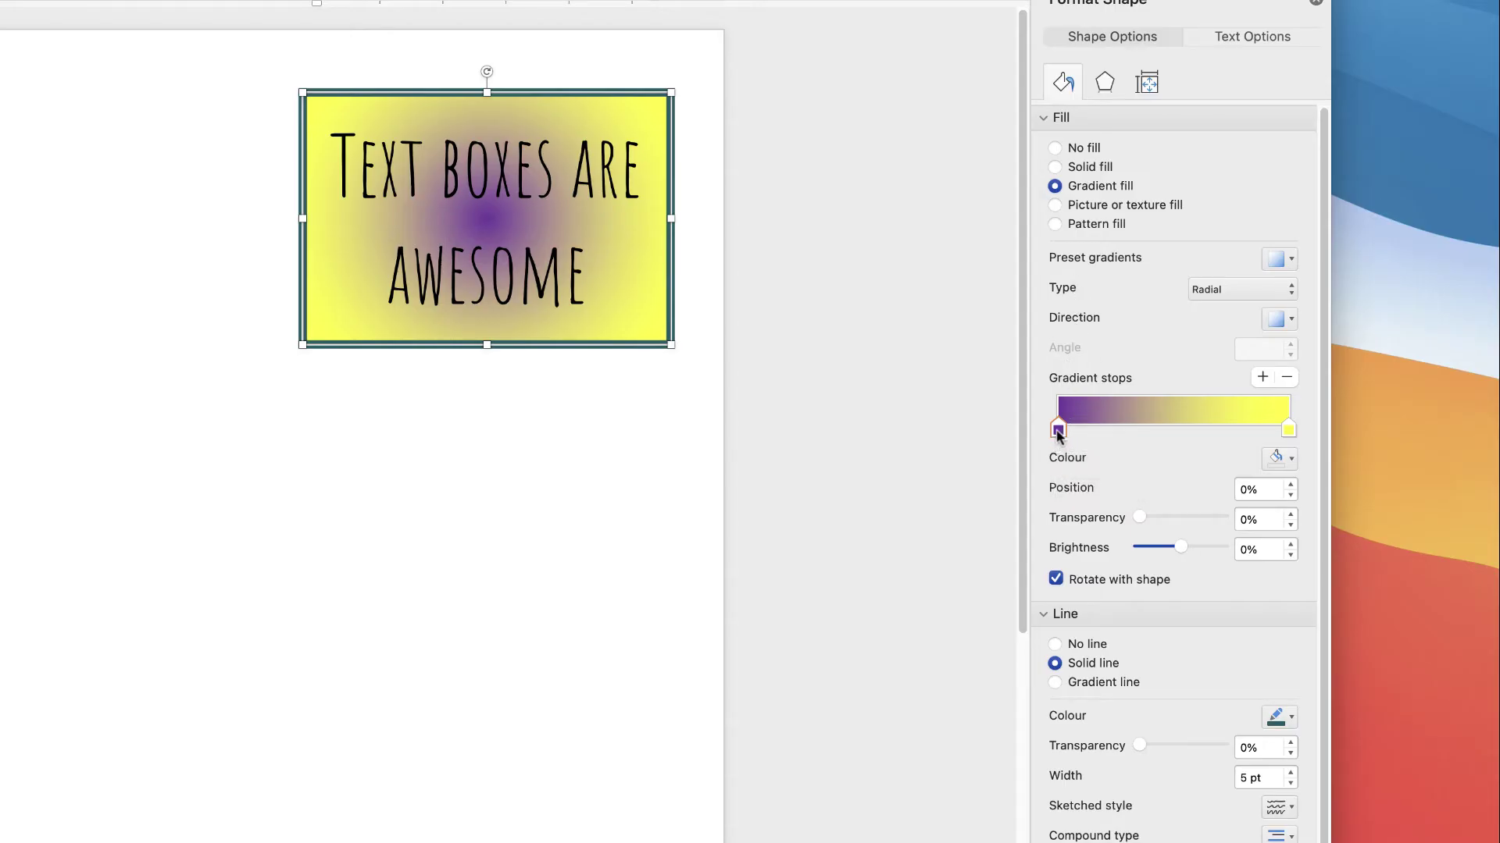
mouse_move(1058, 434)
left_mouse_down()
mouse_move(1173, 439)
mouse_move(1058, 434)
left_mouse_up()
mouse_move(1291, 432)
left_mouse_down()
mouse_move(1147, 439)
mouse_move(1287, 429)
left_mouse_up()
left_click(1291, 261)
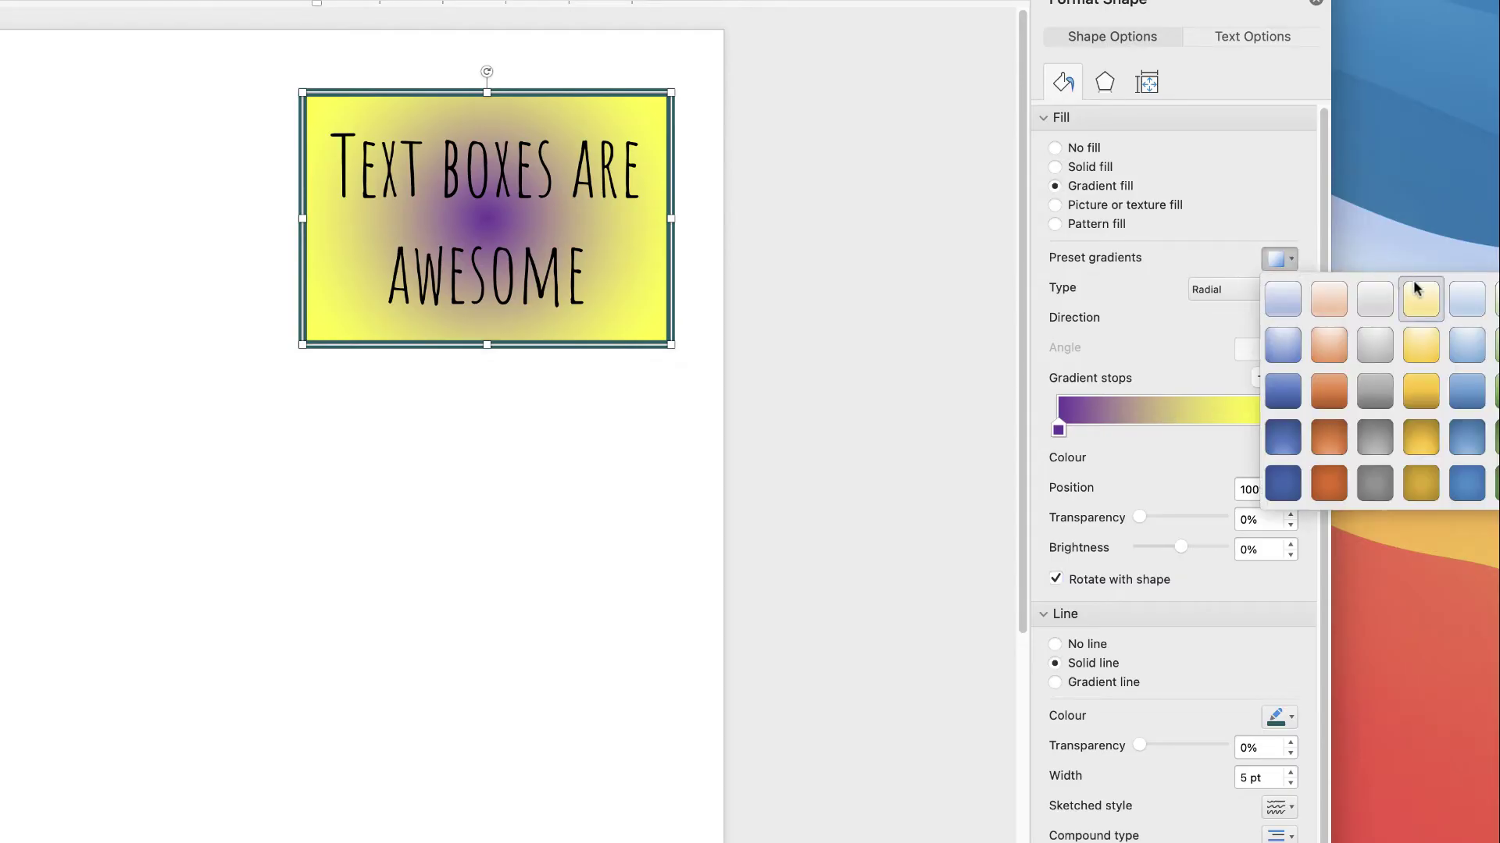
left_click(1292, 258)
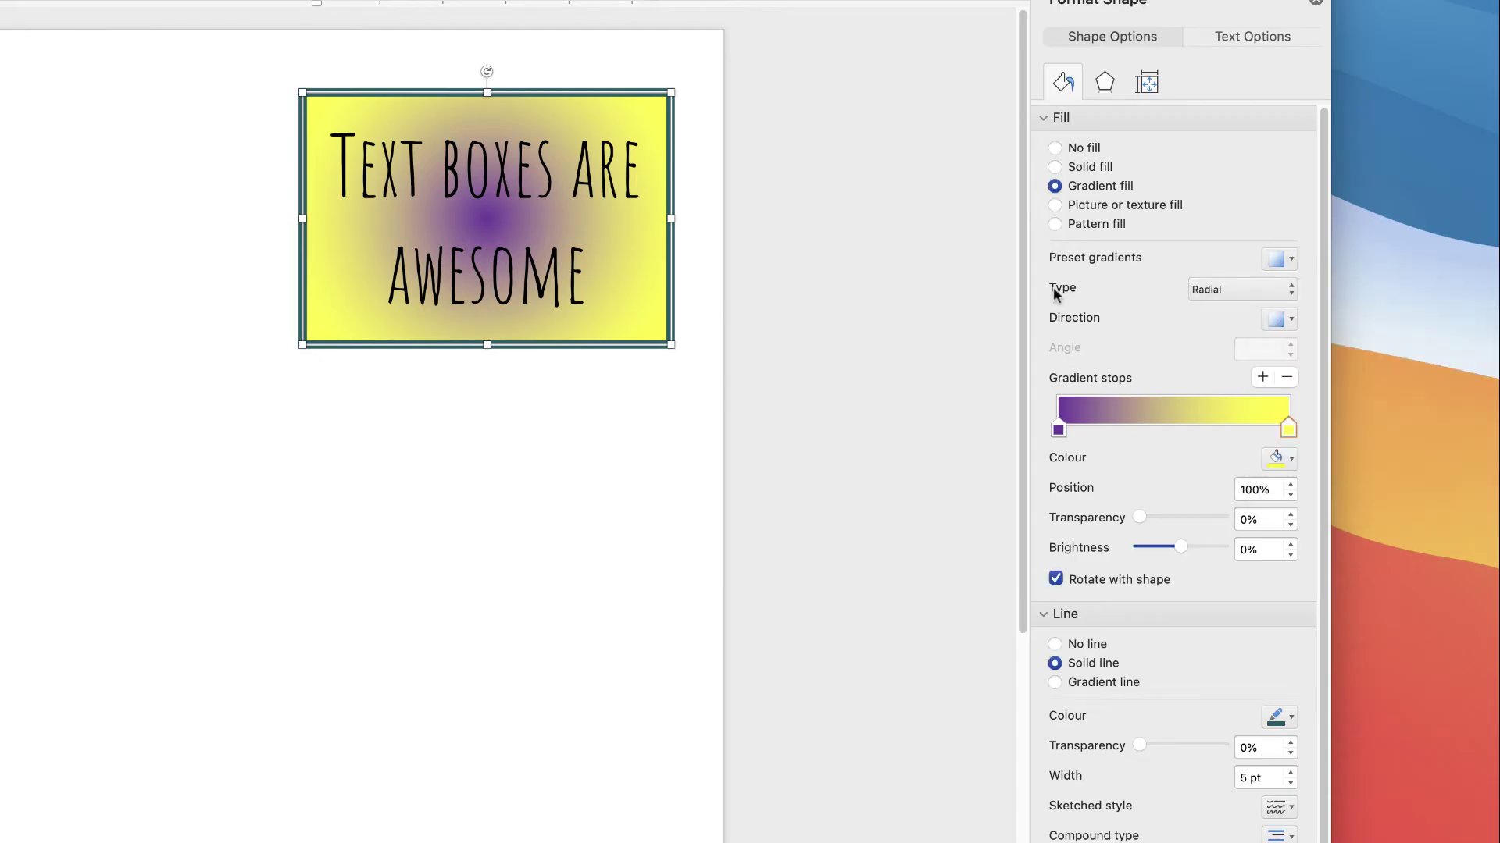
Change the text box's gradient to Linear, running from top to bottom at a 90° angle.
left_click(1242, 289)
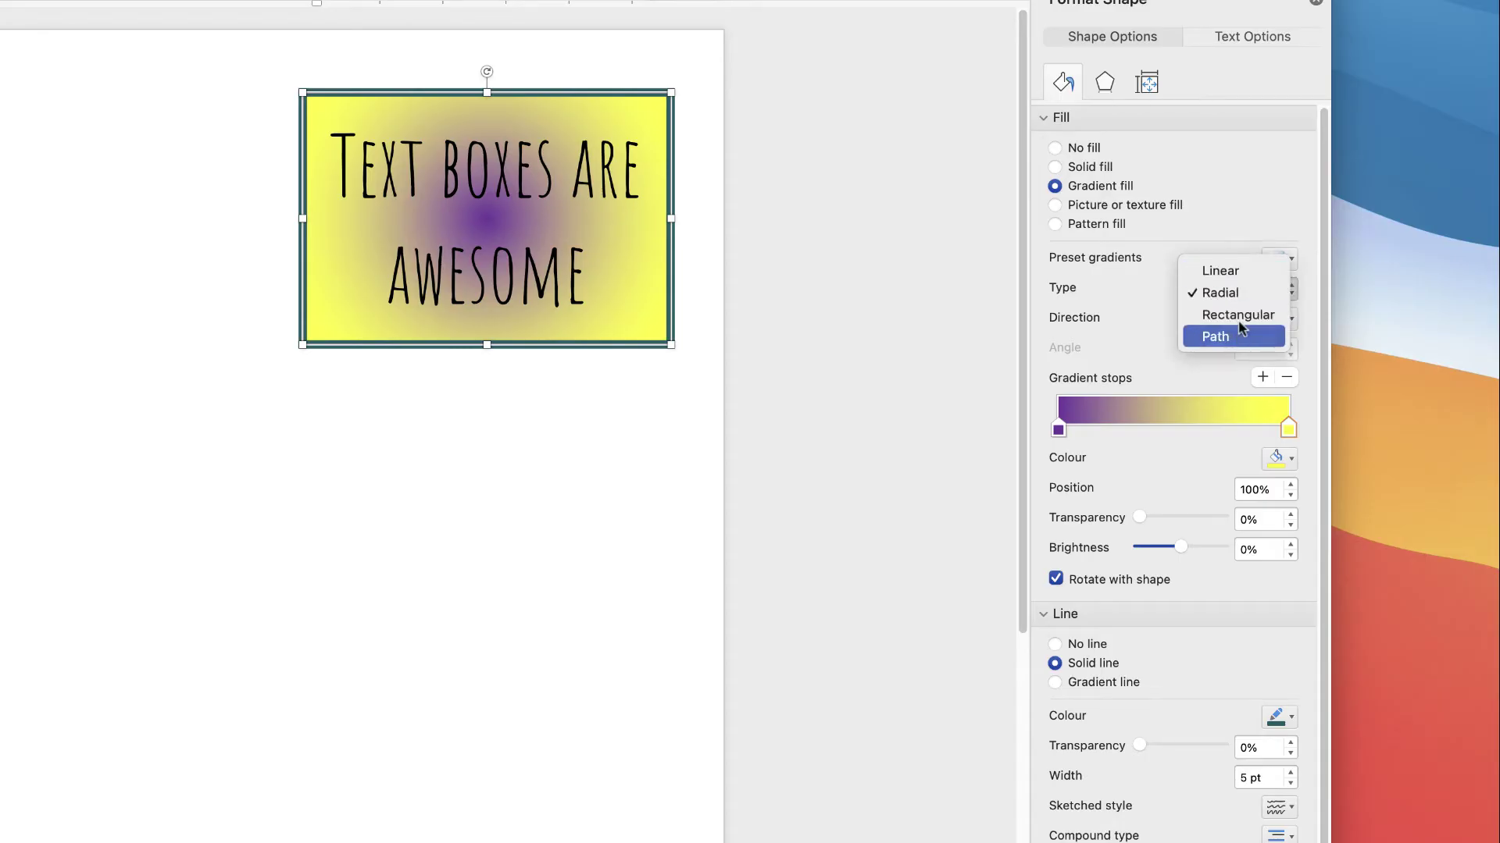
left_click(1224, 271)
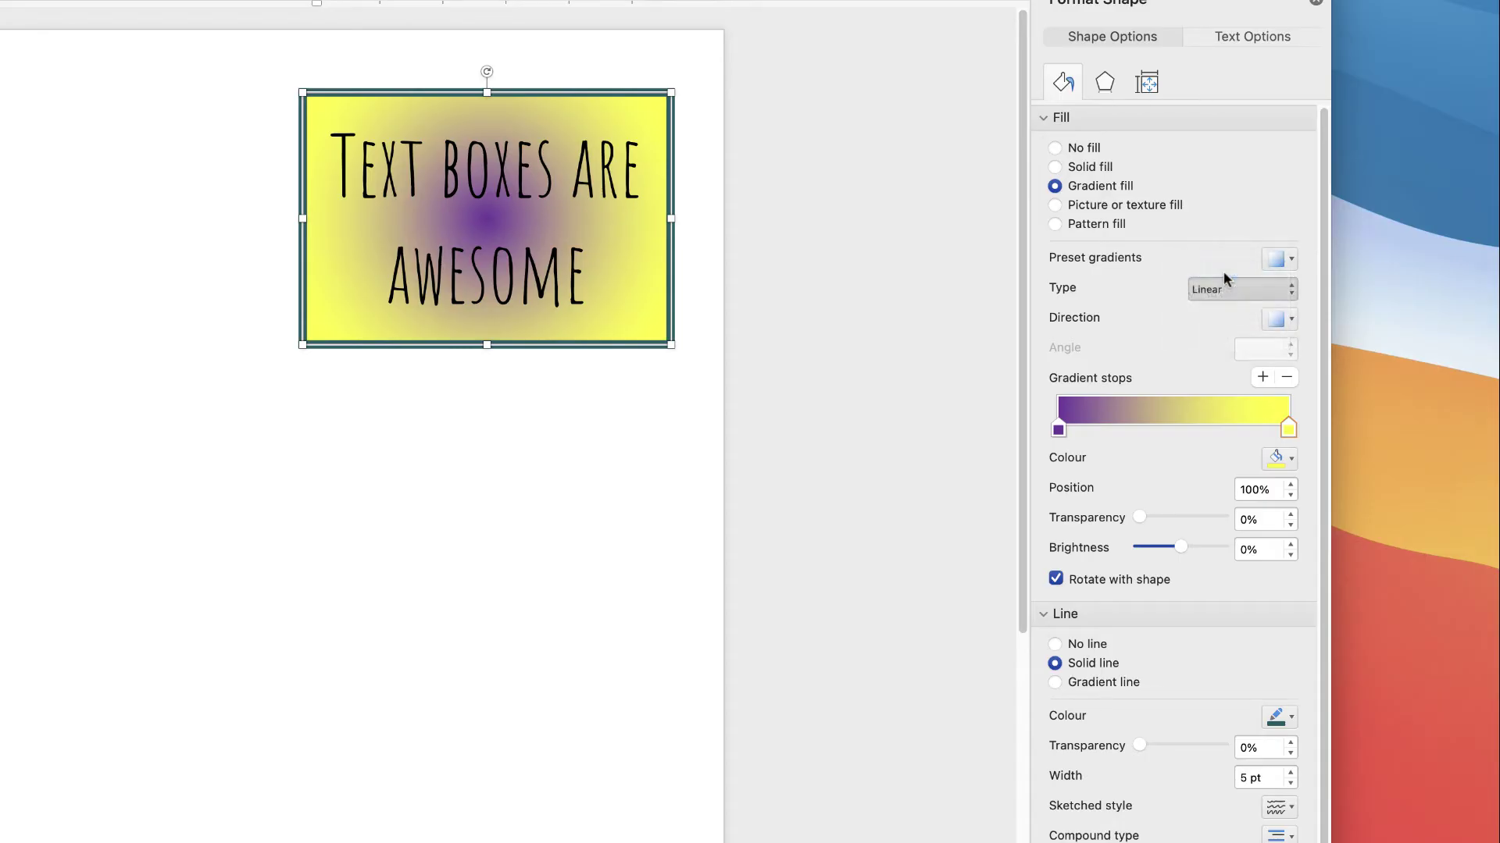
left_click(1291, 322)
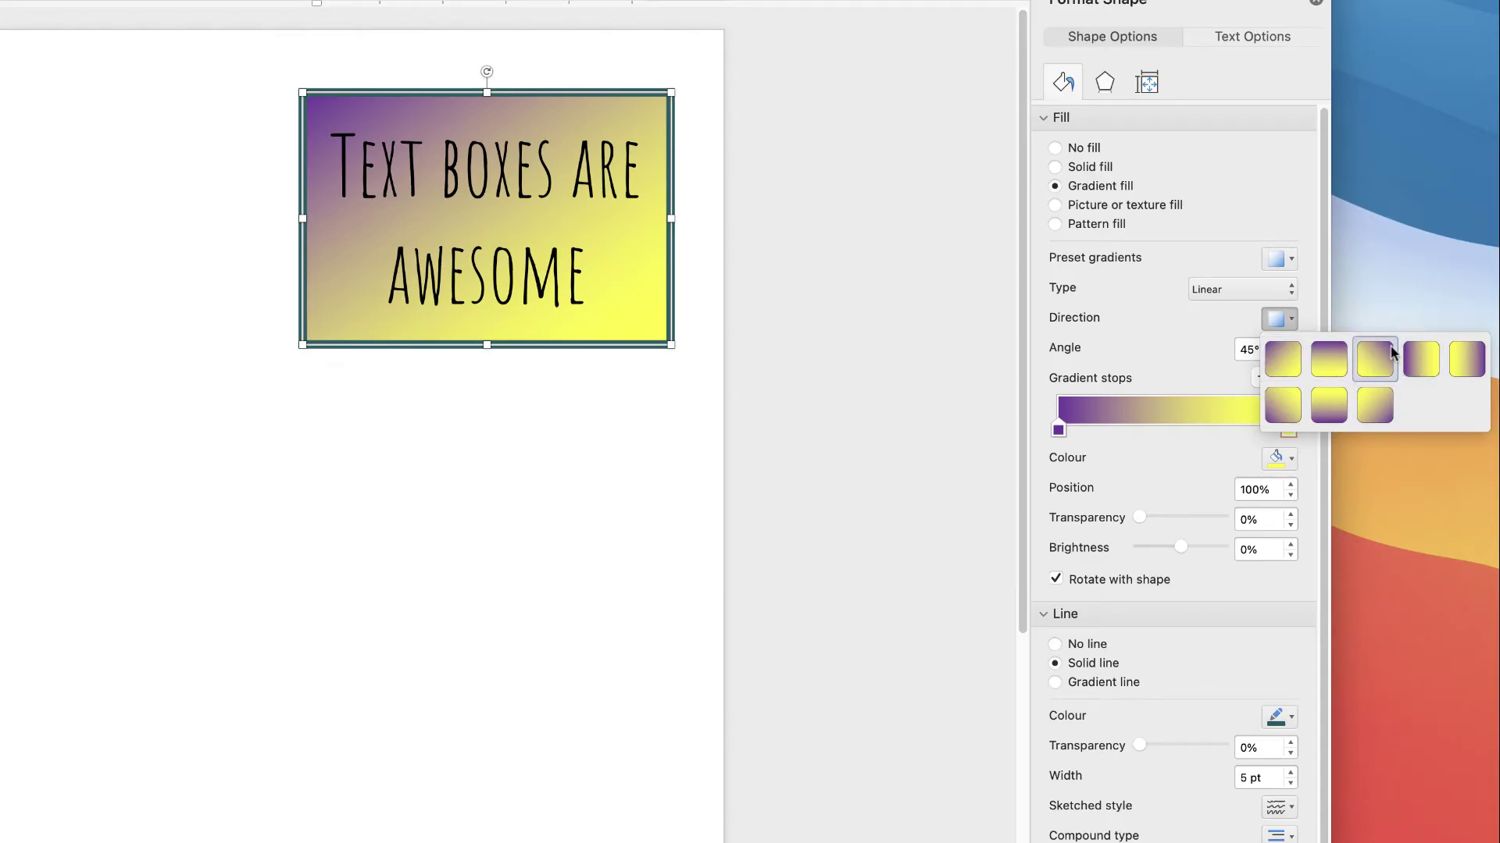
left_click(1332, 365)
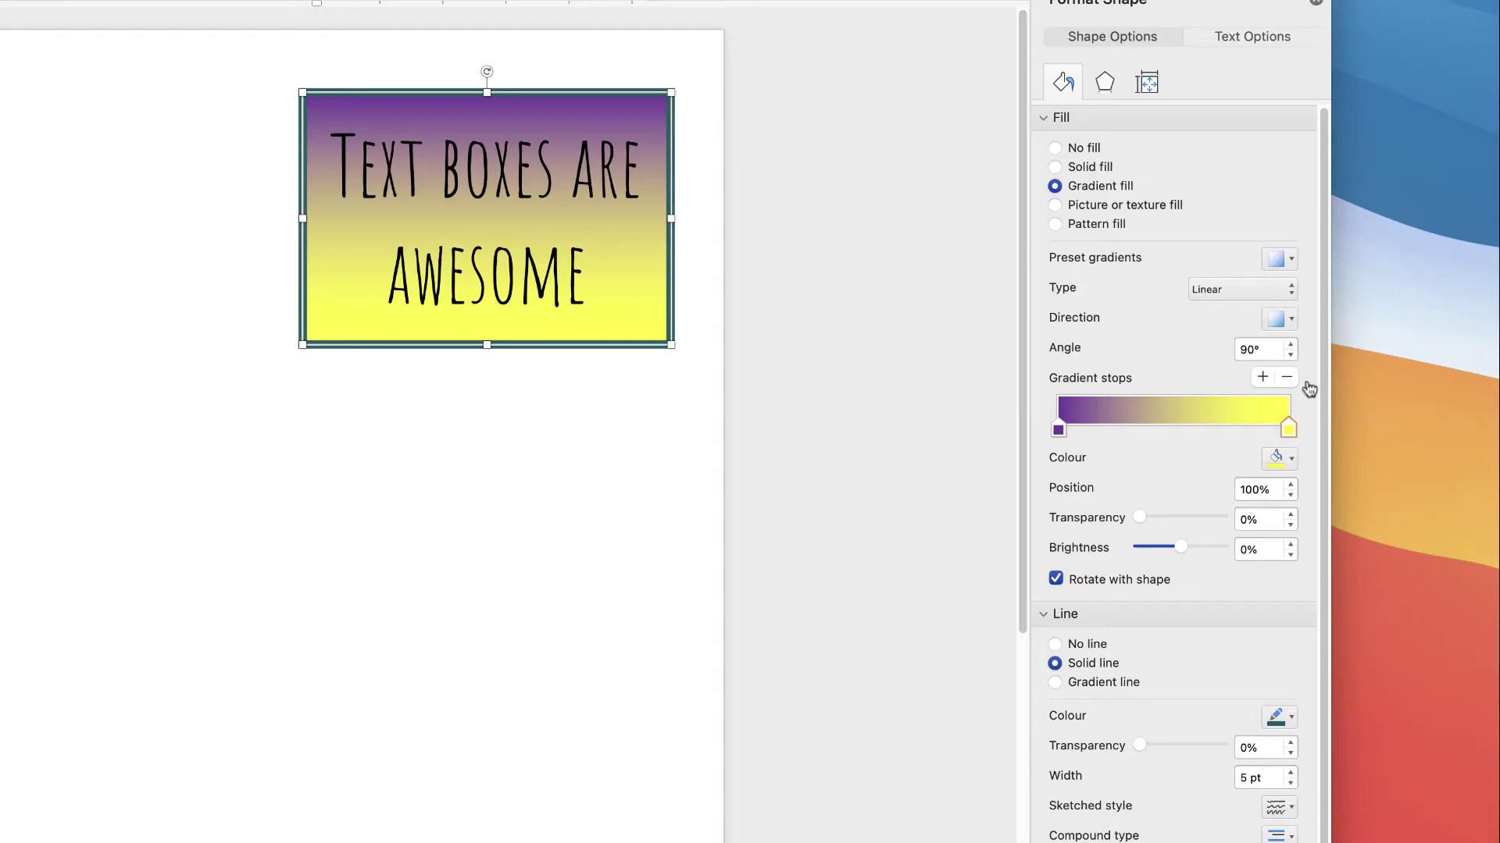
left_click_drag(1058, 429, 1028, 448)
left_click_drag(1288, 429, 1320, 439)
Set the gradient type to Radial with the direction spreading outward from the centre.
left_click(1234, 287)
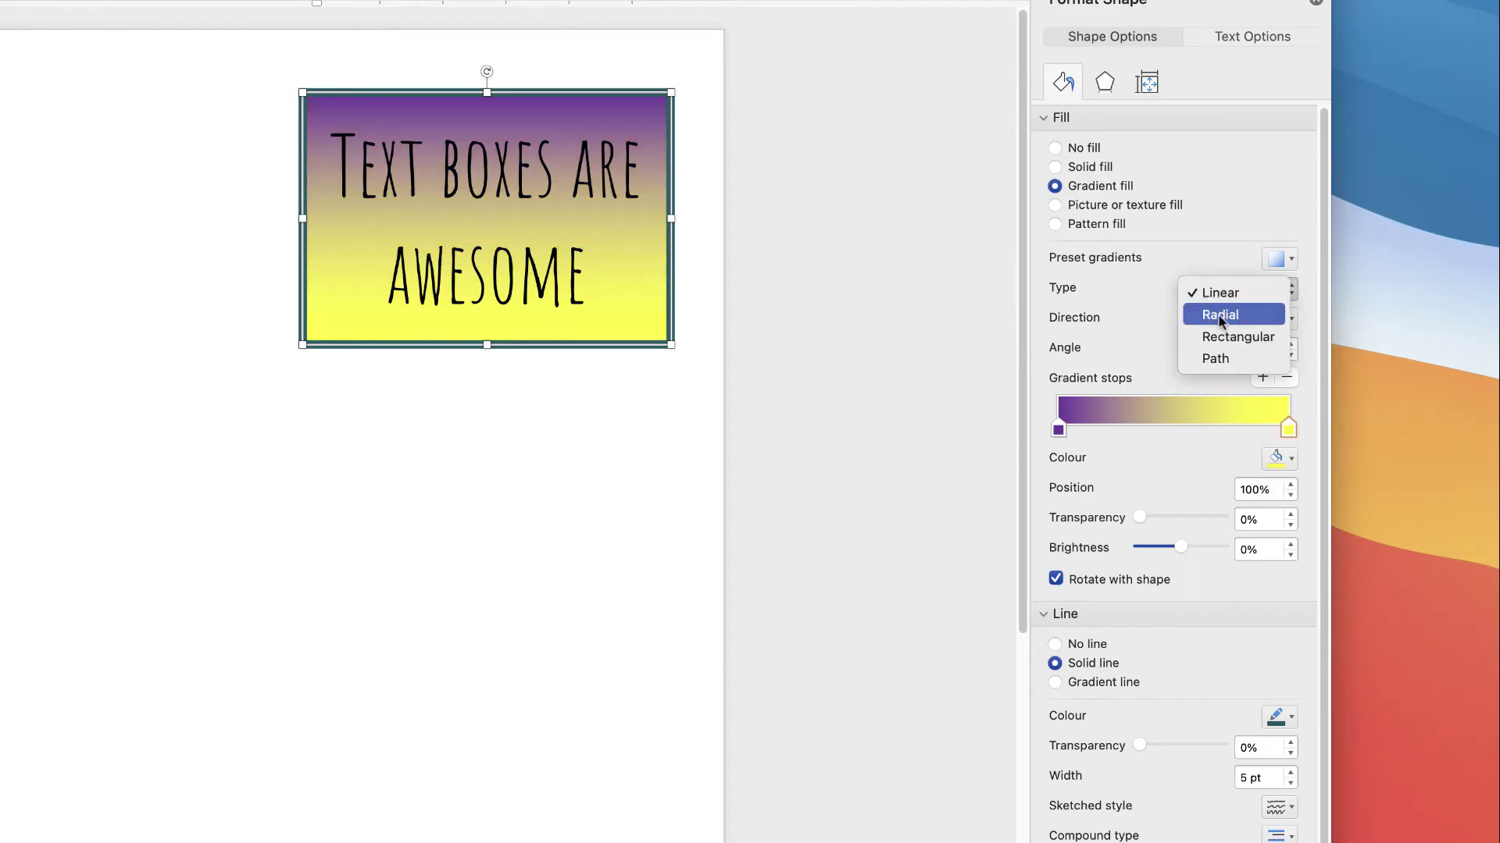
left_click(1216, 318)
left_click(1287, 317)
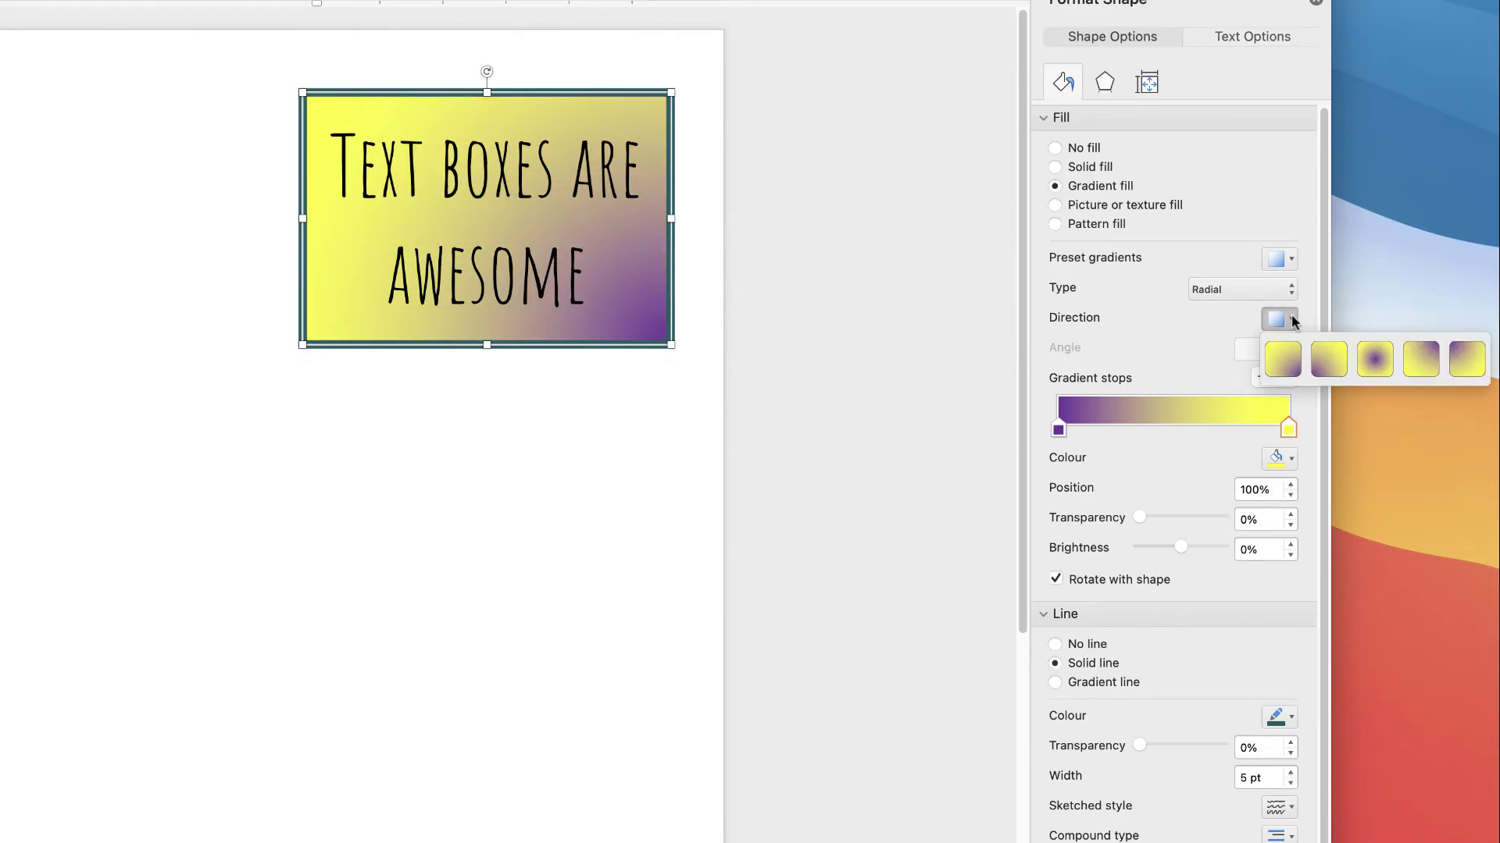
left_click(1374, 361)
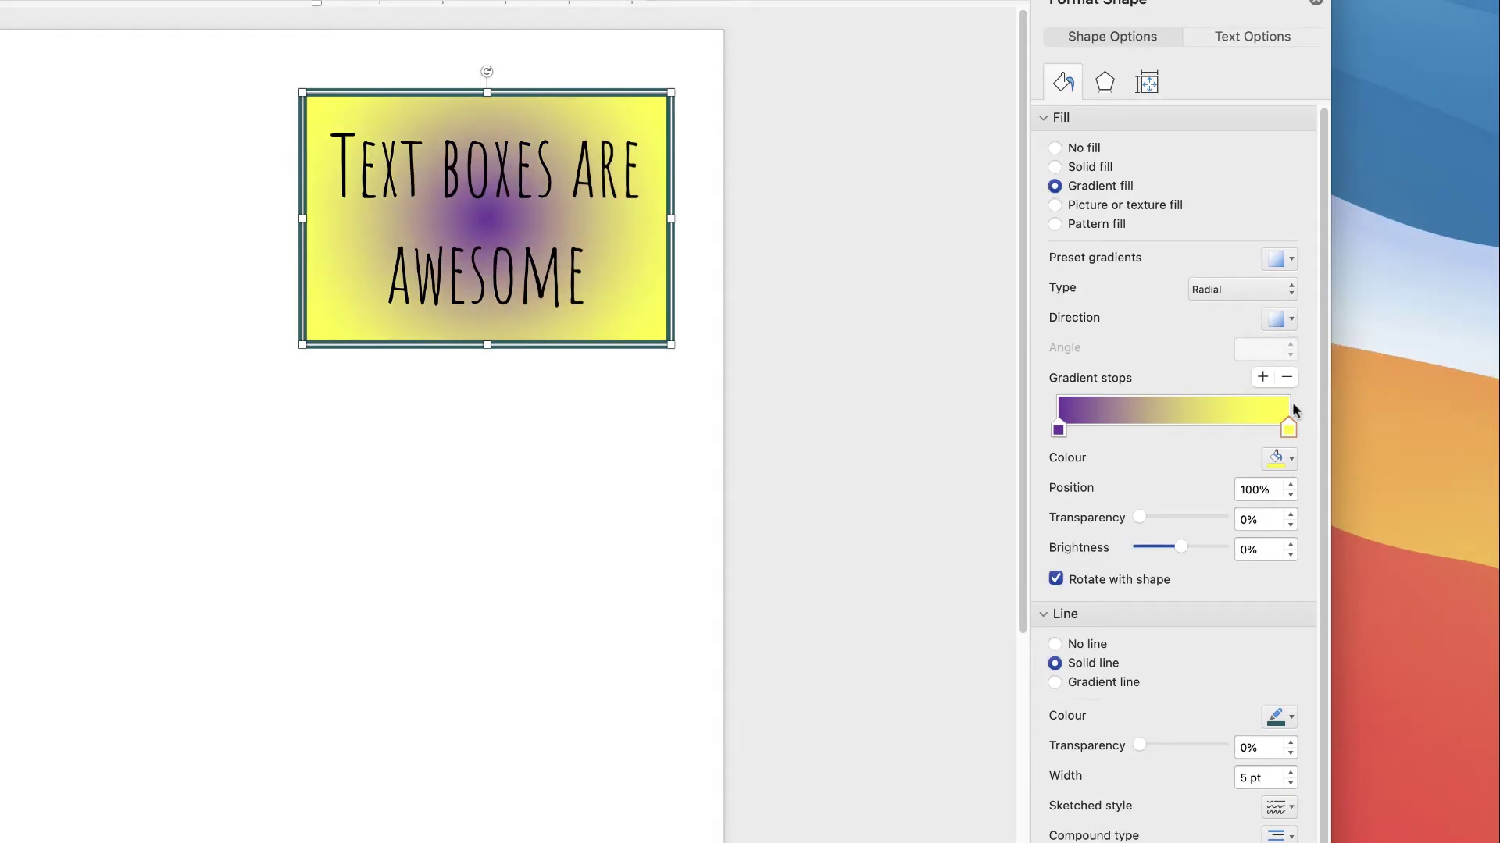
Recolour the 100% gradient stop with the medium teal recent colour and the 0% stop with light teal.
left_click(1292, 459)
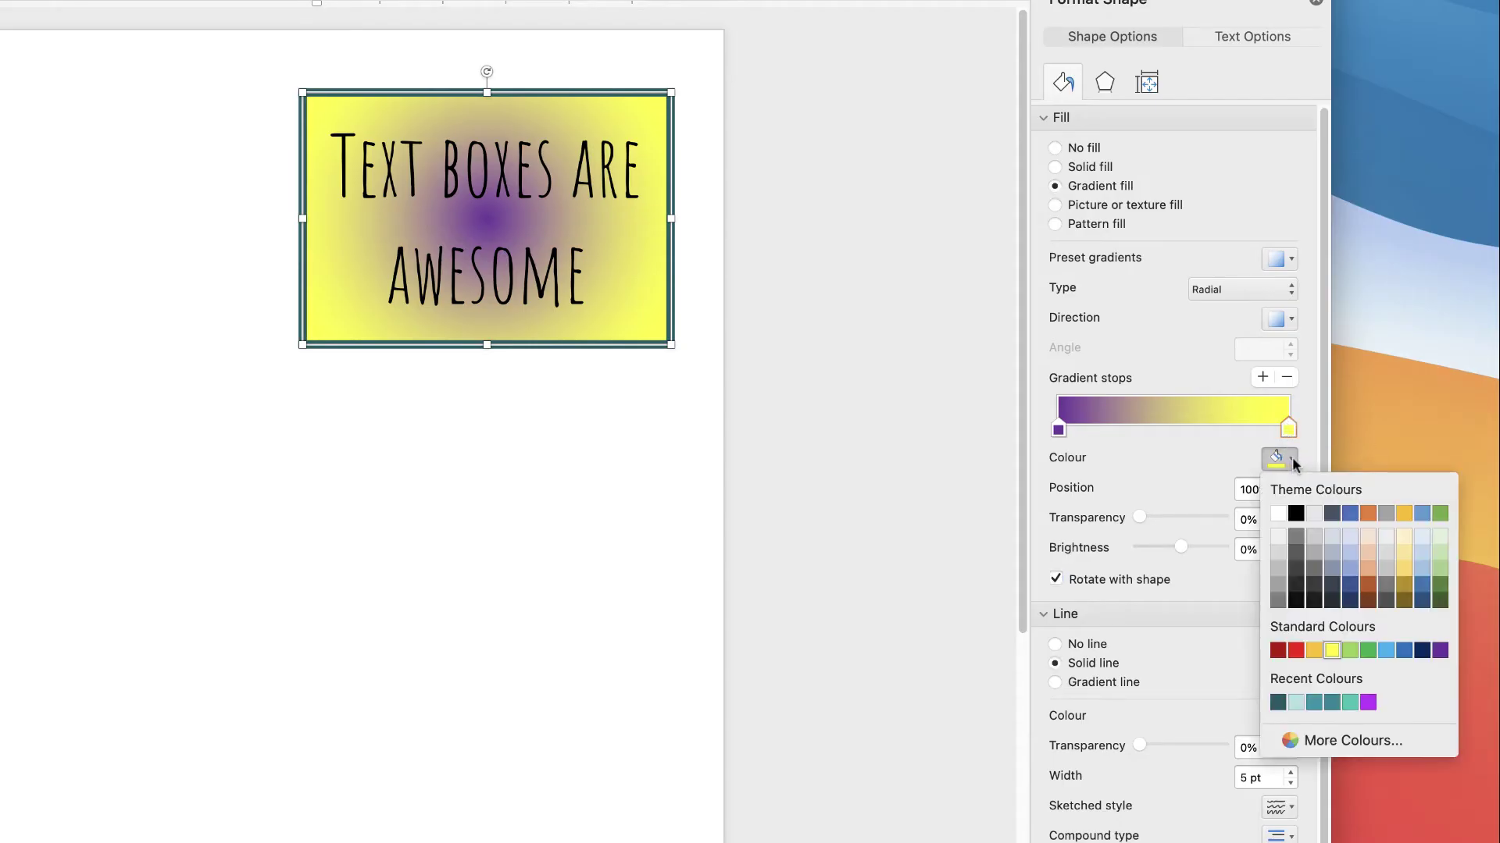
left_click(1313, 703)
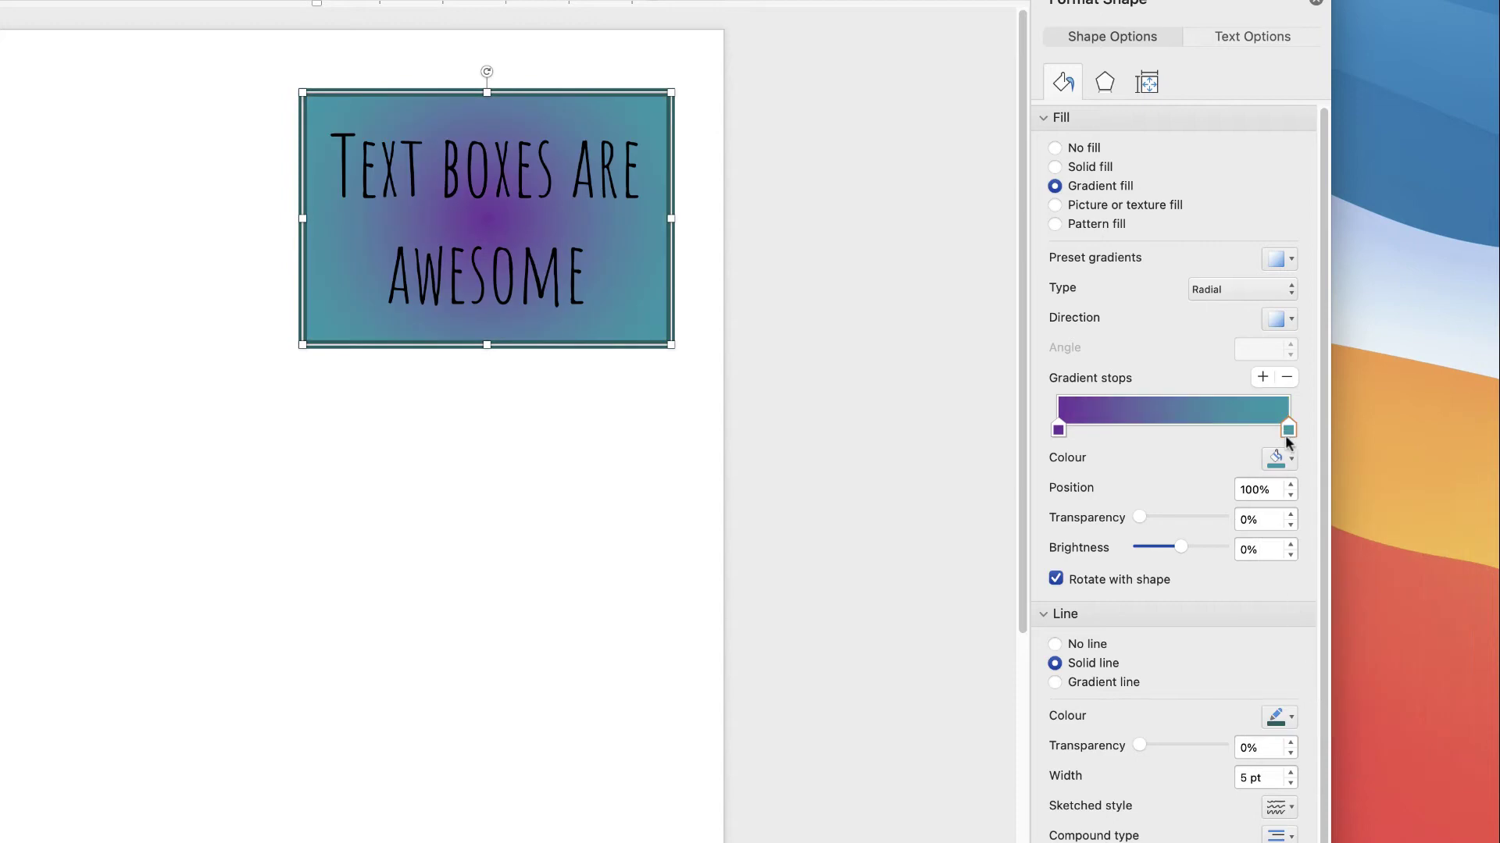
left_click(1059, 429)
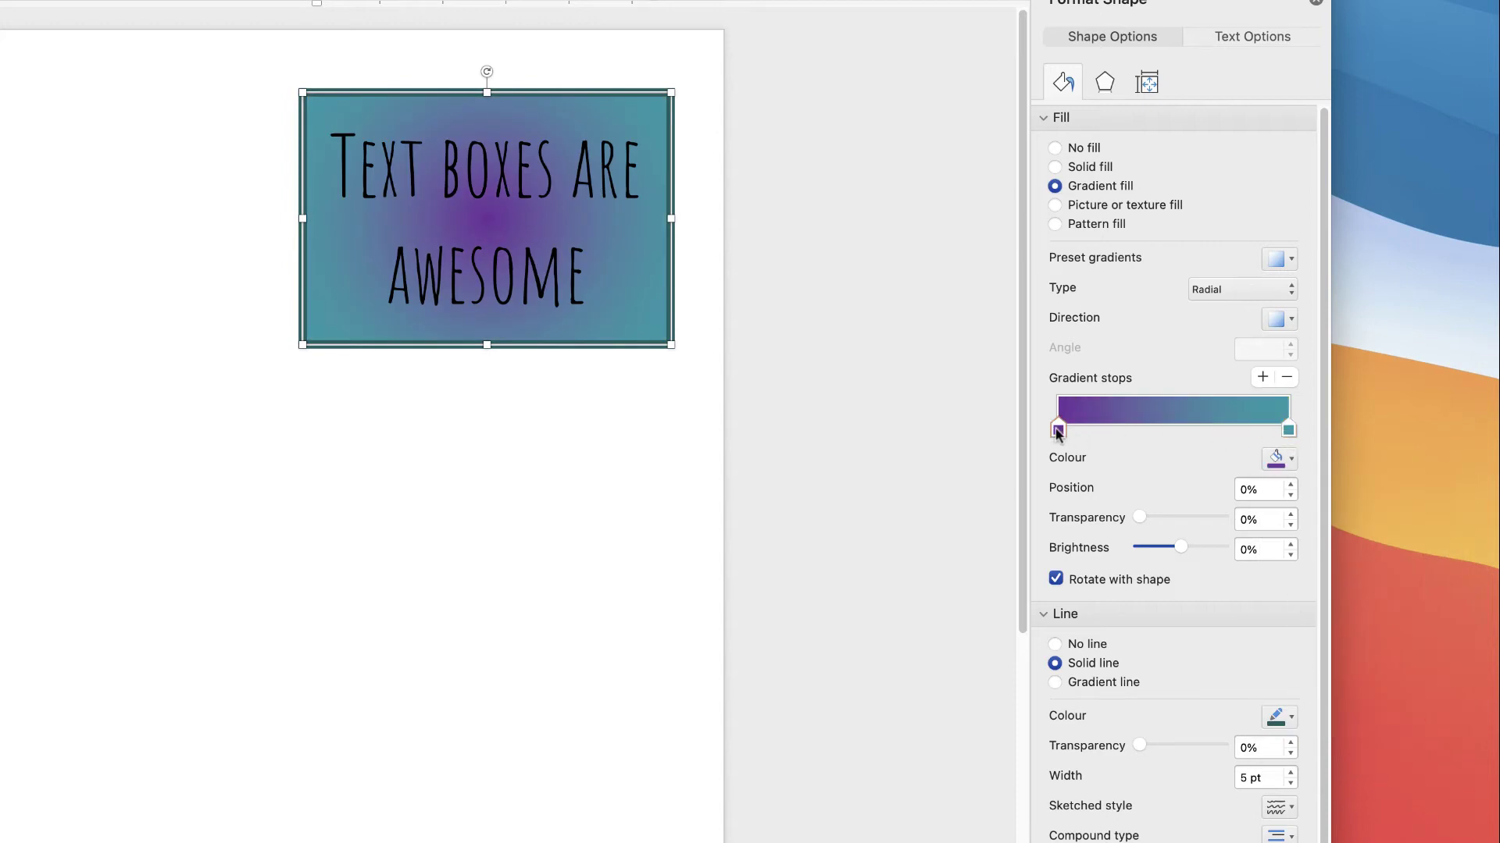
left_click(1292, 458)
left_click(1314, 702)
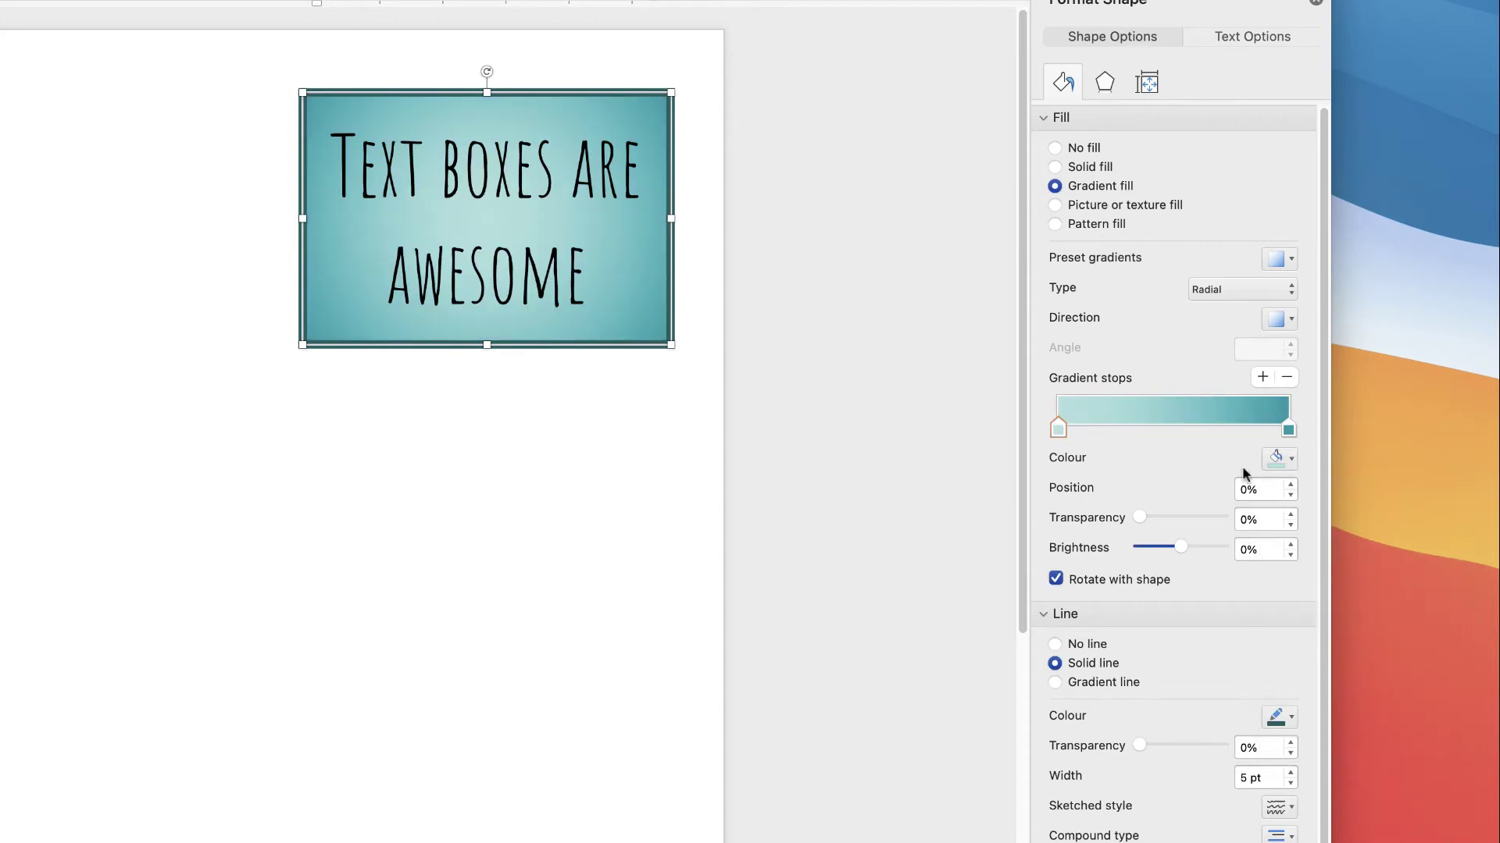
Add a third gradient stop between the light teal and medium teal stops.
left_click_drag(1058, 430, 1016, 438)
left_click(1262, 378)
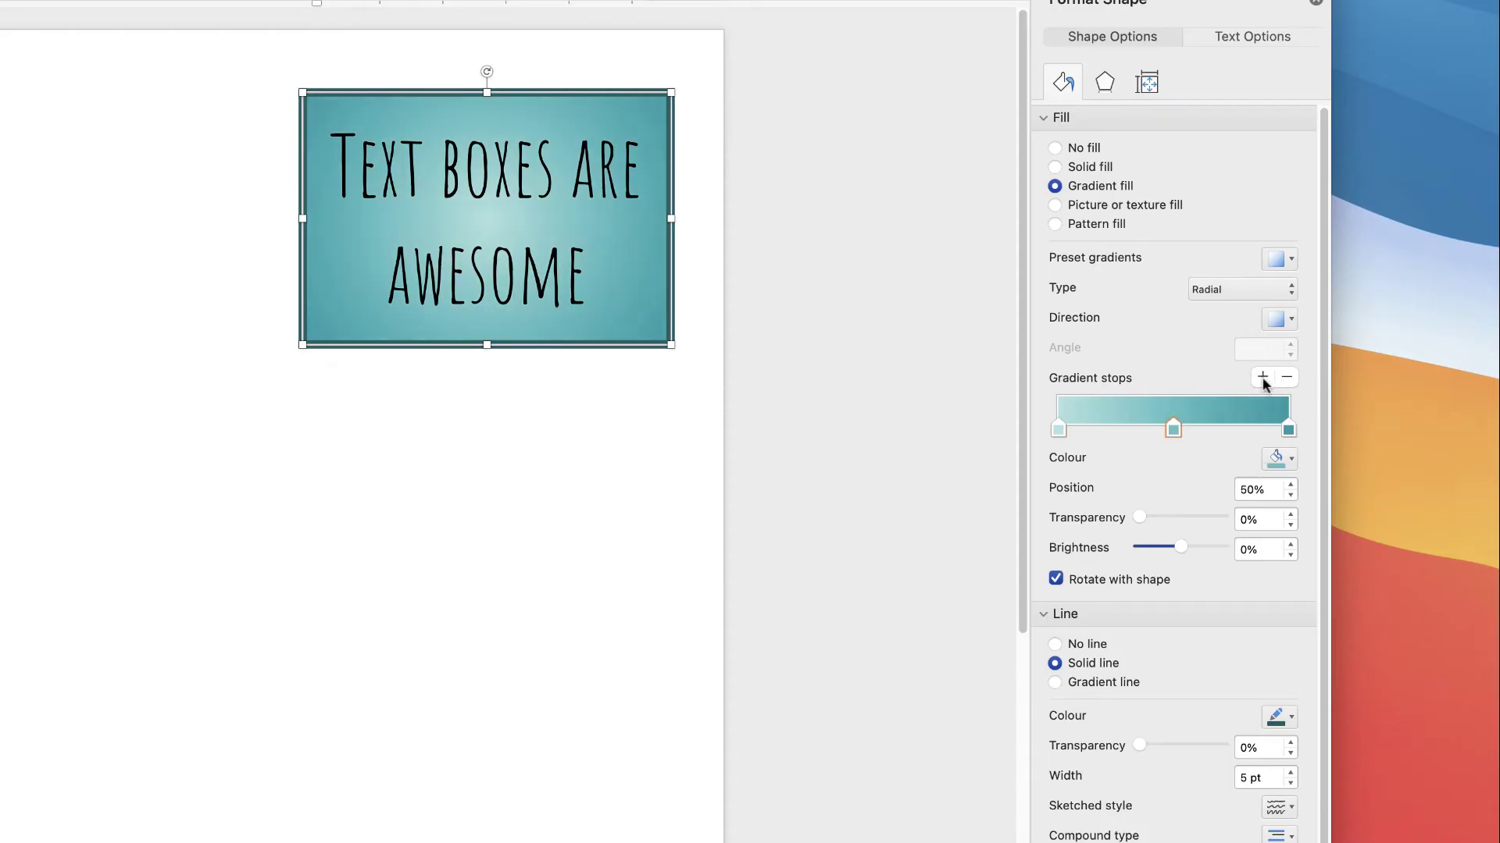
Recolour the middle gradient stop purple and try moving the medium teal stop to 64% and back to the end.
left_click(1291, 460)
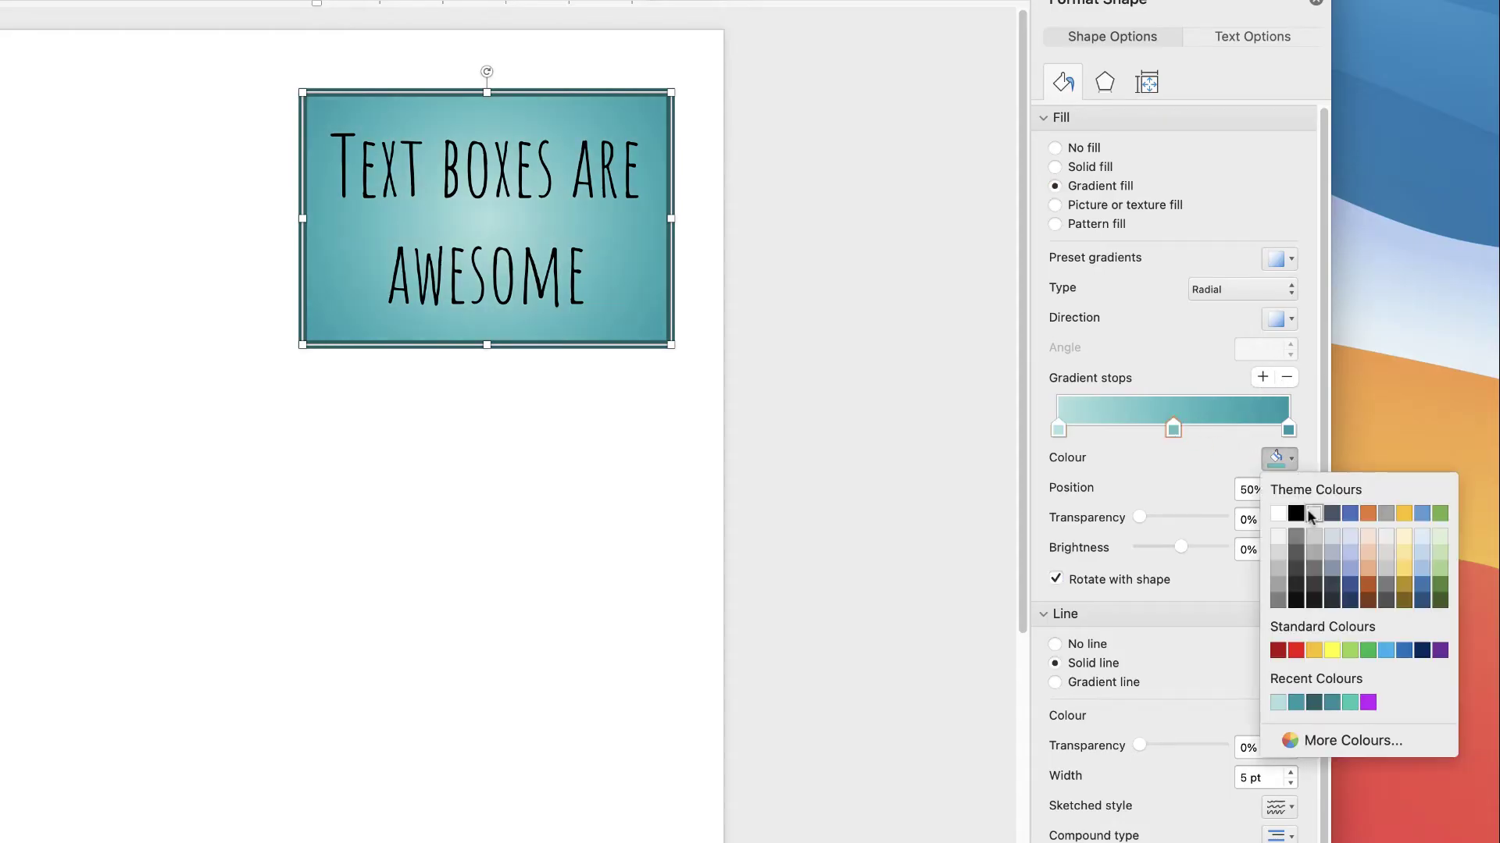
left_click(1367, 703)
mouse_move(1176, 435)
left_mouse_down()
mouse_move(1141, 432)
mouse_move(1172, 432)
left_mouse_up()
left_click_drag(1288, 430, 1207, 434)
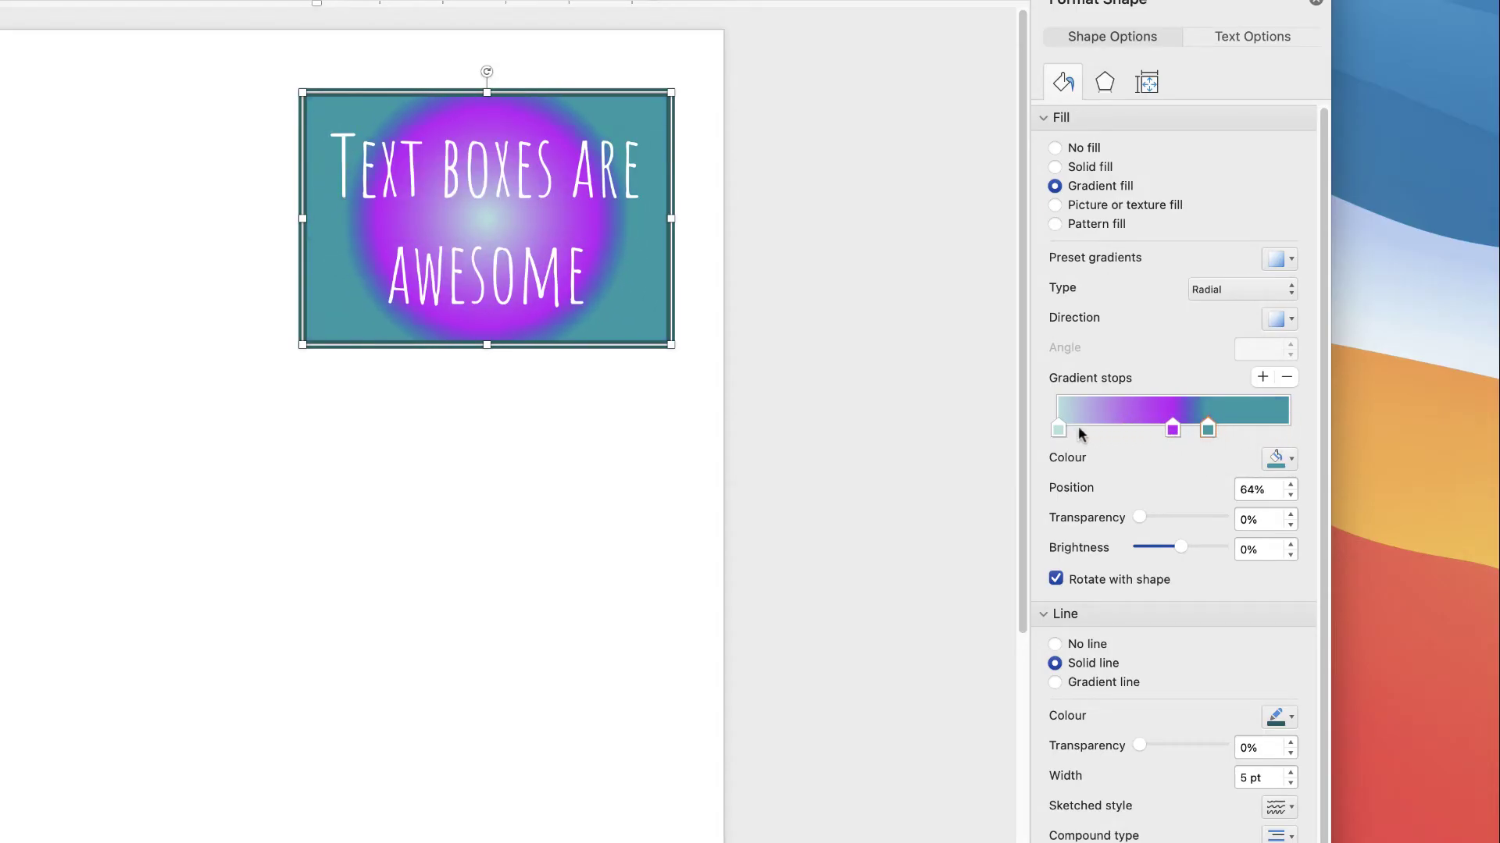
mouse_move(1058, 429)
left_mouse_down()
mouse_move(1136, 430)
mouse_move(1058, 429)
left_mouse_up()
left_click_drag(1209, 429, 1288, 430)
Delete the purple middle gradient stop and set the light teal stop's brightness to 17%.
left_click(1171, 430)
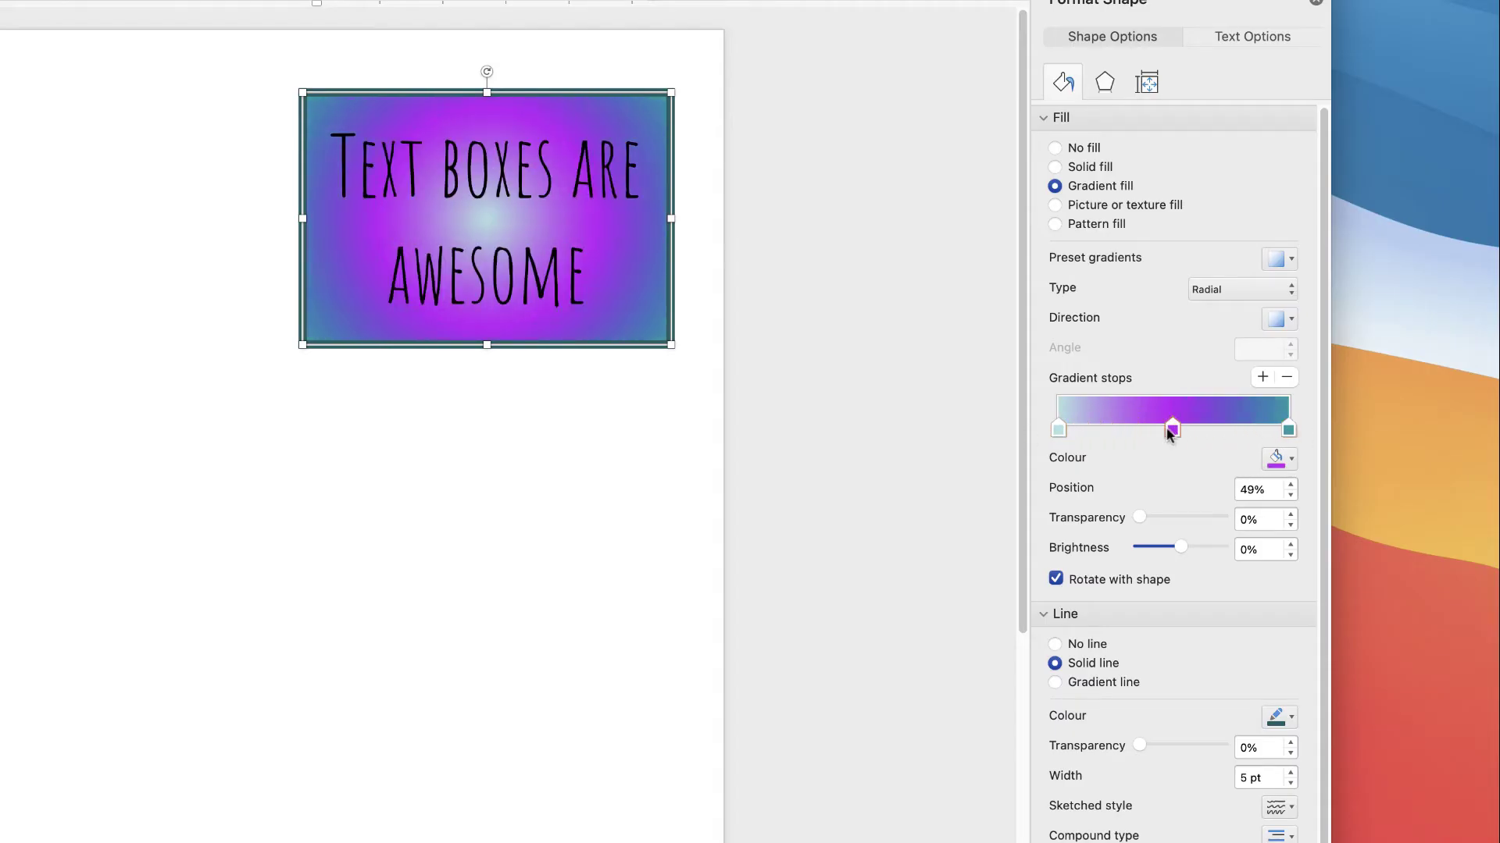
left_click(1287, 377)
left_click(1058, 430)
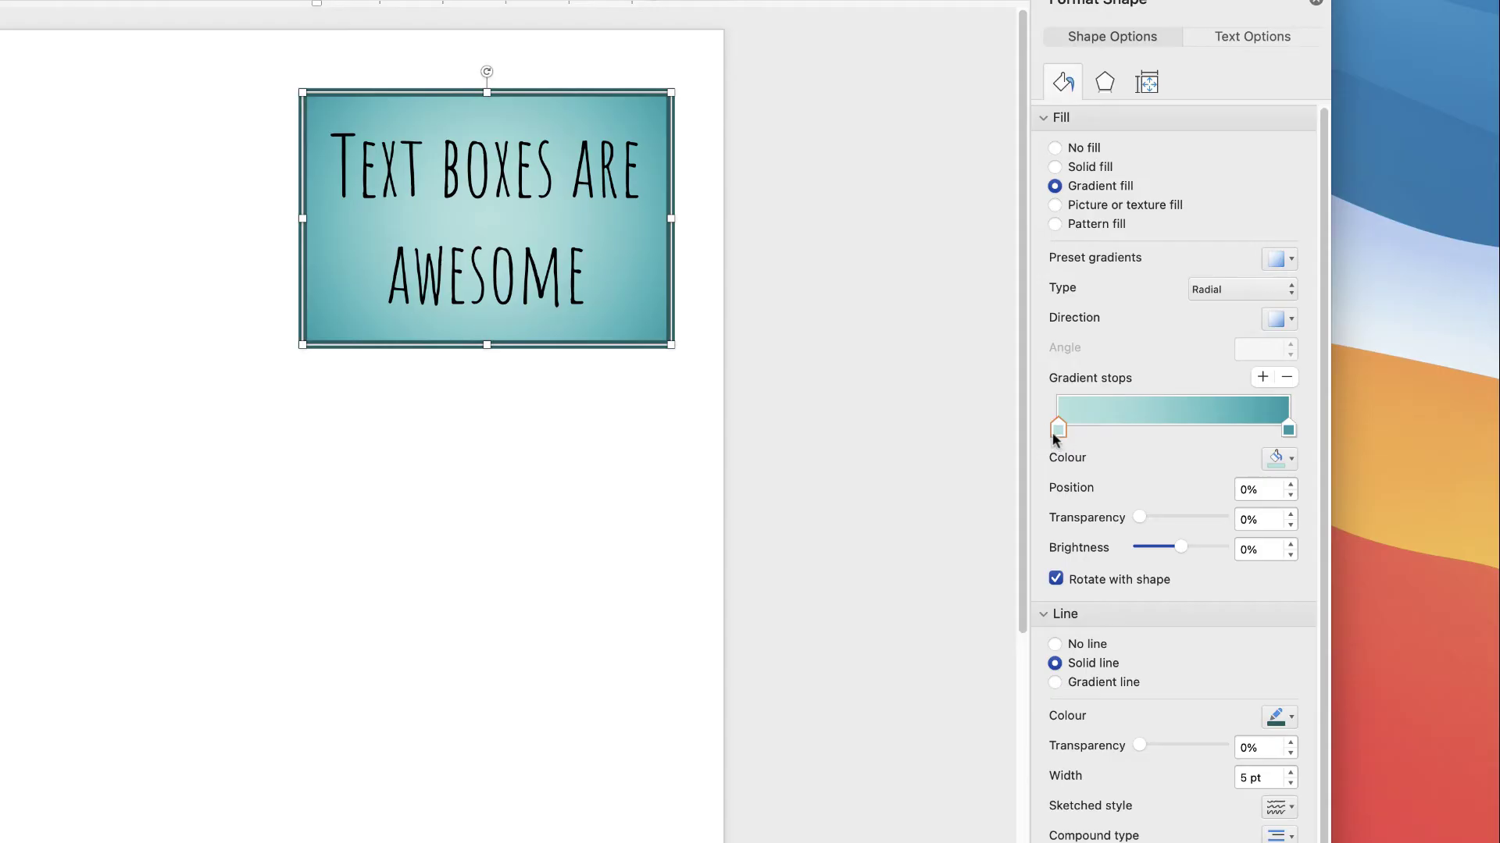
left_click_drag(1180, 546, 1123, 527)
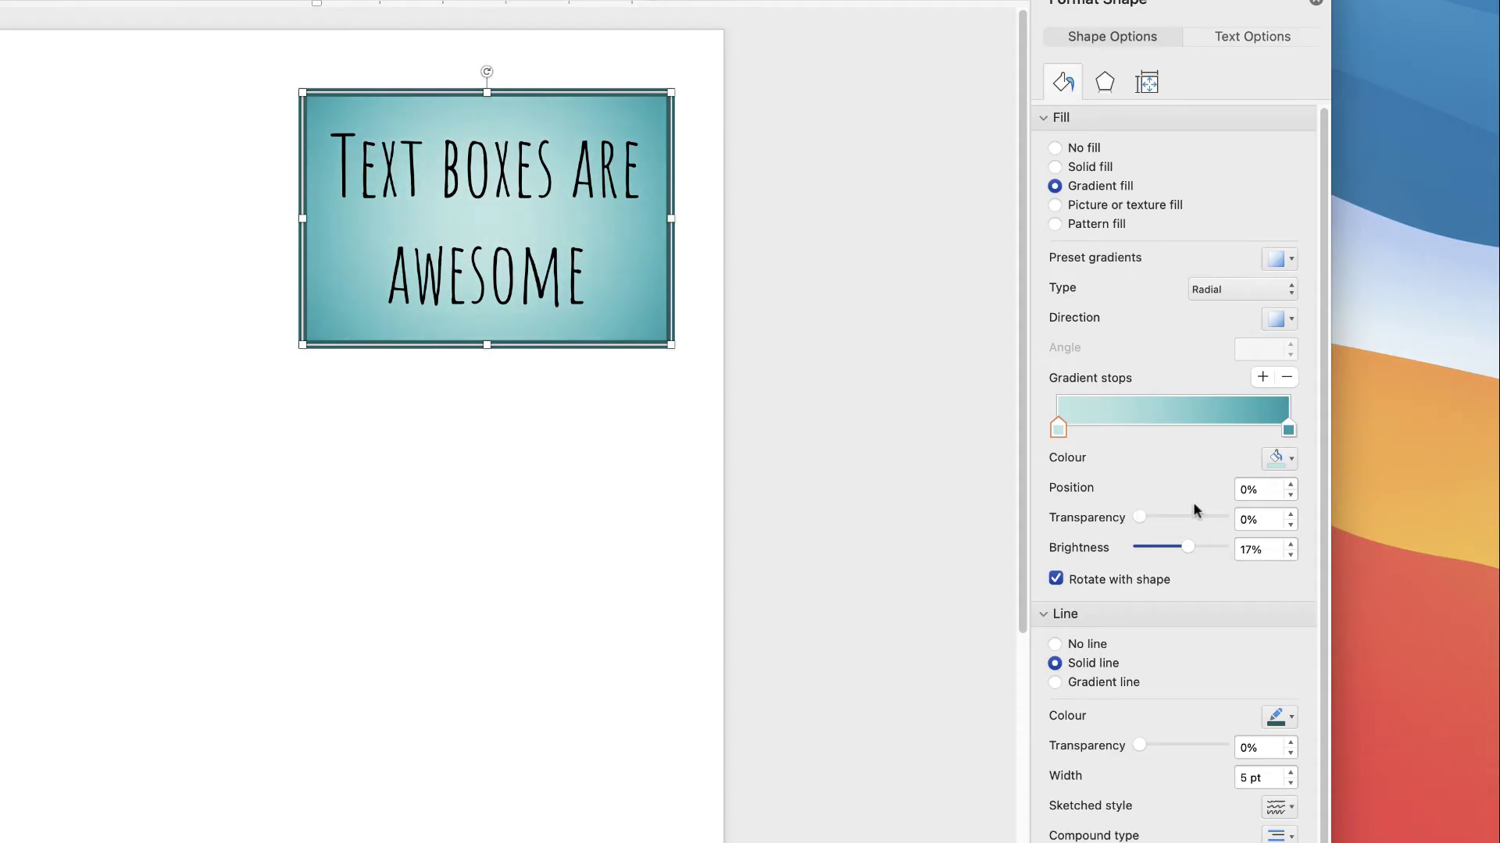
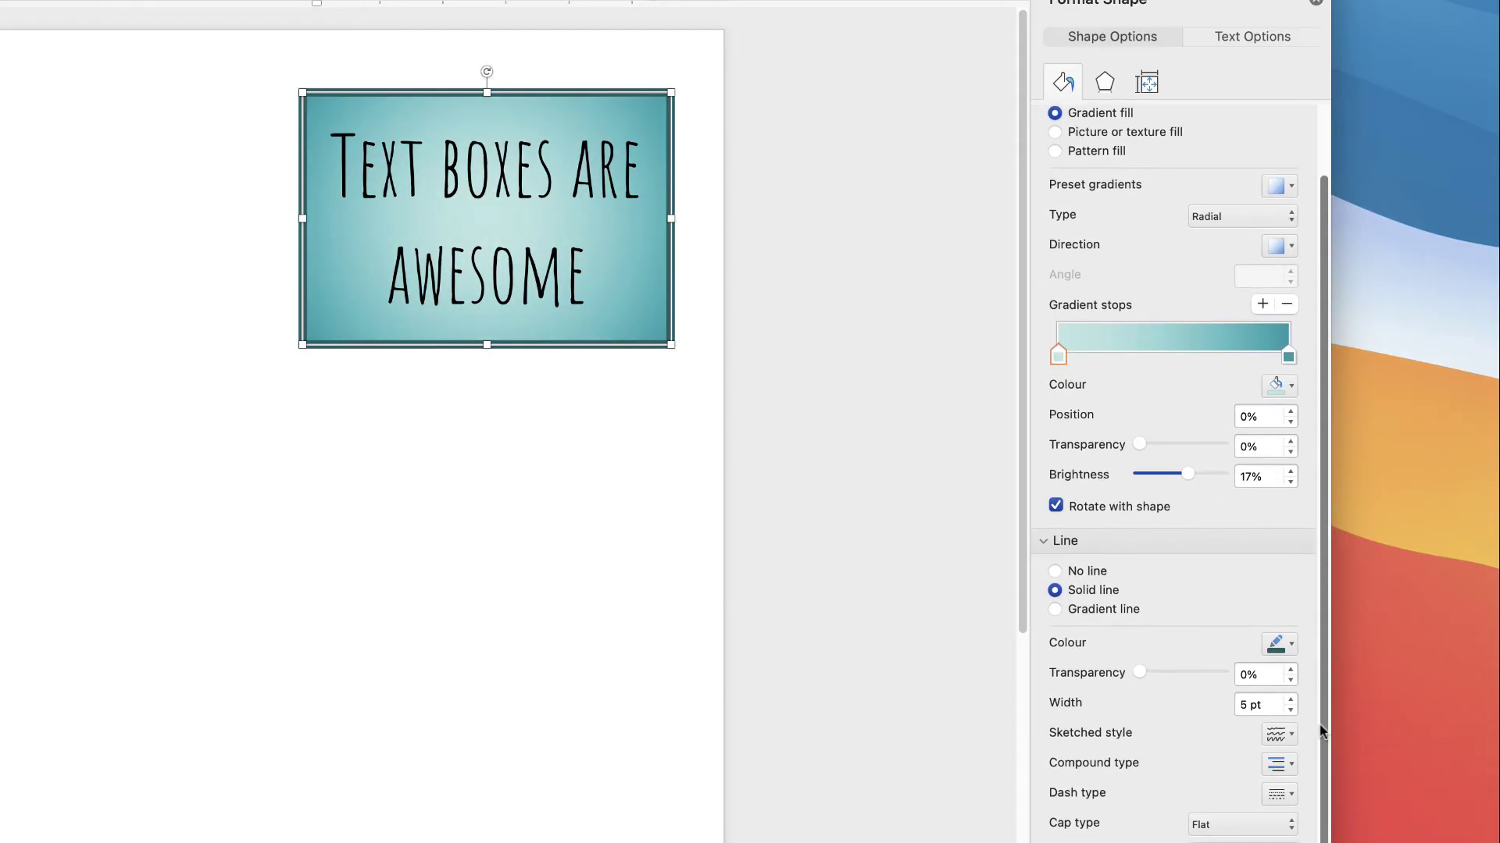
Switch the text box's outline to a gradient line and delete its two middle gradient stops.
left_click(1054, 610)
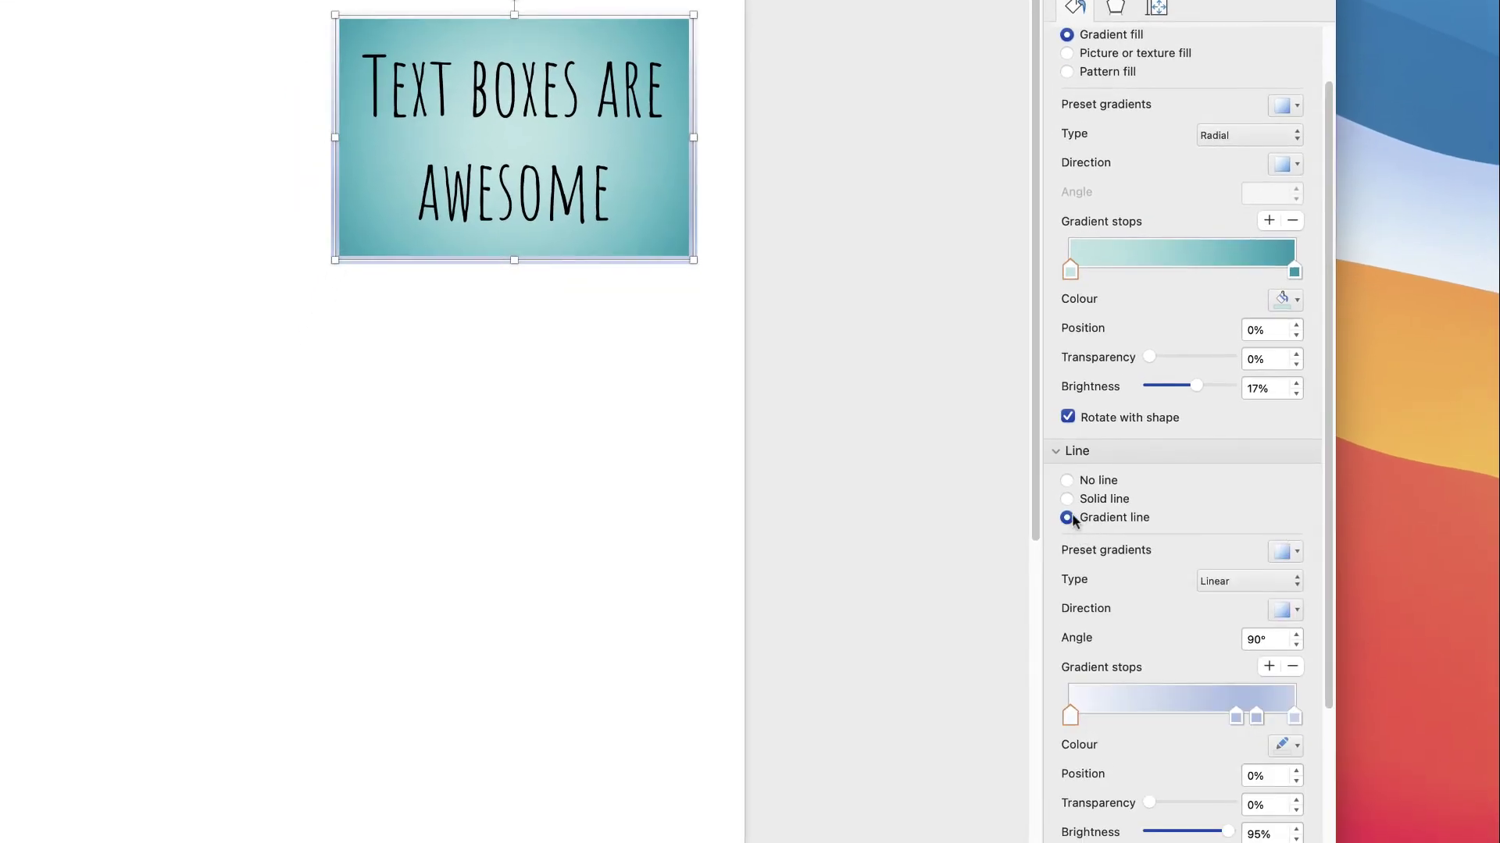
left_click(1256, 717)
left_click(1293, 668)
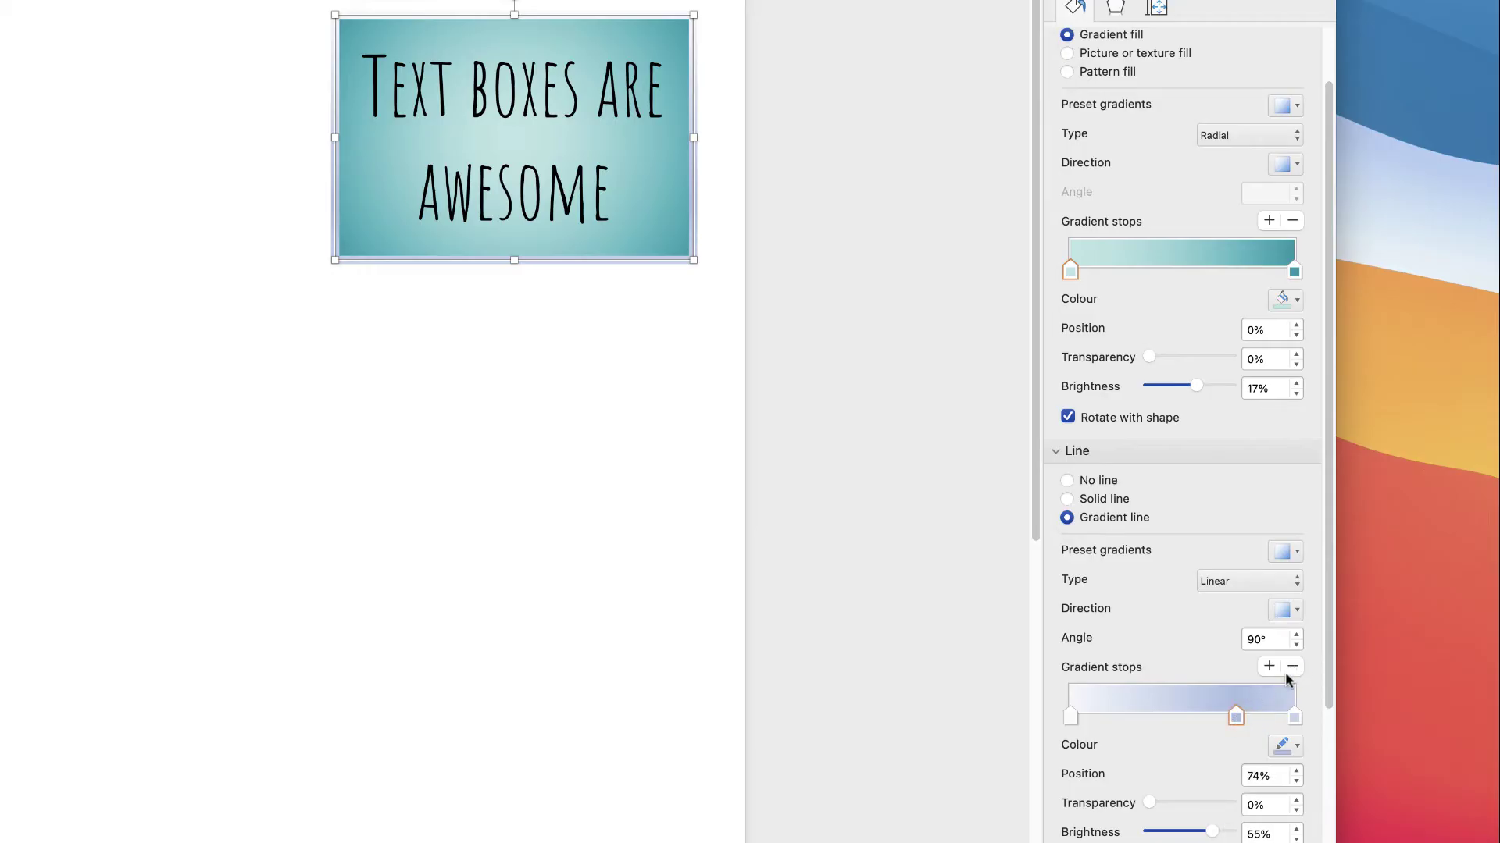
left_click(1292, 668)
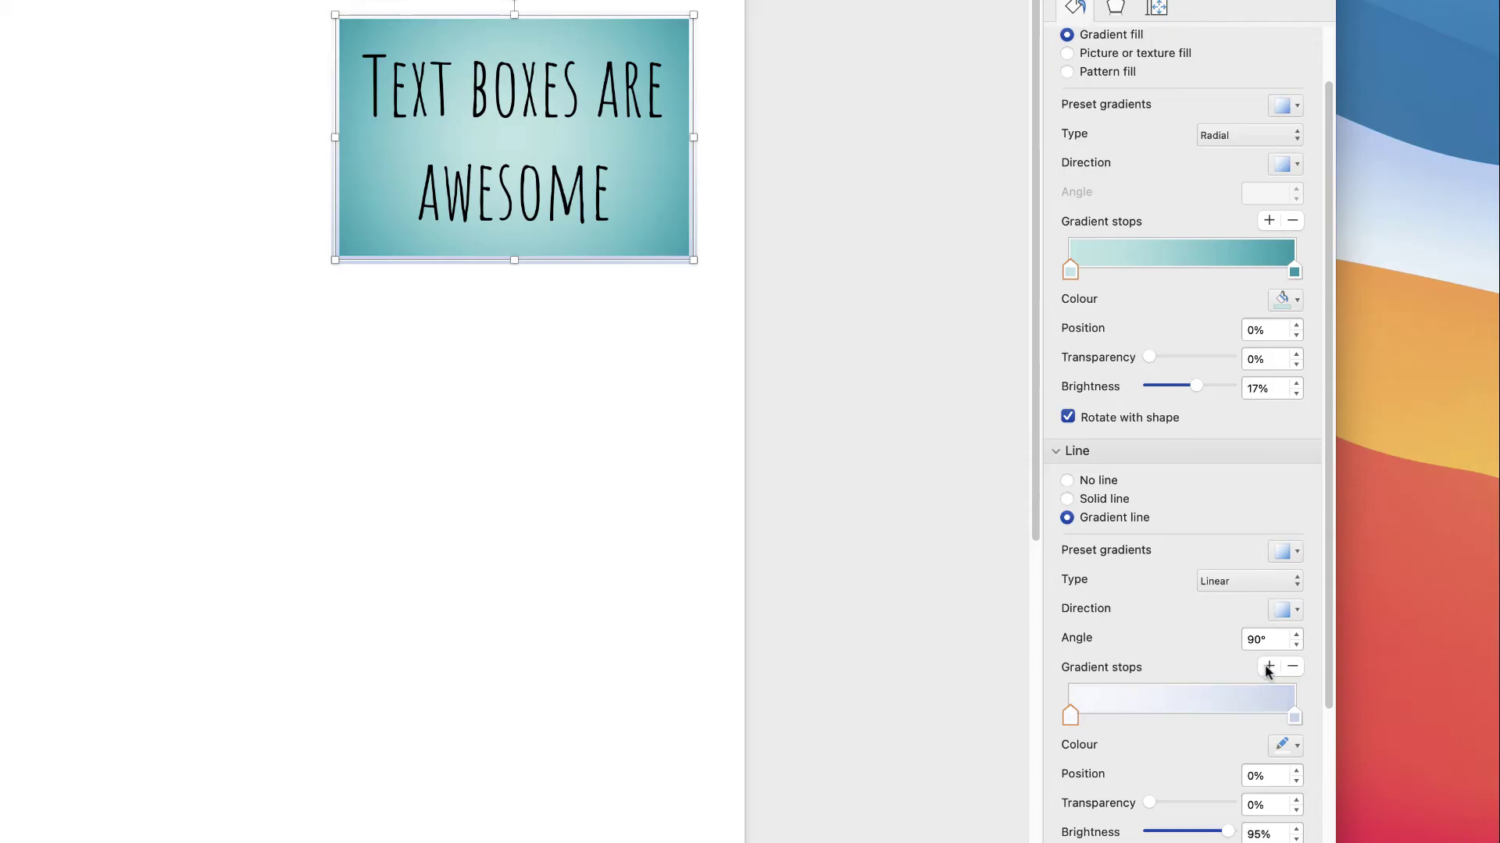
left_click(535, 295)
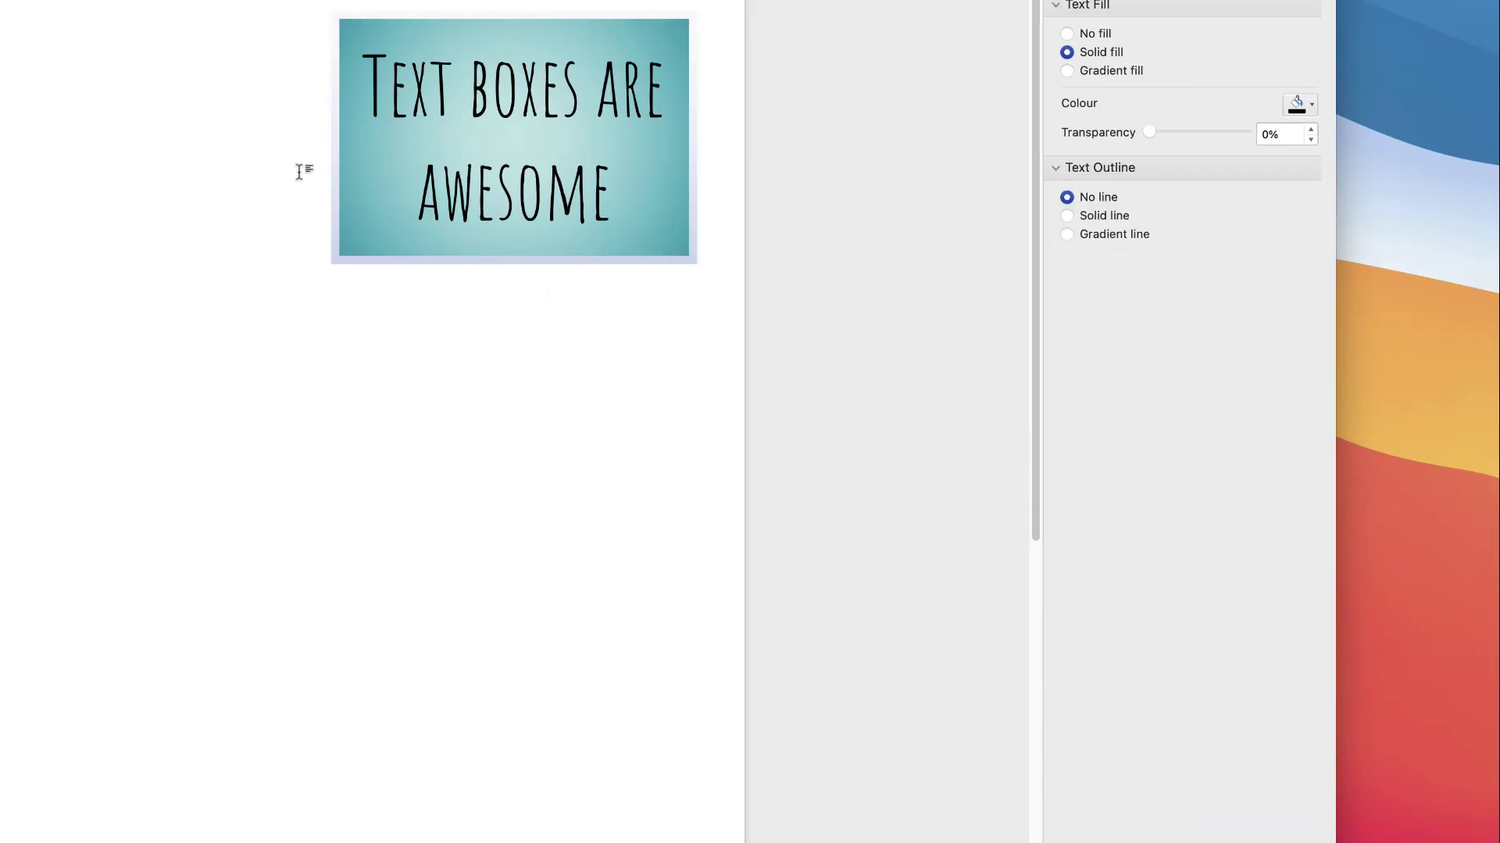
Recolour the outline gradient's 100% stop black and its 0% stop light grey.
left_click(689, 255)
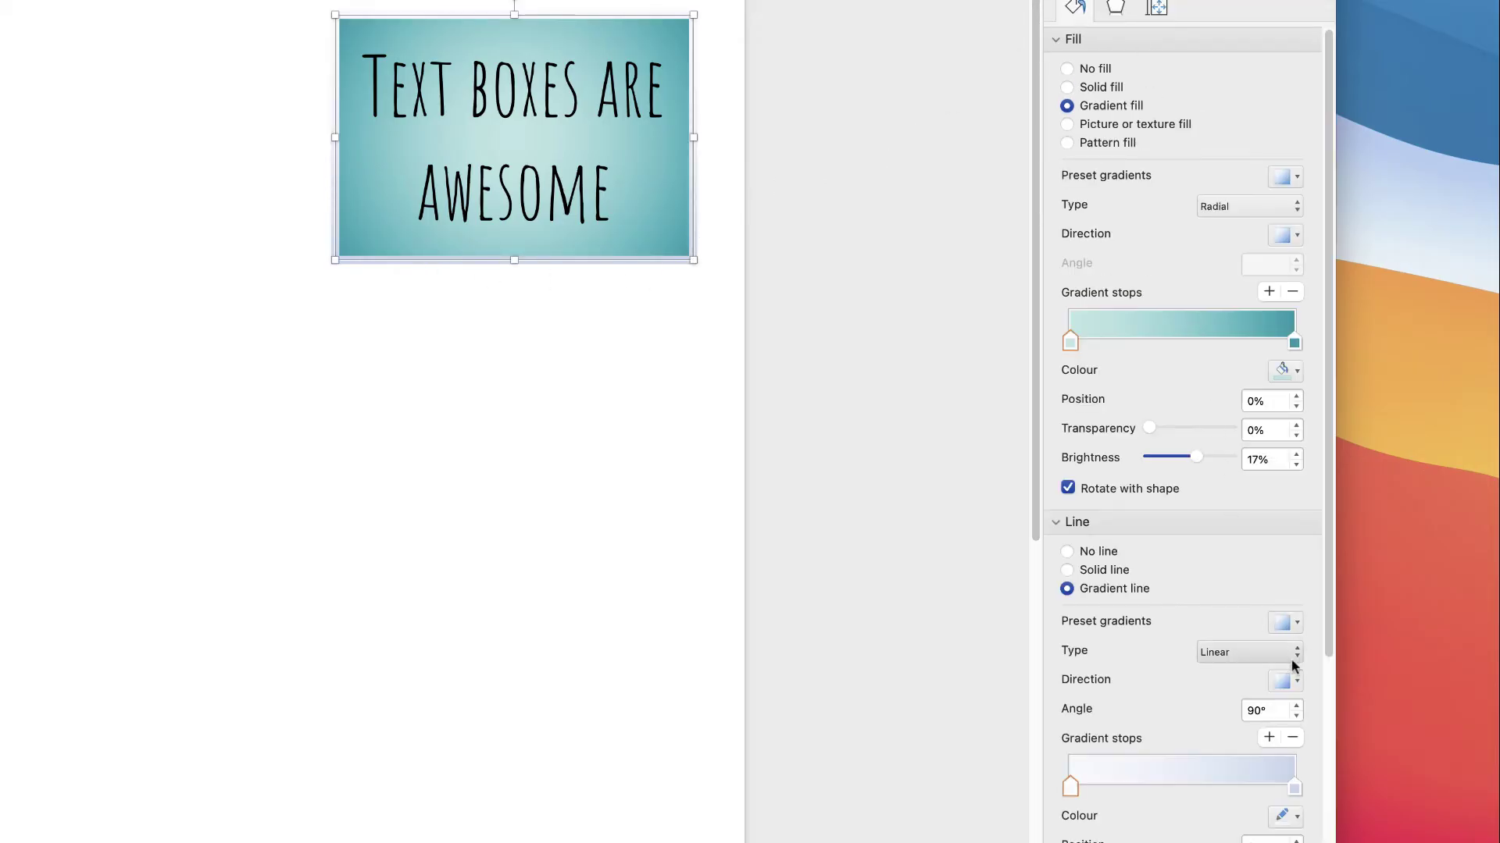
left_click(1294, 790)
left_click(1292, 816)
left_click(1301, 568)
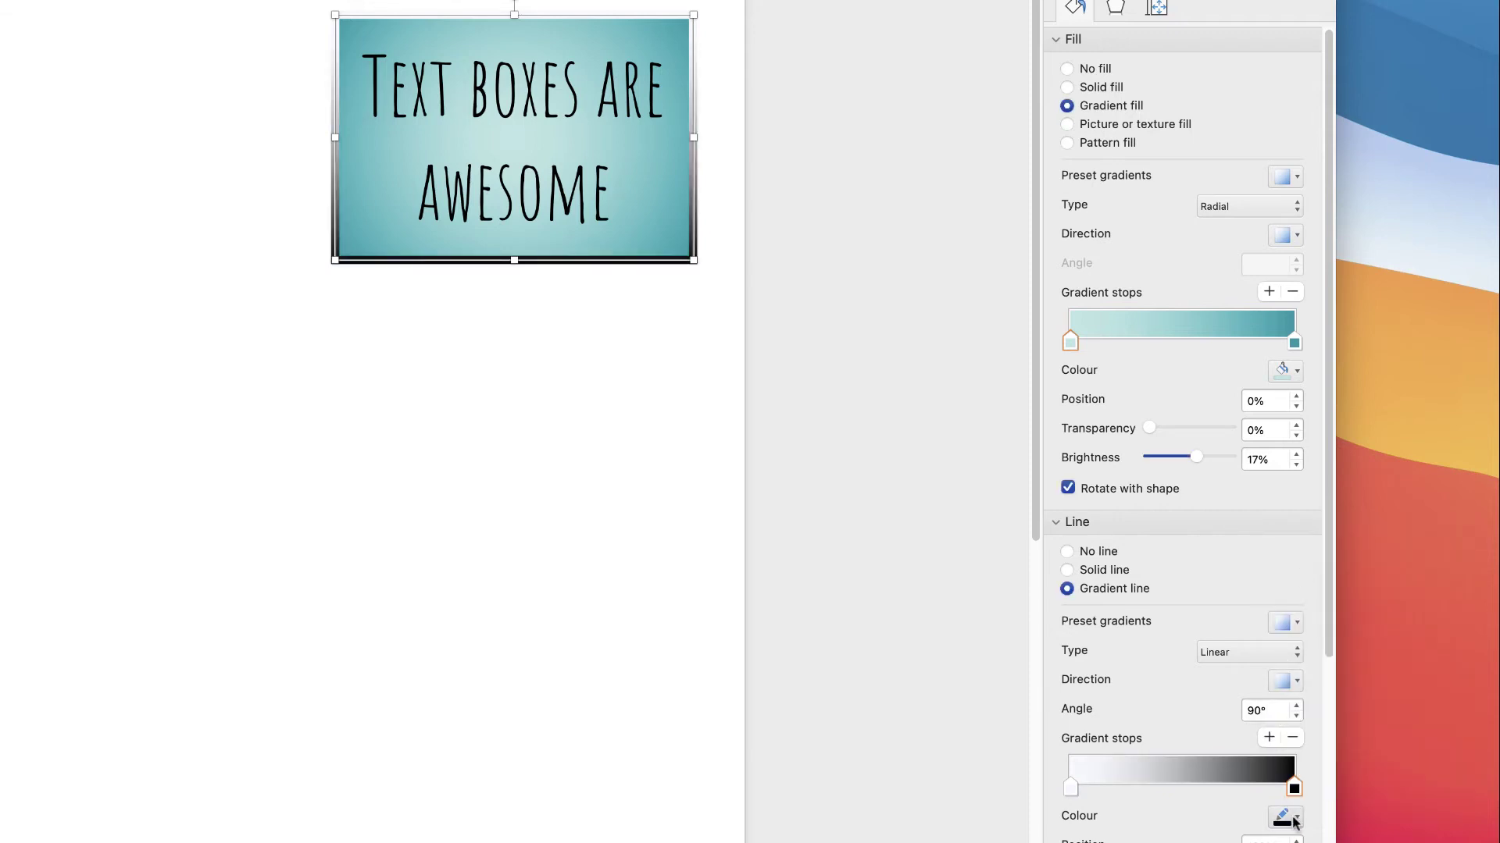
left_click(1070, 789)
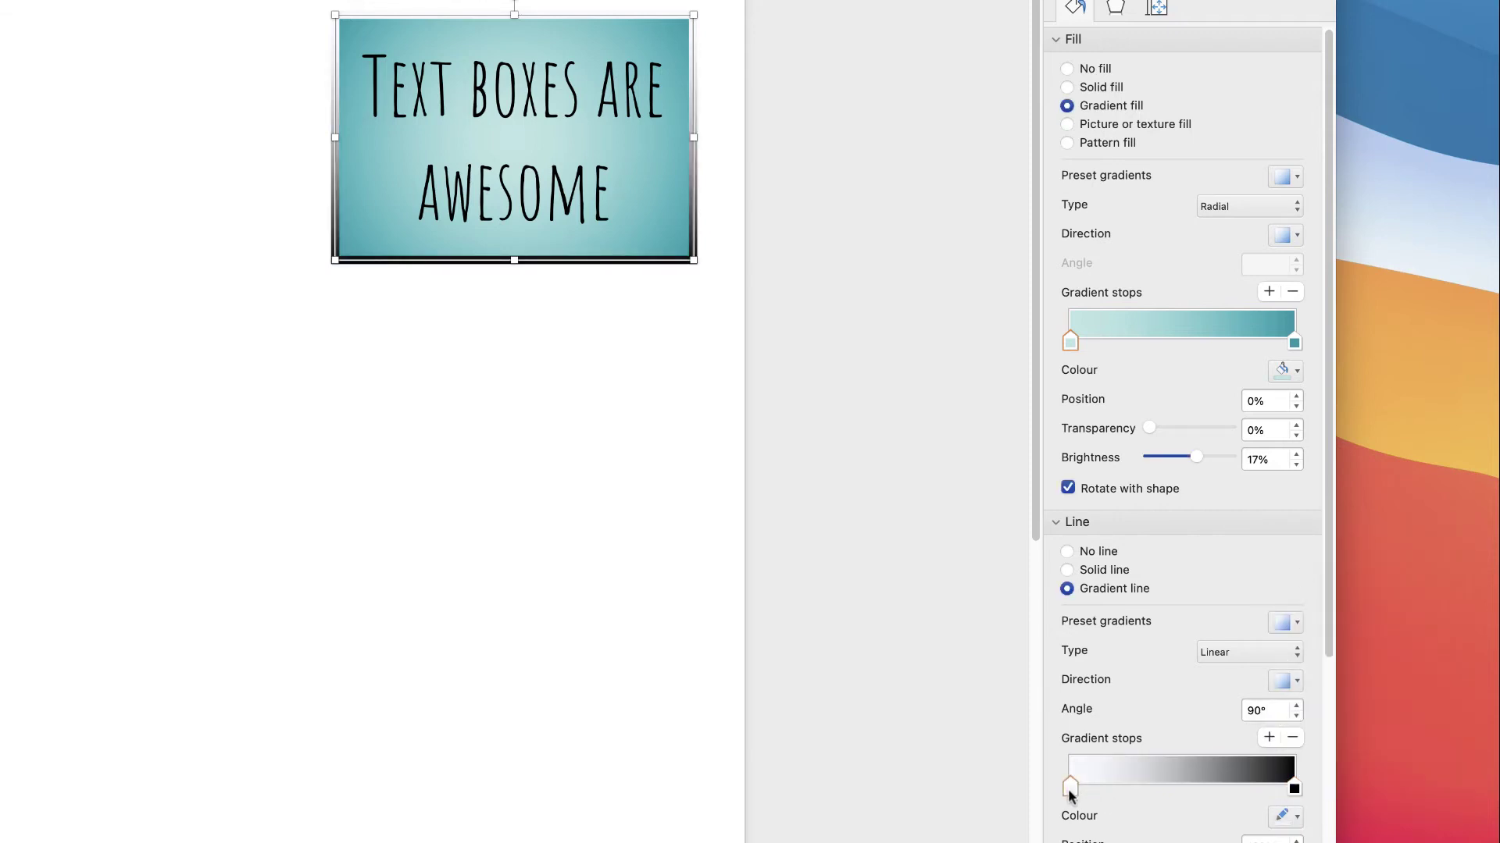
left_click(1287, 816)
left_click(1283, 602)
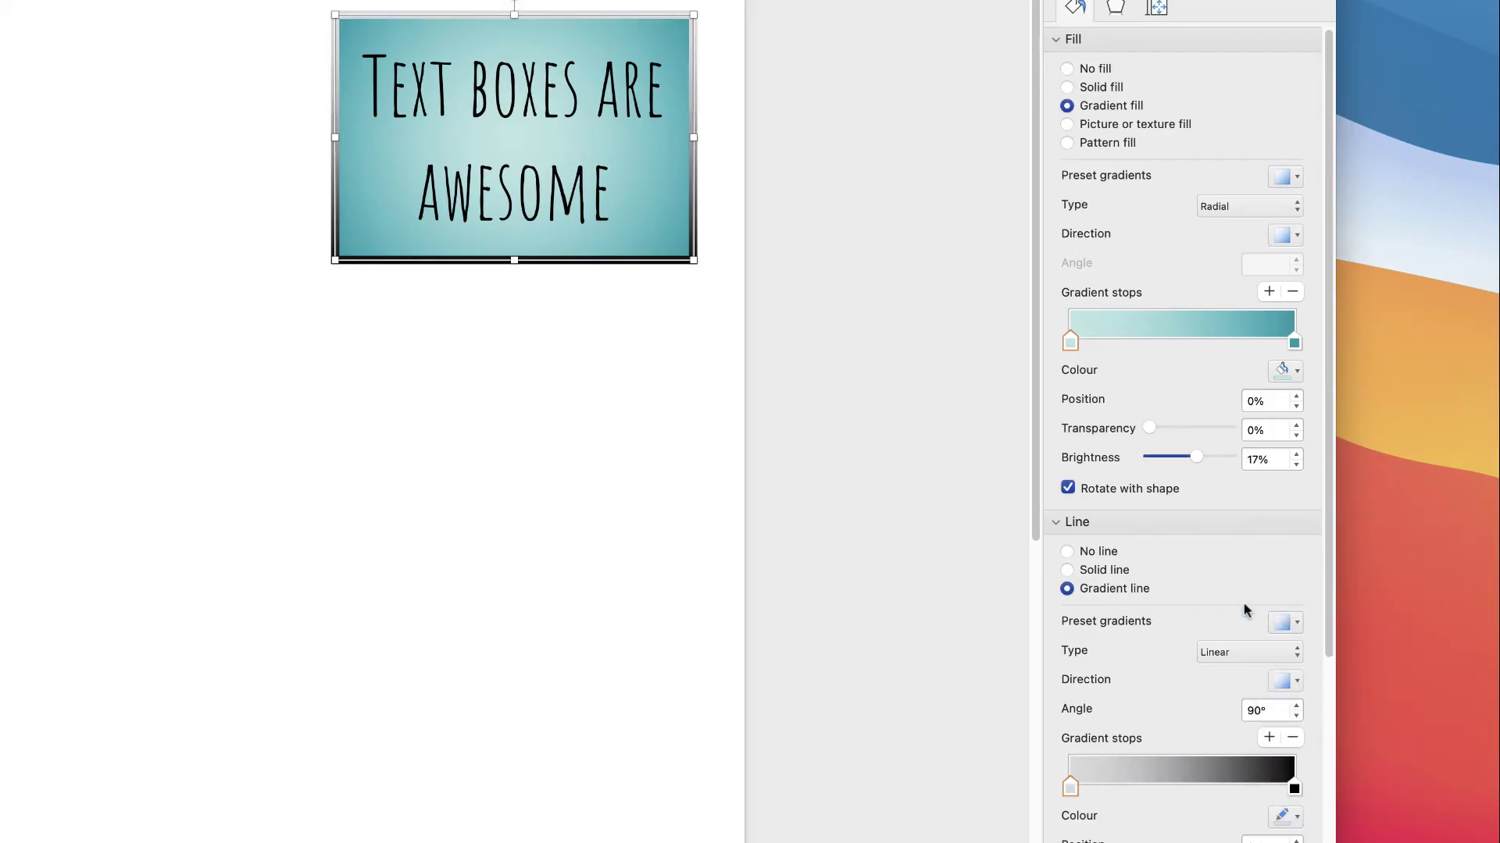
left_click(592, 368)
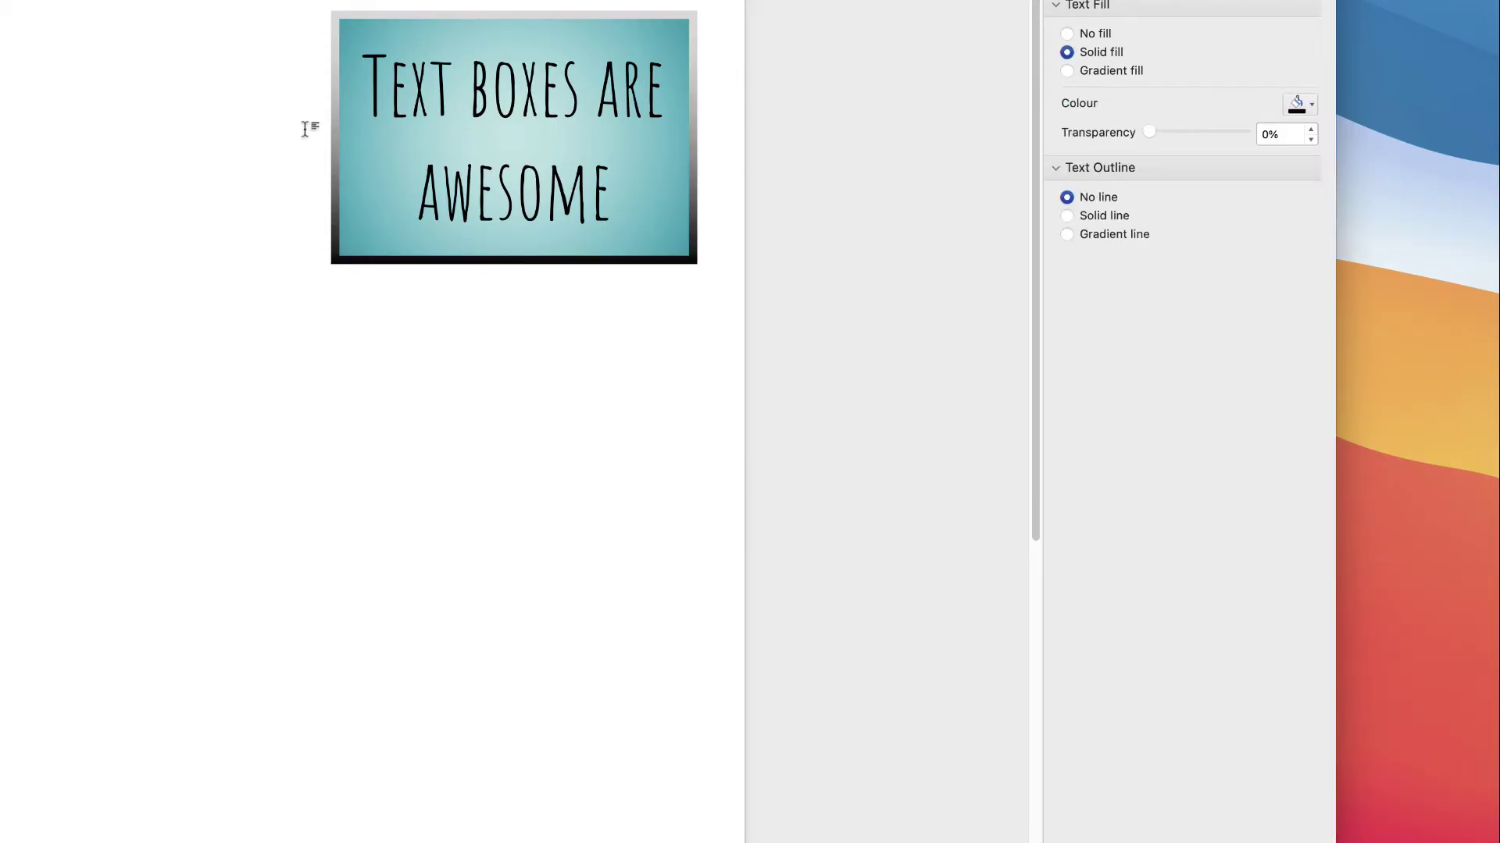
Set the text box's outline to No line.
left_click(692, 292)
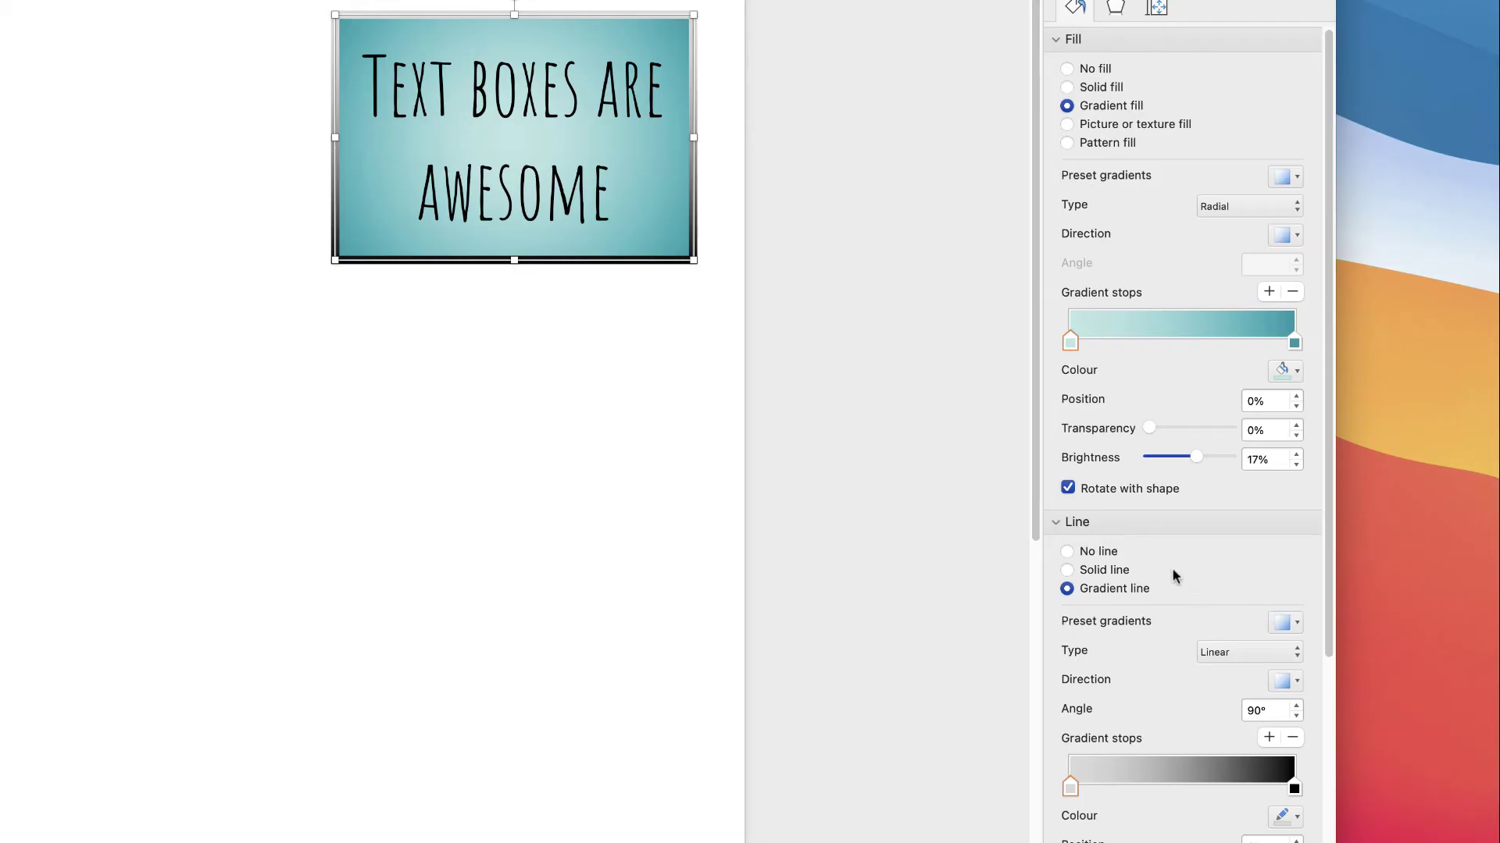
left_click(1054, 523)
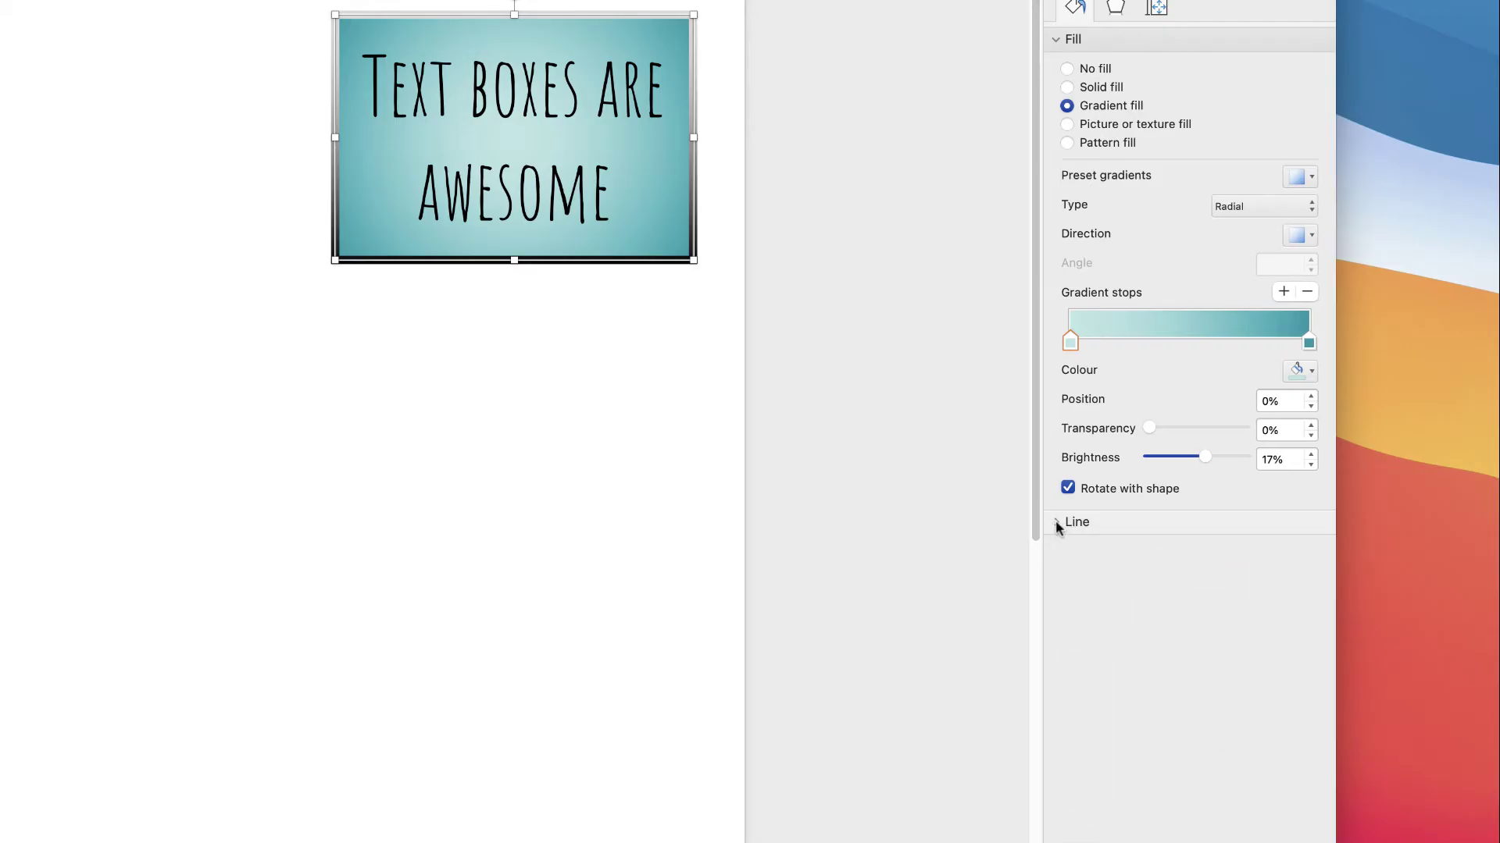
left_click(1056, 523)
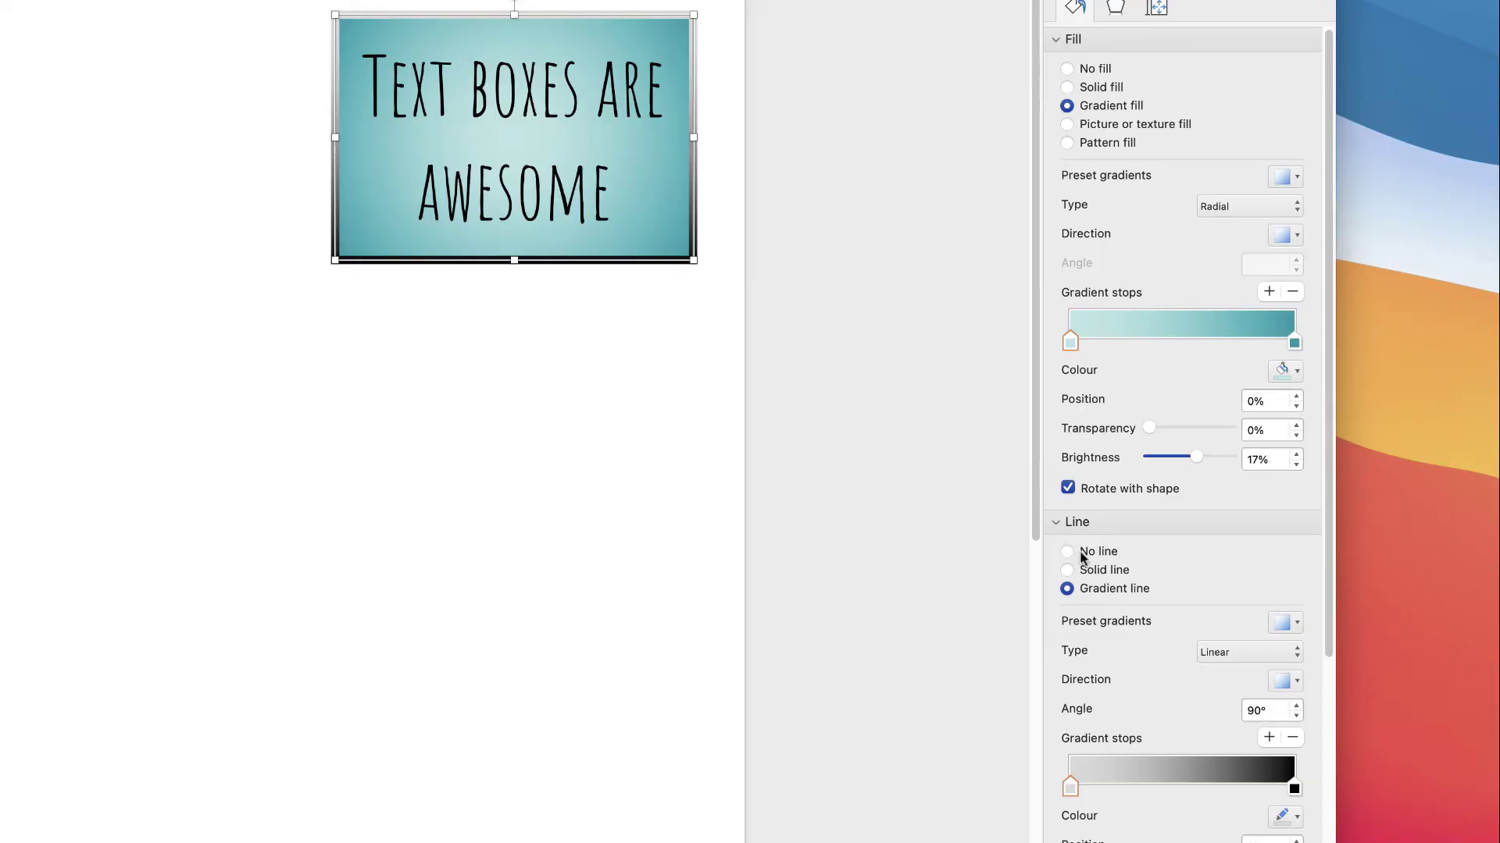
left_click(1067, 552)
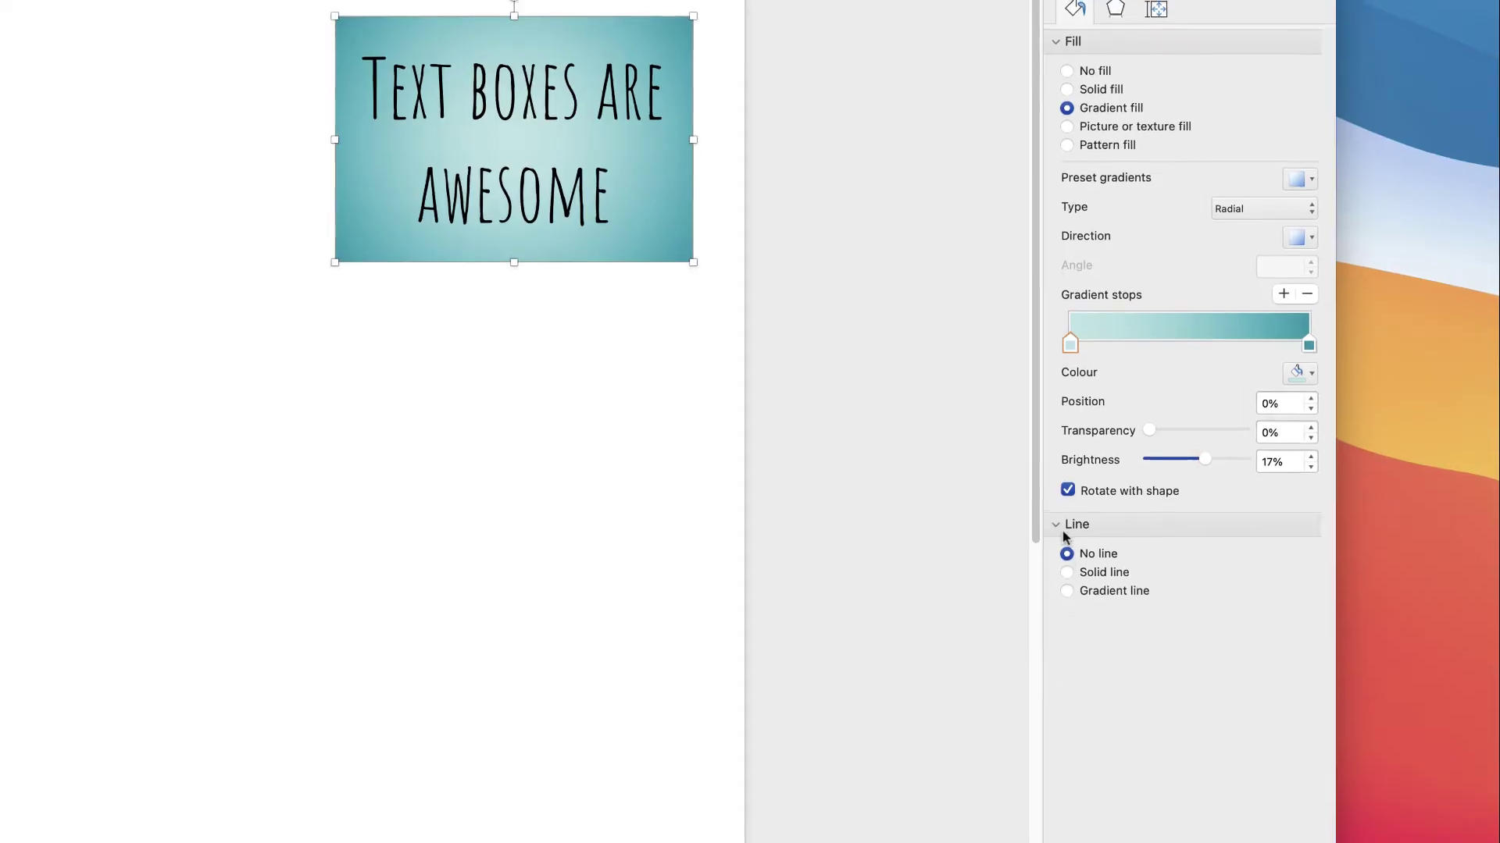
left_click(1056, 523)
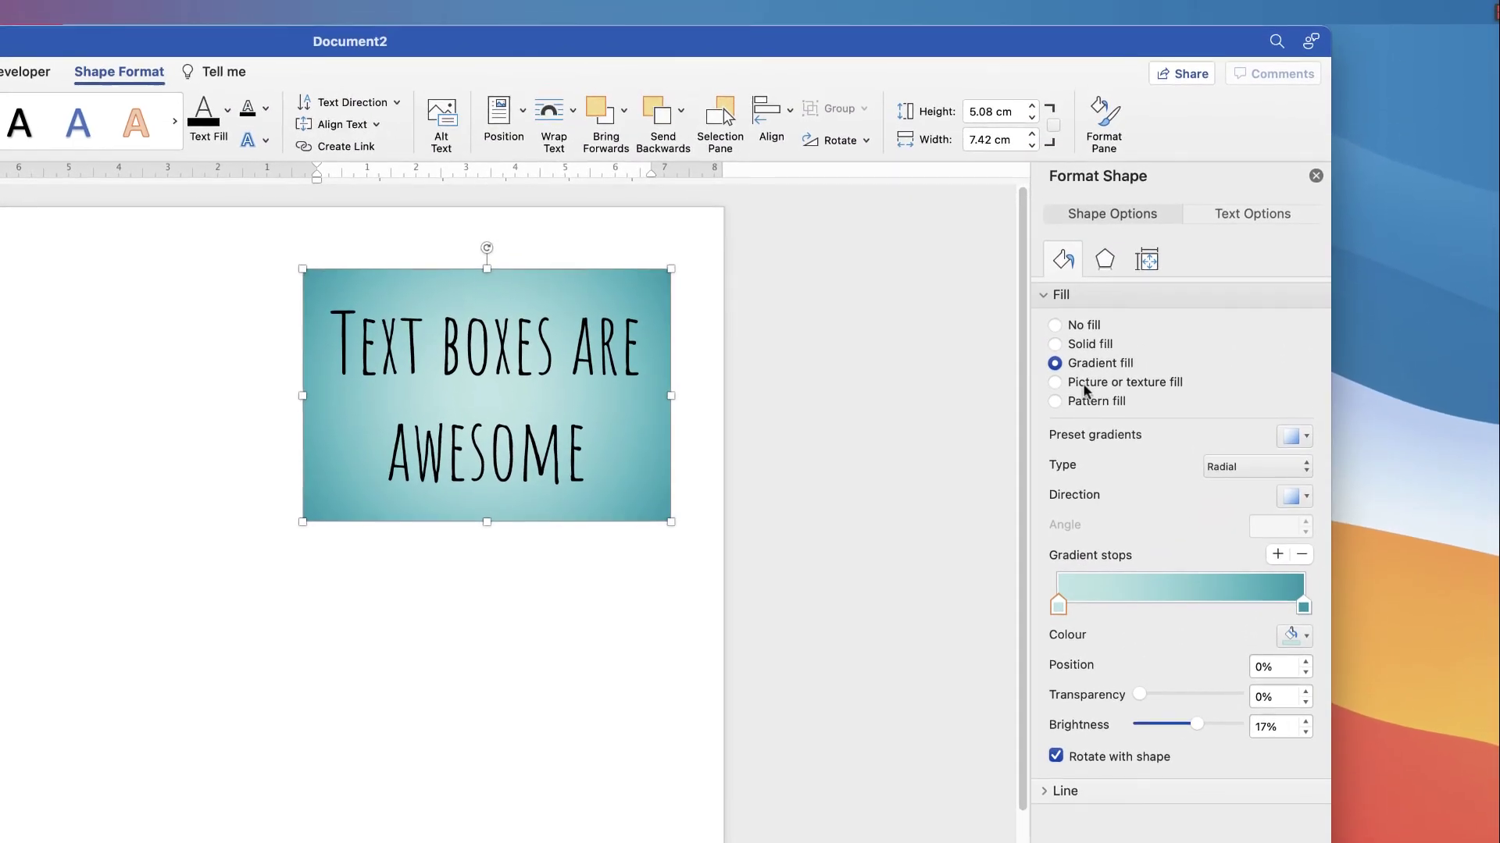
Apply the first Inner shadow preset, shading the text box's top and left edges.
left_click(1106, 264)
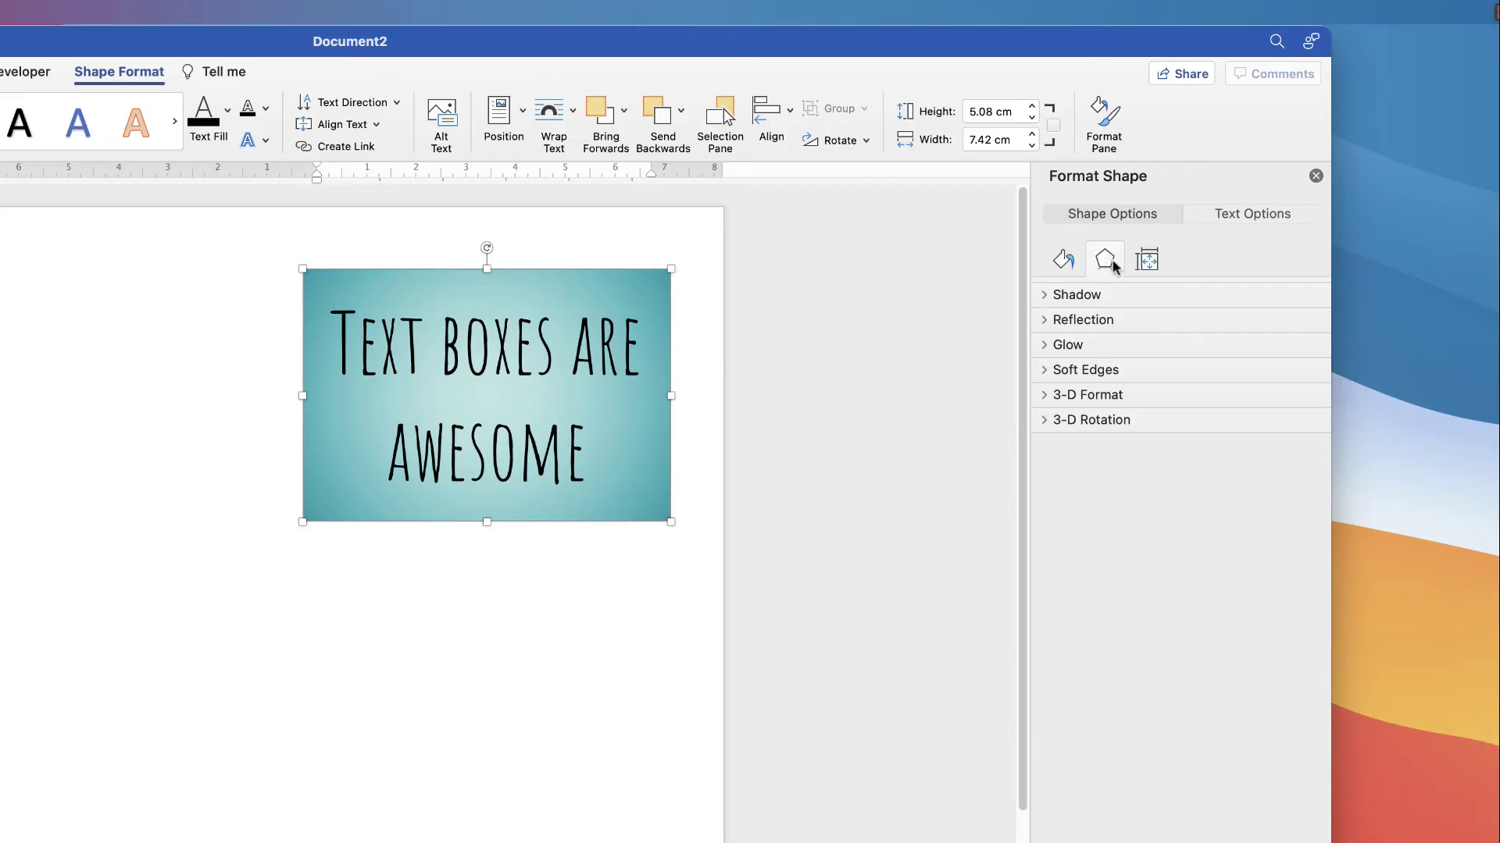
left_click(1045, 296)
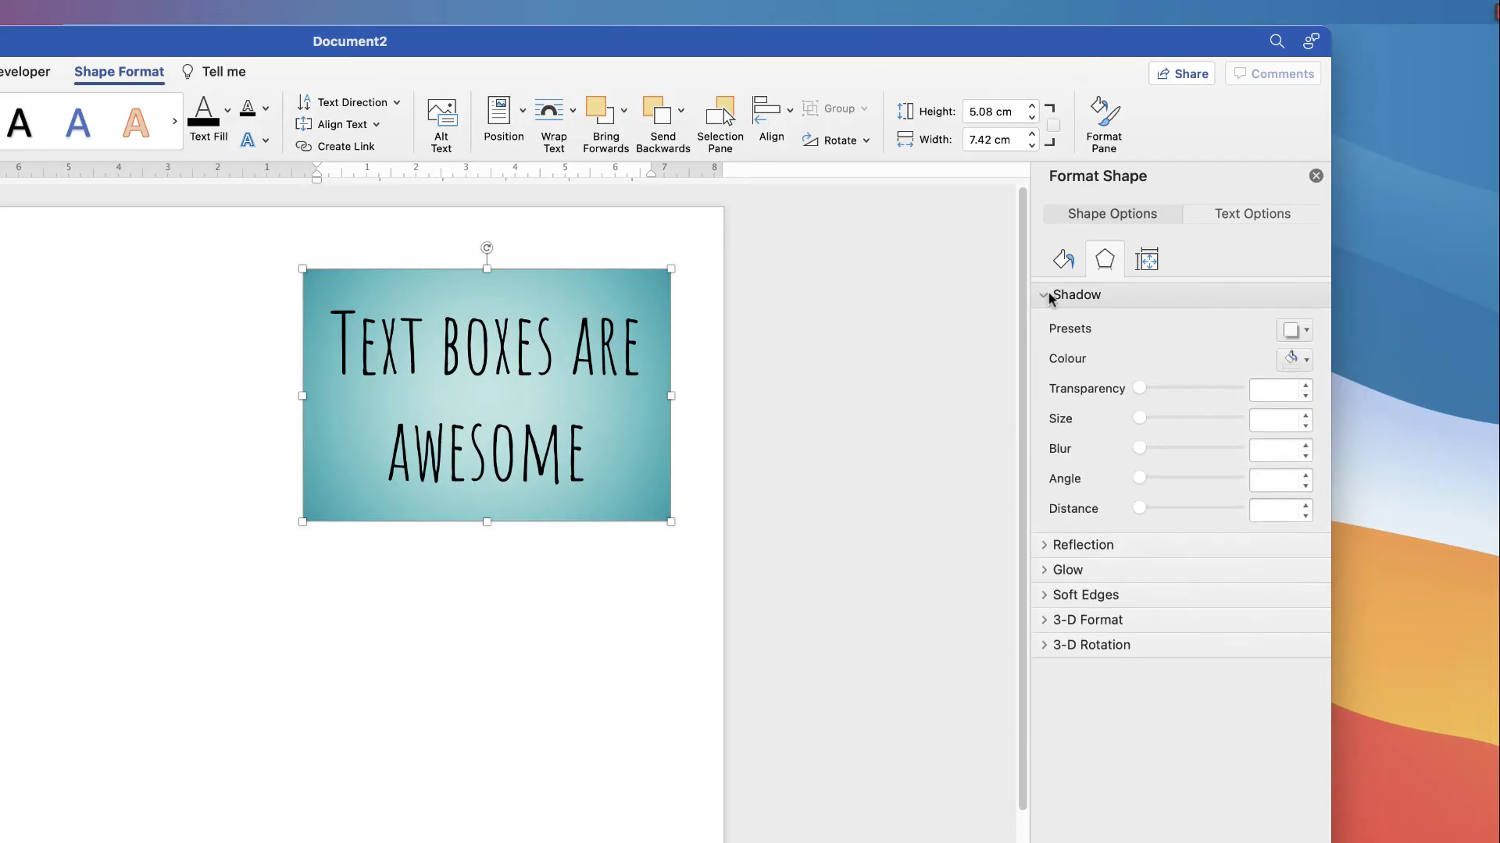
left_click(1306, 333)
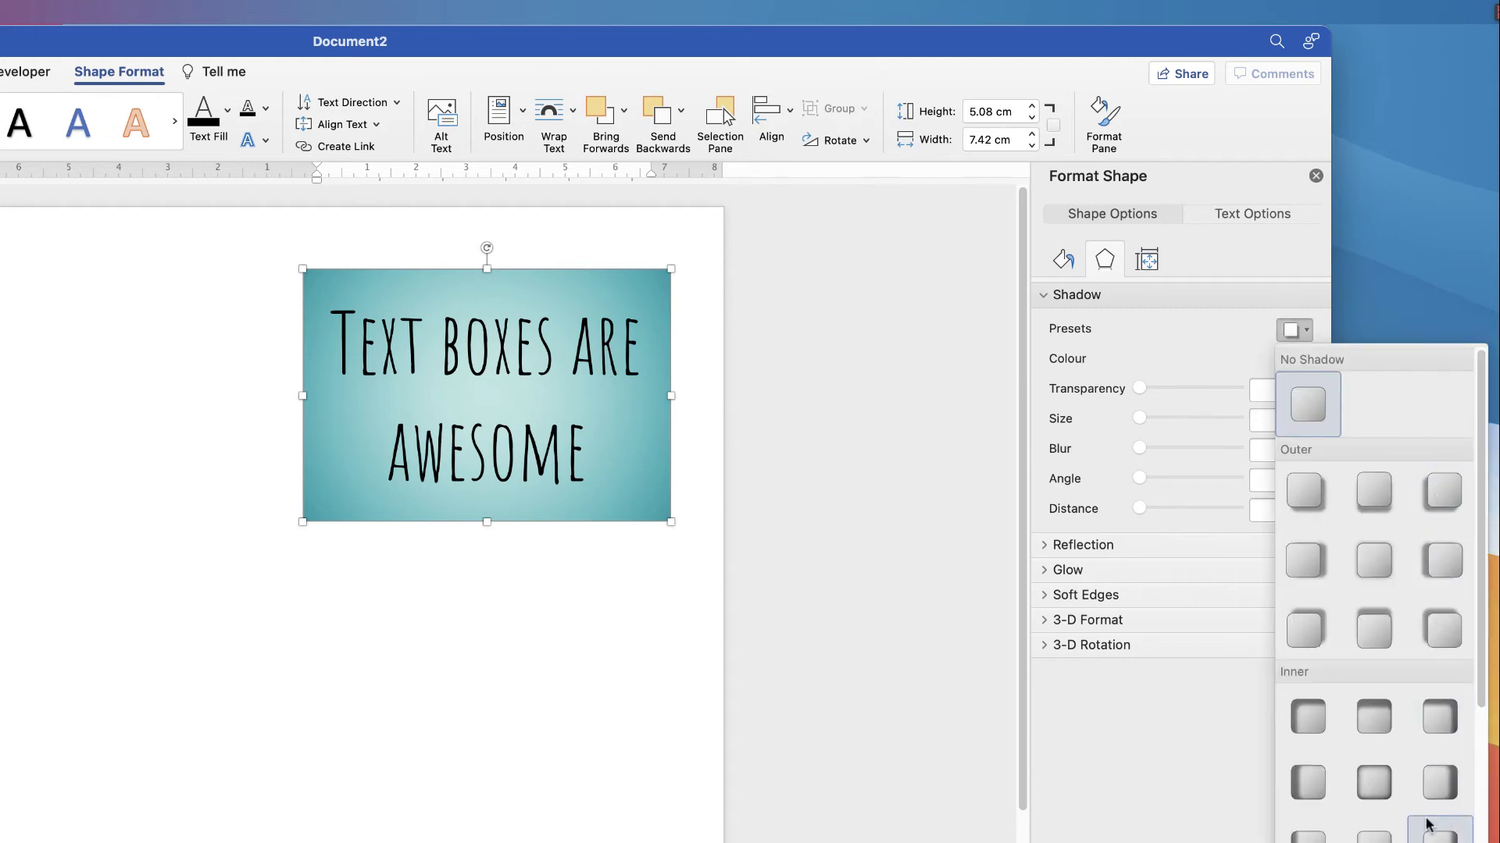
left_click(1309, 719)
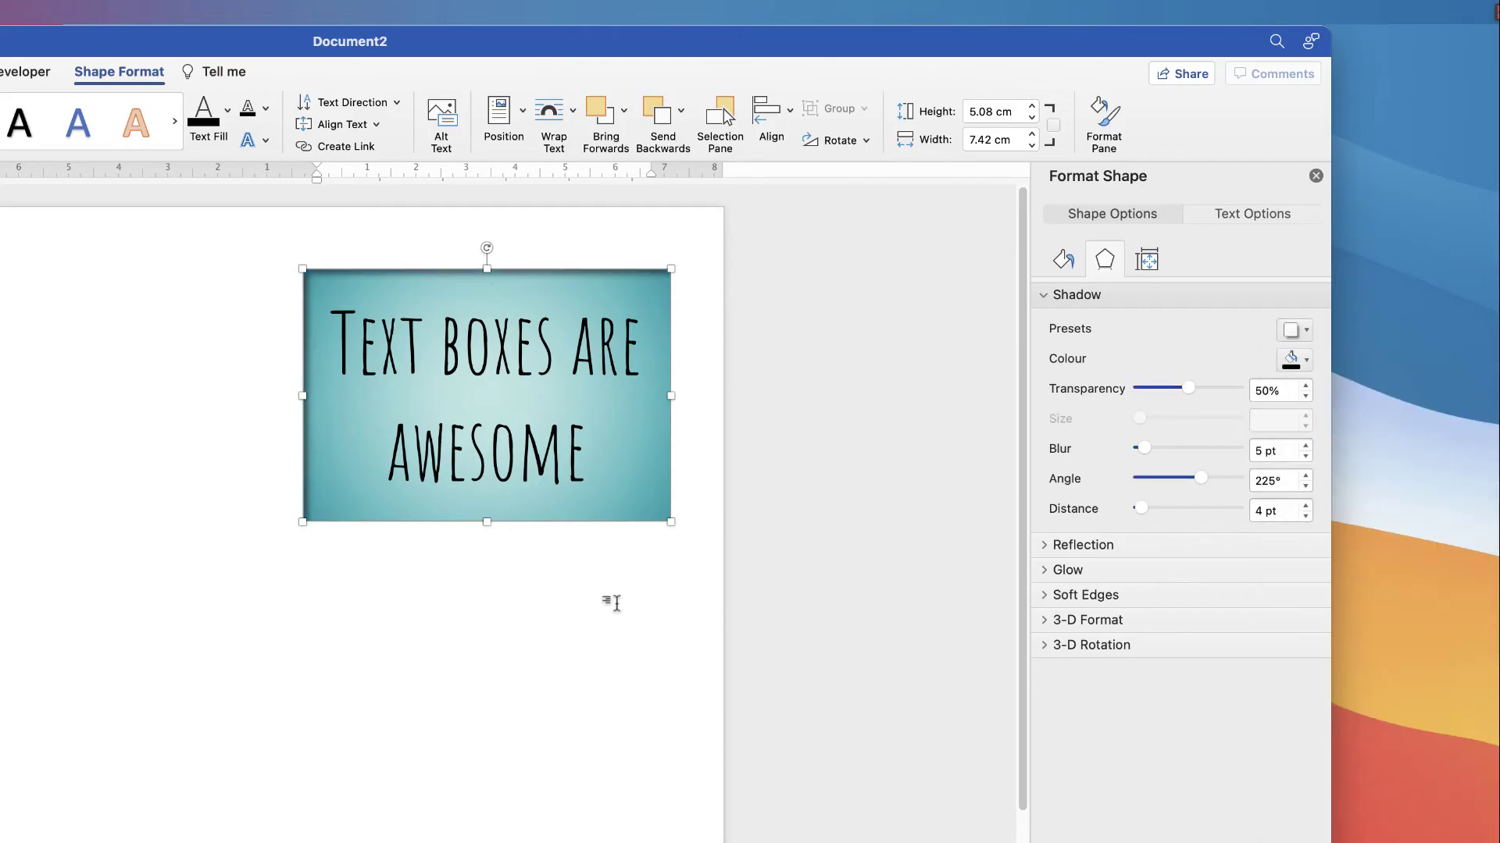
left_click(561, 572)
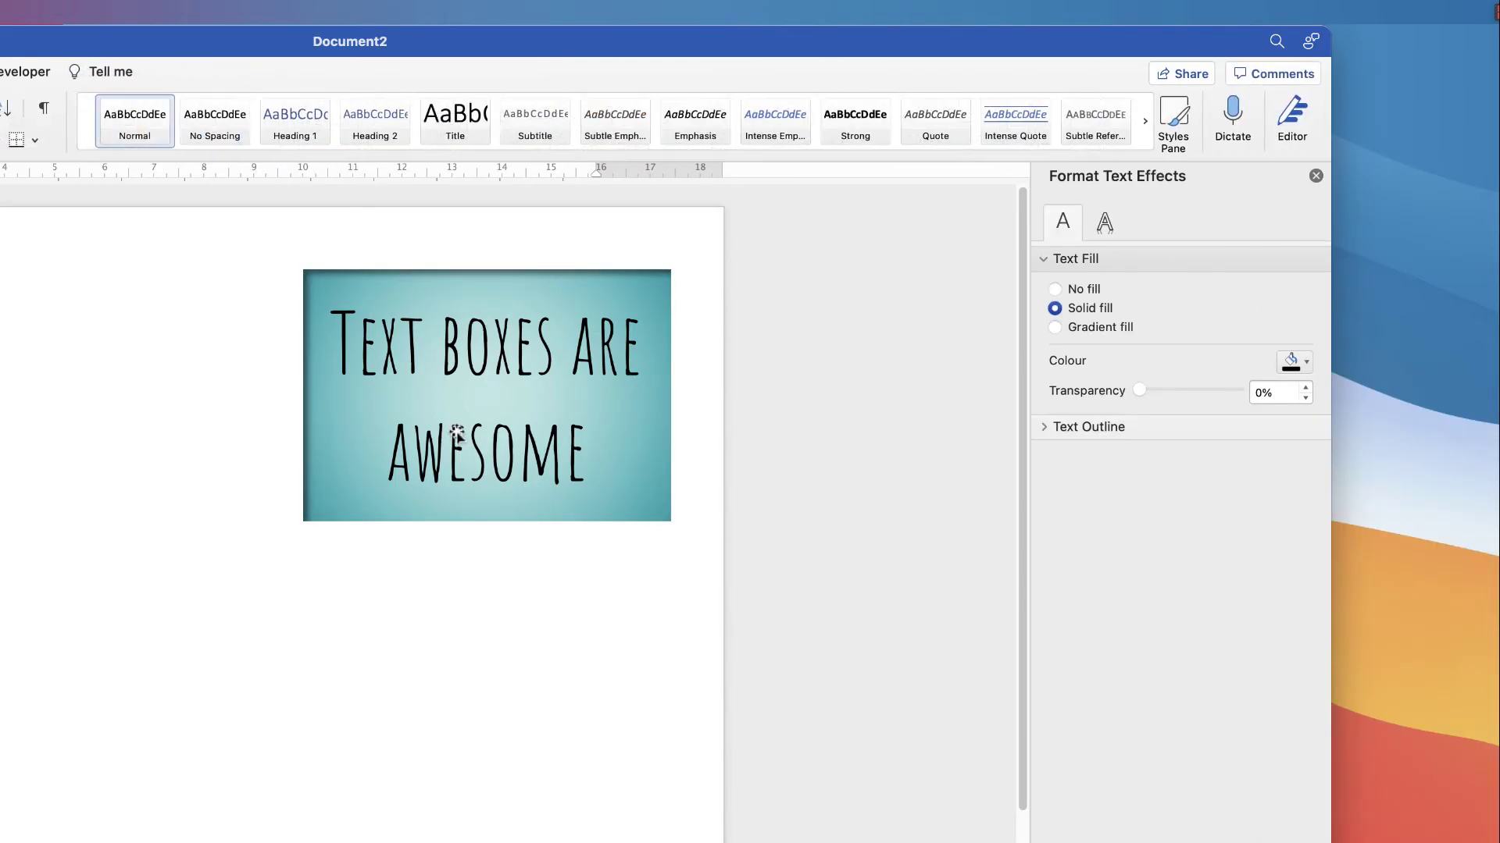
Set the inner shadow to 43% transparency, the dark teal recent colour, 7 pt blur and a 194° angle.
left_click(545, 431)
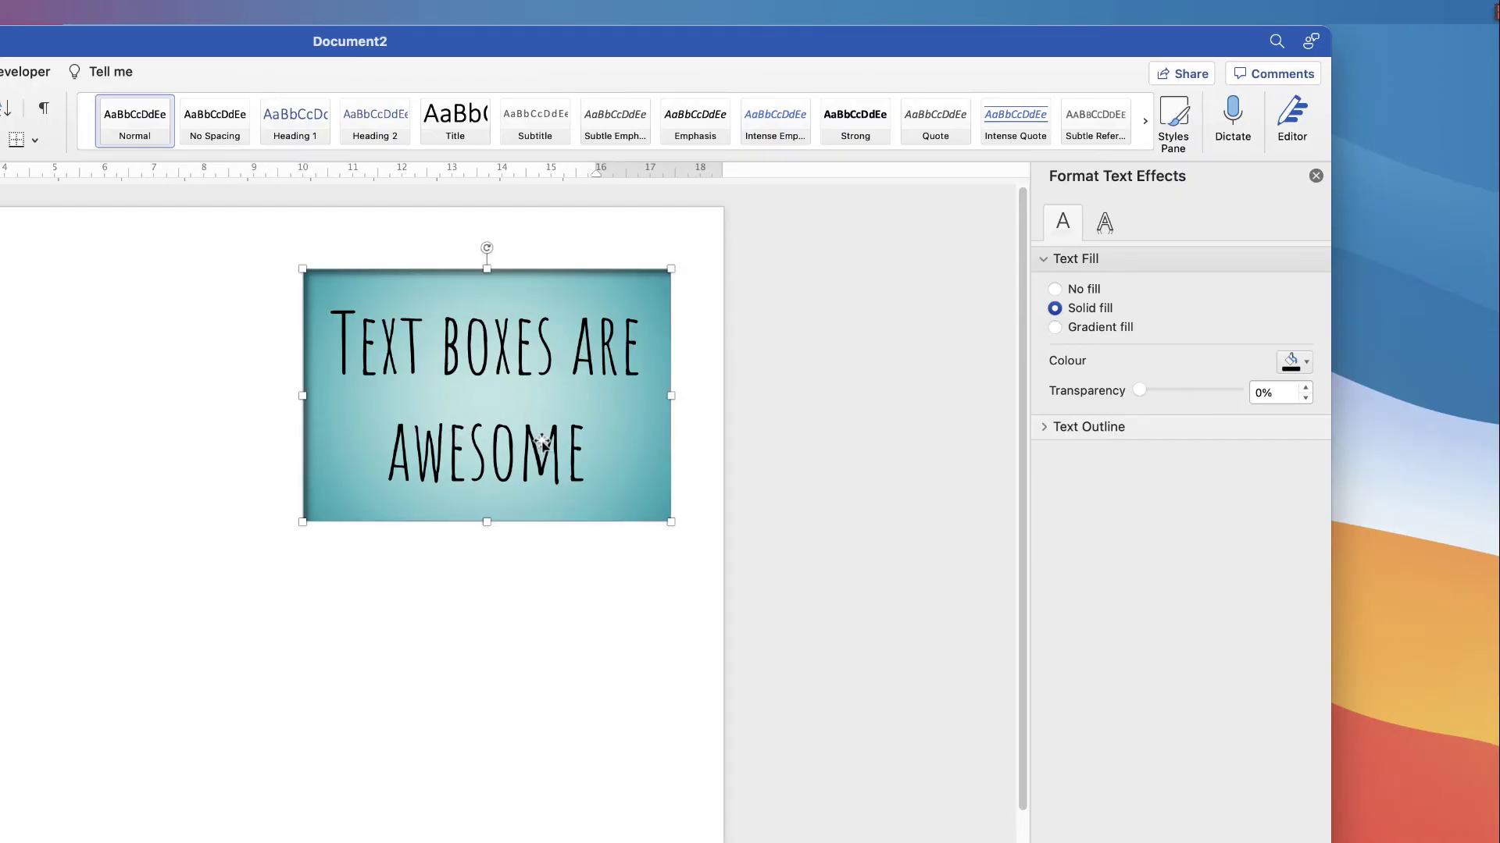
left_click(1132, 215)
left_click(1105, 260)
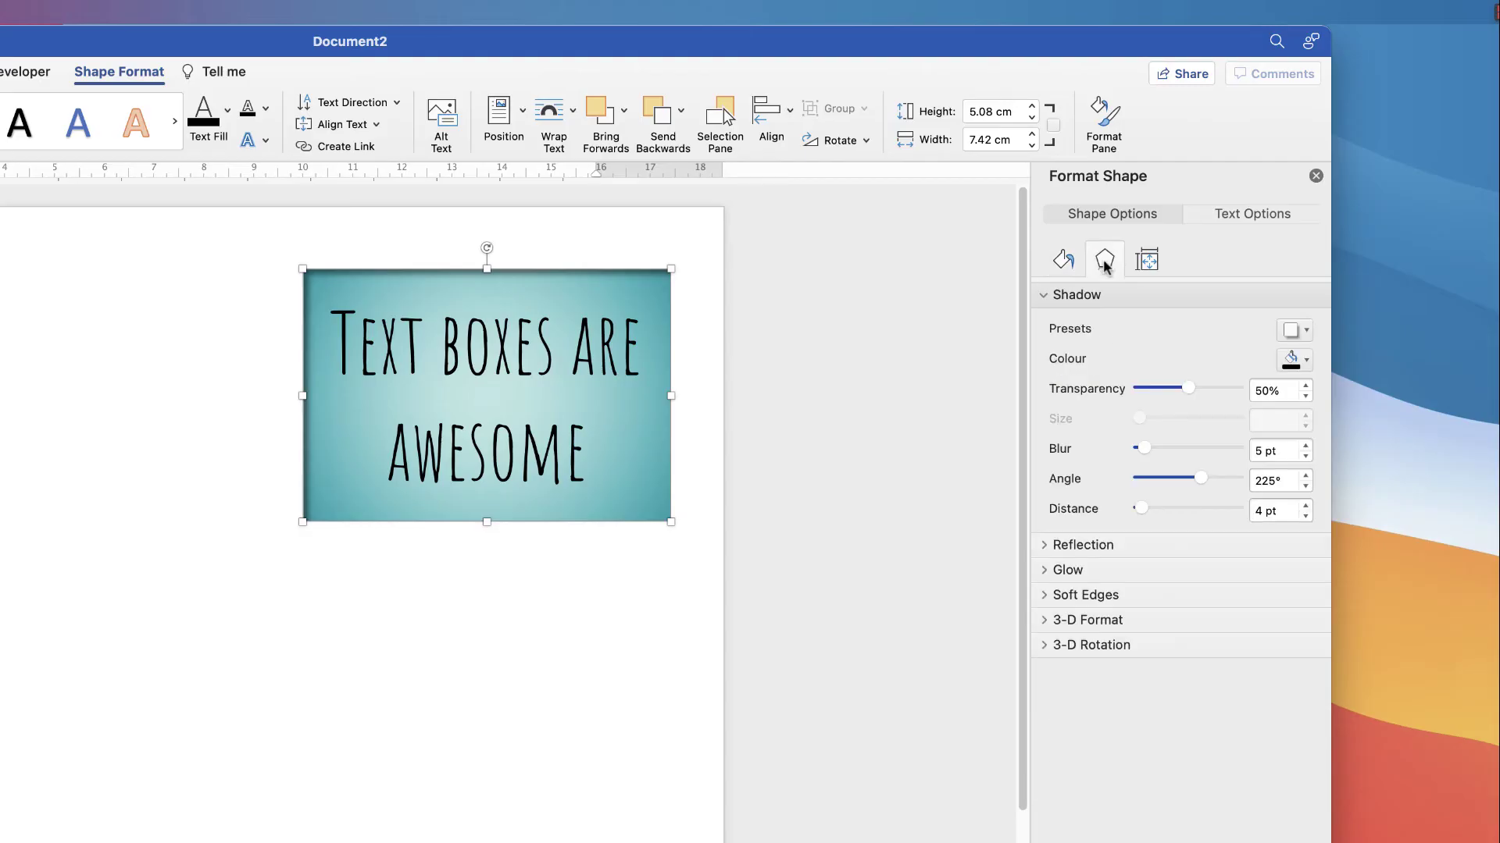
mouse_move(1185, 391)
left_mouse_down()
mouse_move(1117, 404)
mouse_move(1182, 386)
left_mouse_up()
left_click(1309, 362)
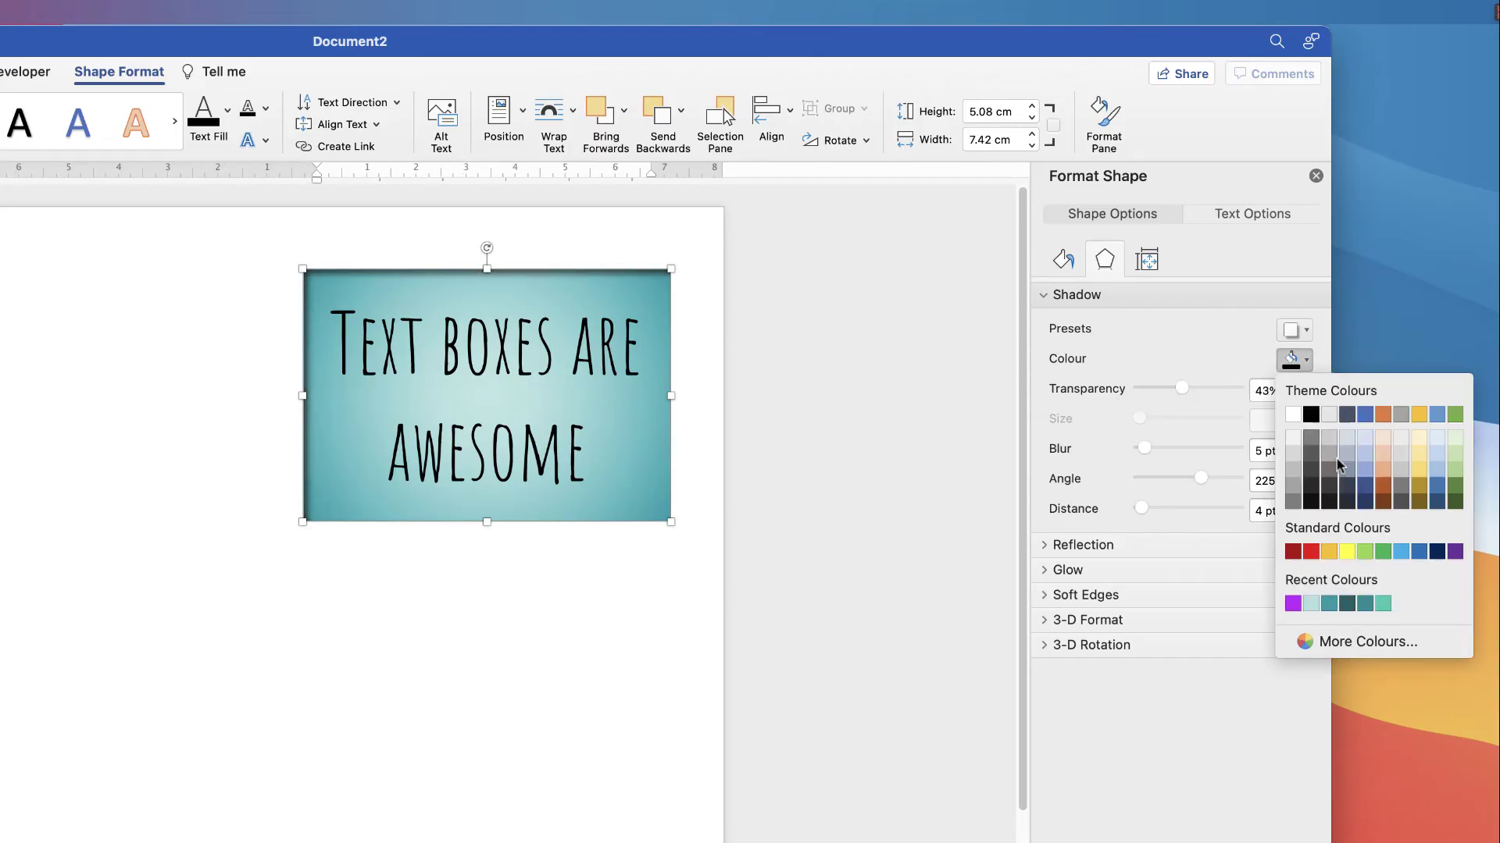
left_click(1347, 604)
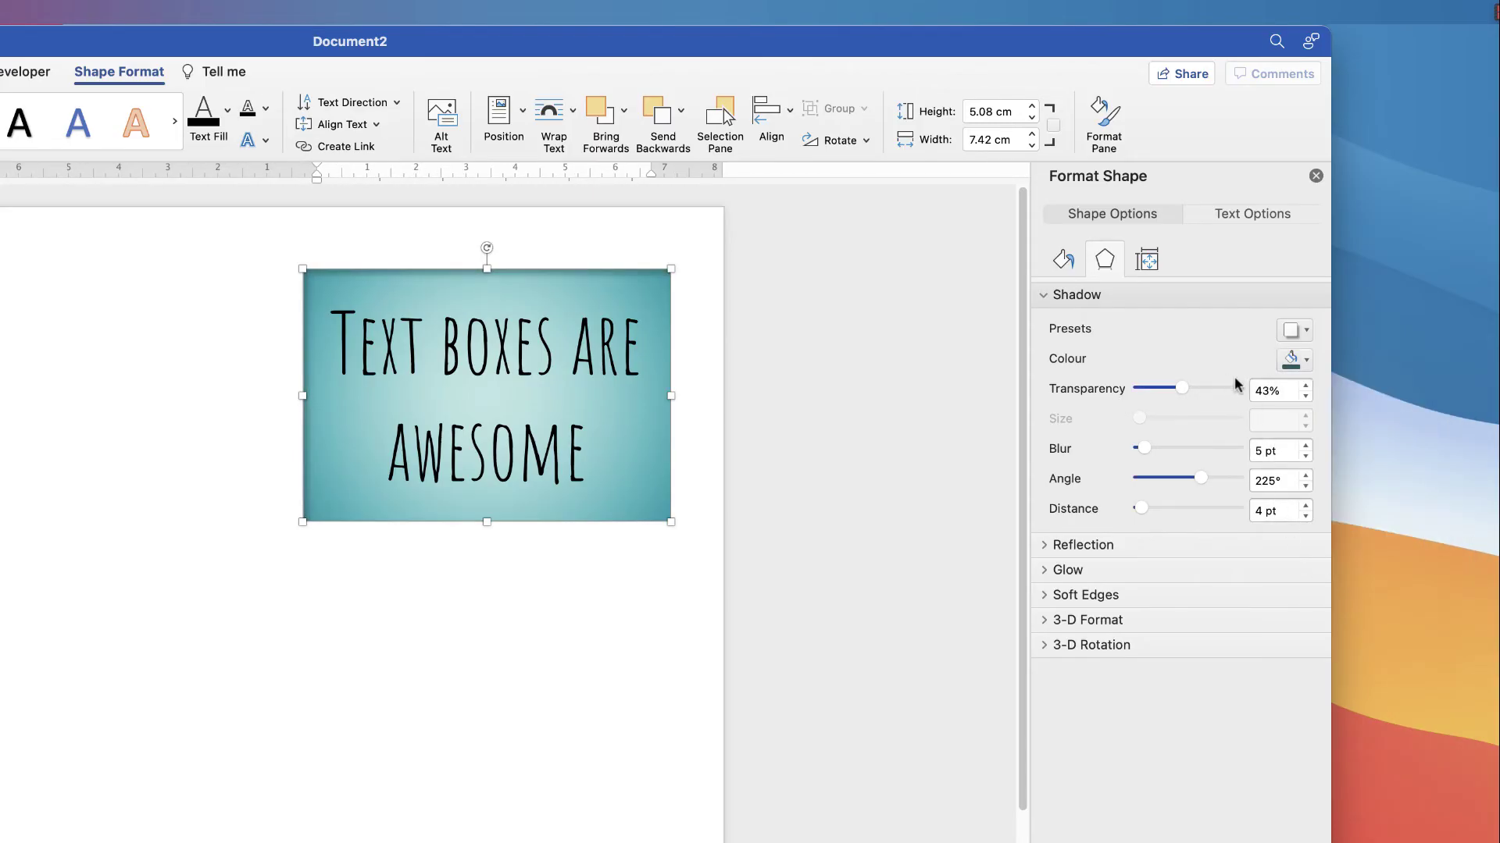
left_click_drag(1143, 448, 1190, 482)
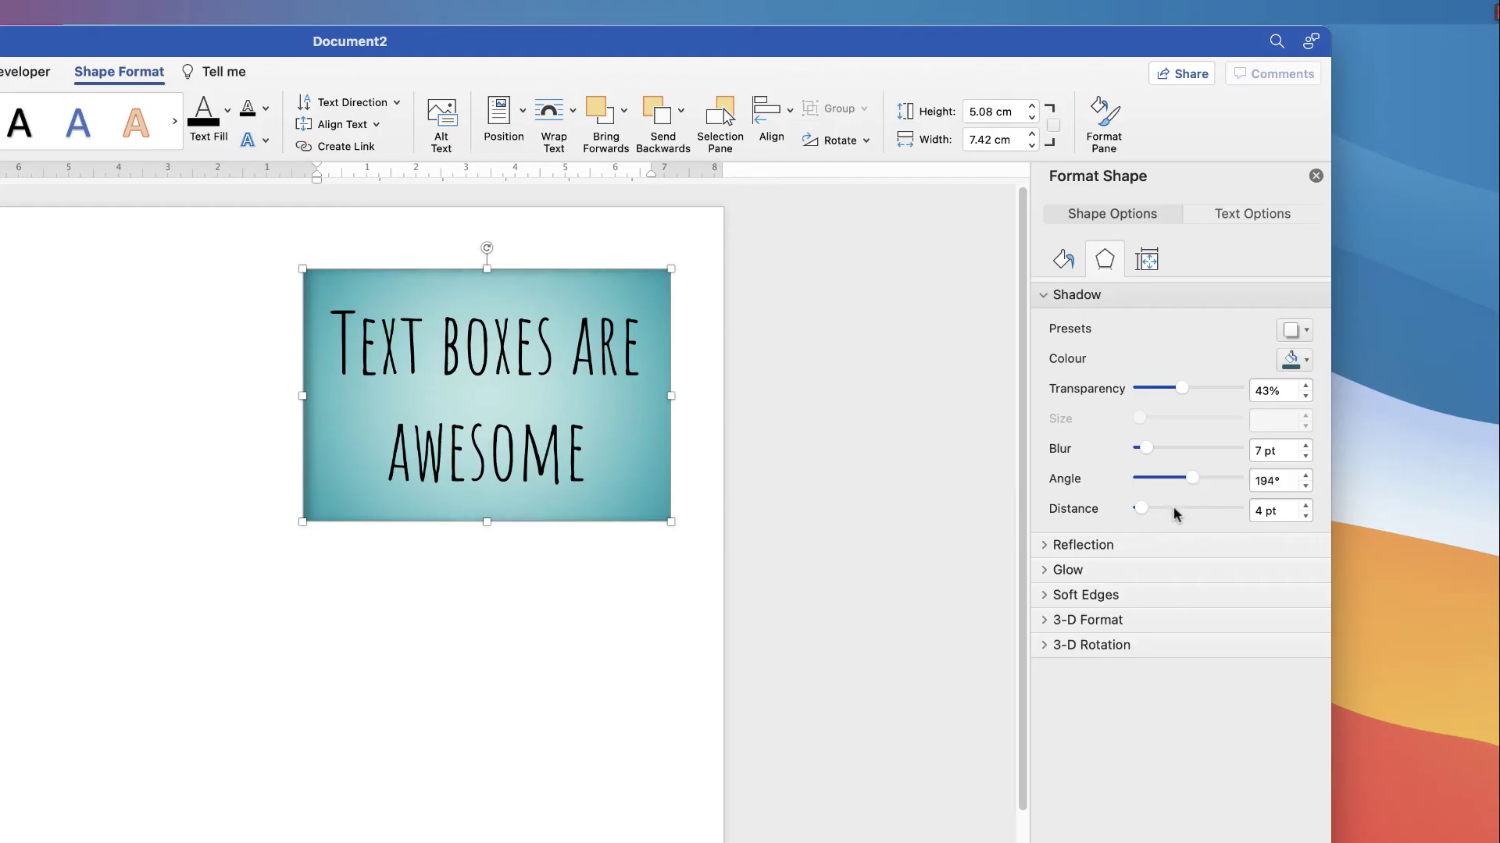
Apply the half-height reflection preset with an 8 pt distance to the text box.
left_click(1043, 545)
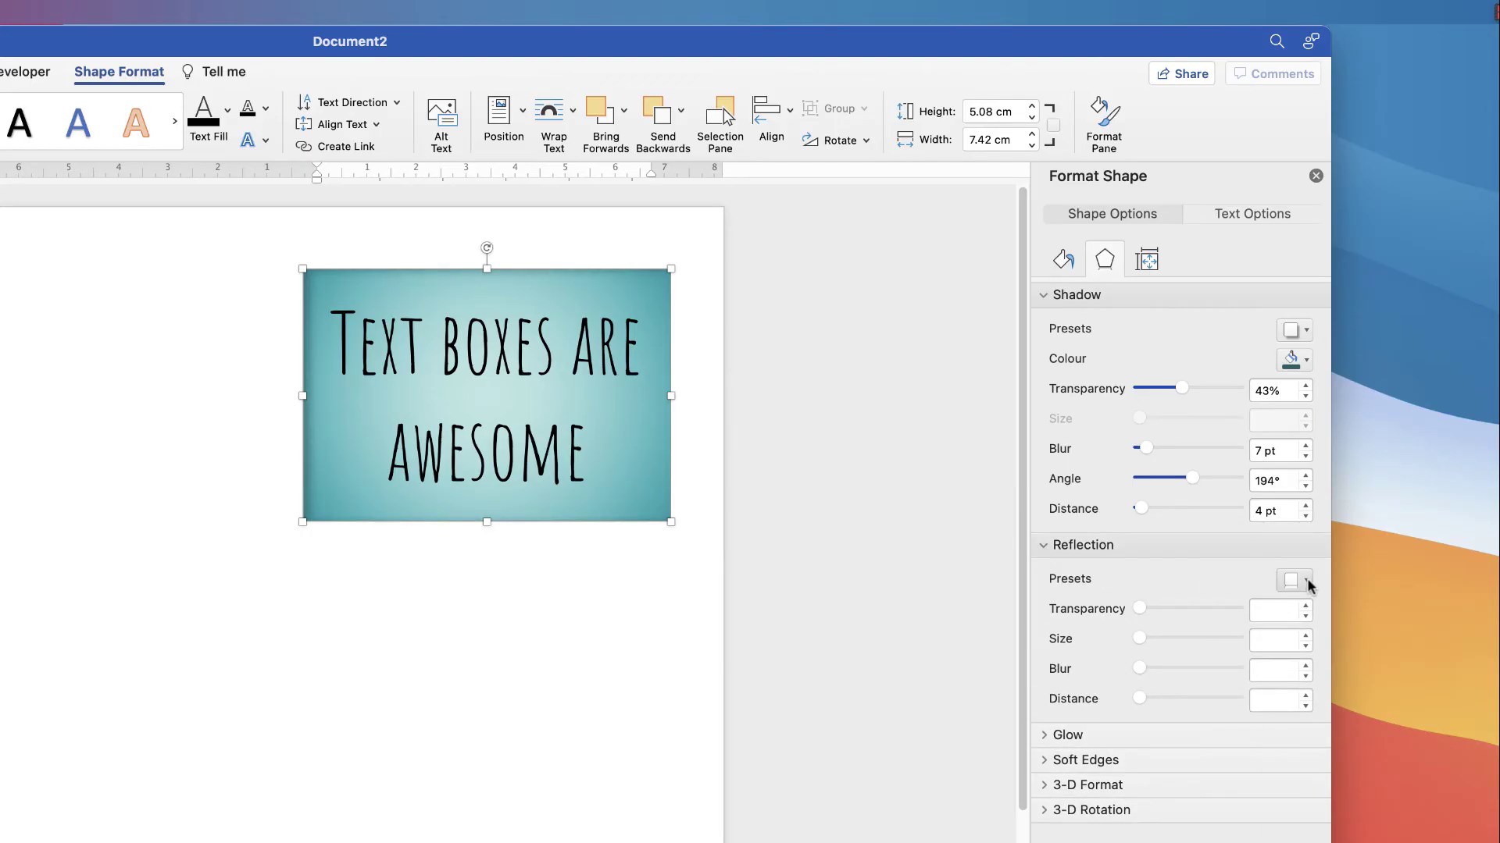
left_click(1309, 585)
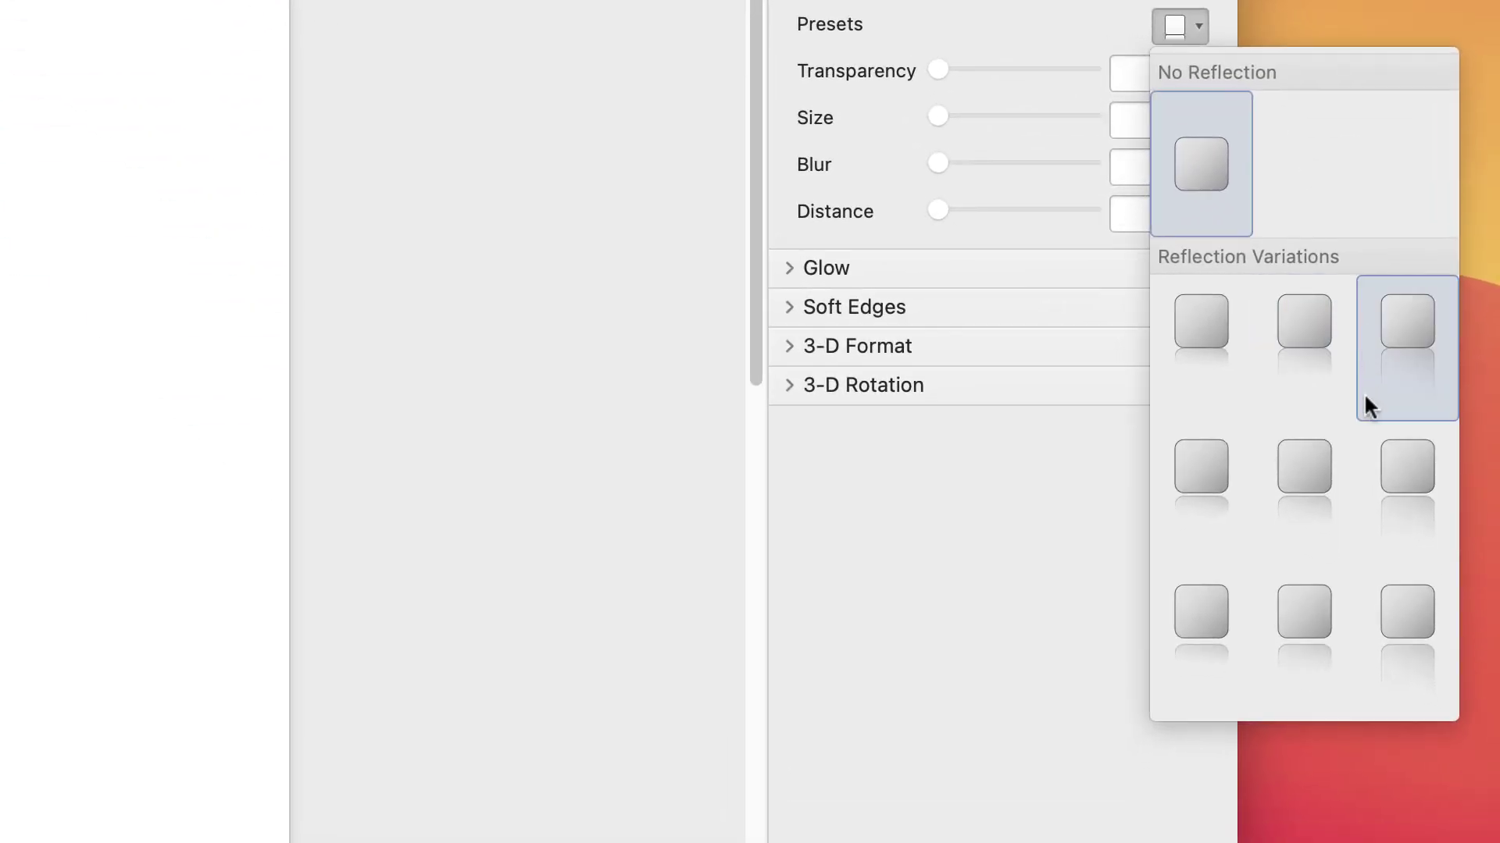
left_click(1303, 617)
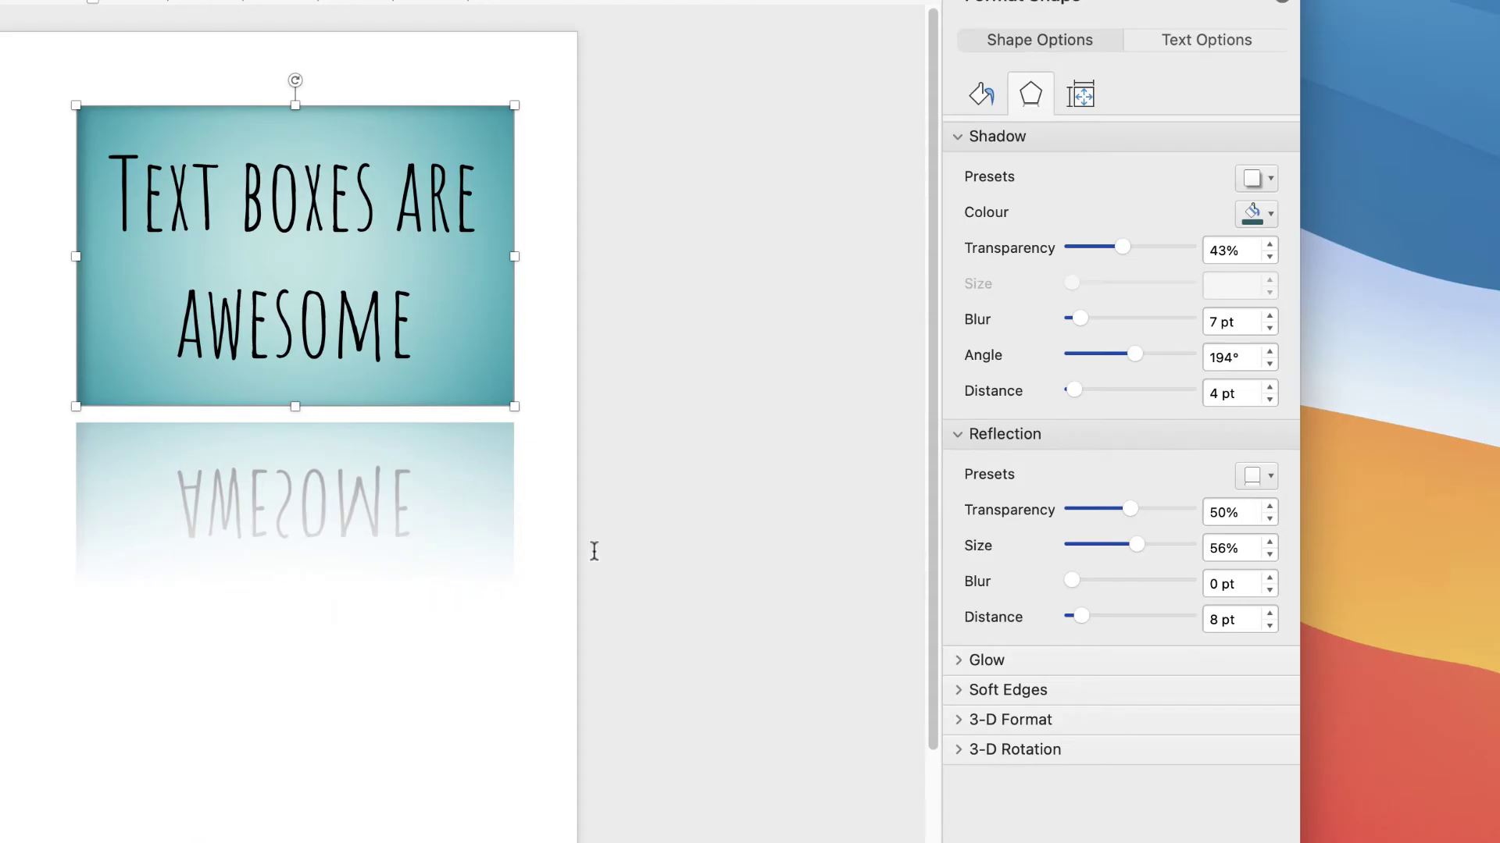
Set the reflection's distance to 5 pt and its size to about 51%, and slightly lower its transparency.
mouse_move(1079, 617)
left_mouse_down()
mouse_move(1118, 616)
mouse_move(1078, 618)
left_mouse_up()
mouse_move(1134, 547)
left_mouse_down()
mouse_move(1117, 546)
mouse_move(1181, 555)
mouse_move(1125, 561)
left_mouse_up()
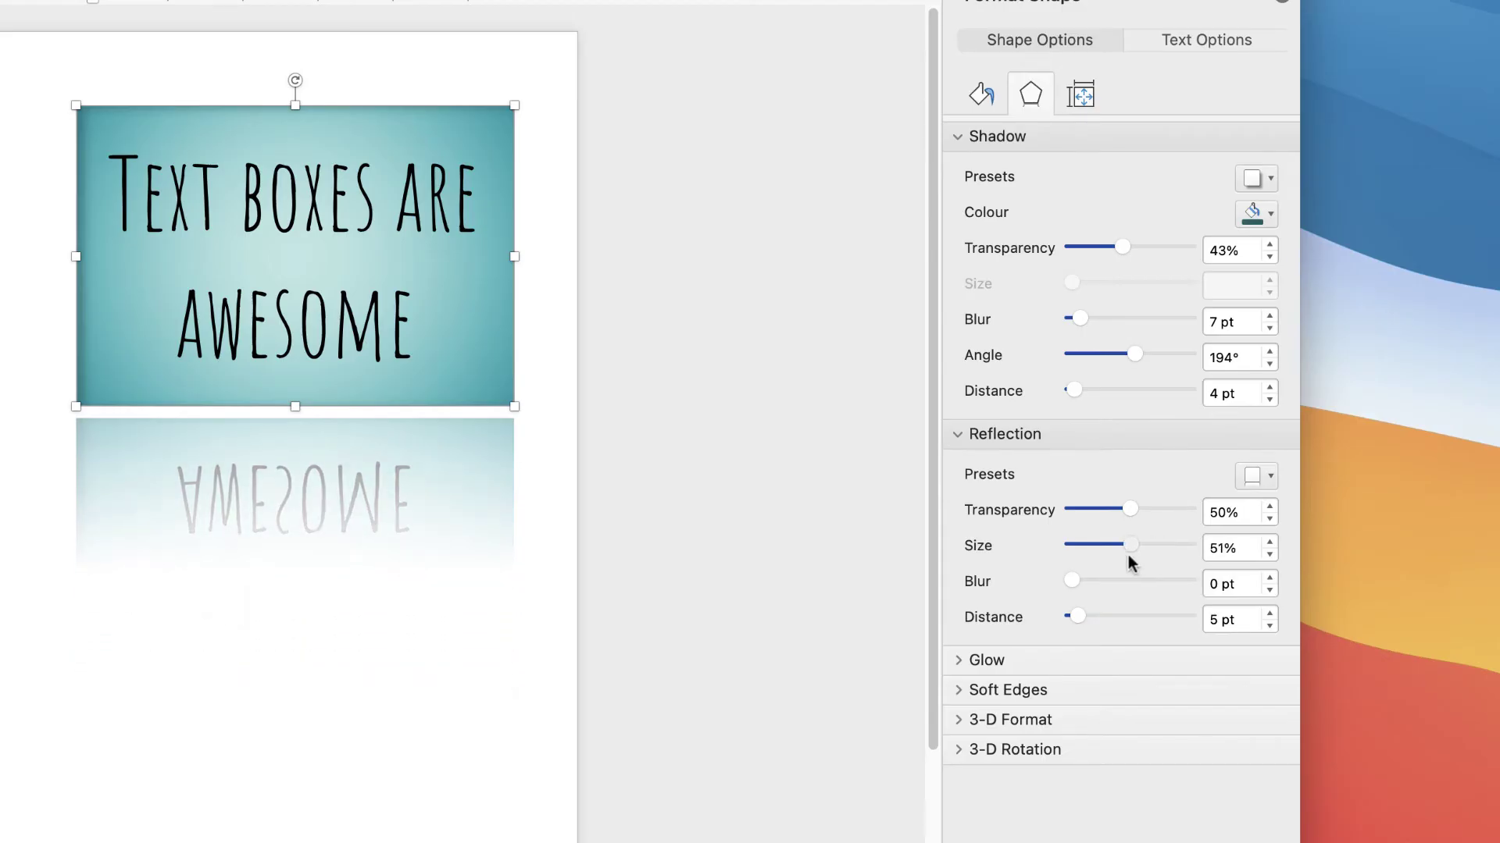
mouse_move(1130, 509)
left_mouse_down()
mouse_move(1165, 516)
mouse_move(1119, 514)
left_mouse_up()
left_click(968, 136)
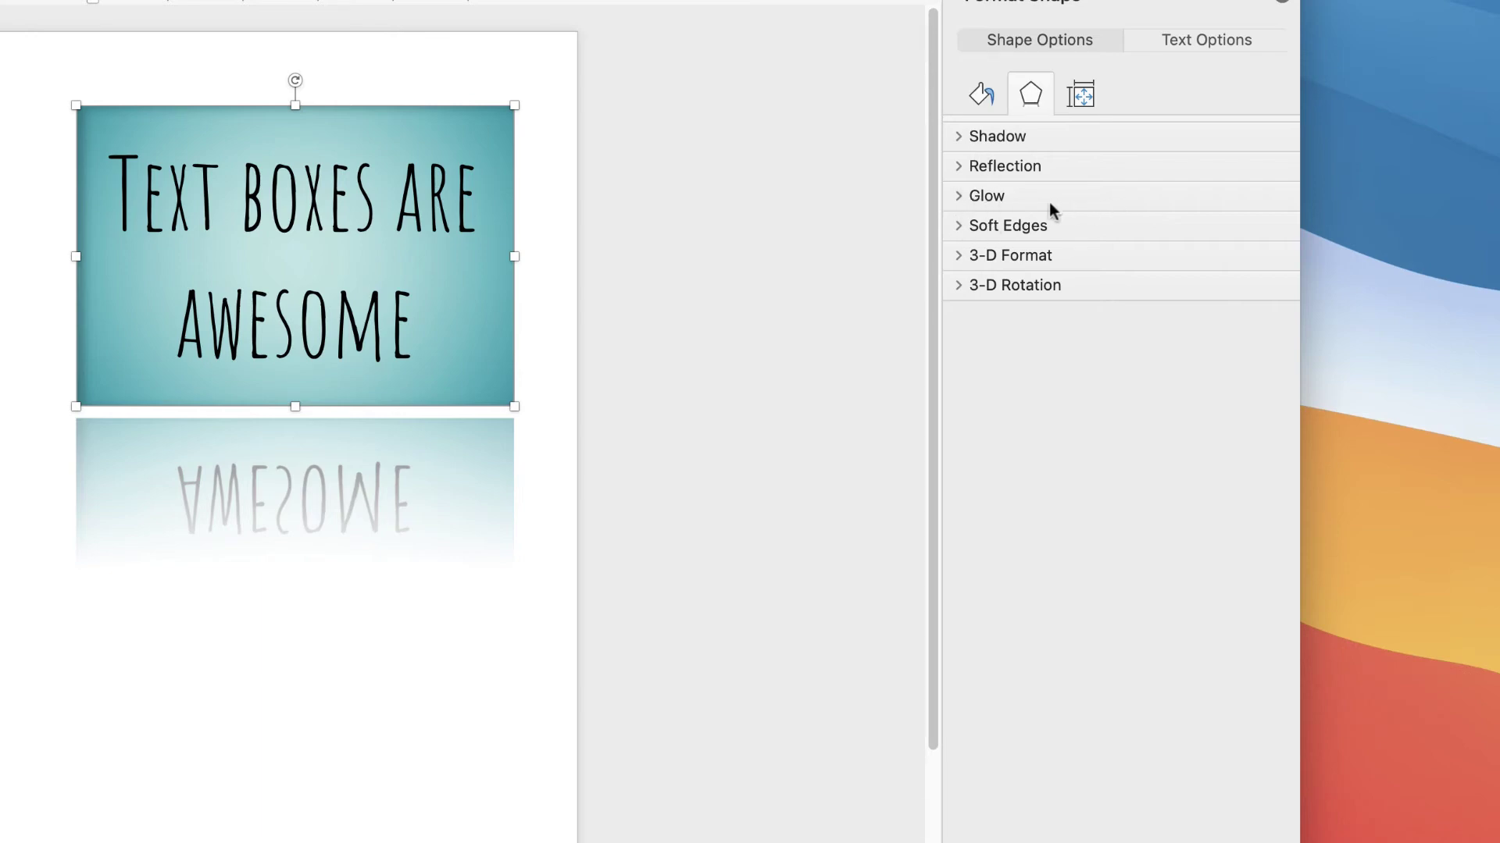
Examine the Glow, Soft Edges and 3-D Format options available for the text box.
left_click(957, 196)
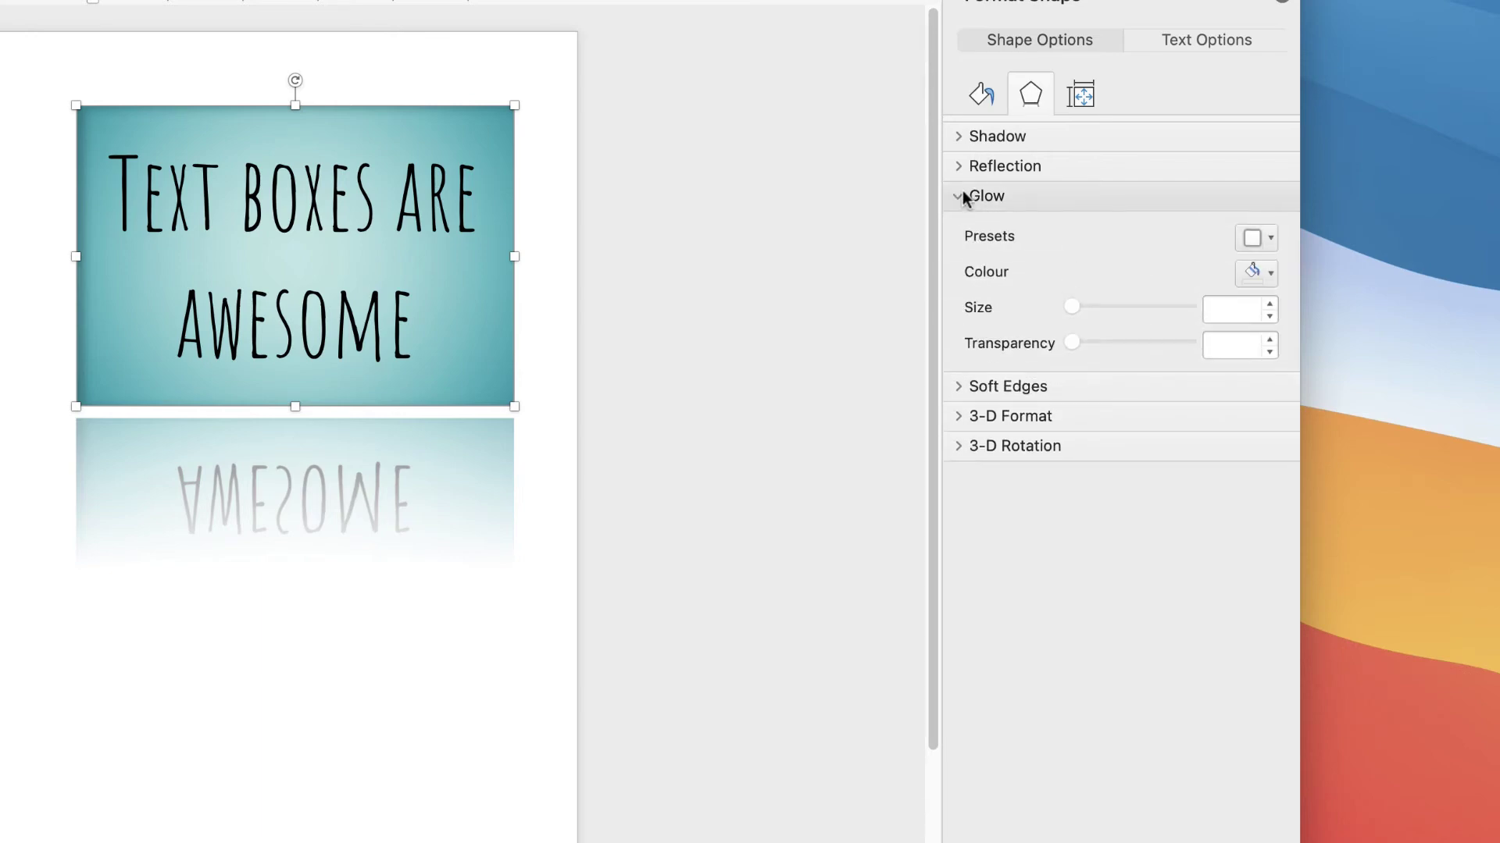
left_click(1272, 239)
left_click(1274, 236)
left_click(956, 195)
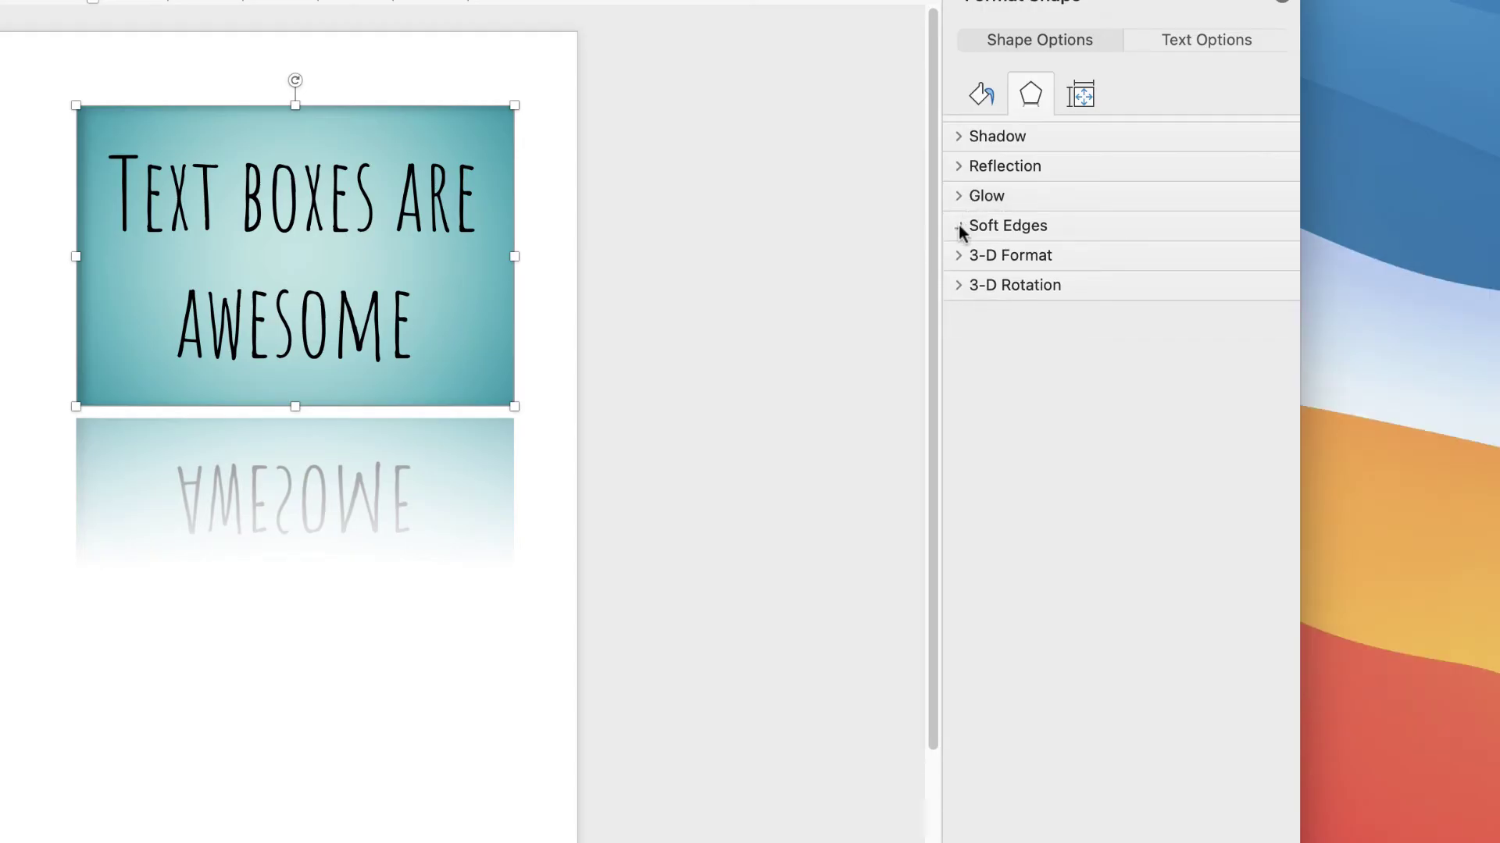
left_click(981, 225)
left_click(1269, 270)
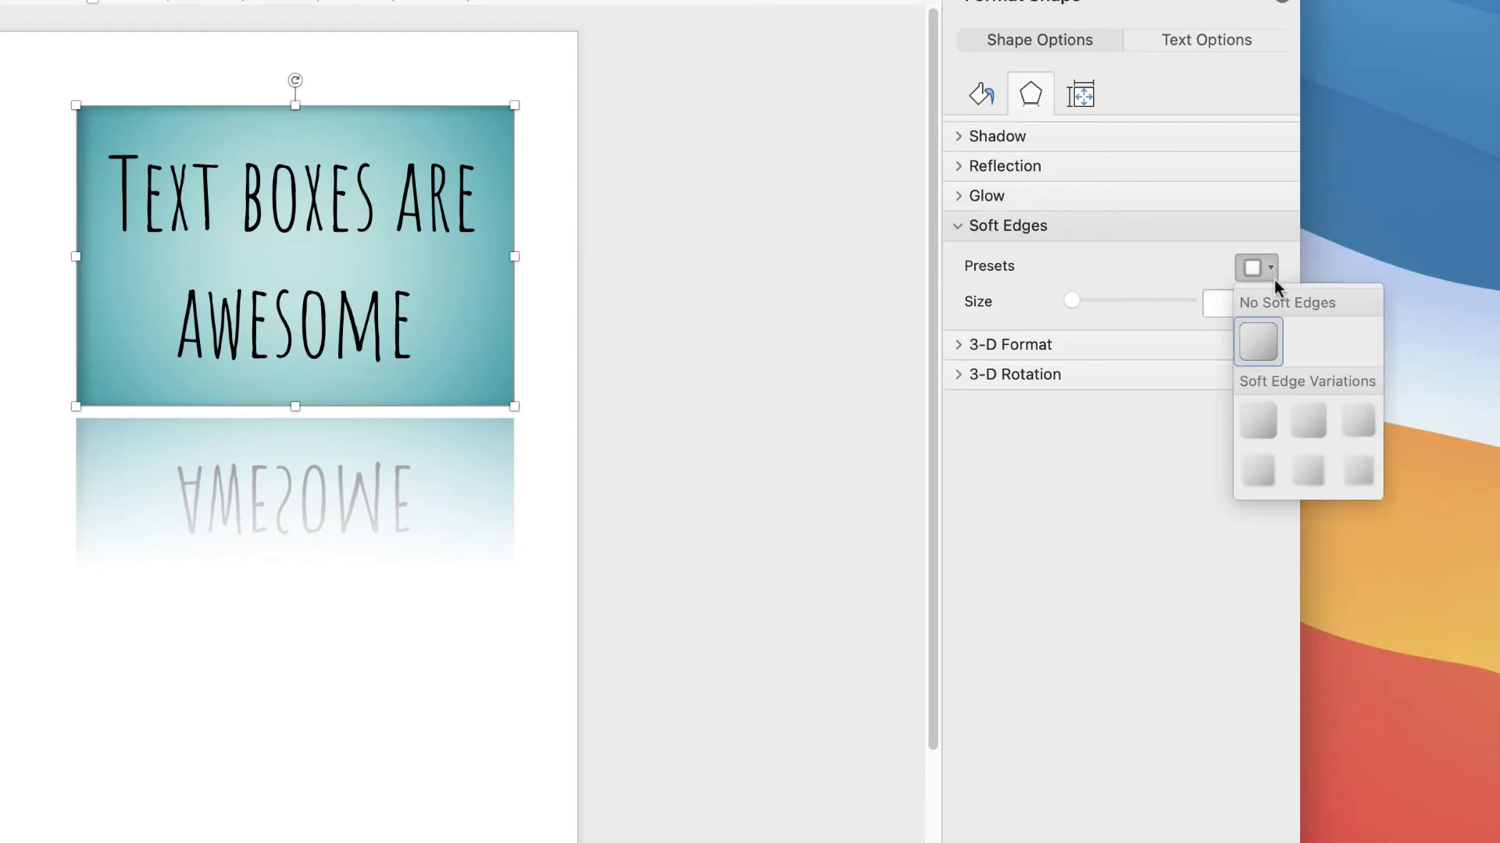
left_click(1056, 301)
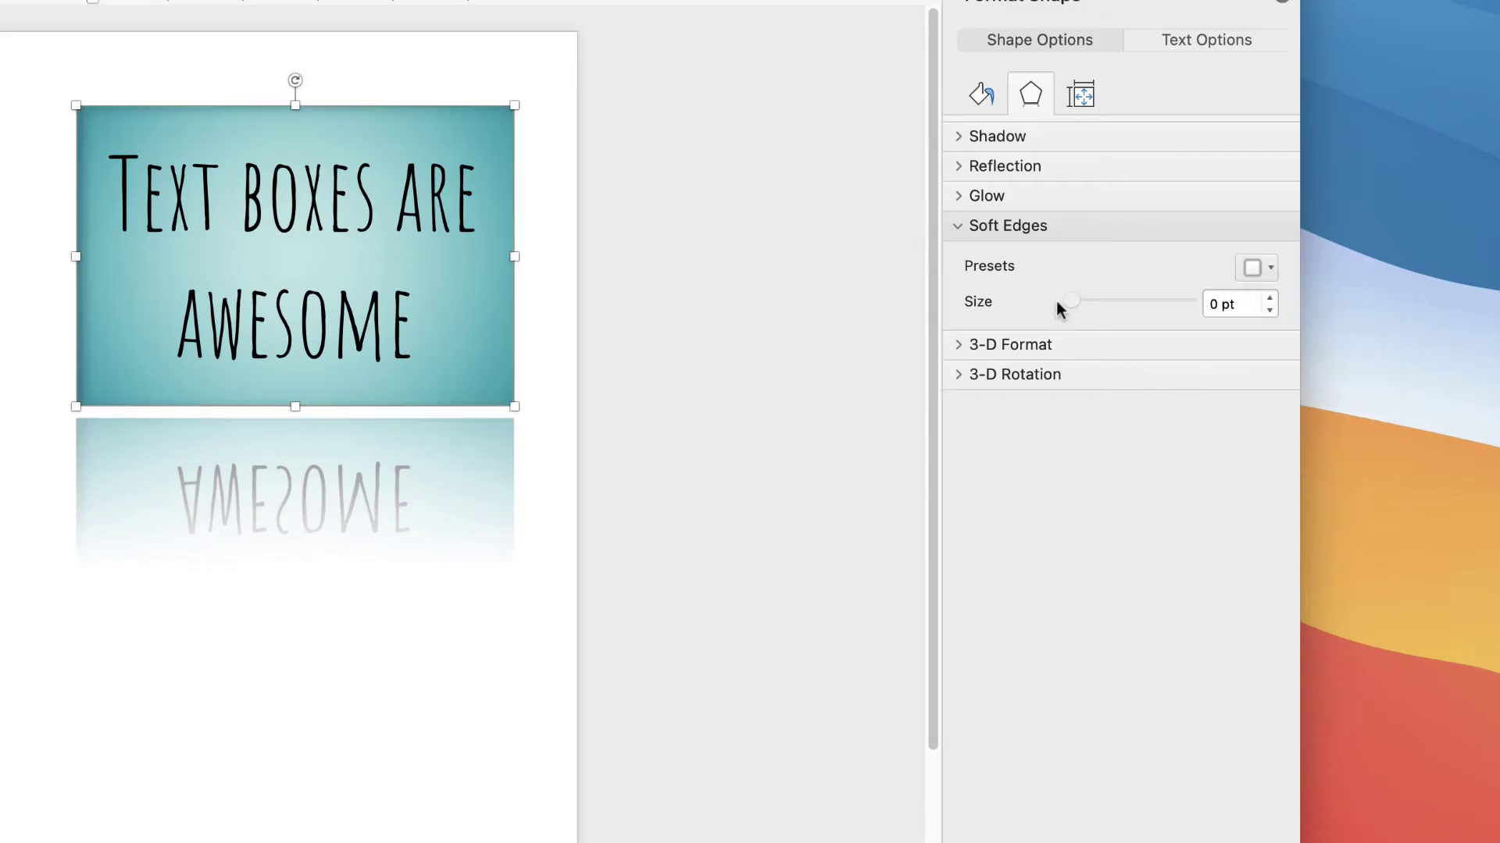
mouse_move(1075, 302)
left_mouse_down()
mouse_move(1105, 301)
mouse_move(1052, 303)
left_mouse_up()
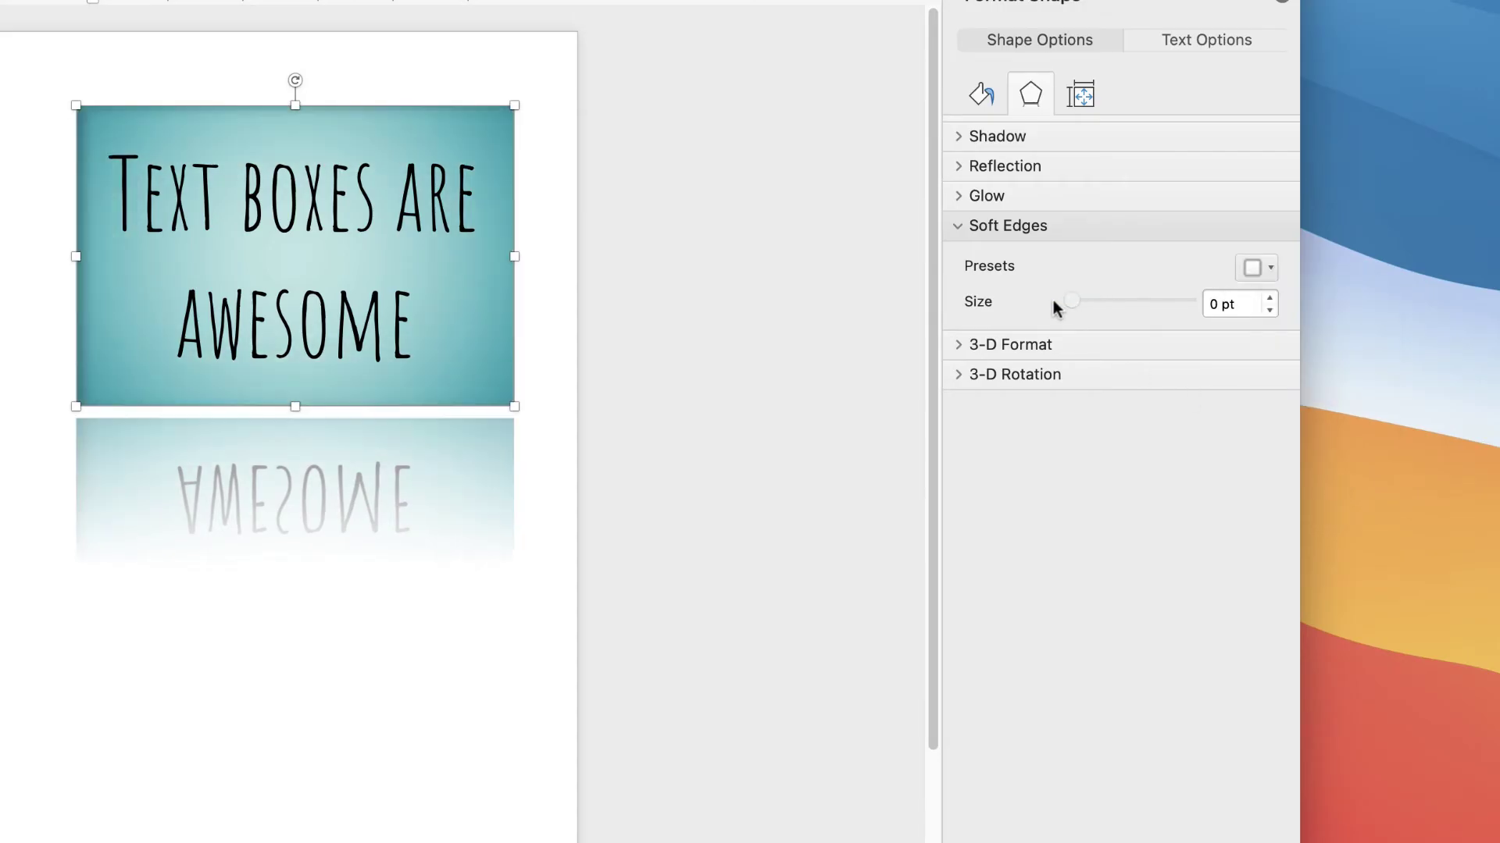
left_click(970, 227)
left_click(963, 257)
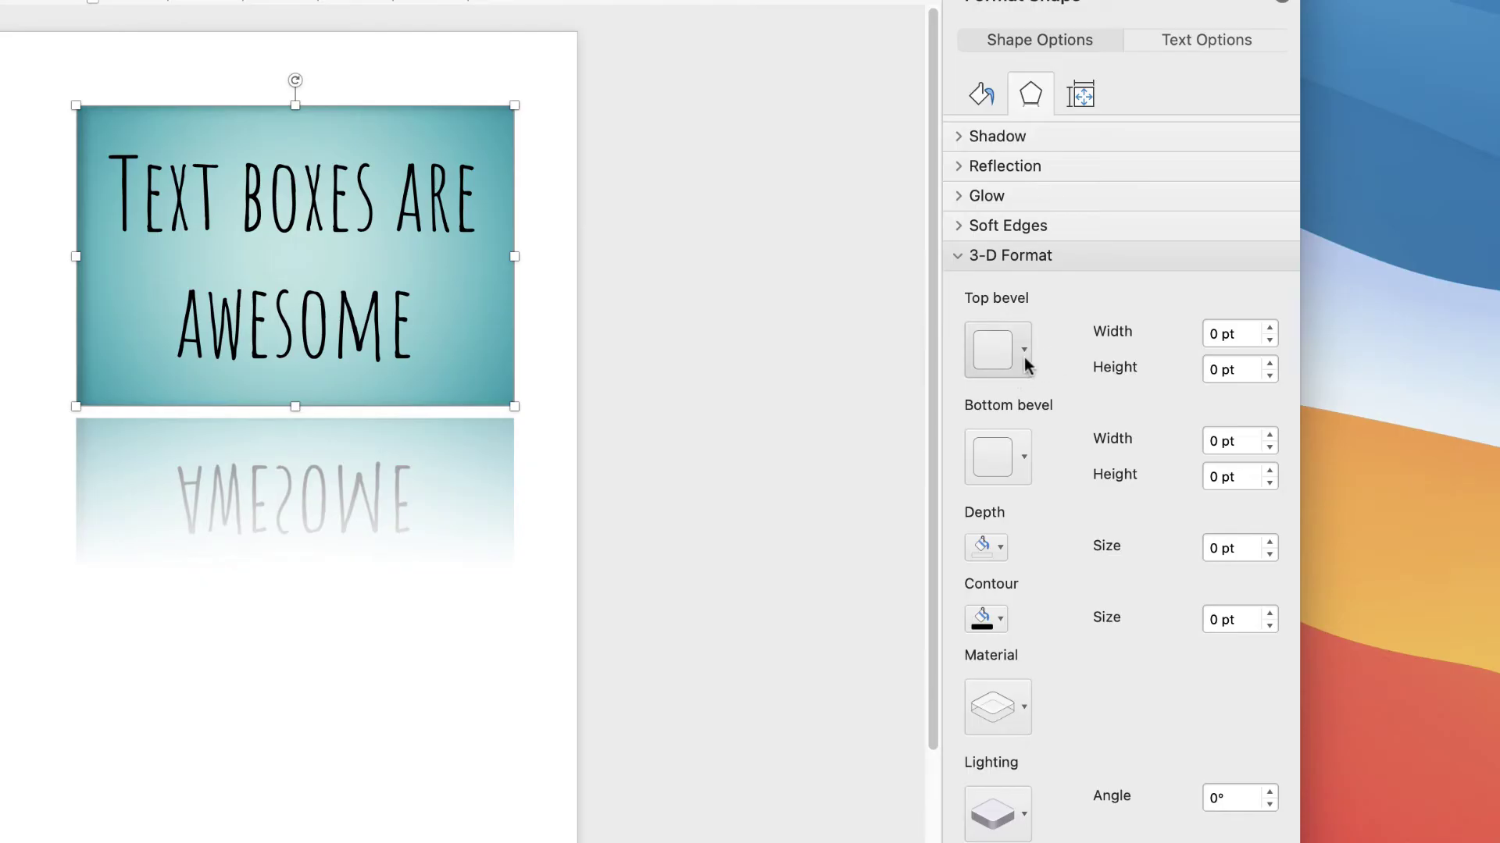
Remove the inner shadow from the text box by applying the No Shadow preset.
left_click(958, 136)
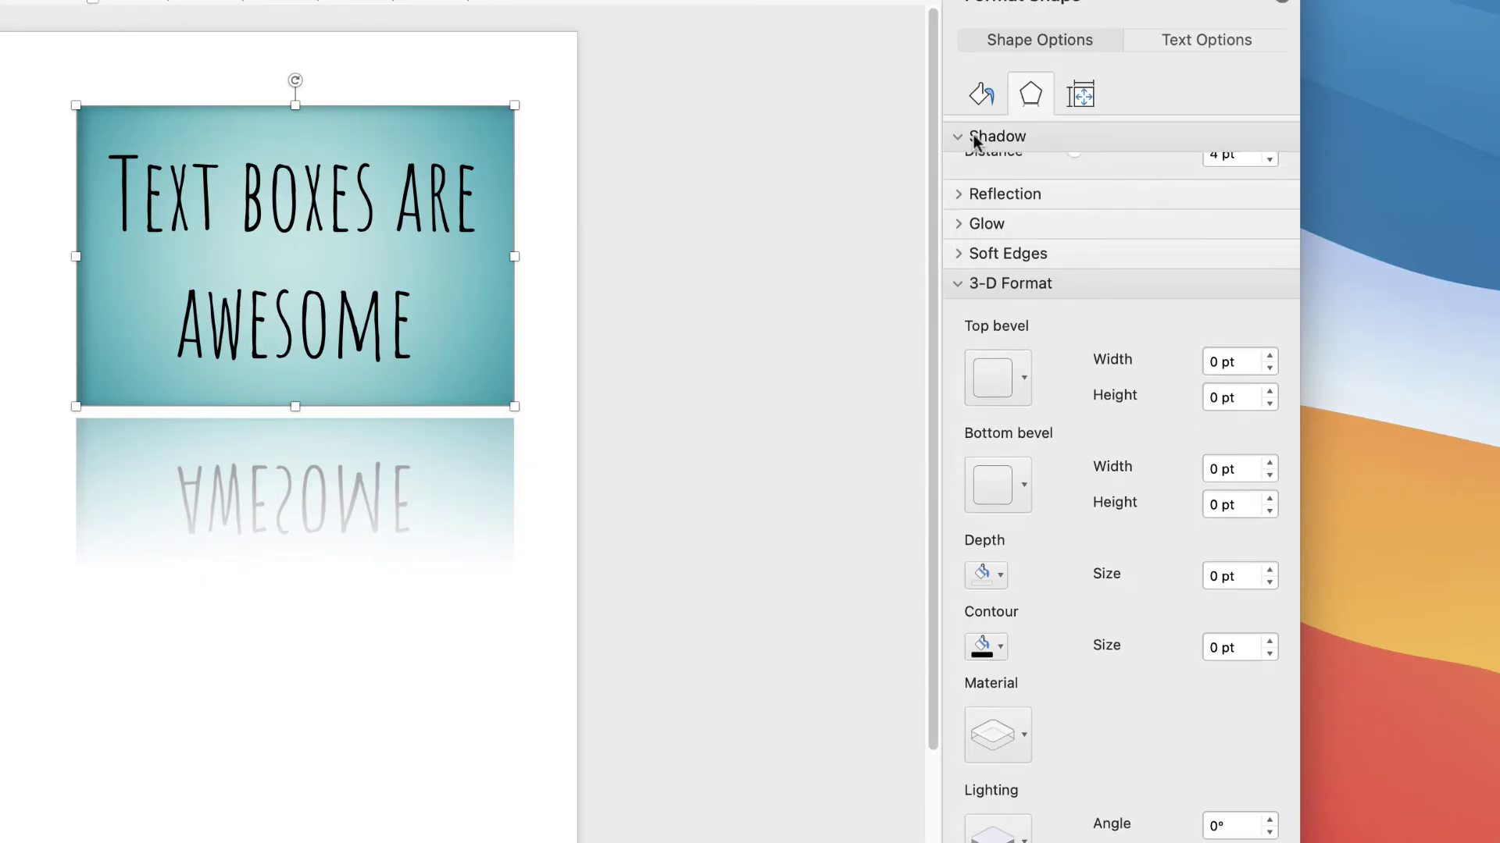
left_click(1253, 178)
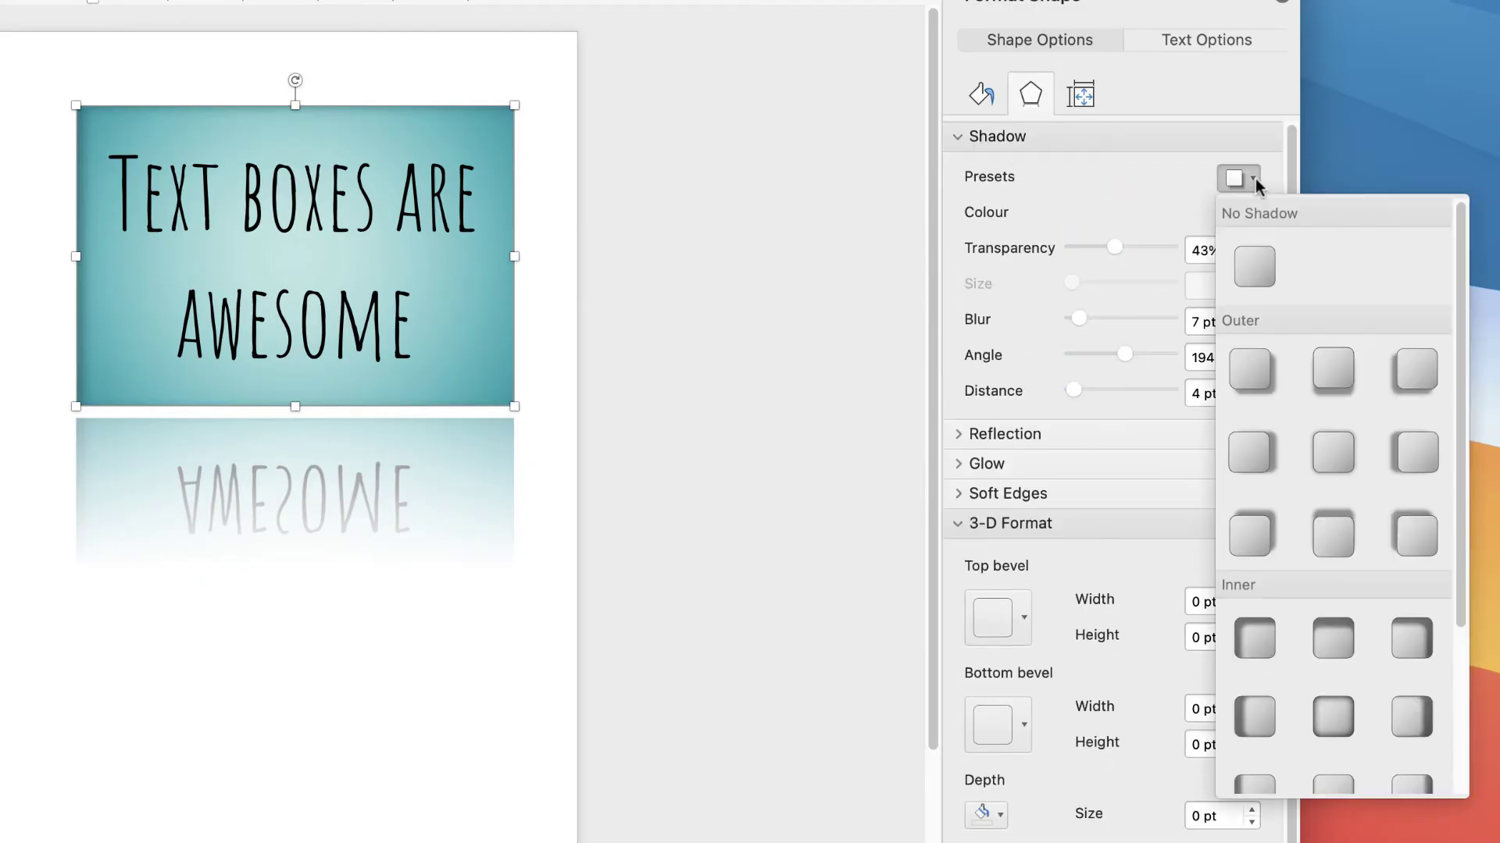
left_click(1253, 265)
left_click(956, 138)
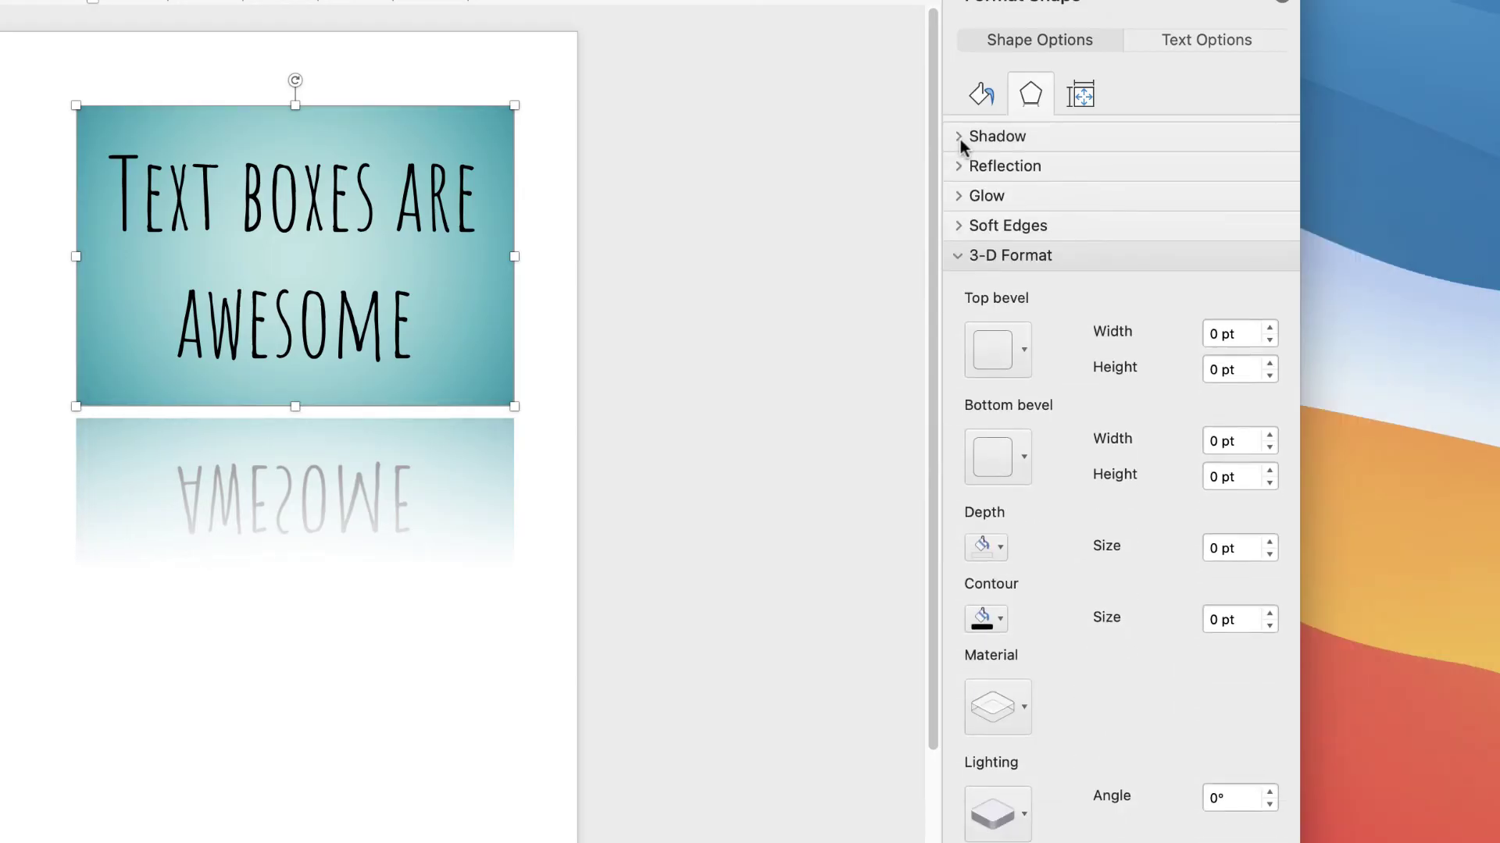
Apply the fourth bevel preset of the first row as the text box's top bevel and set its width to 26 pt.
left_click(1024, 350)
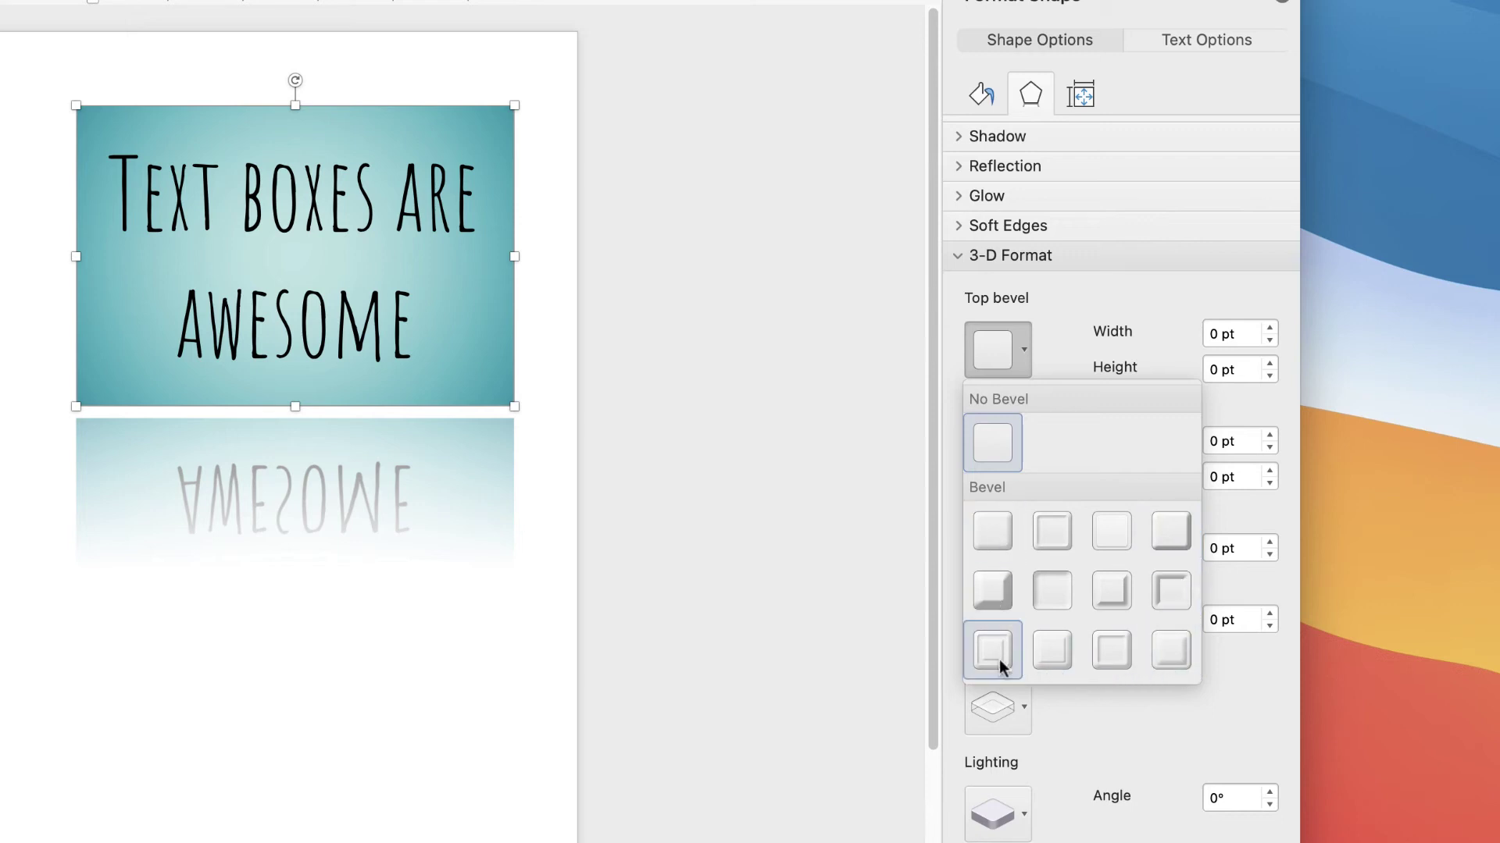
left_click(1172, 534)
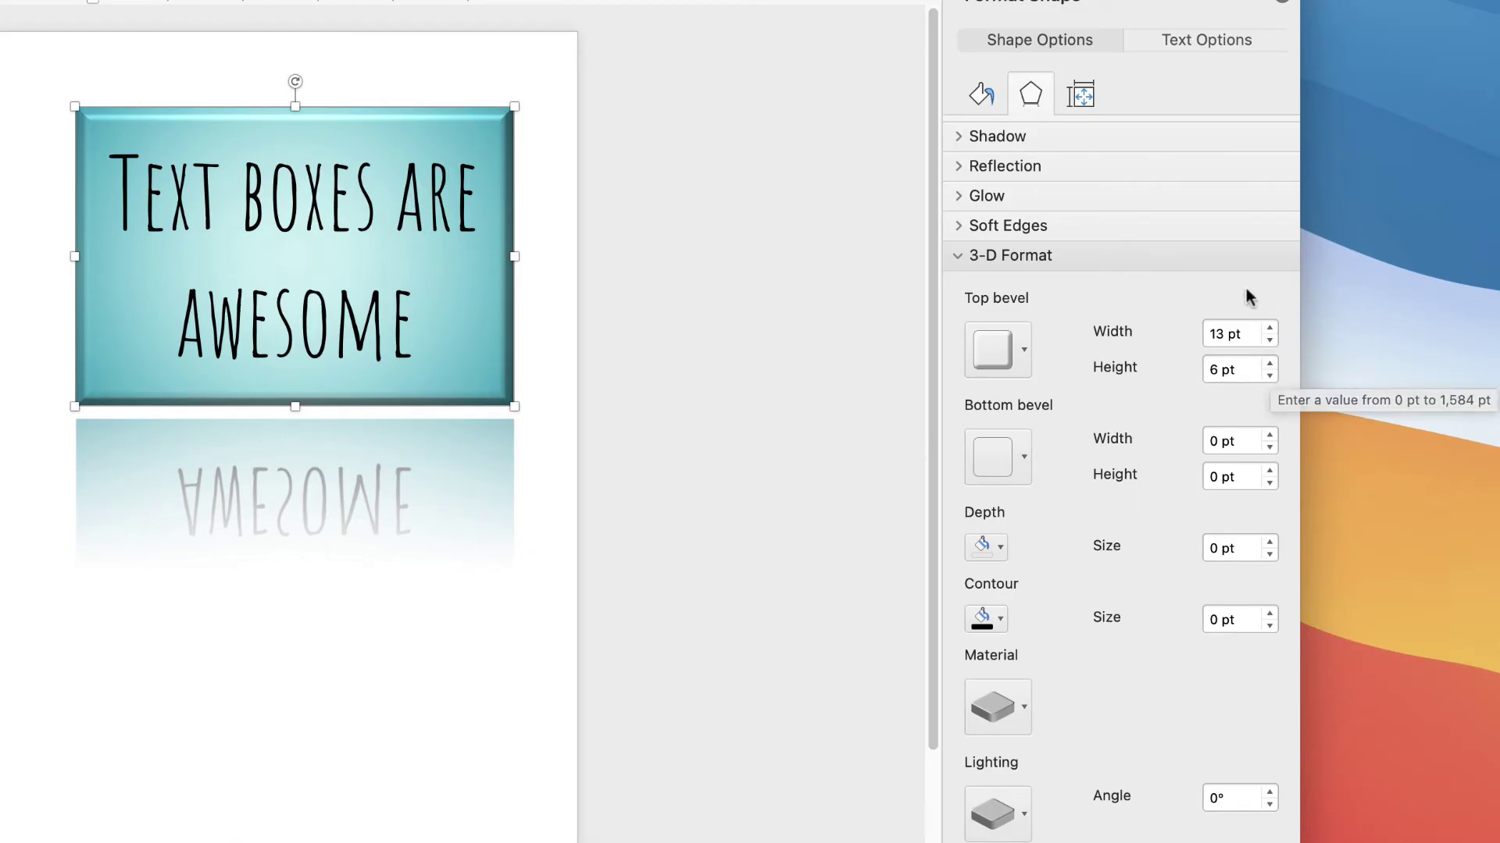
left_click(1269, 329)
left_click(1269, 329)
left_click(1269, 329)
left_click(1269, 329)
left_click(1269, 329)
left_click(1269, 329)
left_click(1269, 329)
left_click(1269, 329)
left_click(1269, 329)
left_click(1269, 329)
left_click(1269, 329)
left_click(1269, 329)
left_click(1269, 329)
left_click(1269, 329)
left_click(1269, 329)
left_click(1269, 329)
left_click(1269, 329)
left_click(1270, 329)
left_click(1269, 329)
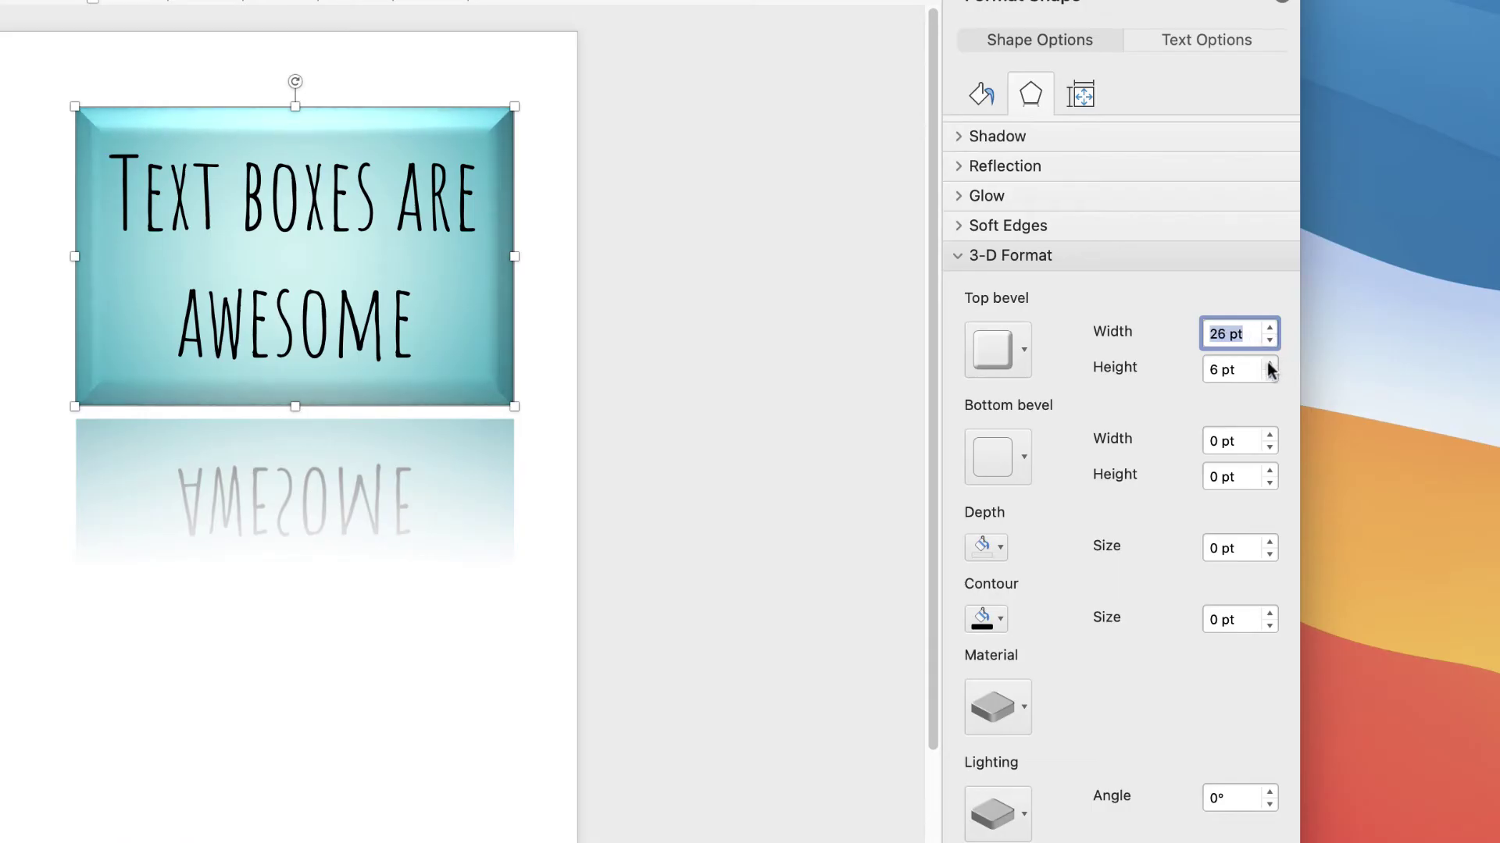
Set the top bevel's height to 8 pt.
left_click(1269, 364)
left_click(1269, 364)
left_click(1270, 363)
left_click(1269, 364)
left_click(1270, 364)
left_click(1269, 364)
left_click(1270, 364)
left_click(1269, 375)
left_click(1269, 376)
left_click(1269, 376)
left_click(1269, 376)
left_click(1269, 376)
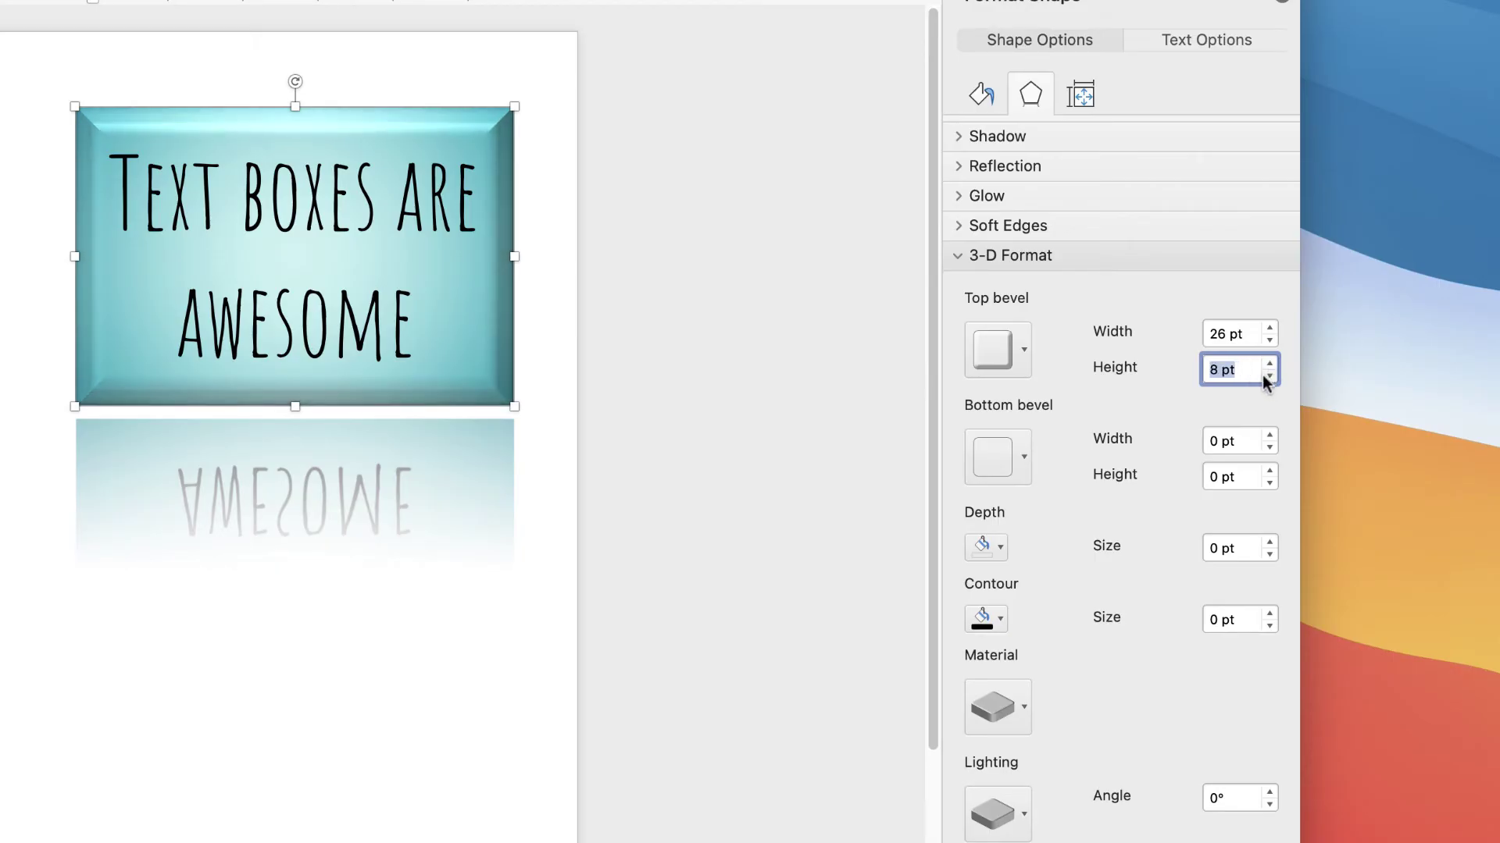
Compare the Standard 3-D materials on the text box and settle on the second one.
left_click(1023, 704)
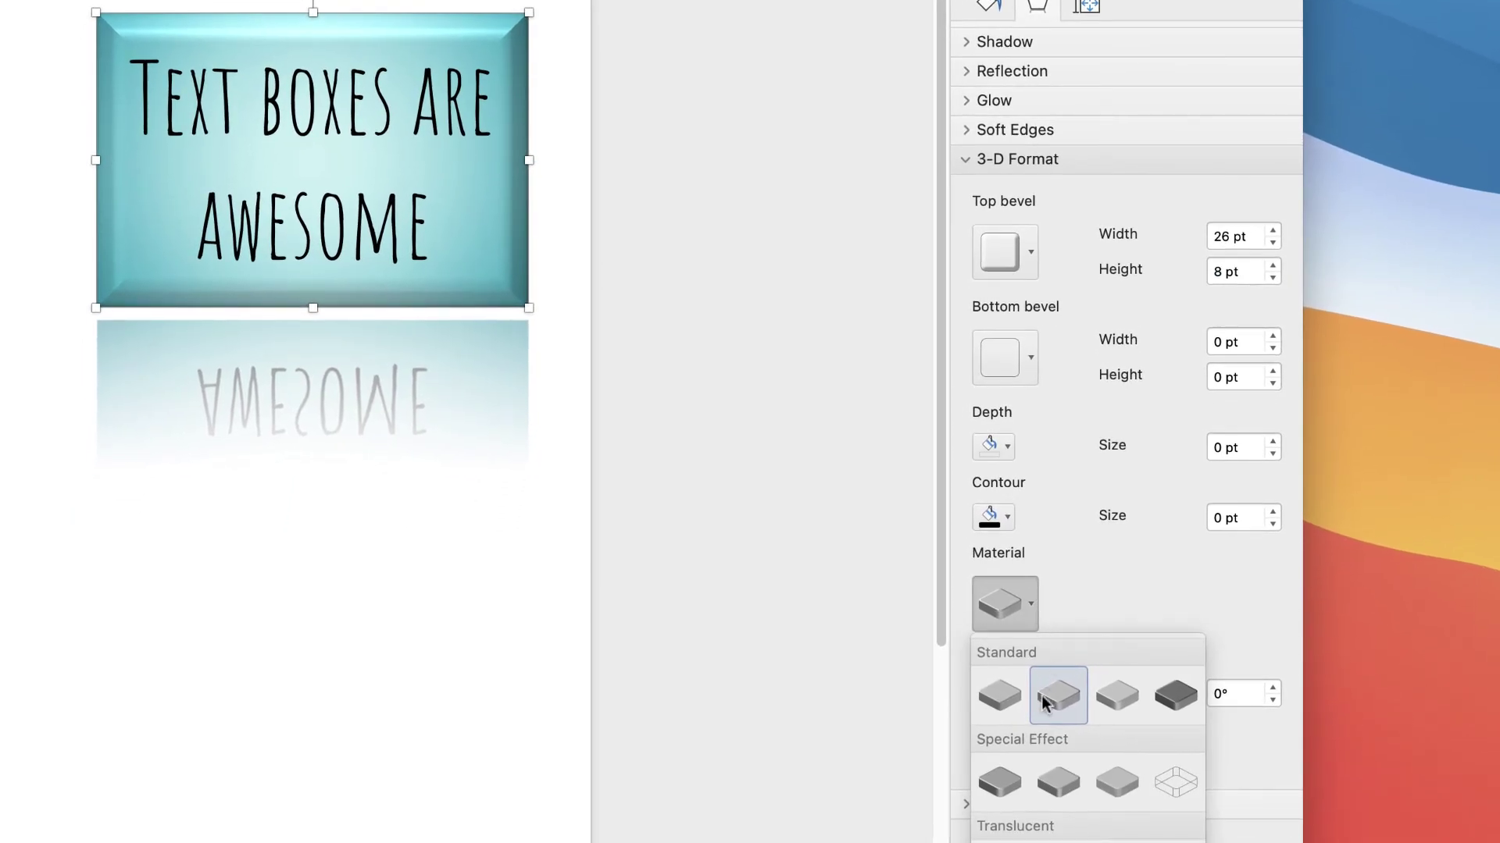
left_click(1115, 723)
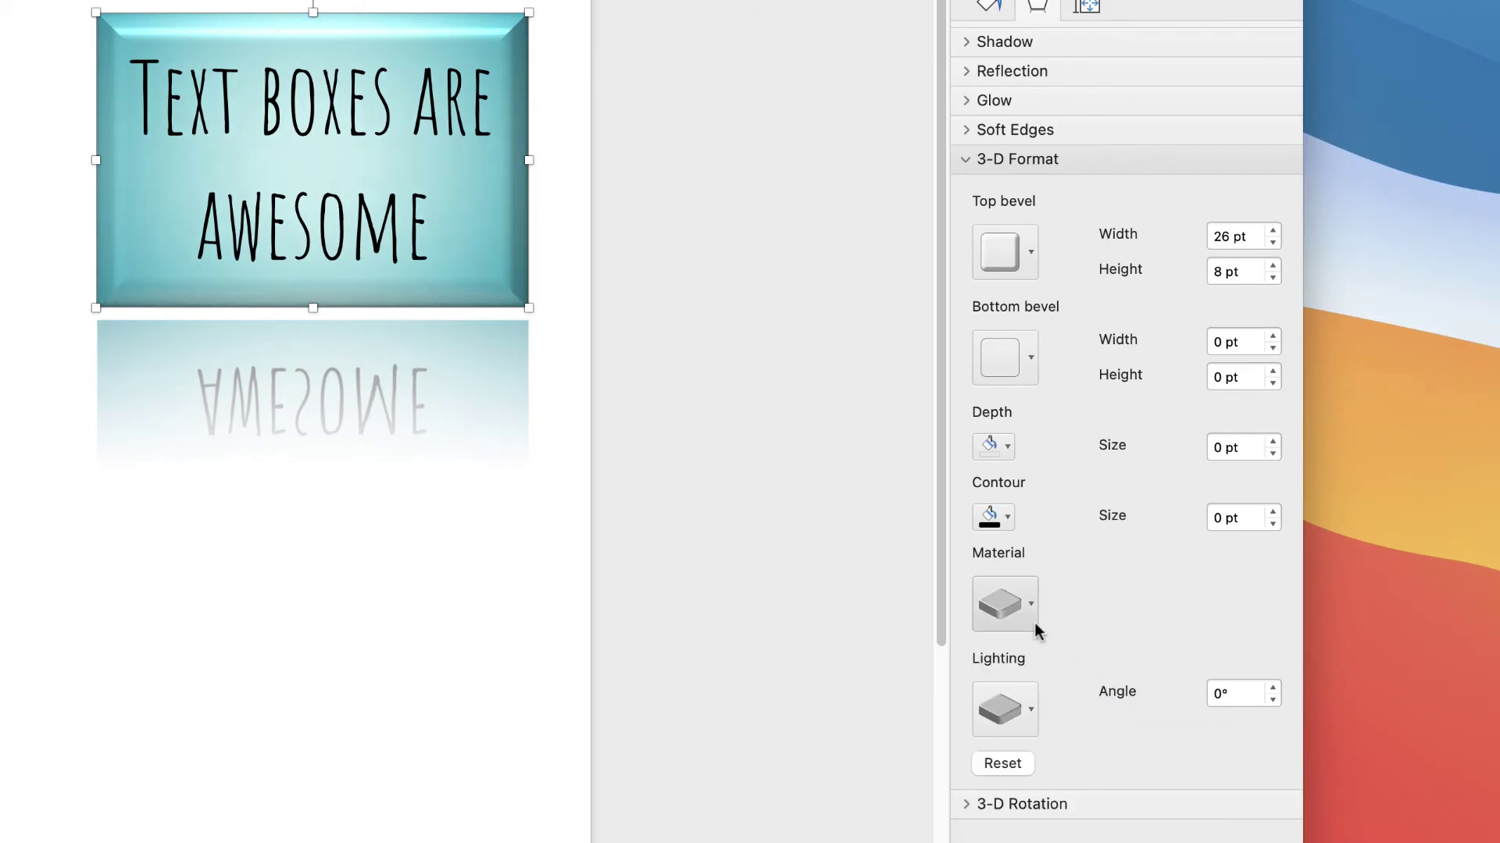
left_click(1016, 609)
left_click(998, 693)
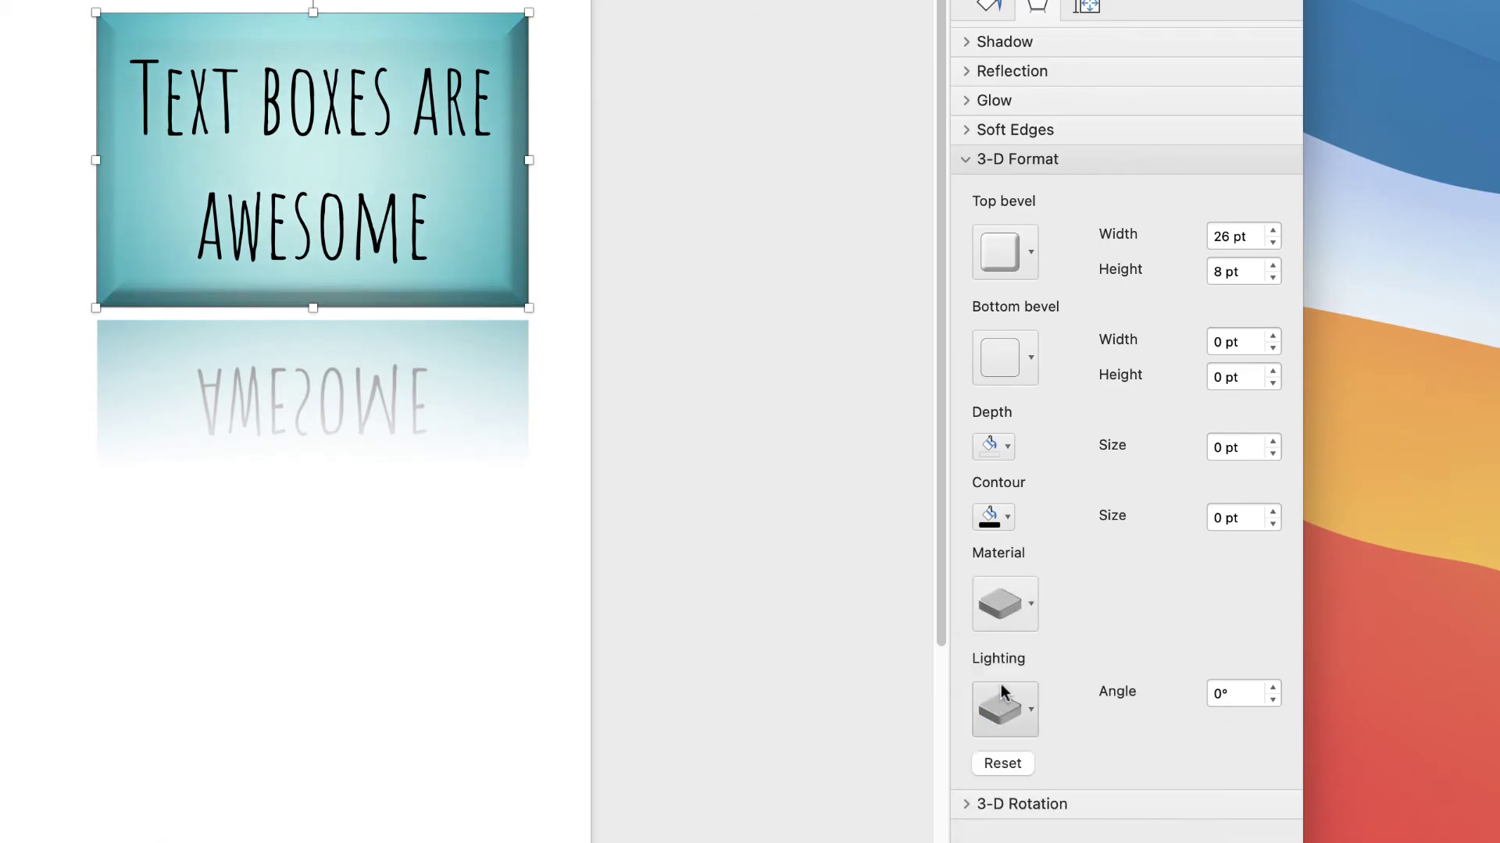
left_click(1030, 613)
left_click(1060, 697)
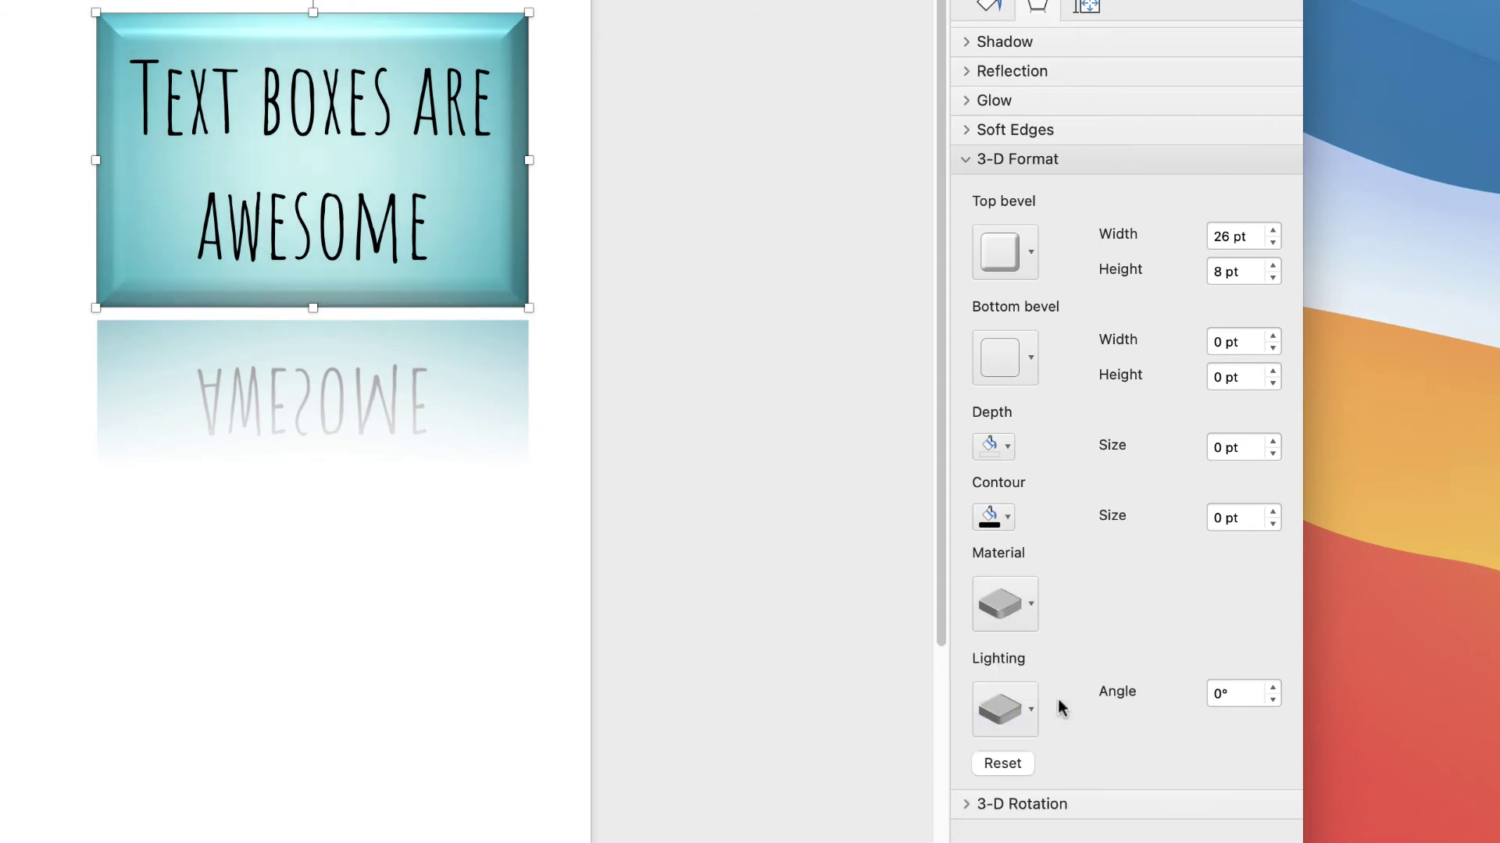
Try the Warm lighting presets on the bevelled text box and settle on the second Neutral lighting preset.
left_click(1032, 710)
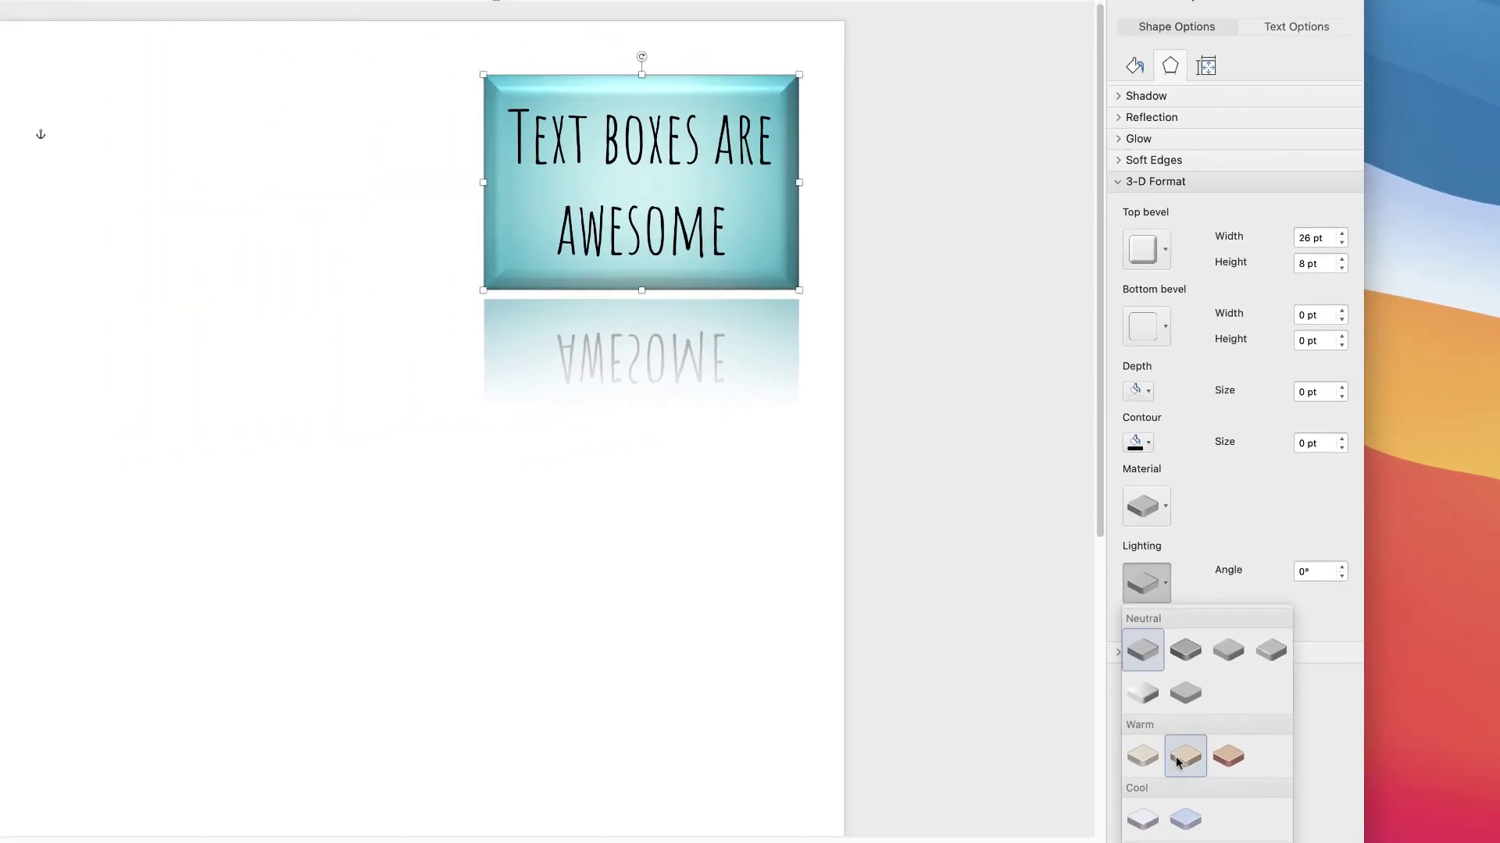
left_click(1145, 817)
left_click(1165, 586)
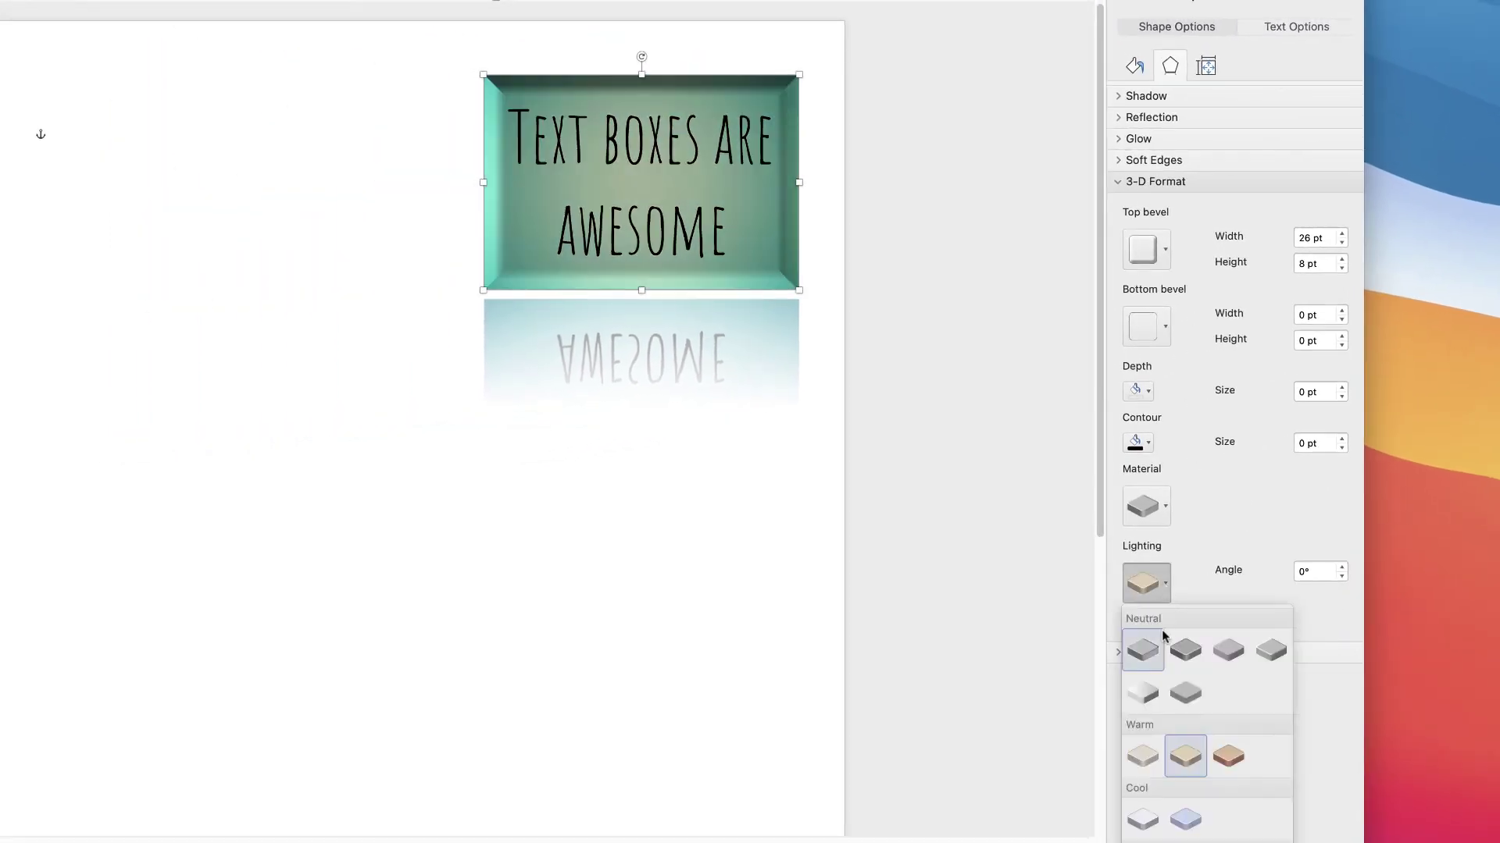
left_click(1143, 757)
left_click(1156, 593)
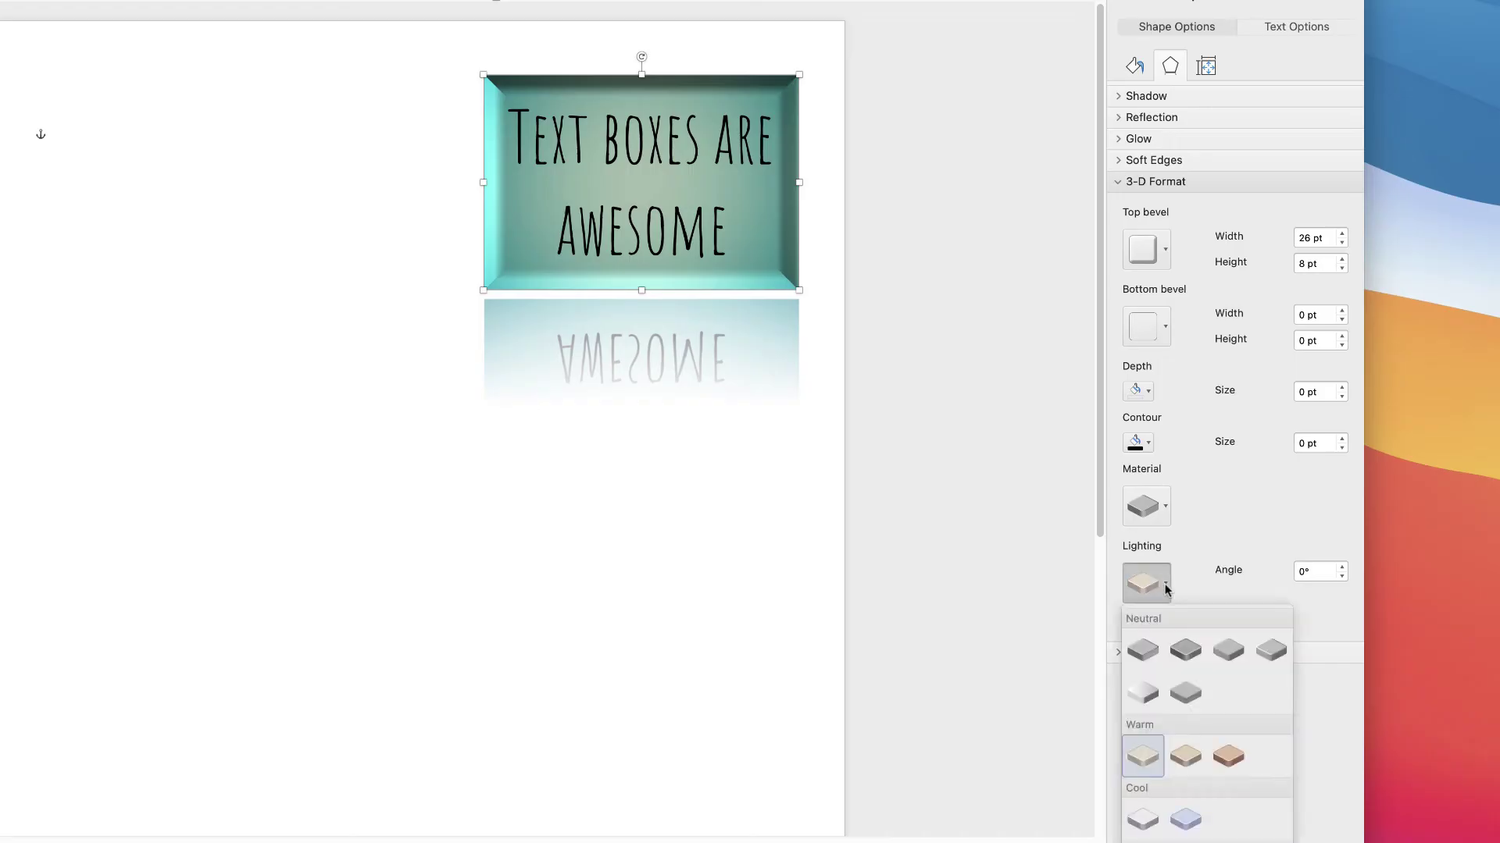
left_click(1229, 756)
left_click(1156, 603)
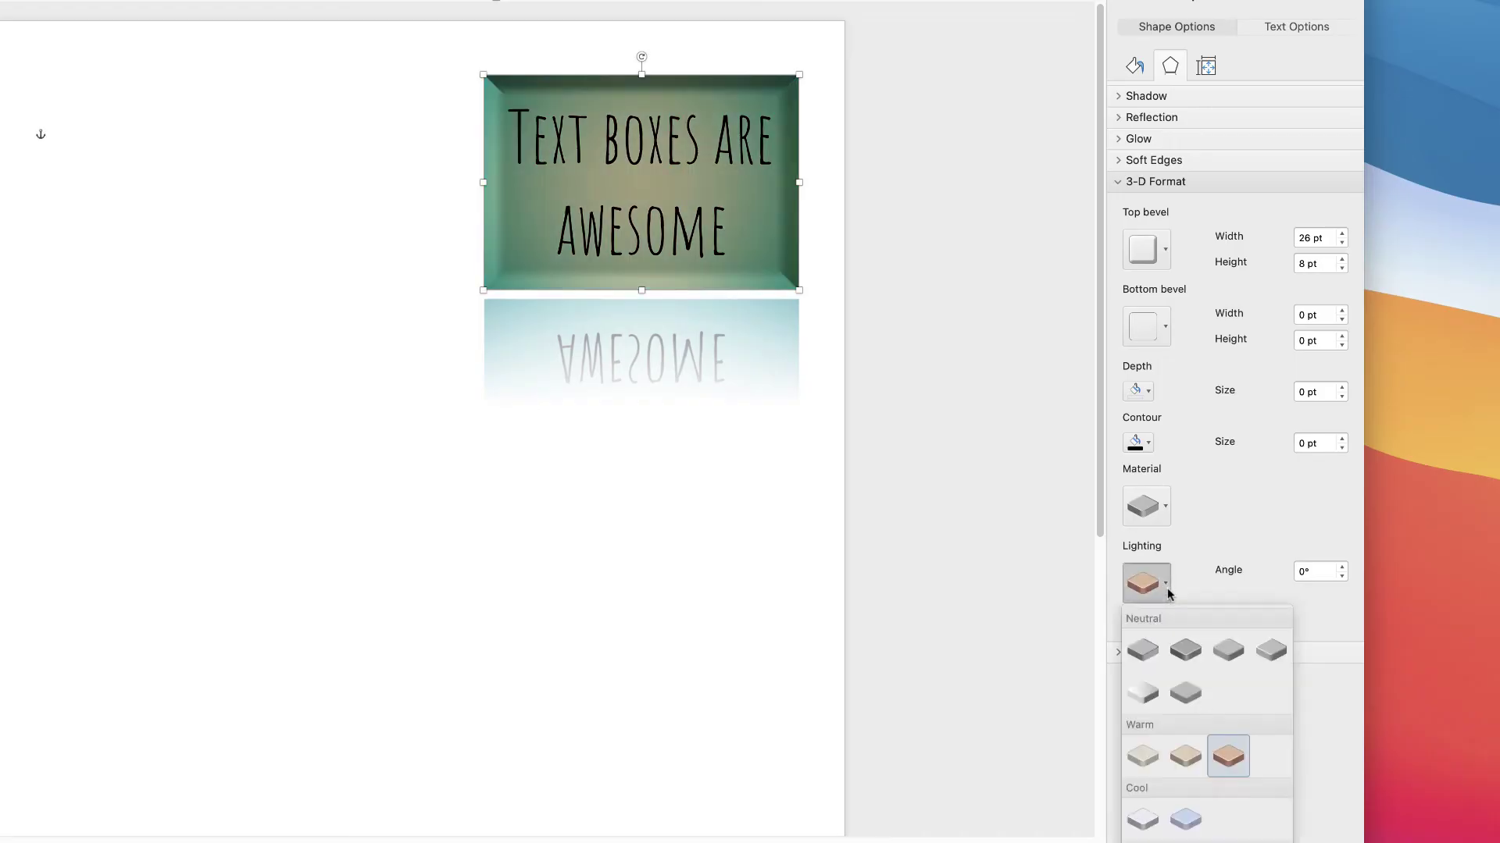
left_click(1184, 646)
left_click(1129, 182)
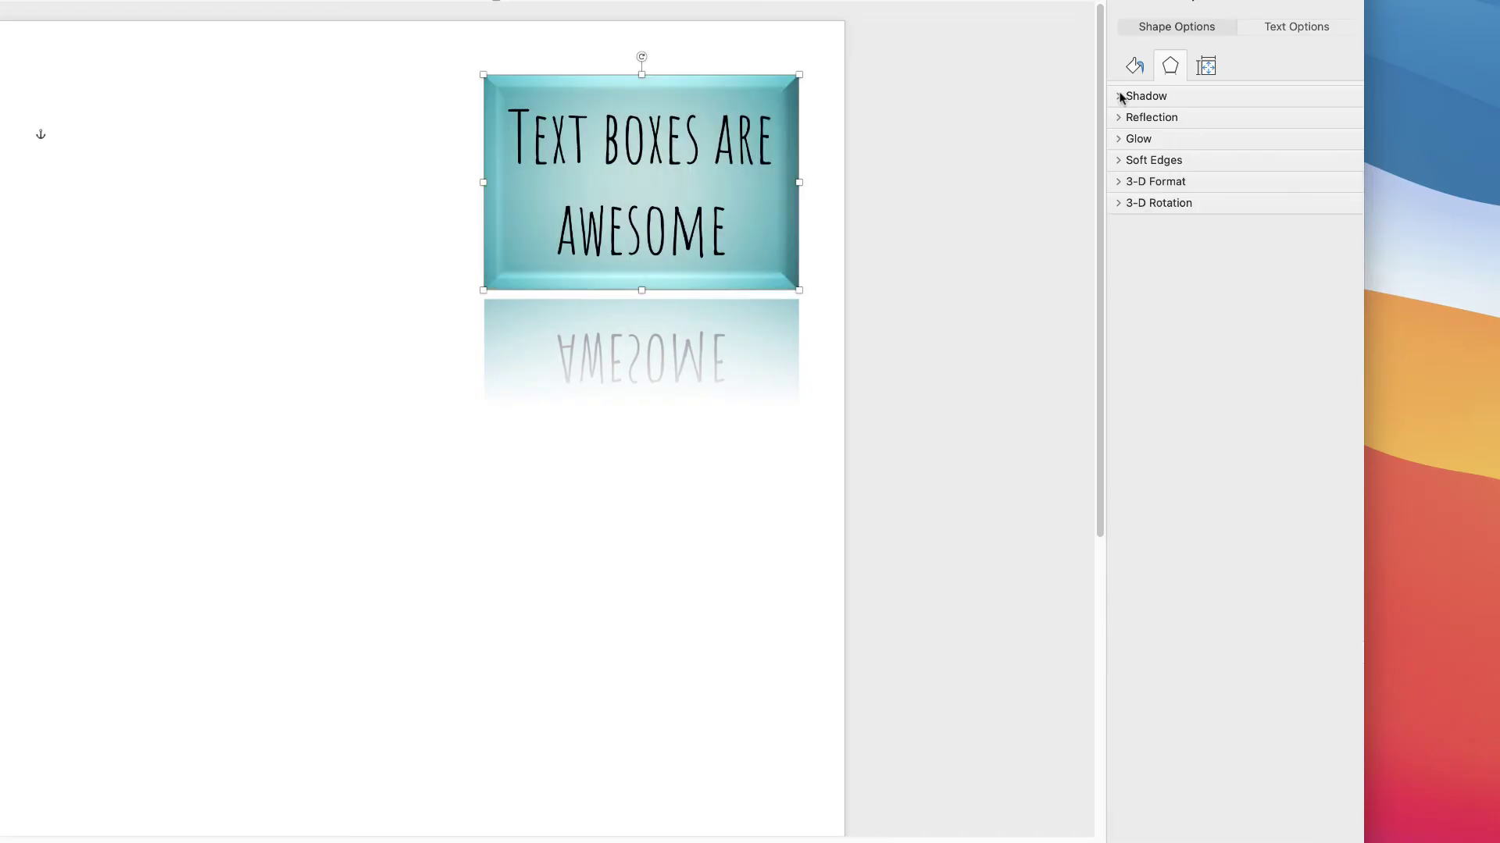
Remove the text box's reflection by applying the No Reflection preset.
left_click(1122, 97)
left_click(1121, 98)
left_click(1142, 119)
left_click(1342, 147)
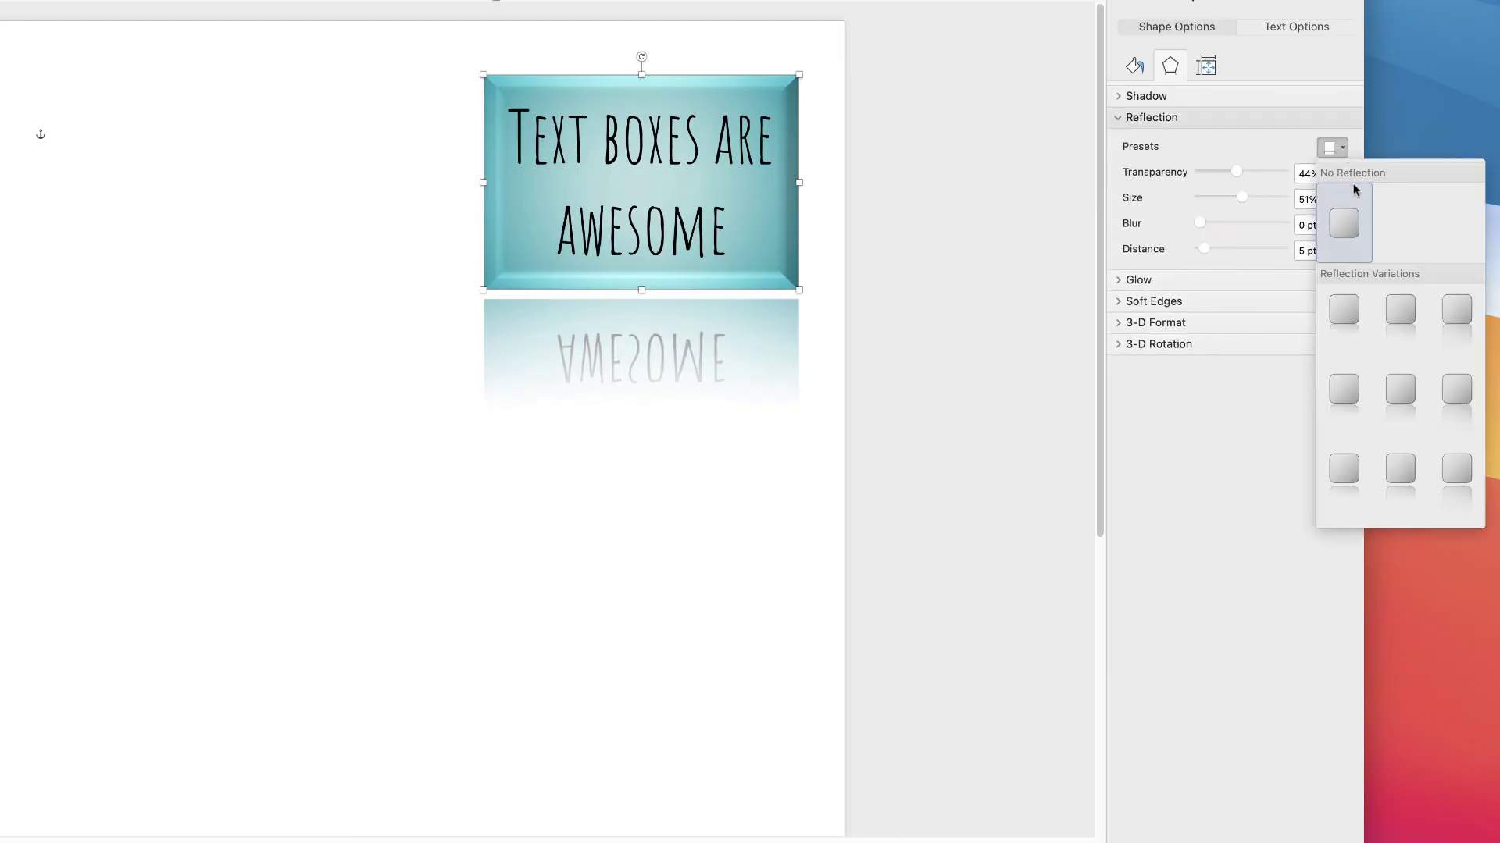
left_click(1345, 222)
left_click(1117, 119)
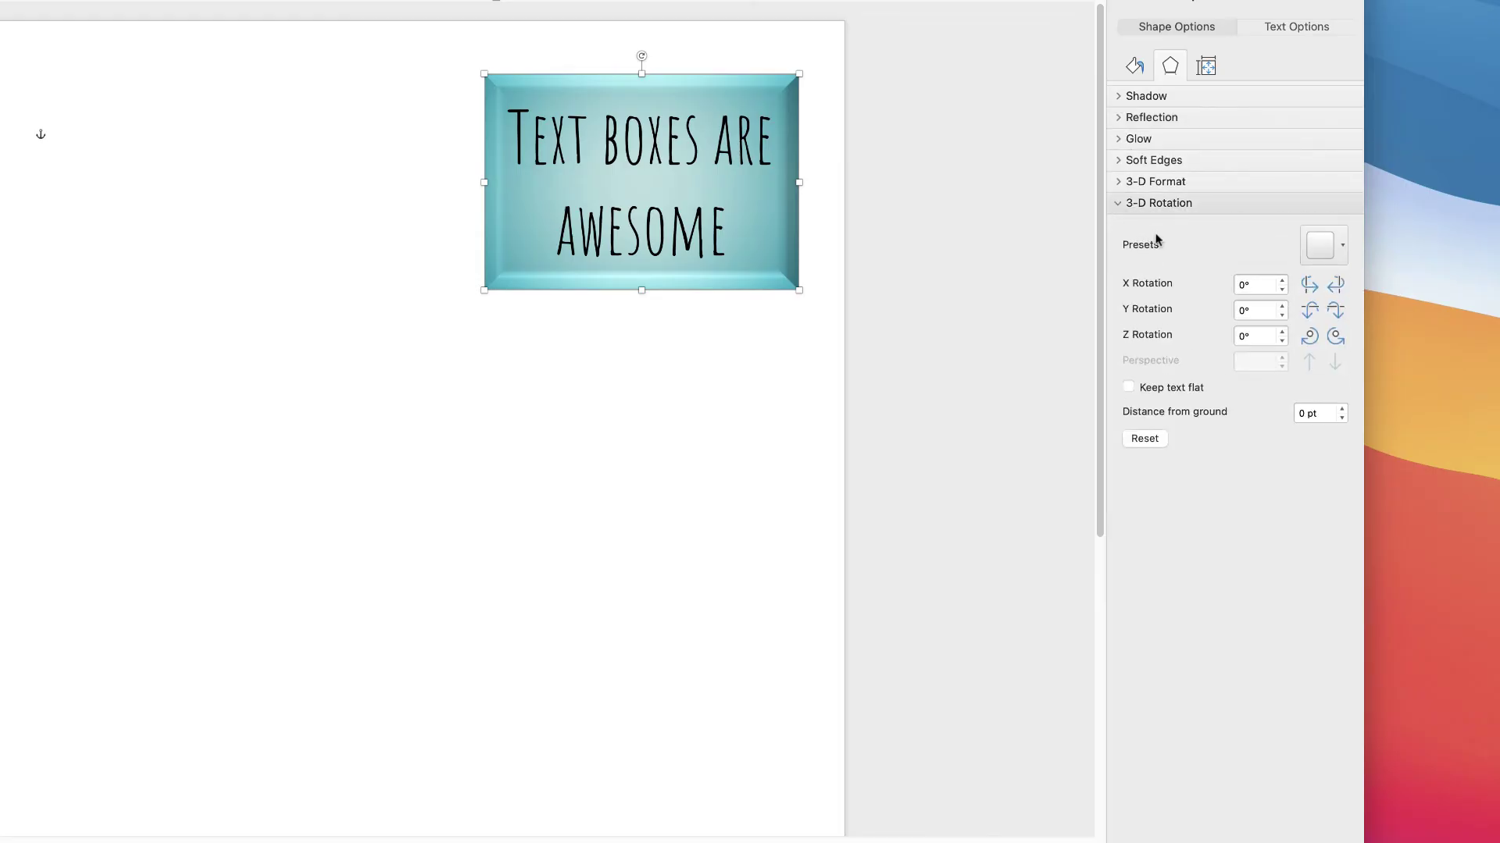
Try three different Parallel 3-D rotation presets on the text box.
left_click(1344, 248)
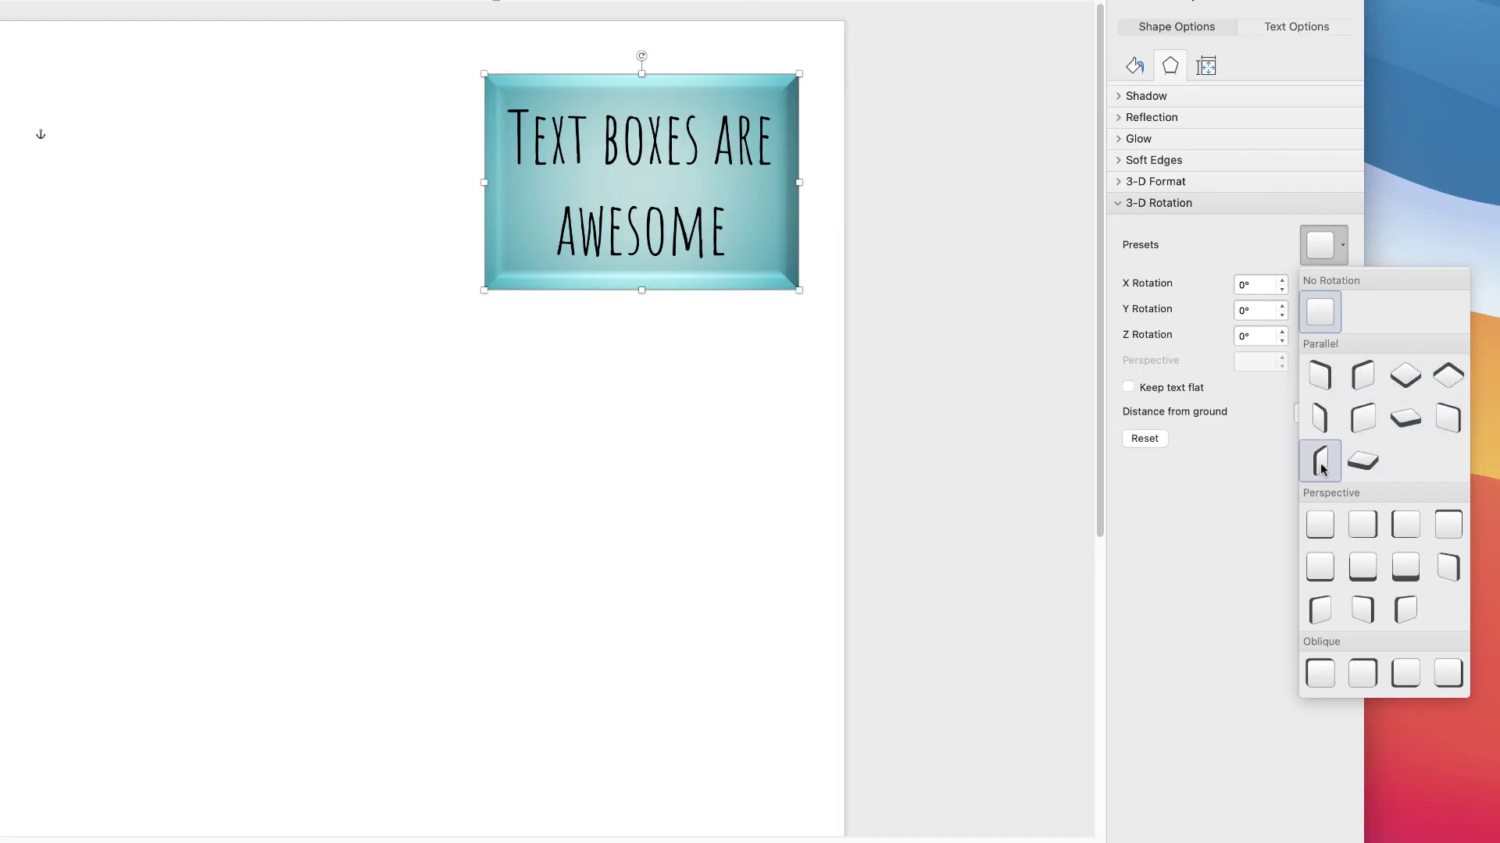
left_click(1320, 420)
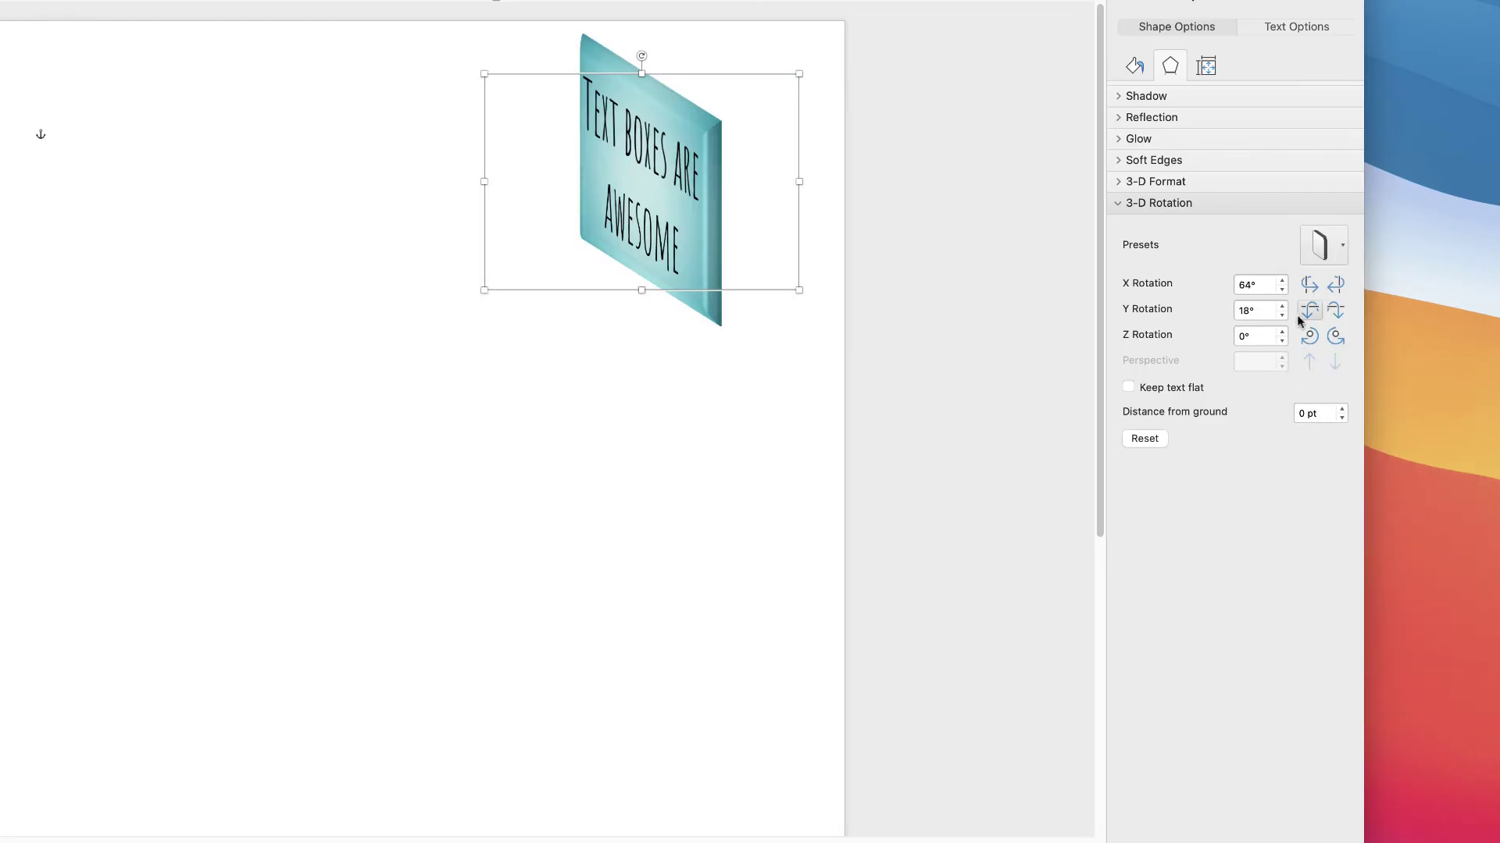
left_click(1344, 248)
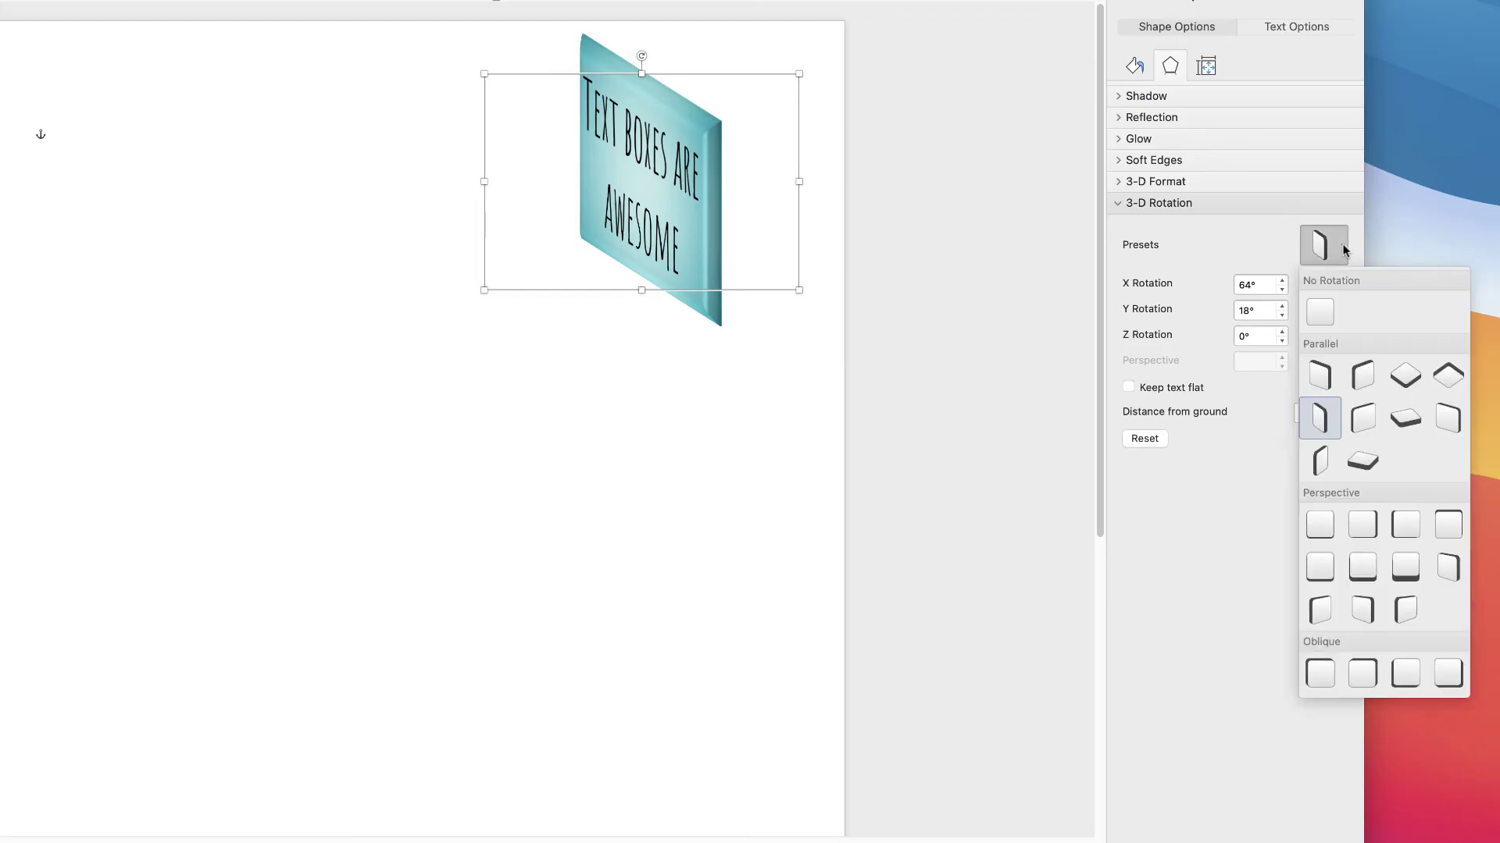
left_click(1436, 405)
left_click(1343, 247)
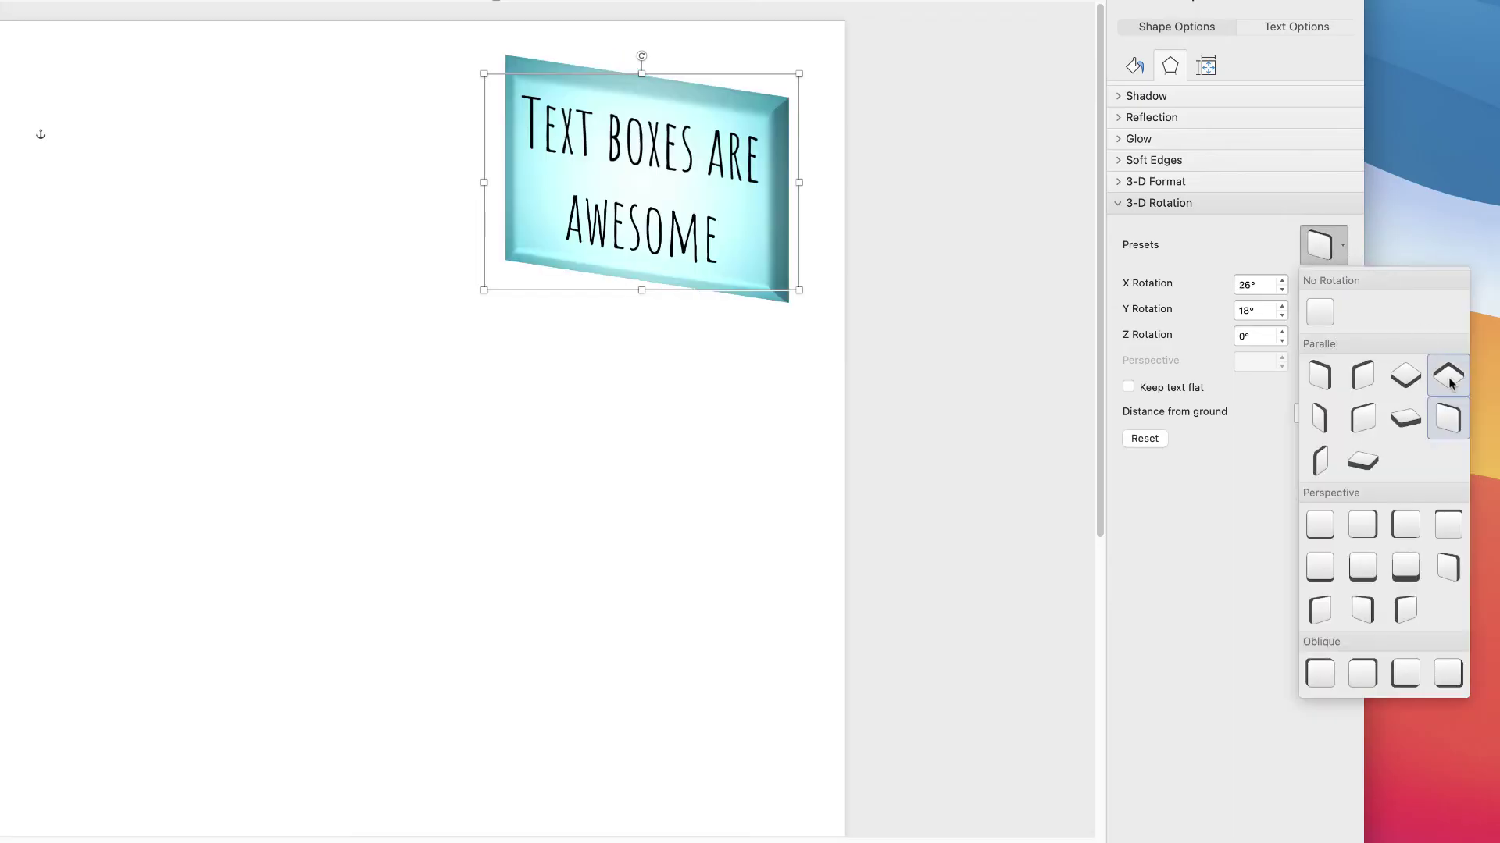
left_click(1449, 377)
Try further 3-D rotation presets, including Oblique ones, and restore the text box to No Rotation.
left_click(1344, 249)
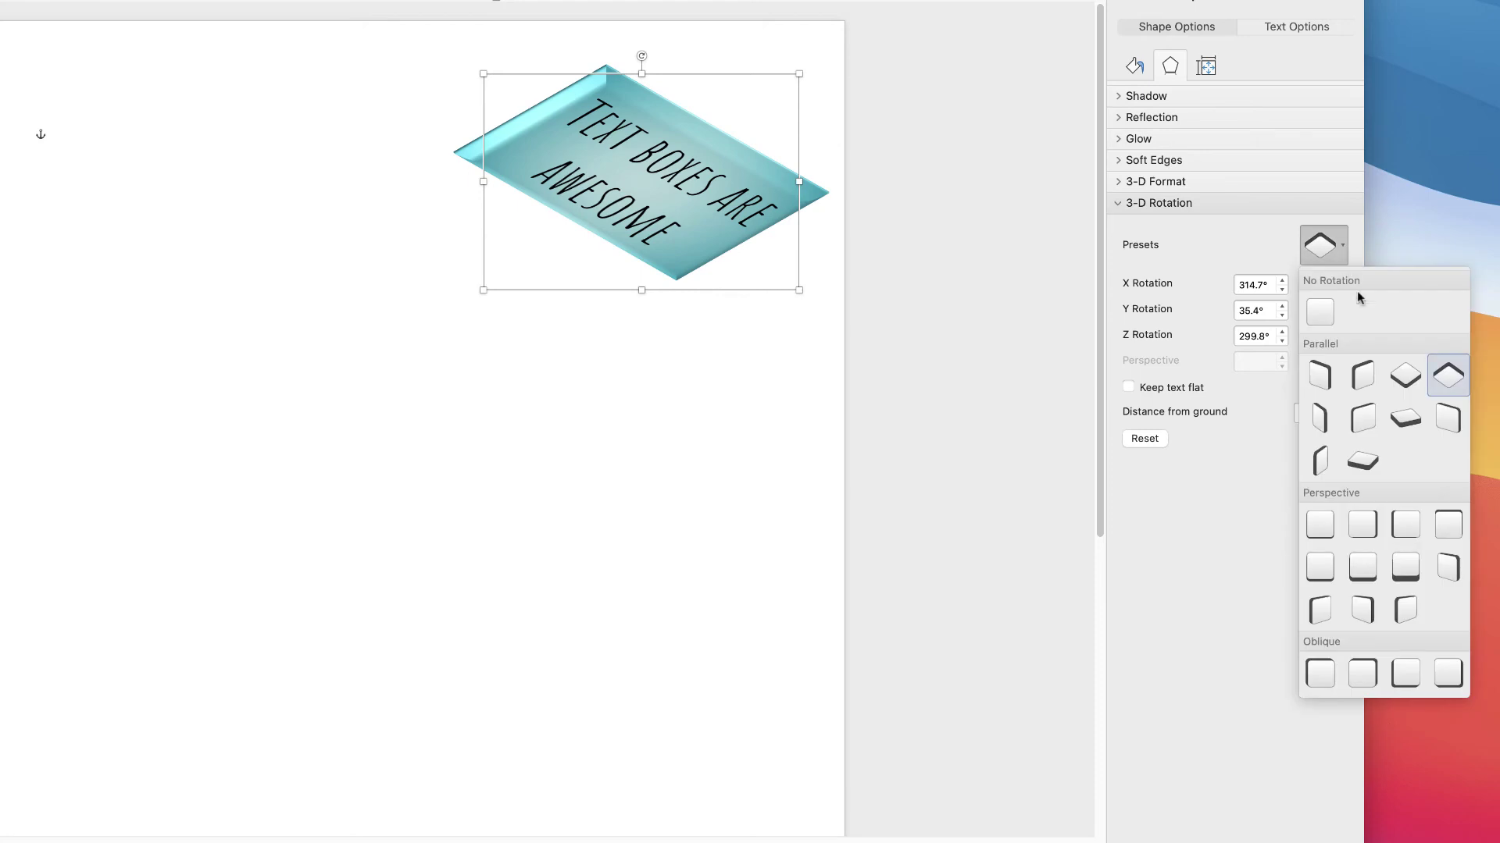
left_click(1388, 406)
left_click(1342, 247)
left_click(1320, 673)
left_click(1343, 247)
left_click(1320, 567)
left_click(1342, 247)
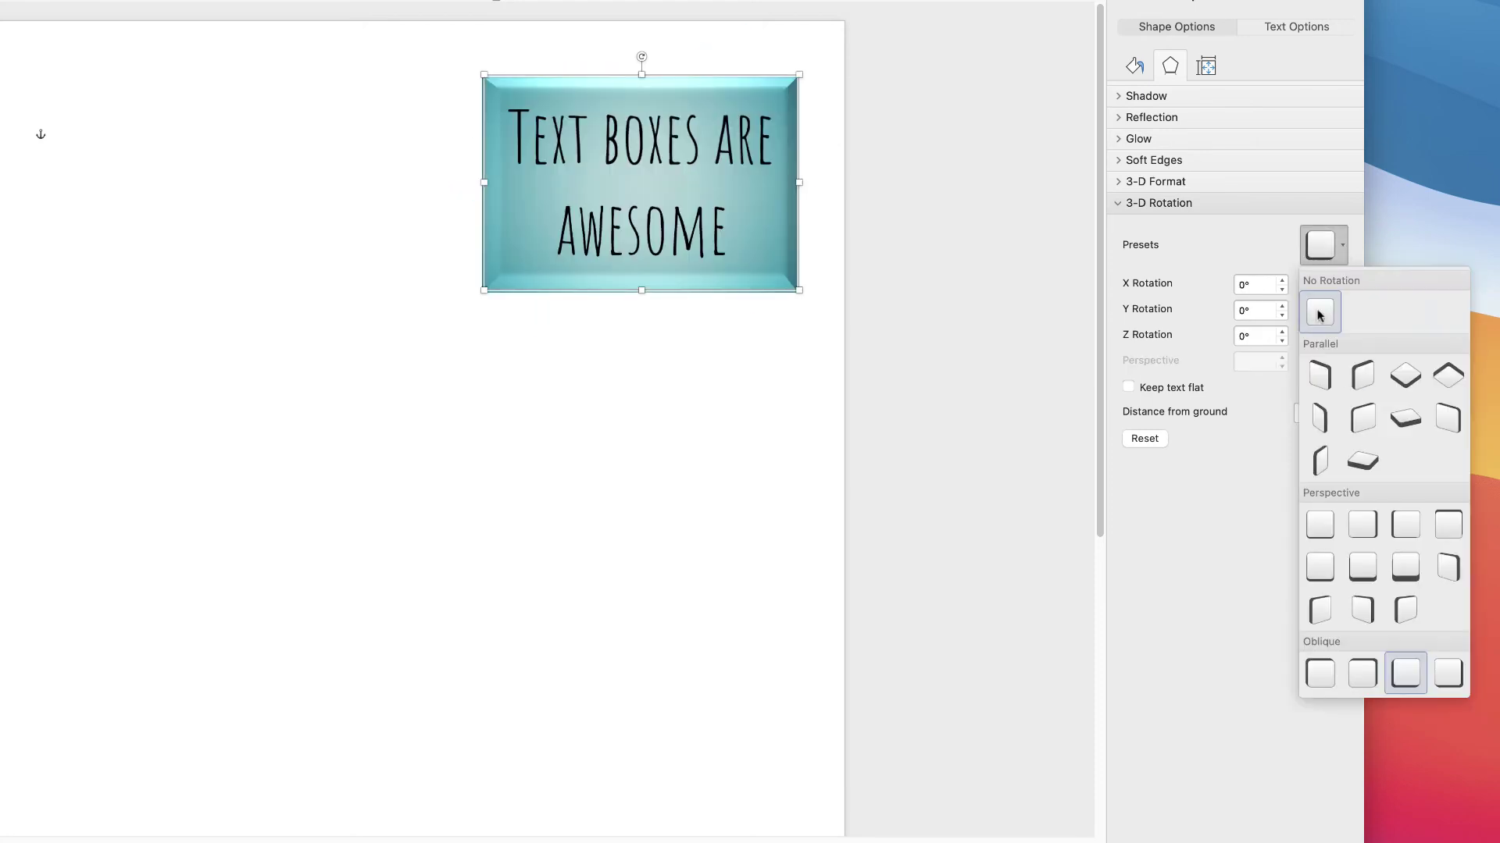
left_click(1363, 375)
left_click(1343, 247)
left_click(1363, 460)
left_click(1343, 247)
left_click(1320, 312)
left_click(1141, 203)
Examine the text box's layout settings, including the vertical alignment and text direction choices.
left_click(1205, 66)
left_click(1169, 65)
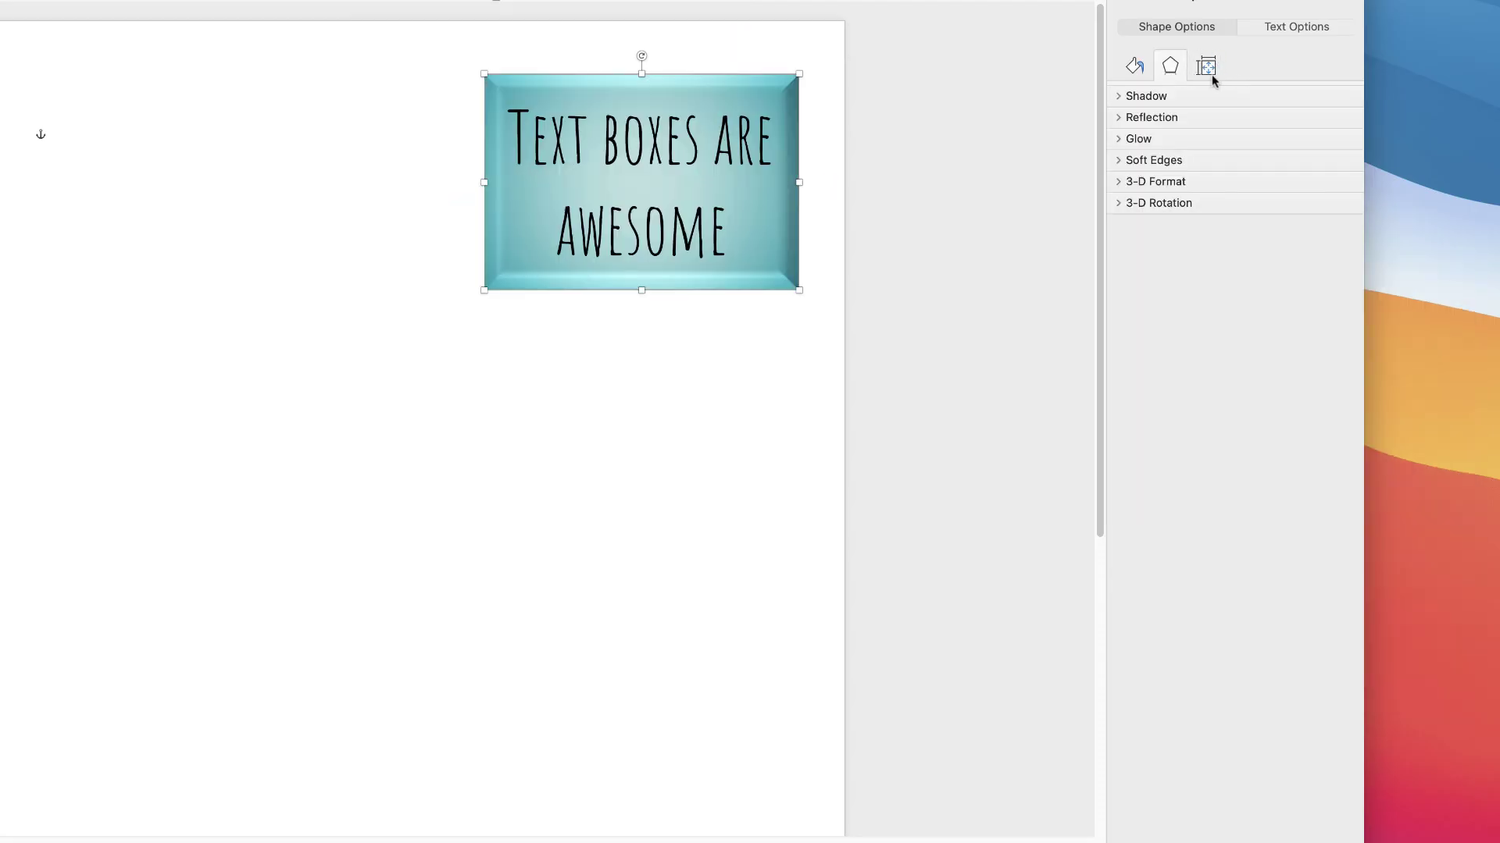
left_click(1207, 67)
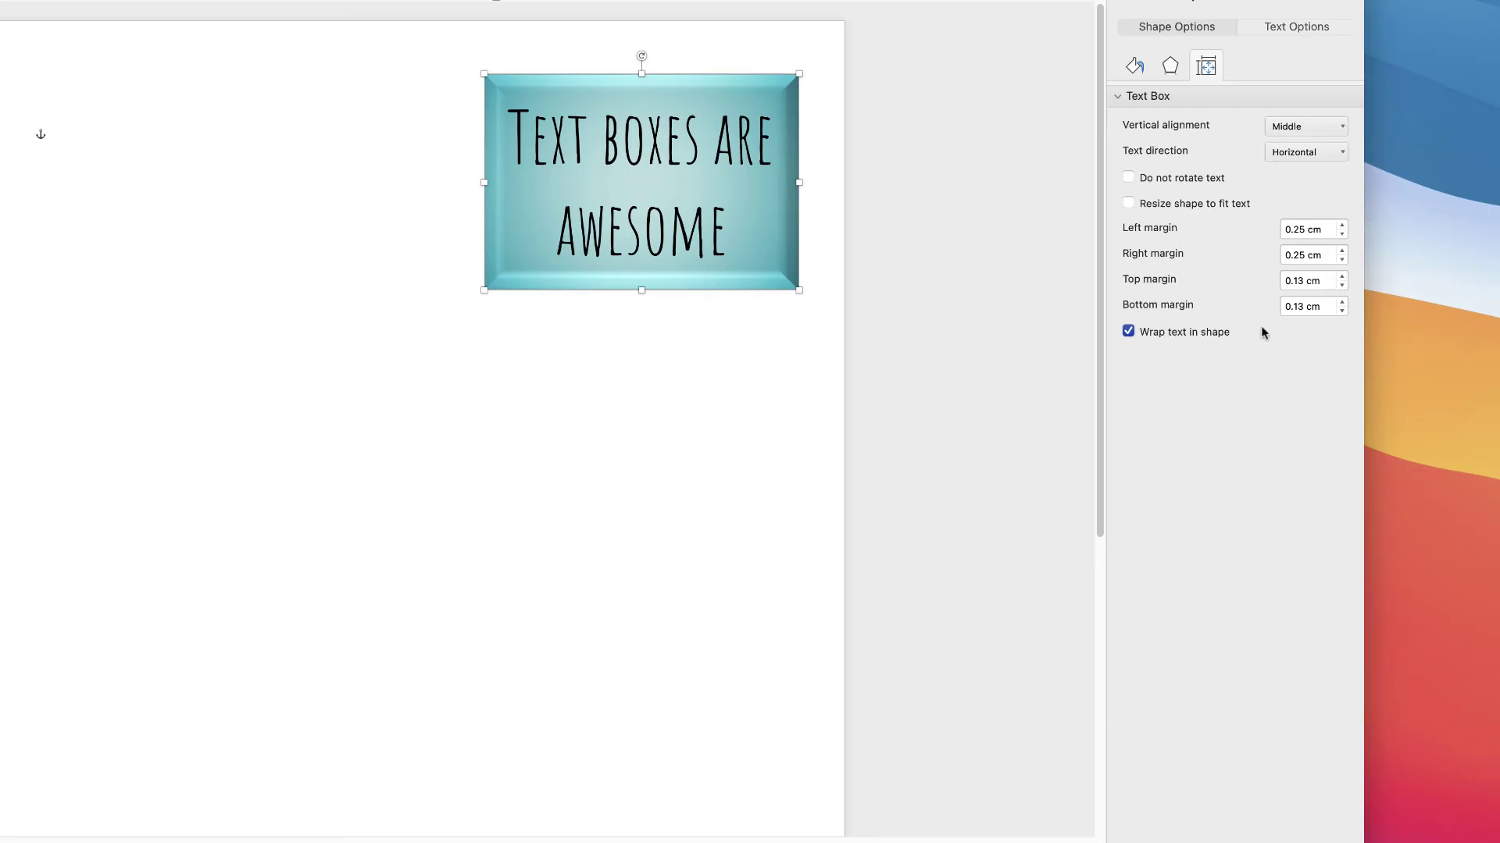
left_click(1343, 129)
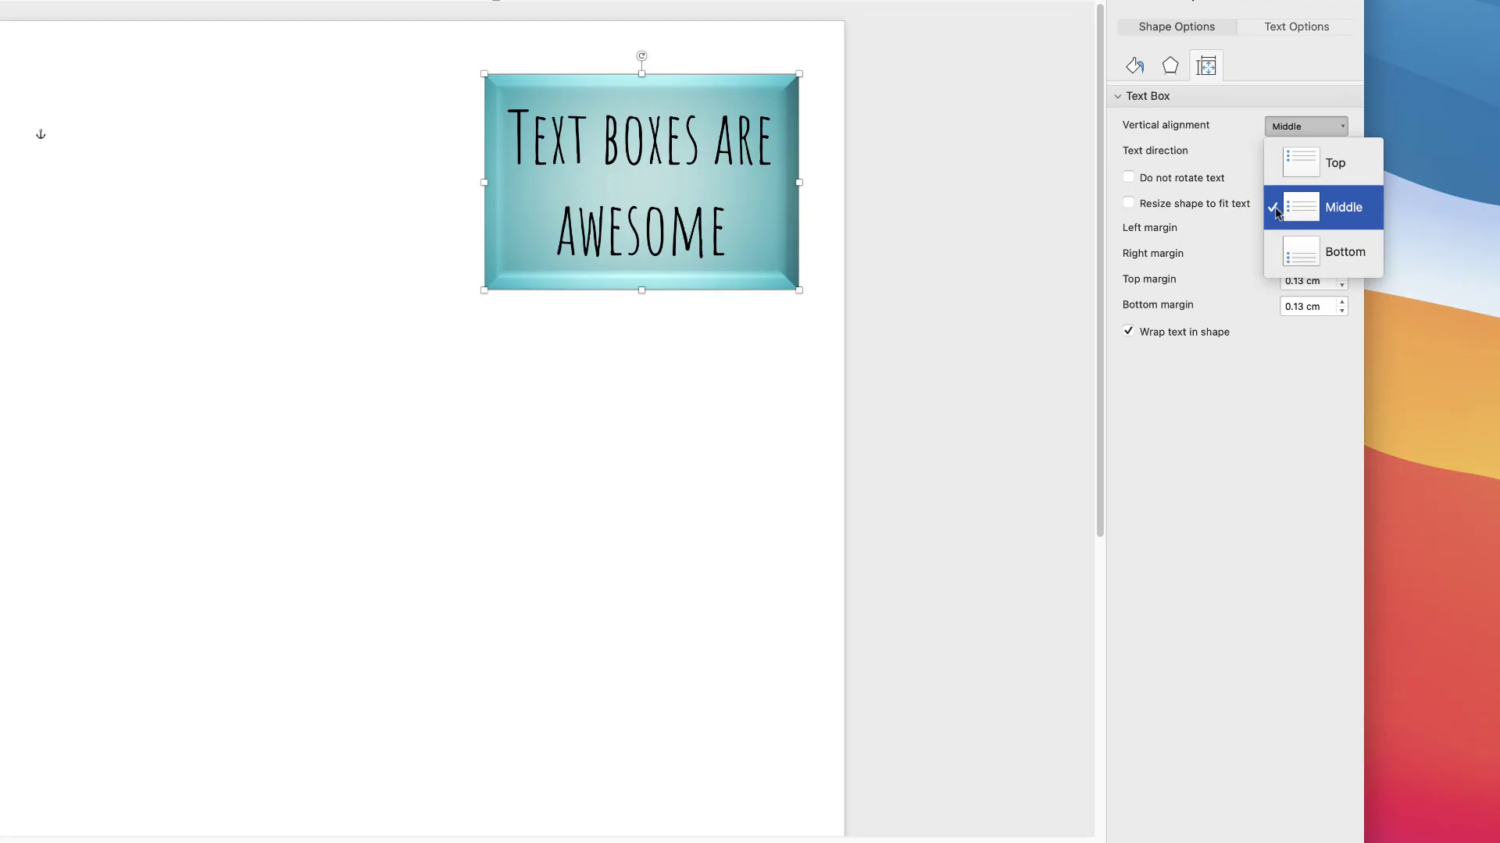
left_click(1343, 130)
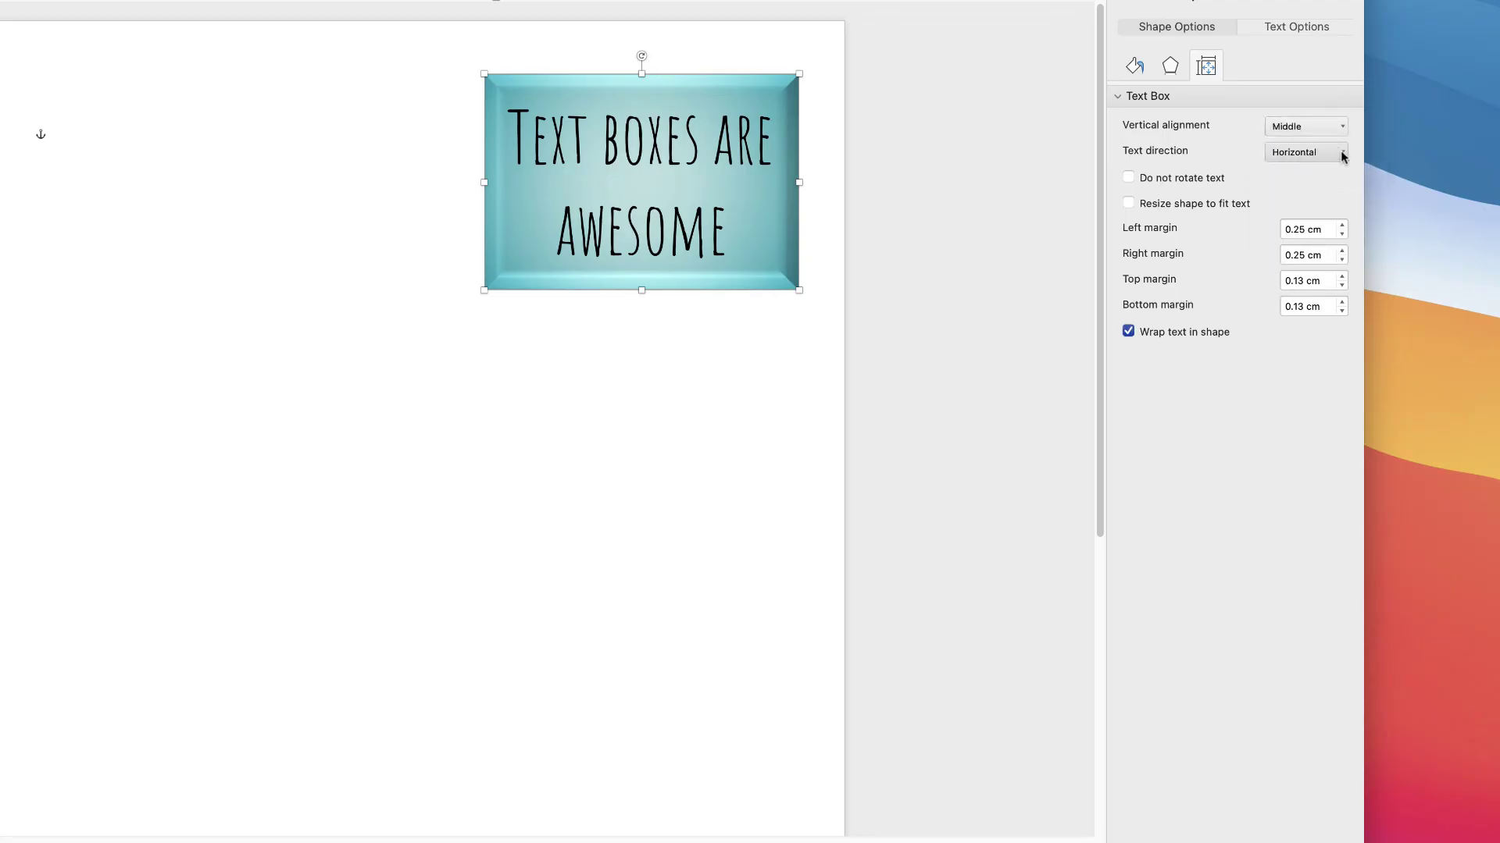
left_click(1343, 154)
left_click(1339, 233)
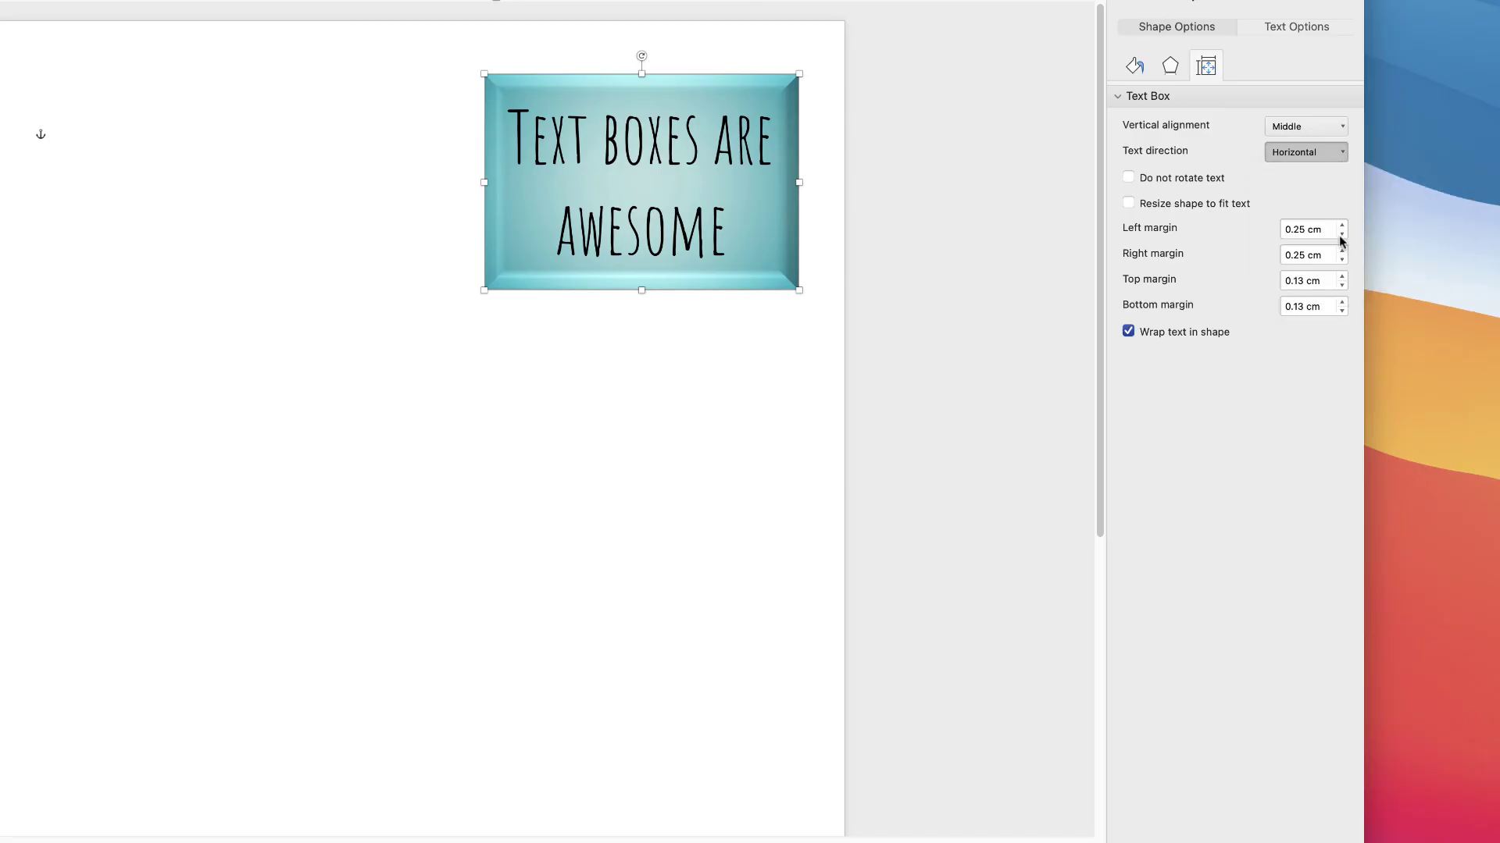
Try rotating the text in the text box by 90° and restore the Horizontal text direction.
left_click(1338, 154)
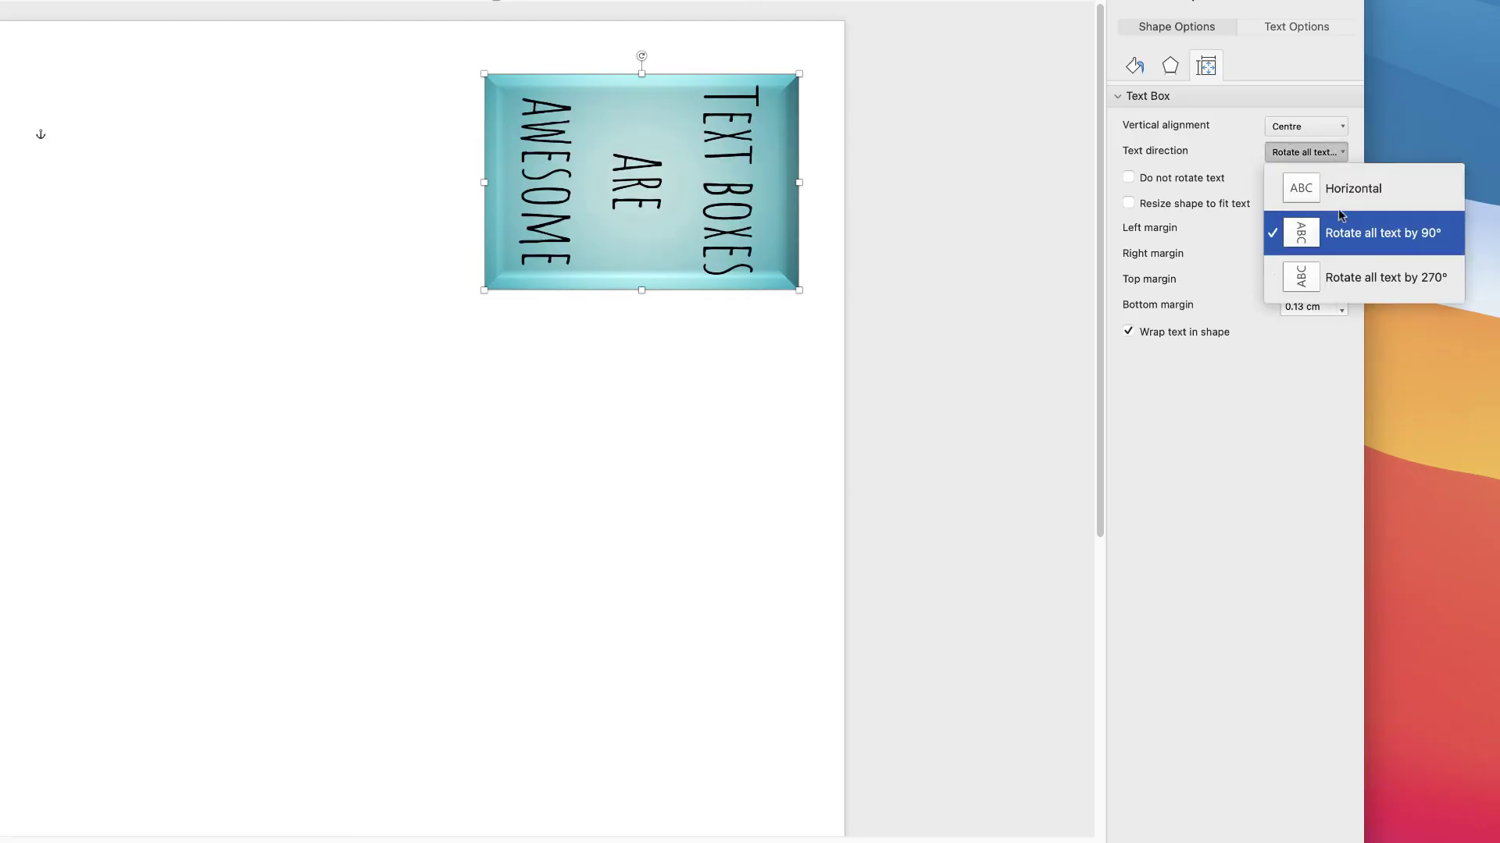
left_click(1323, 272)
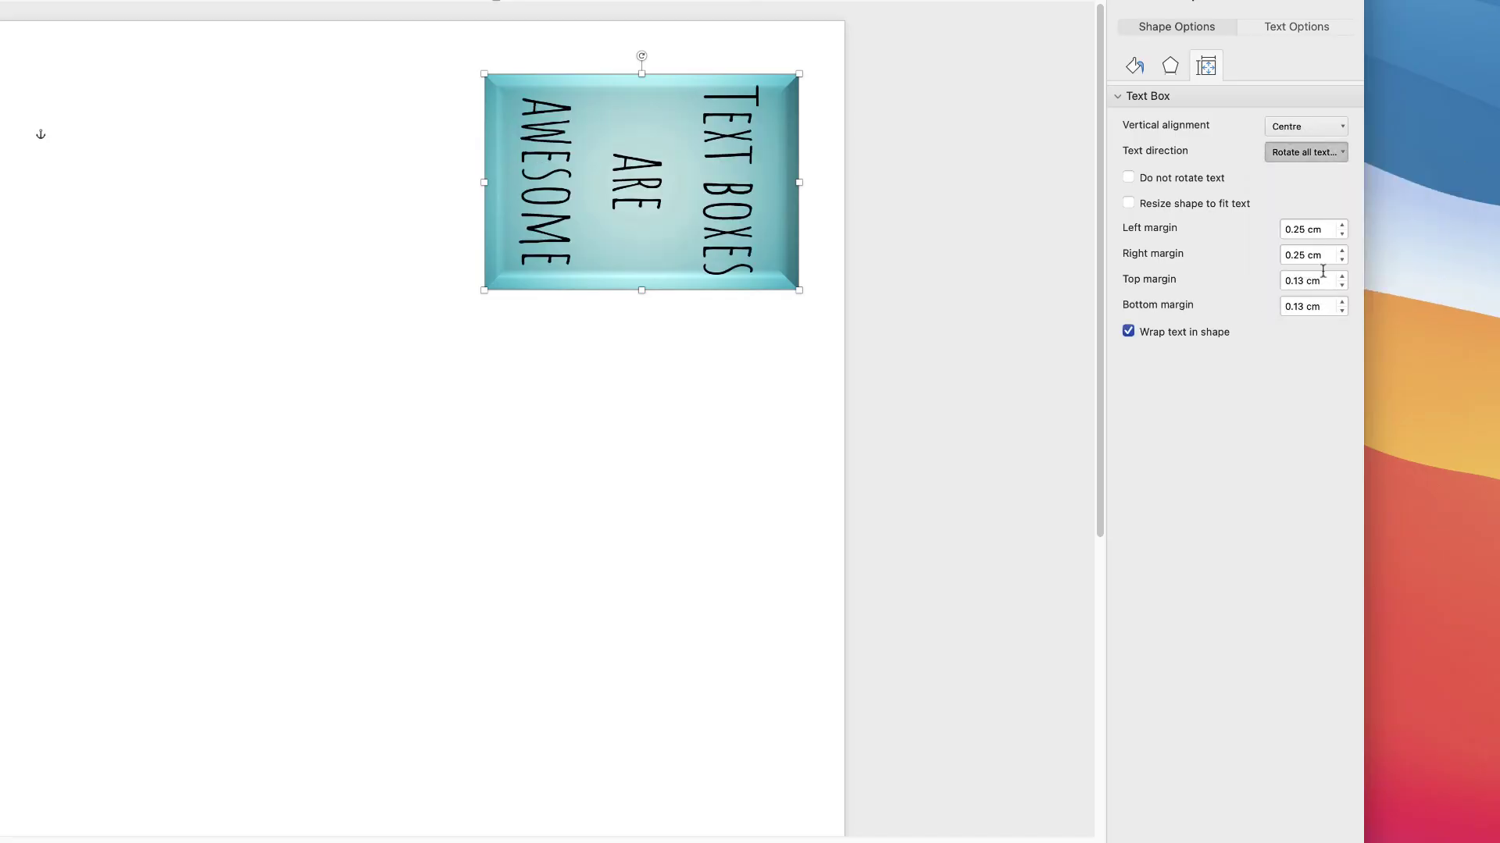
left_click(1336, 154)
left_click(1329, 192)
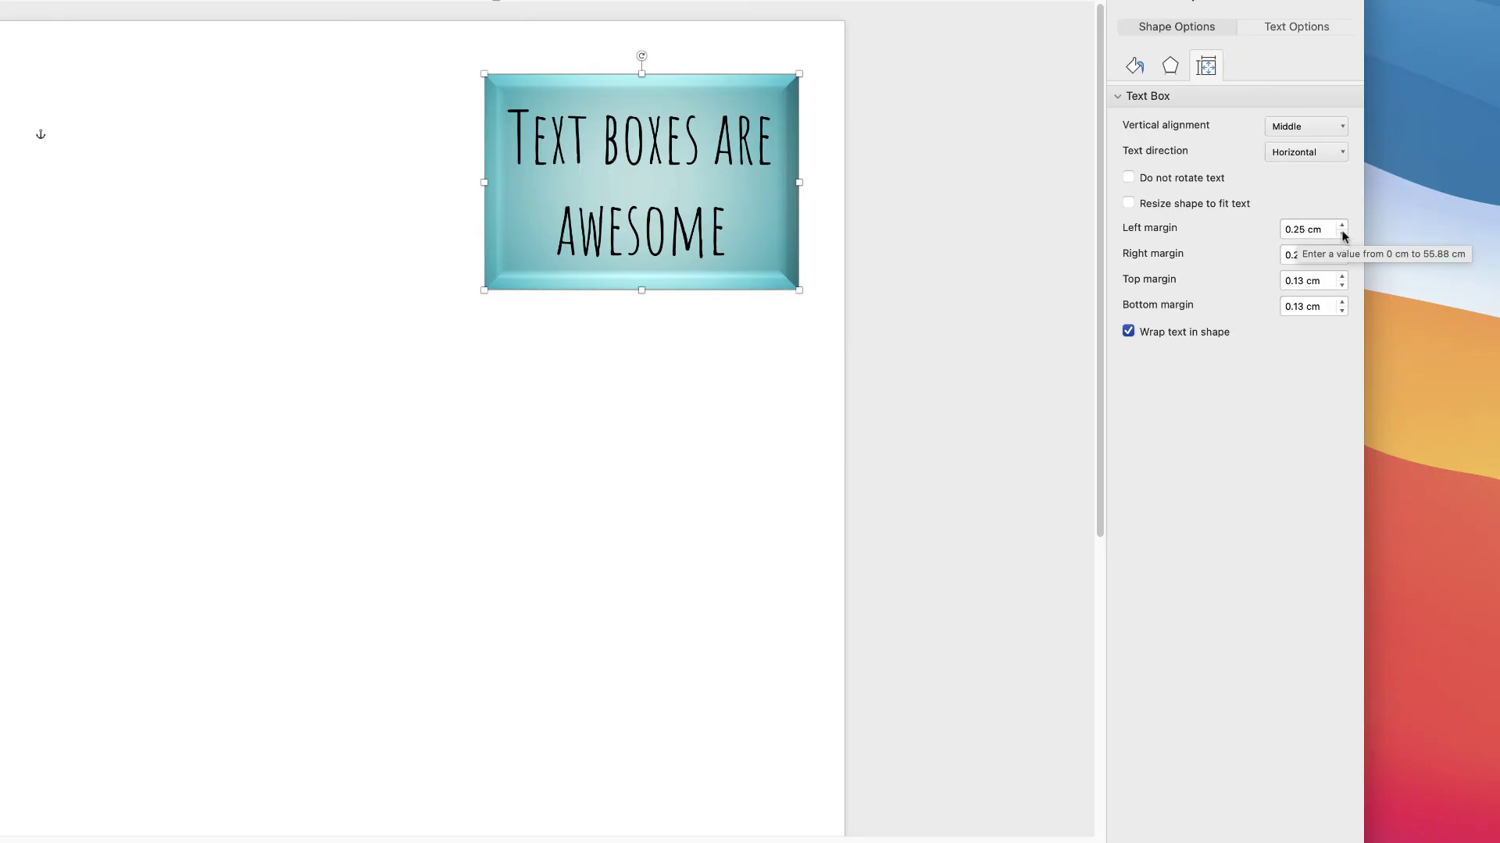
Set the text box's top, bottom, right and left margins to 0 cm.
left_click(1342, 286)
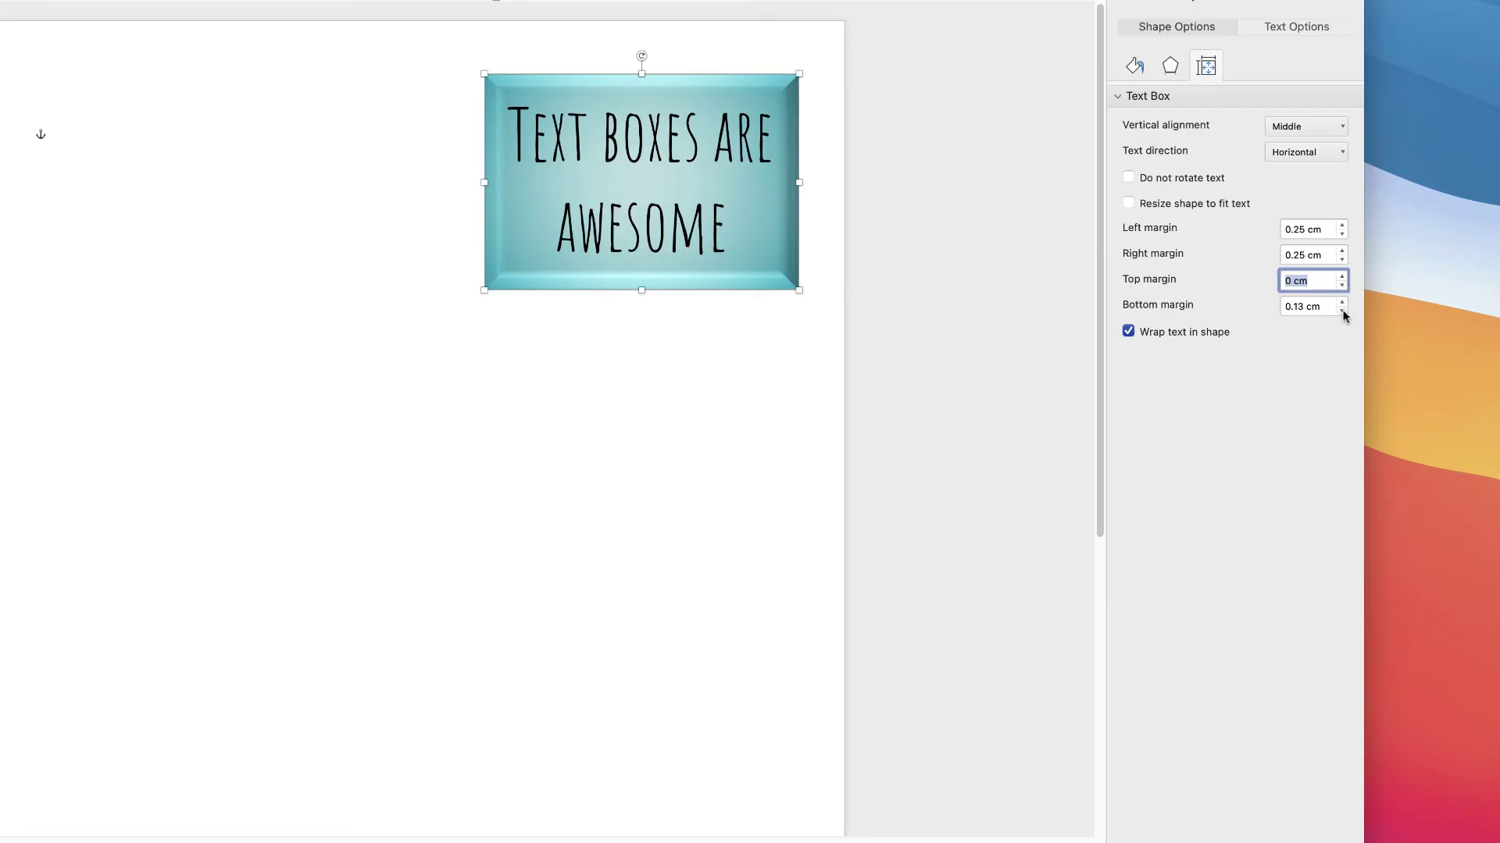
left_click(1342, 310)
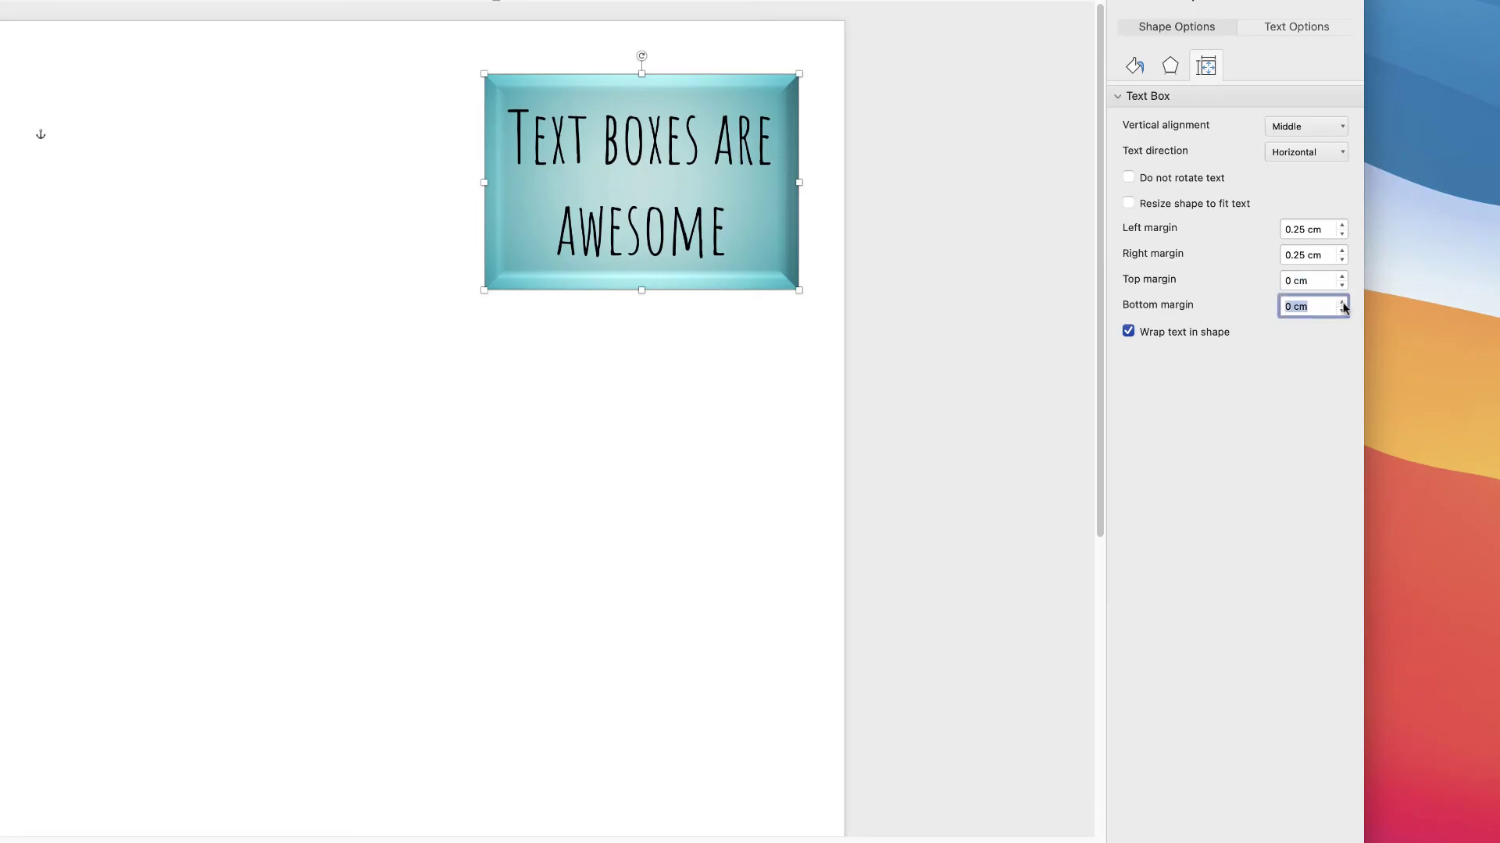
left_click(1342, 259)
left_click(1341, 260)
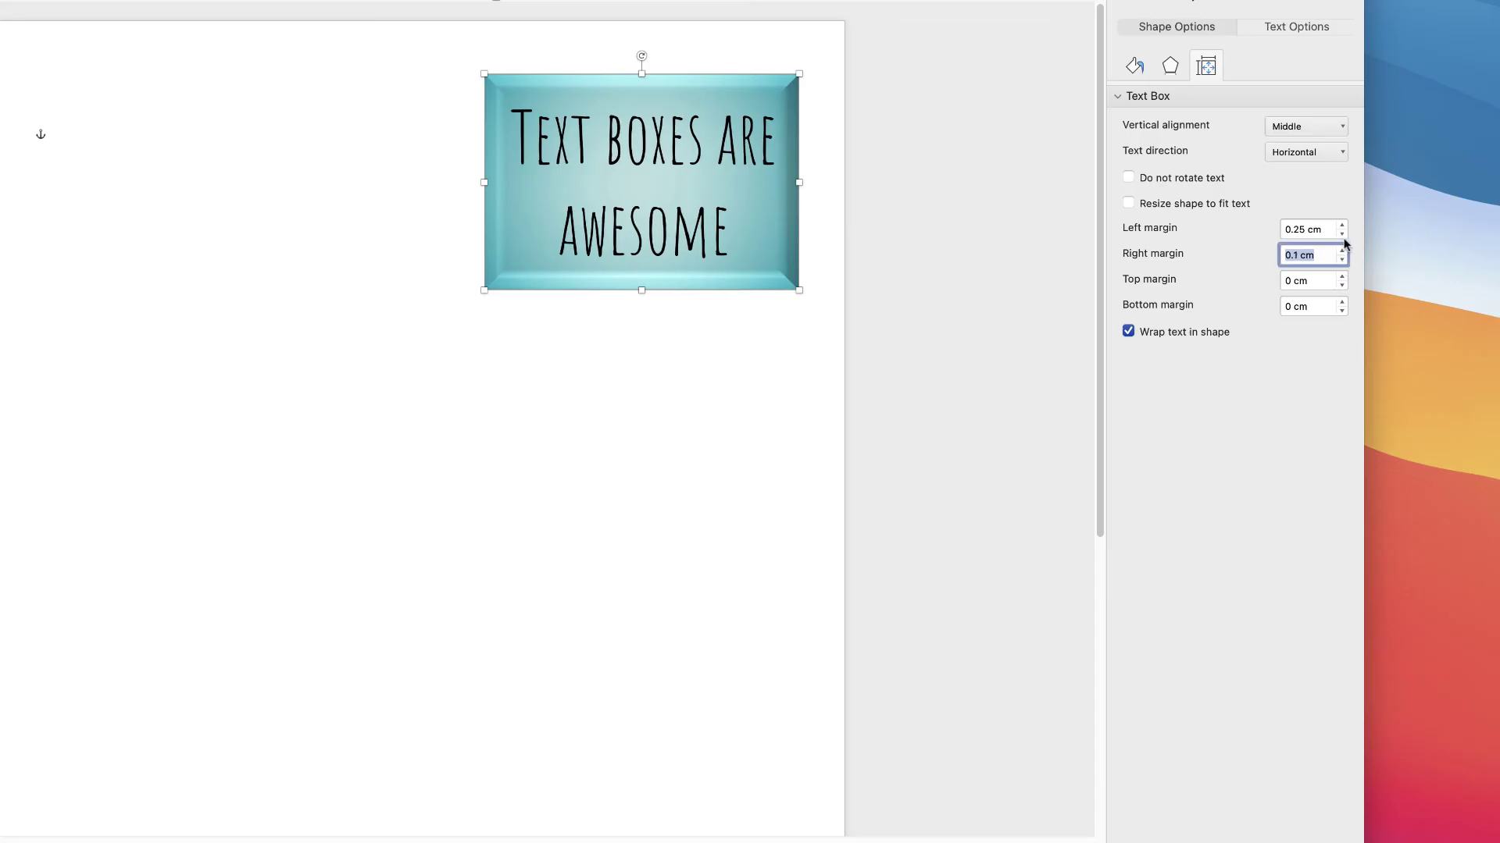
left_click(1342, 259)
left_click(1341, 235)
left_click(1341, 234)
left_click(1342, 234)
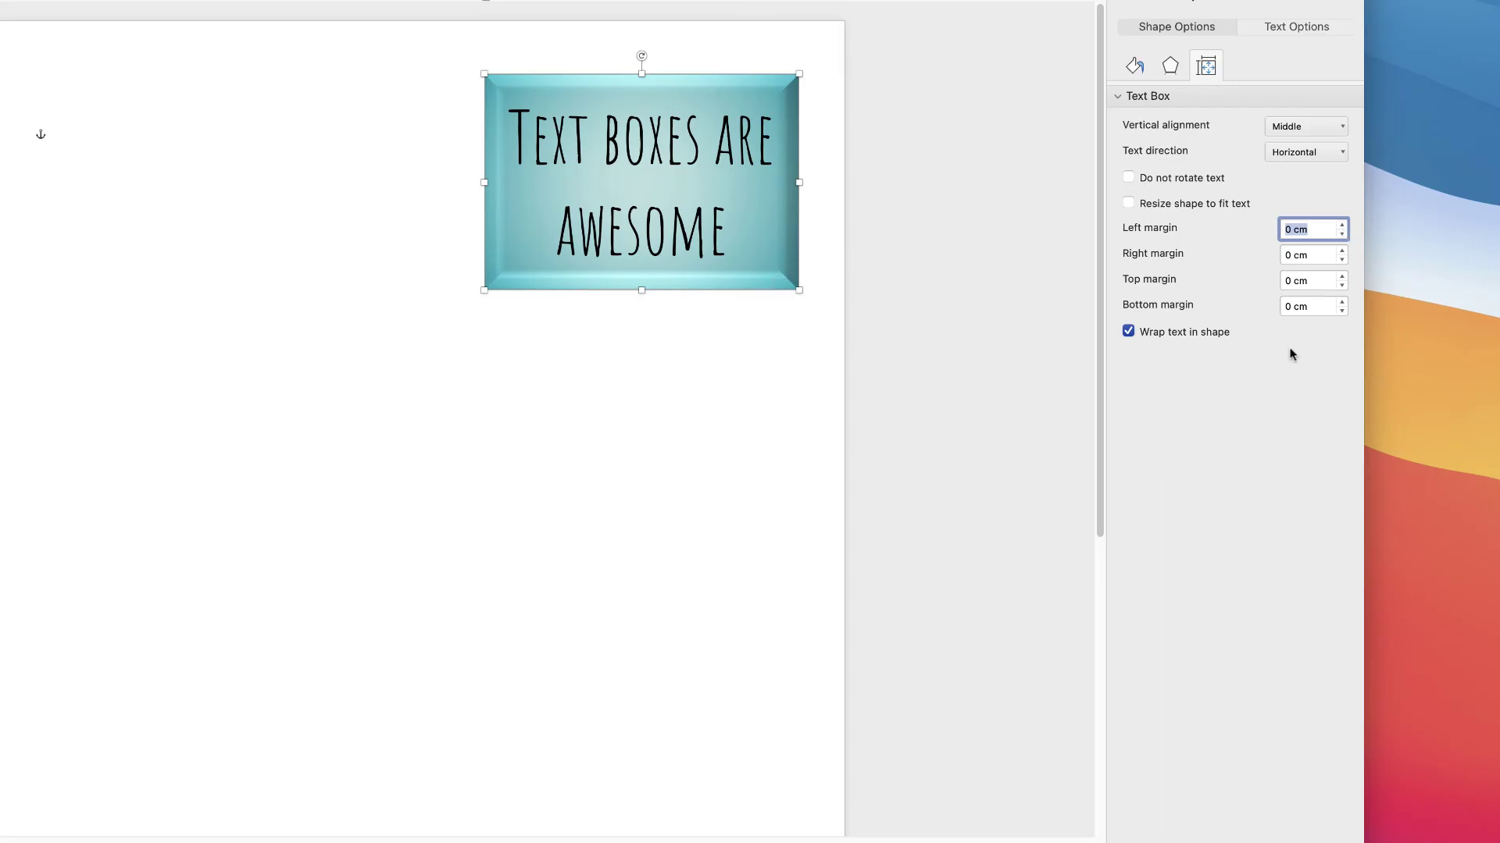
Give the box's text a solid fill in the dark teal recent colour with 0% transparency.
left_click(1293, 26)
left_click(1286, 28)
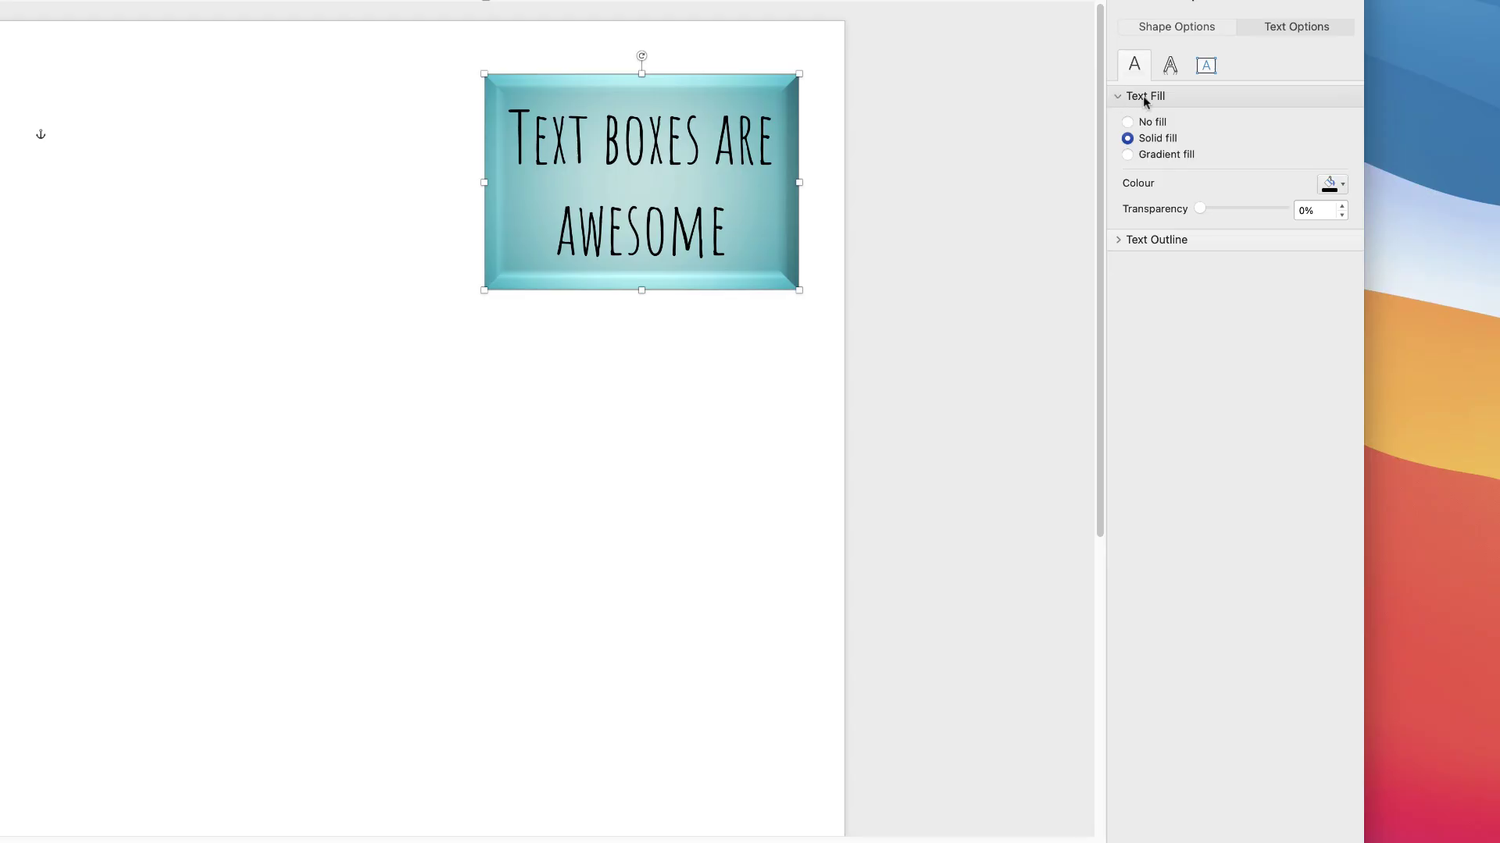
left_click(1342, 185)
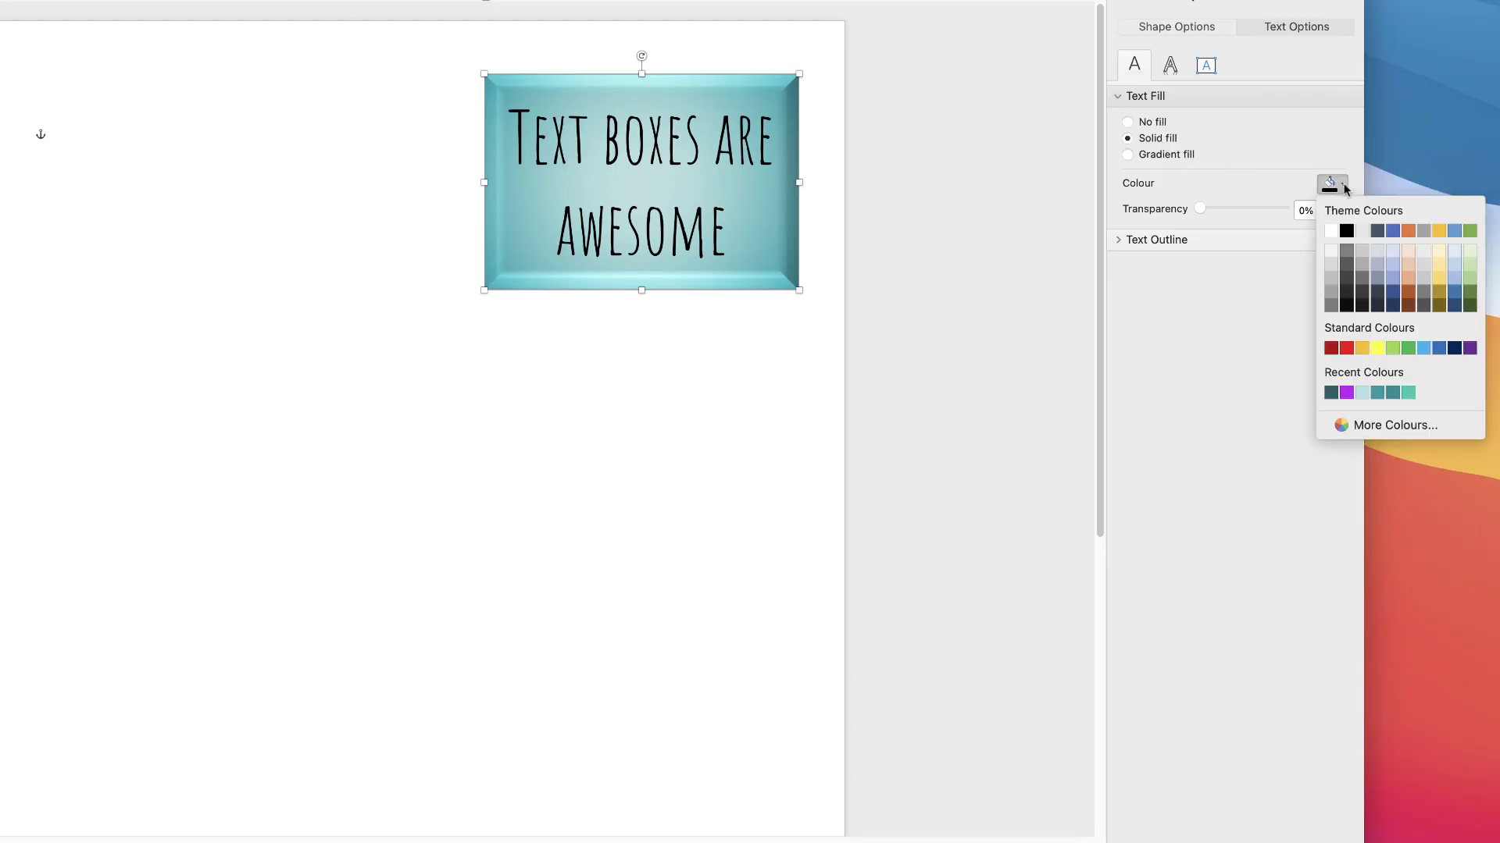
left_click(1331, 393)
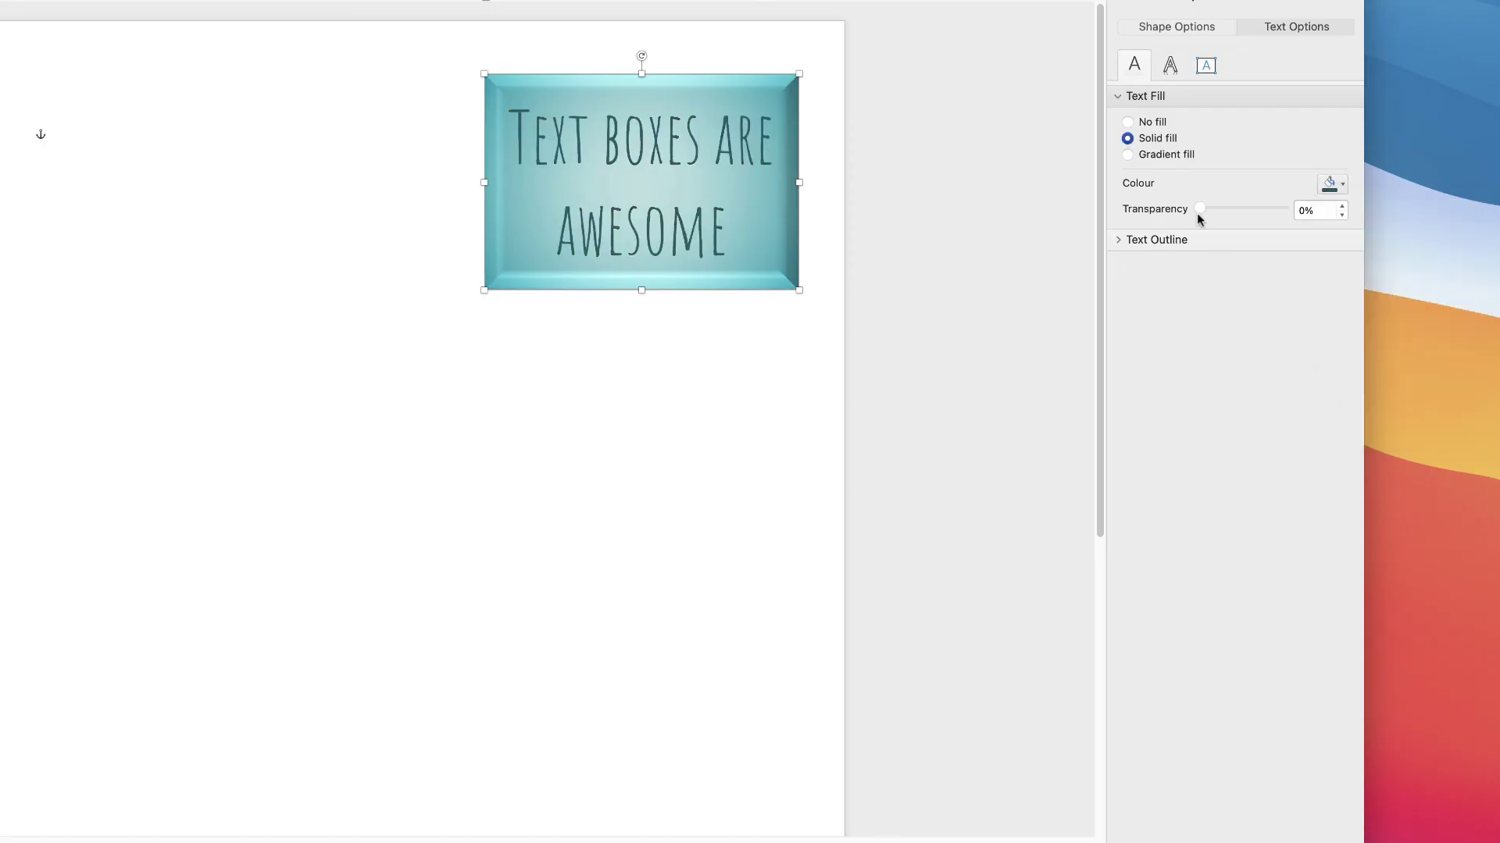
mouse_move(1201, 213)
left_mouse_down()
mouse_move(1270, 213)
mouse_move(1191, 215)
left_mouse_up()
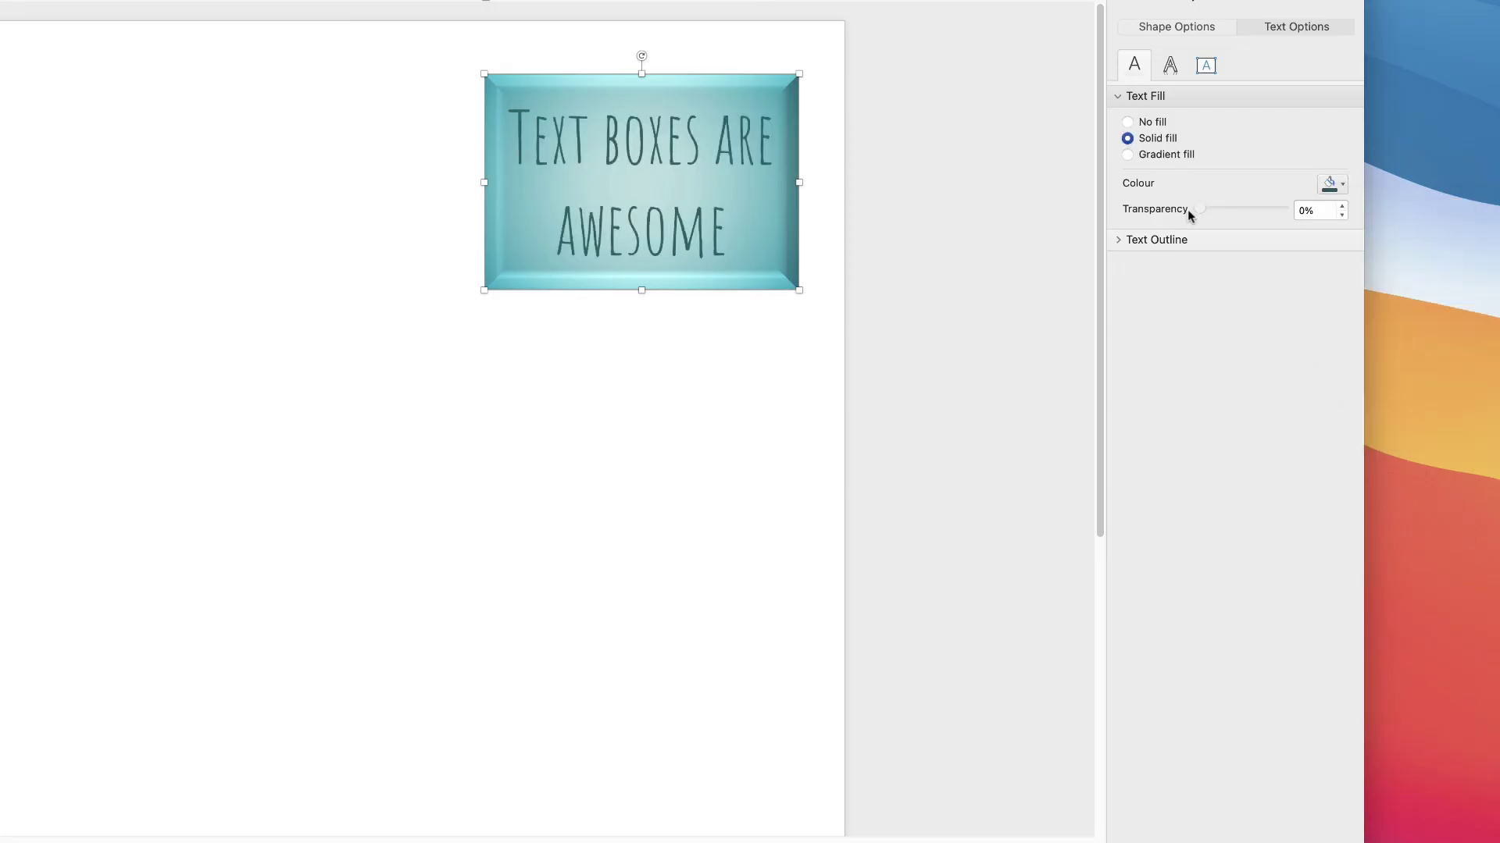
Try a solid yellow outline on the text and look at the compound line types.
left_click(1120, 240)
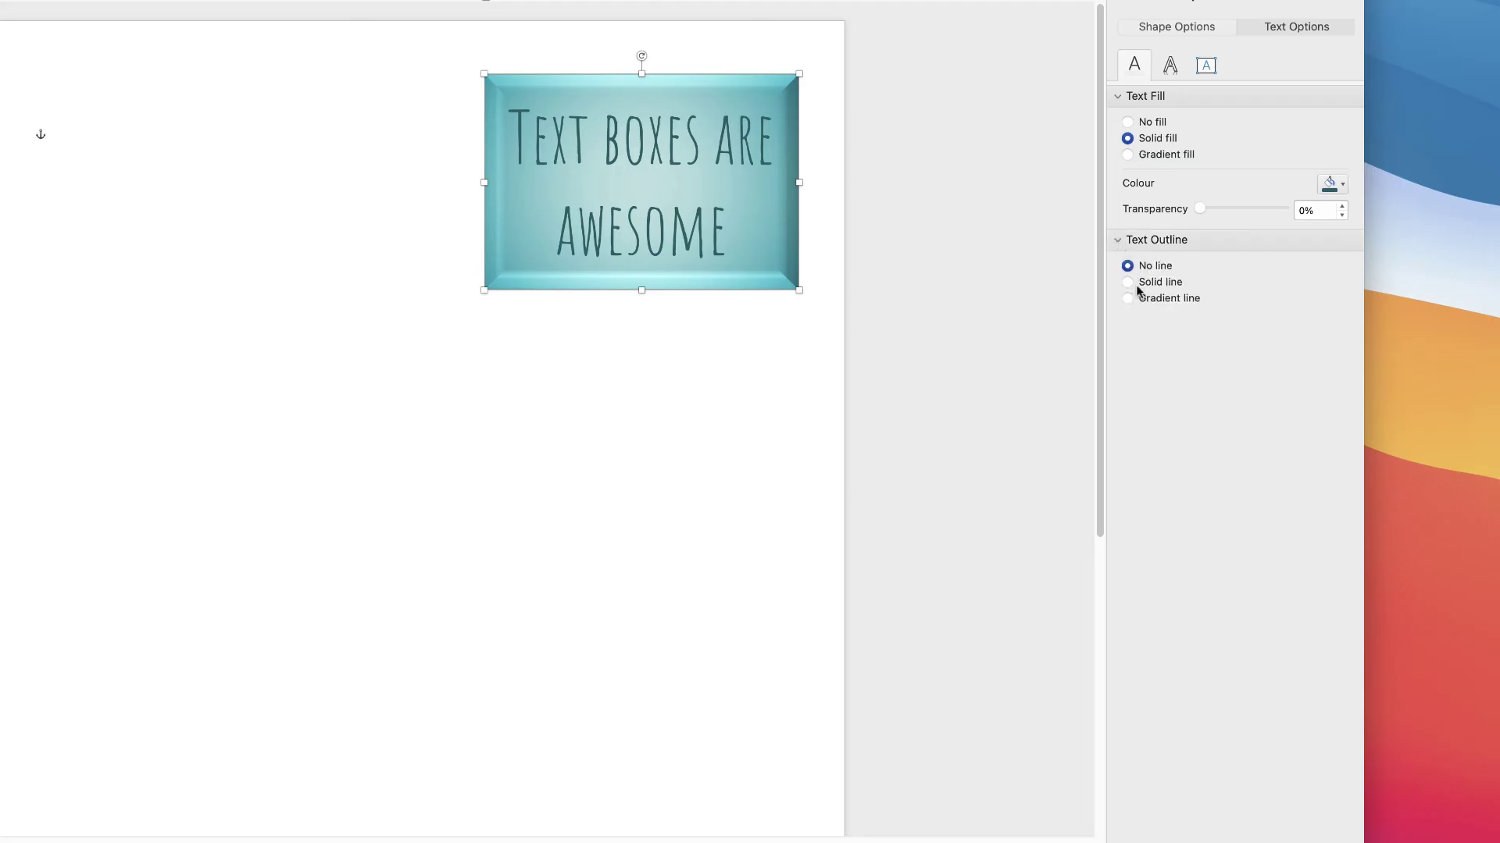
left_click(1128, 285)
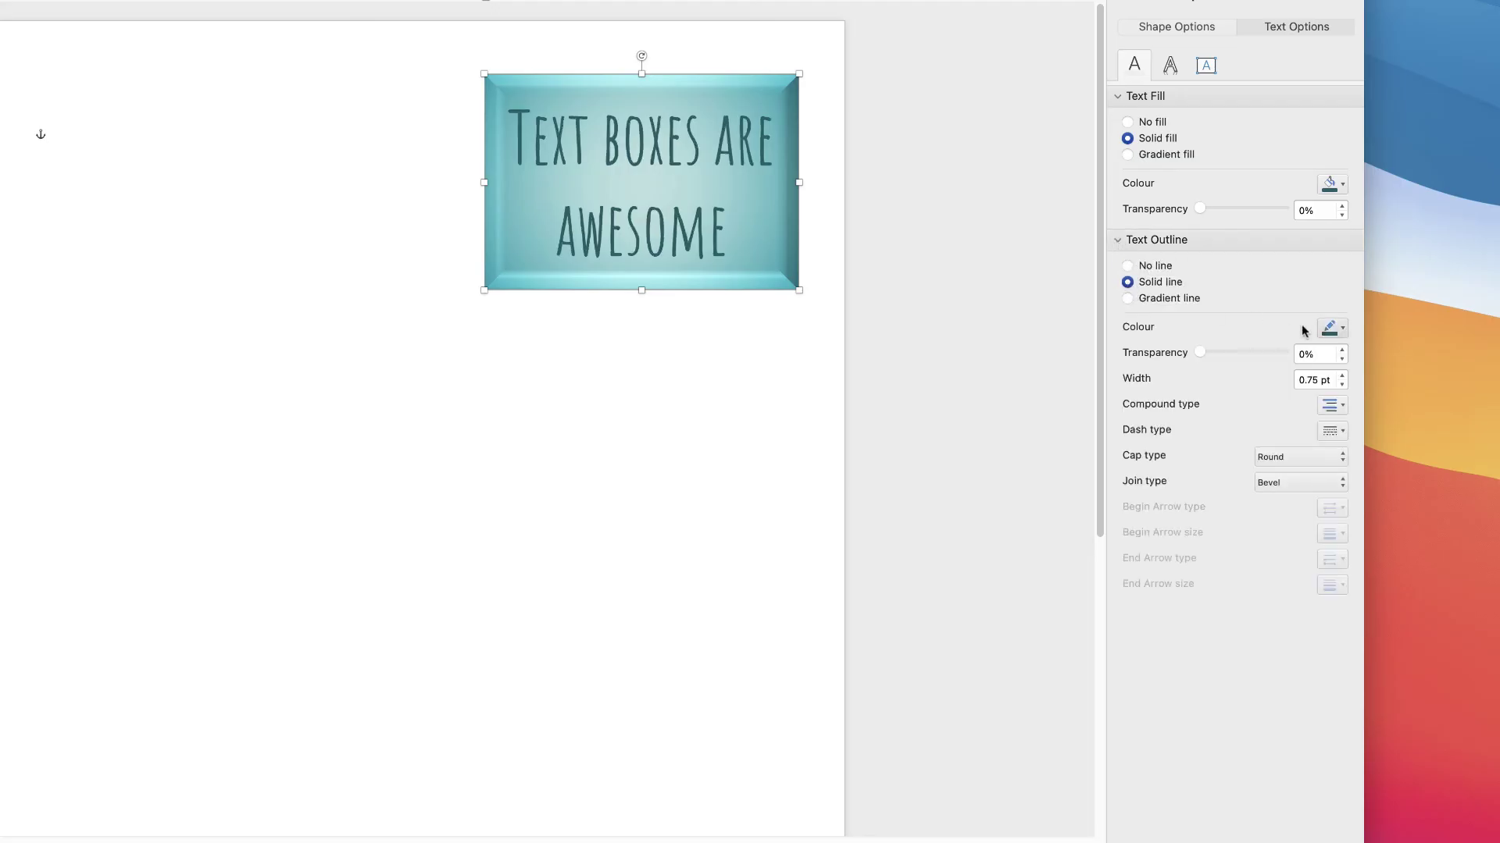
left_click(1343, 329)
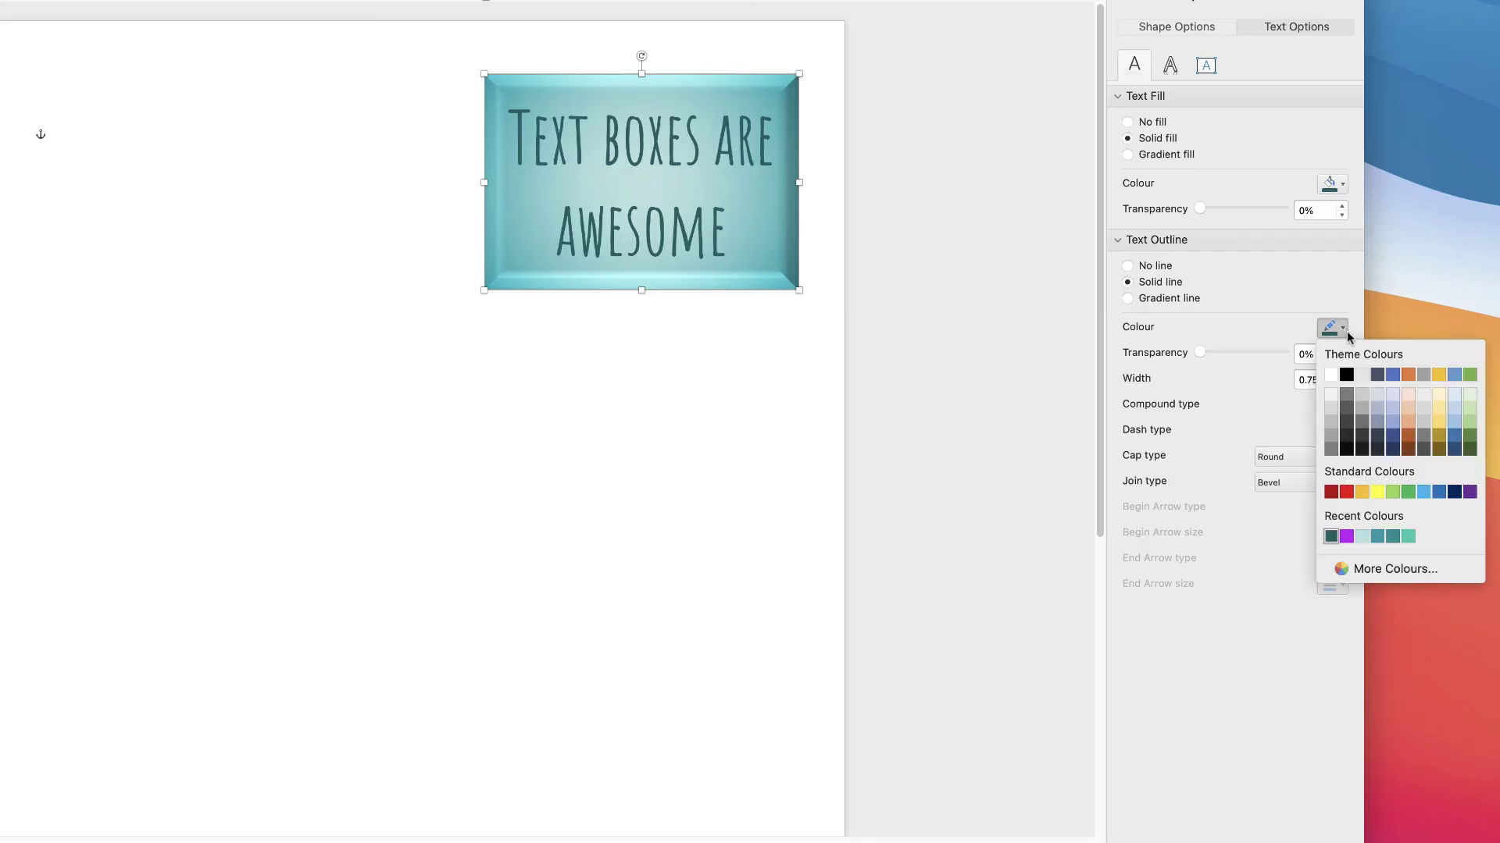
left_click(1377, 492)
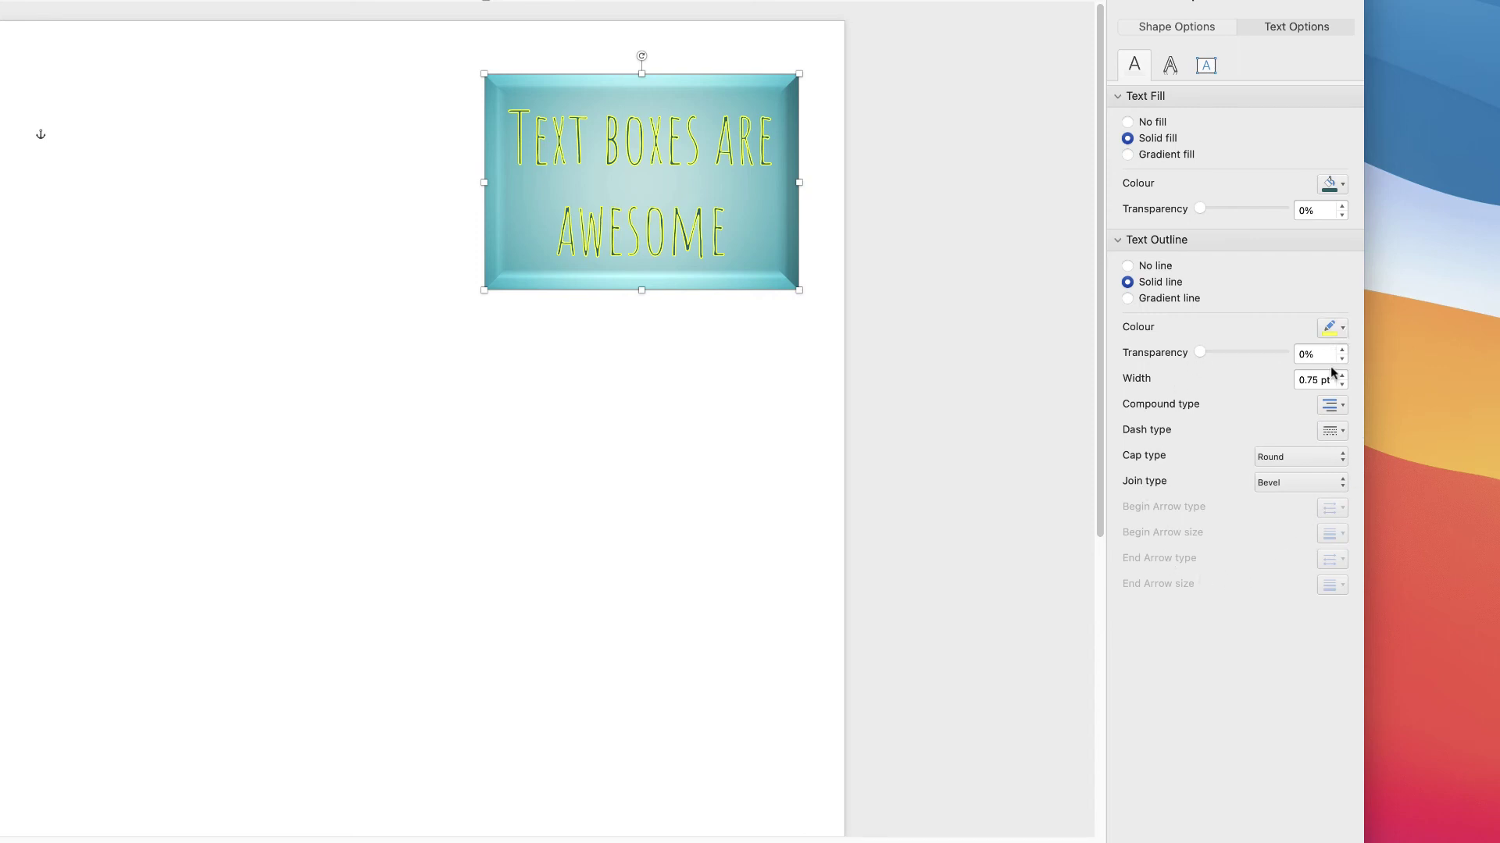
left_click(1343, 407)
left_click(1344, 406)
Try a gradient outline on the text with the two middle stops removed, and restore the outline to No line.
left_click(1127, 298)
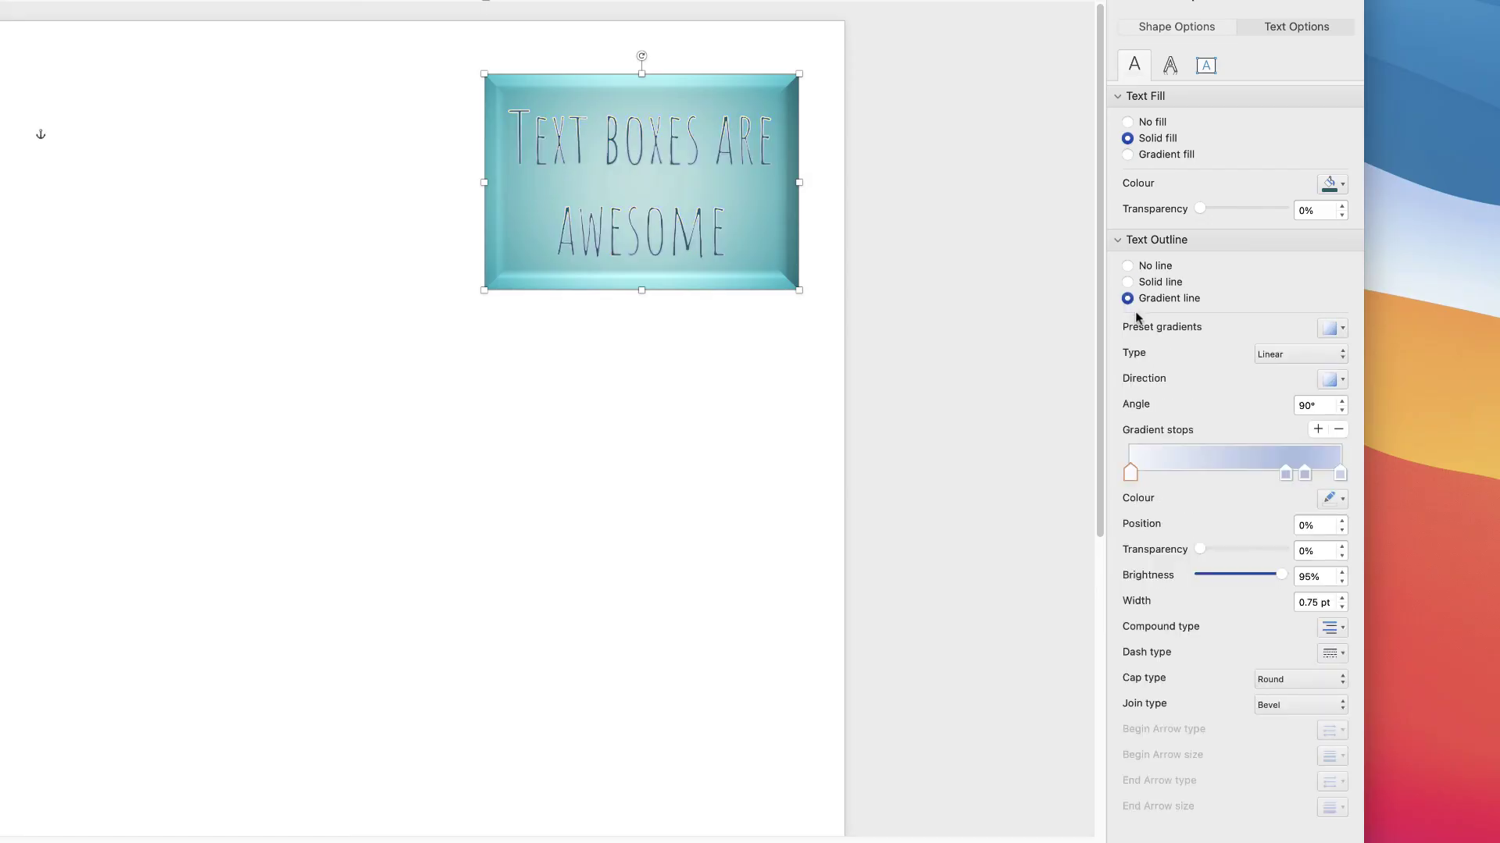
left_click(1287, 476)
left_click(1338, 430)
left_click(1305, 474)
left_click(1338, 430)
mouse_move(1339, 474)
left_mouse_down()
mouse_move(1255, 481)
mouse_move(1356, 484)
left_mouse_up()
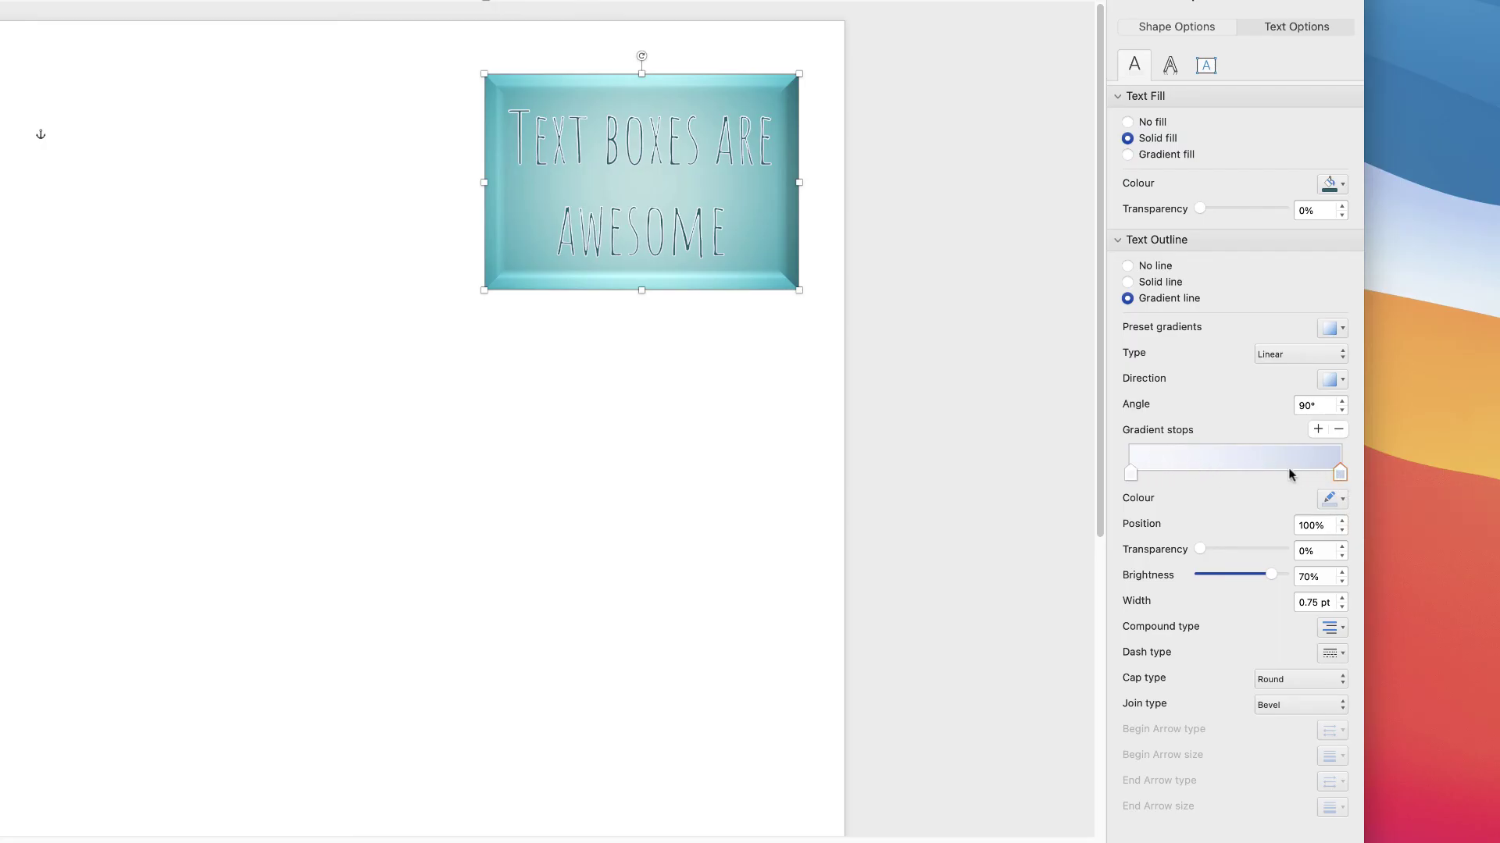
left_click(1127, 282)
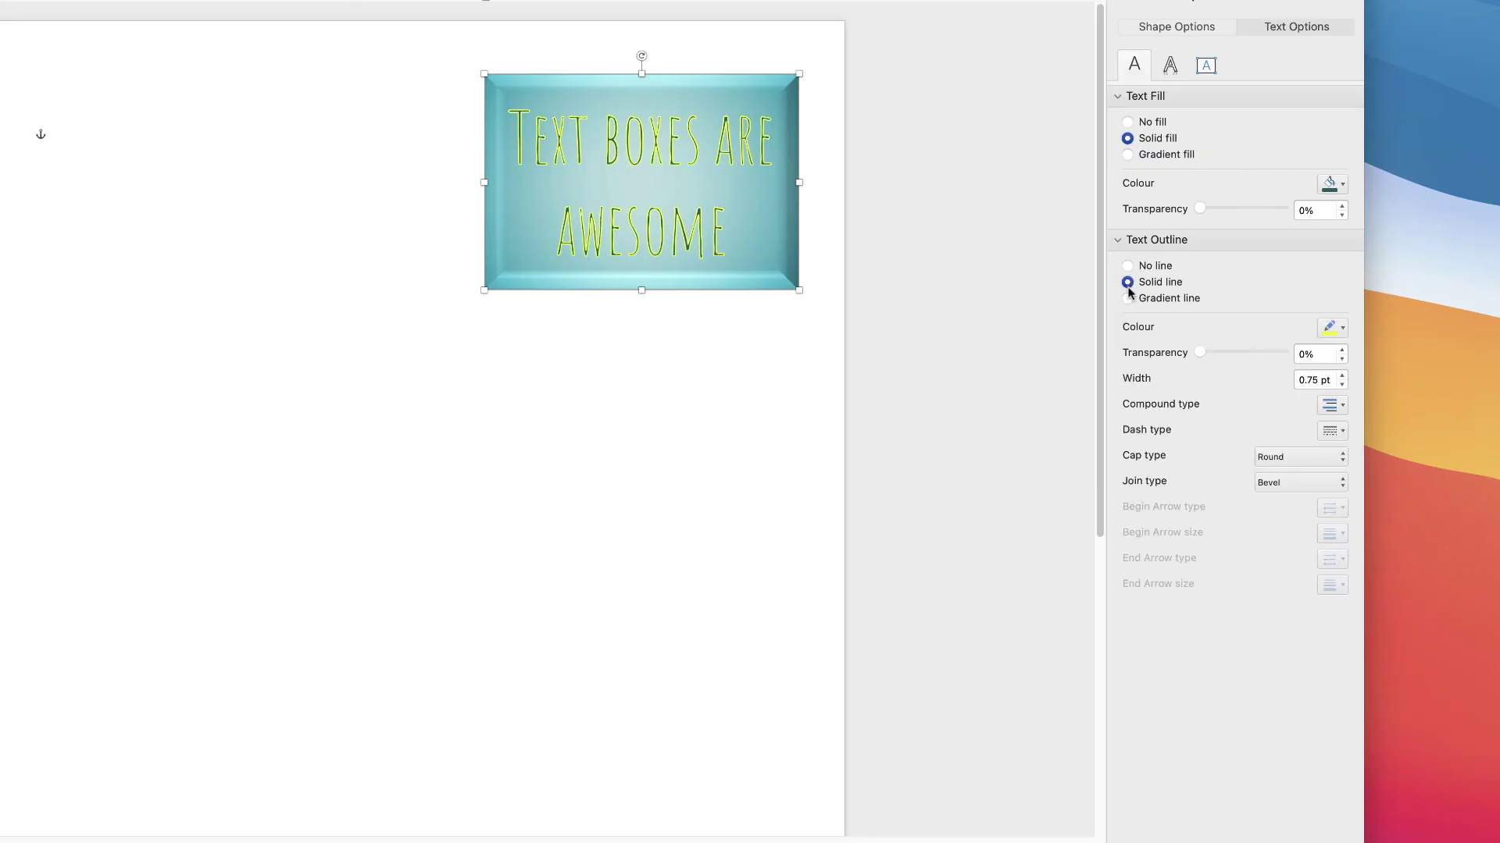
left_click(1127, 266)
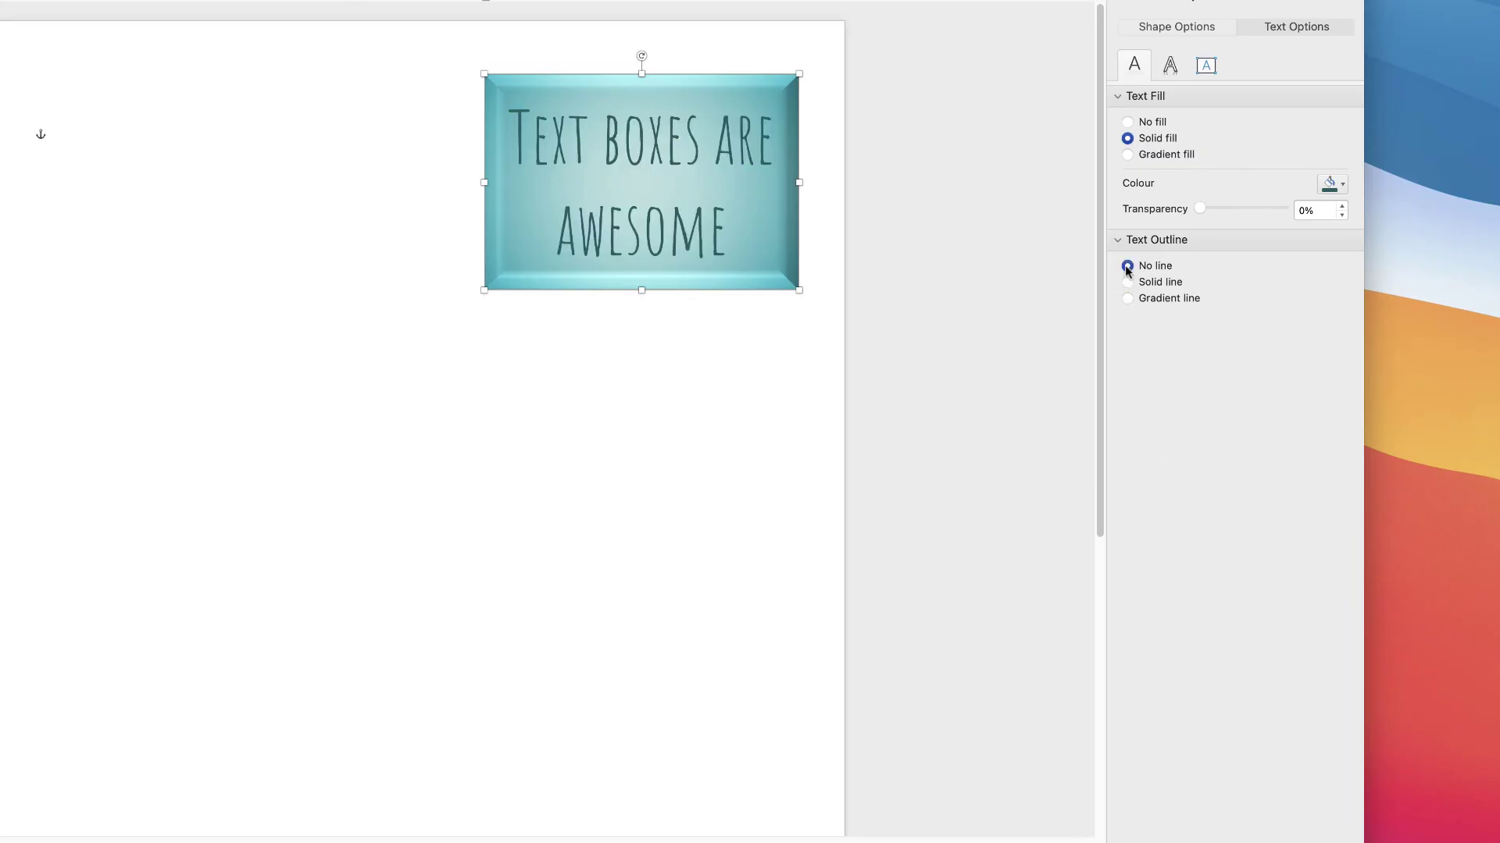
Apply the upper-middle Outer shadow preset to the text and set the shadow colour to teal from the recent colours.
left_click(1169, 65)
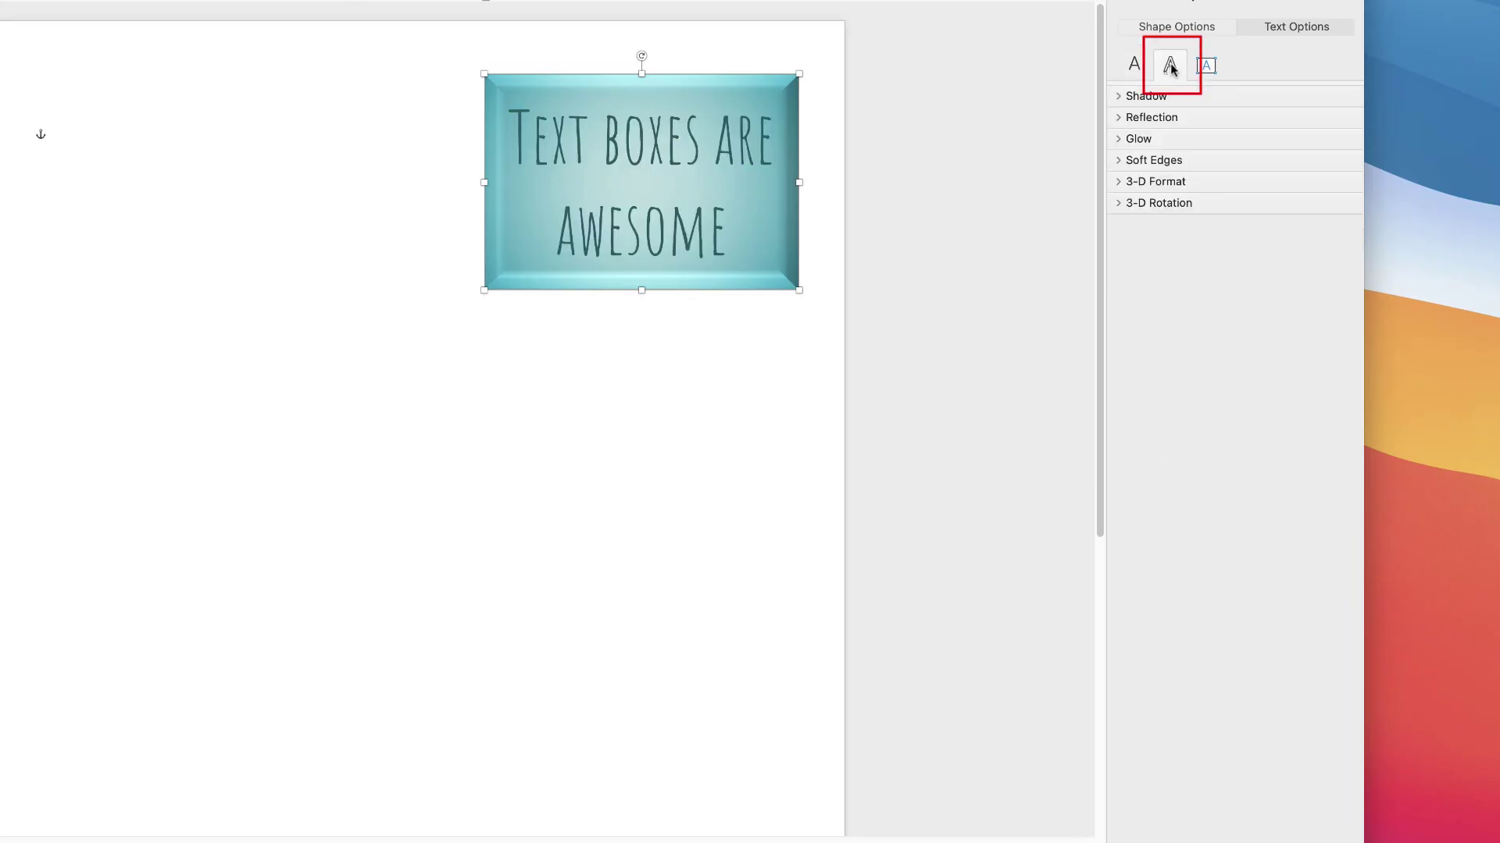
left_click(1119, 97)
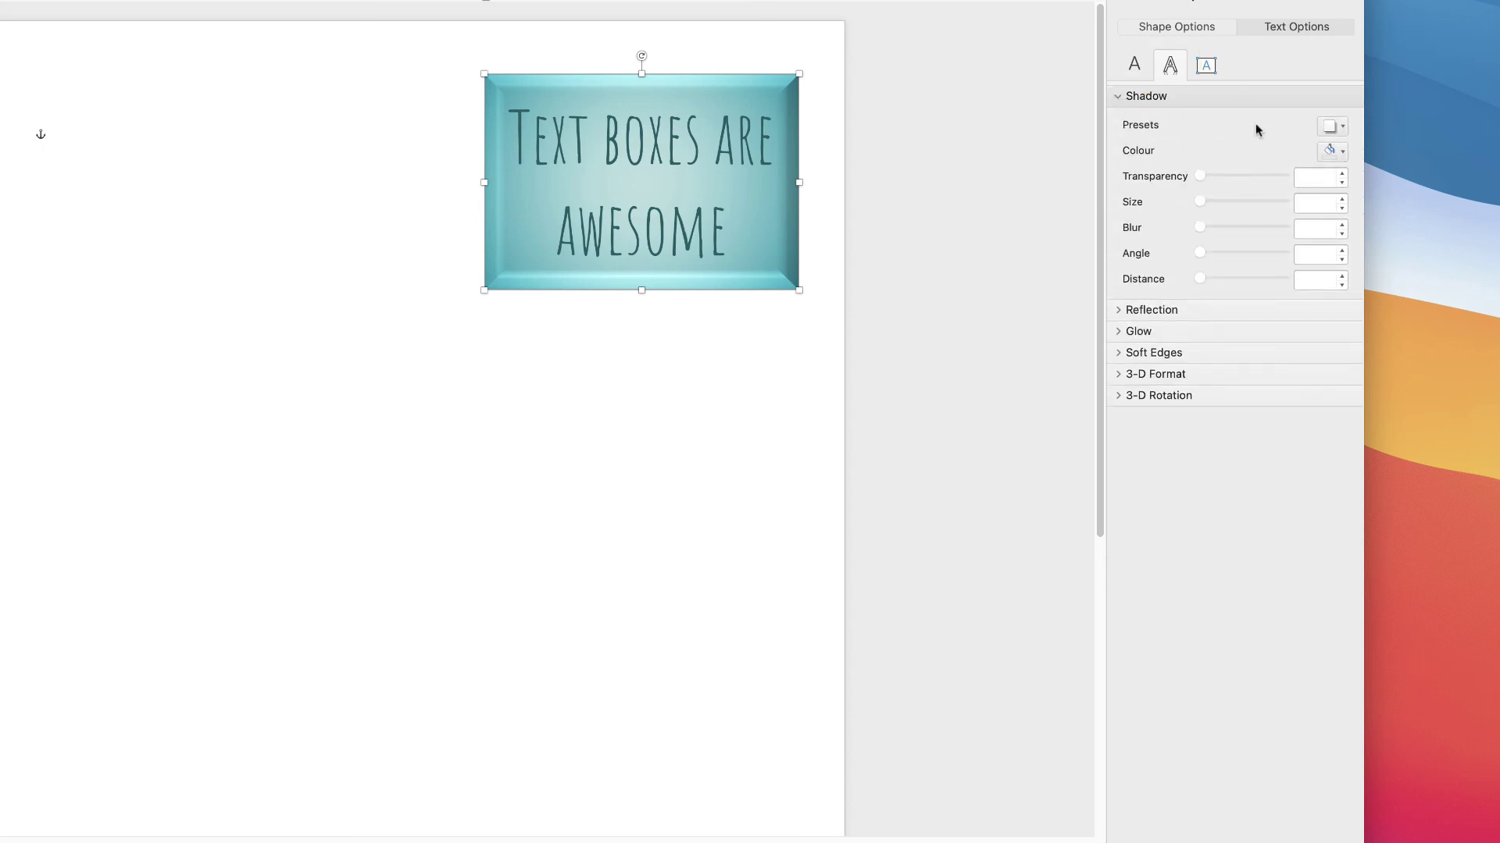
left_click(1333, 126)
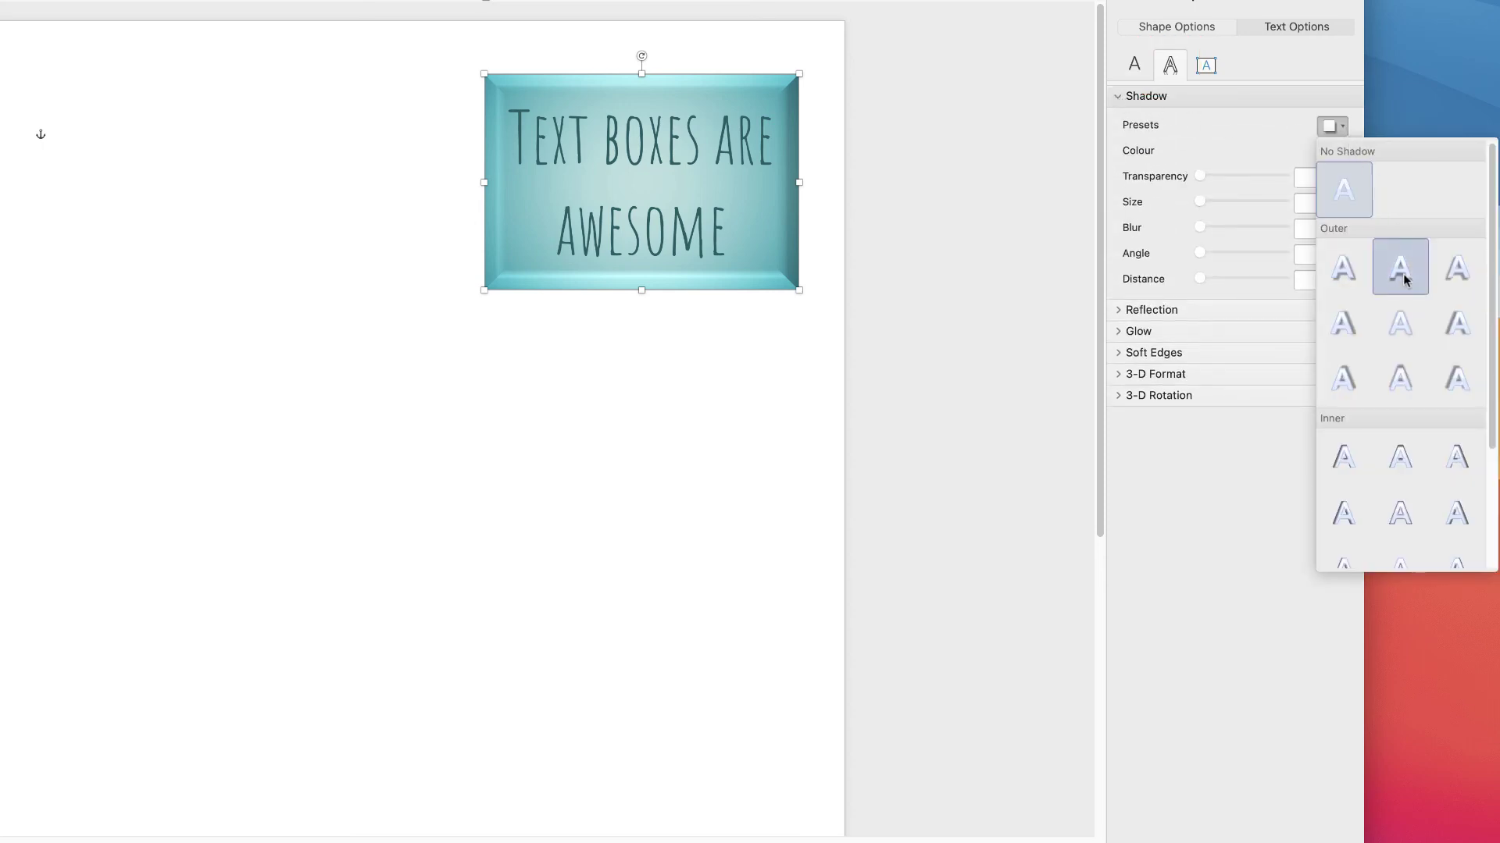
left_click(1399, 268)
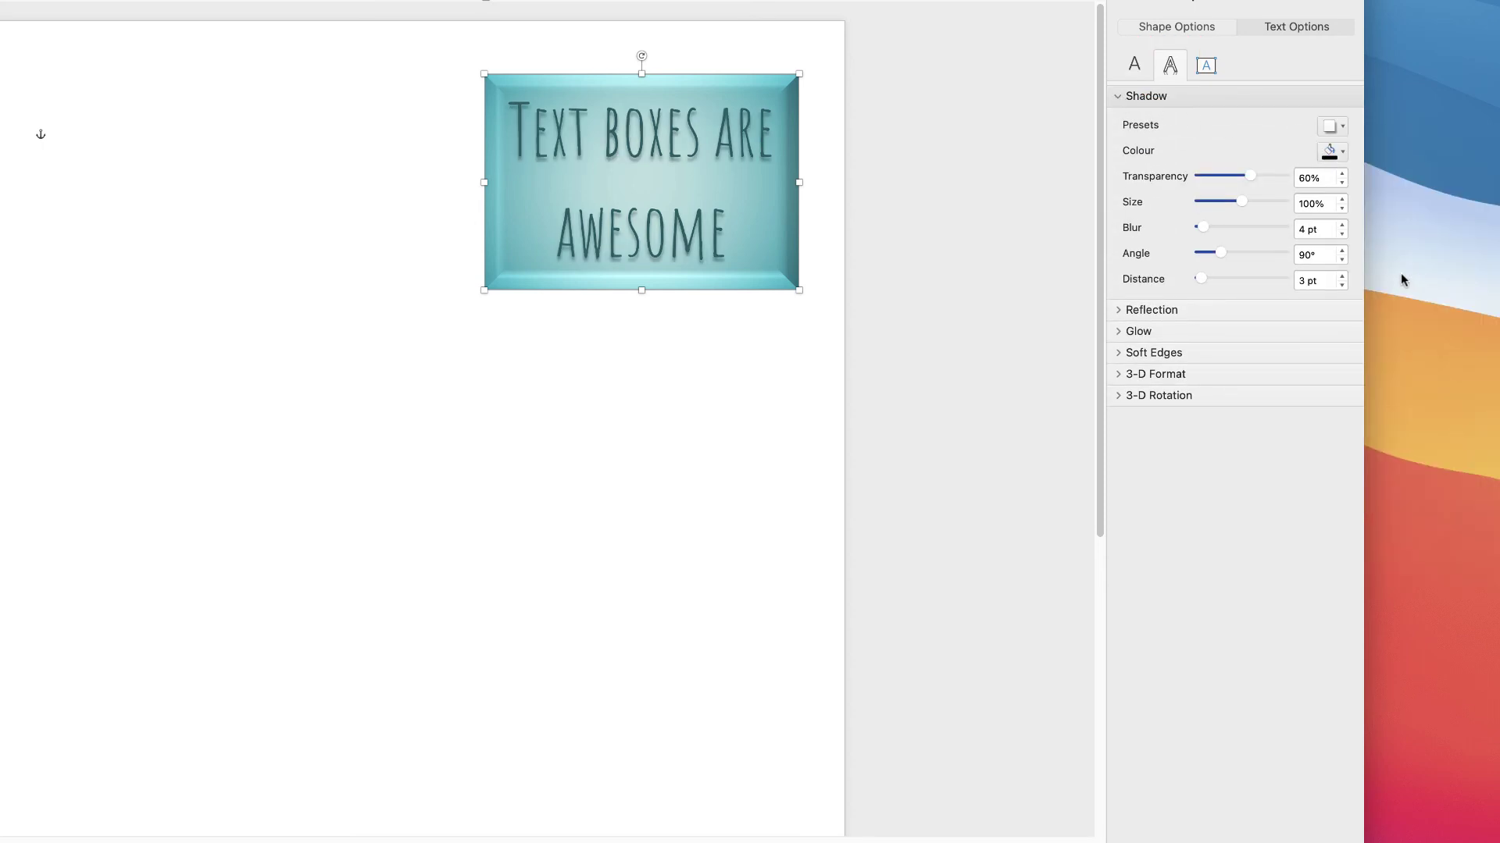
left_click(1343, 151)
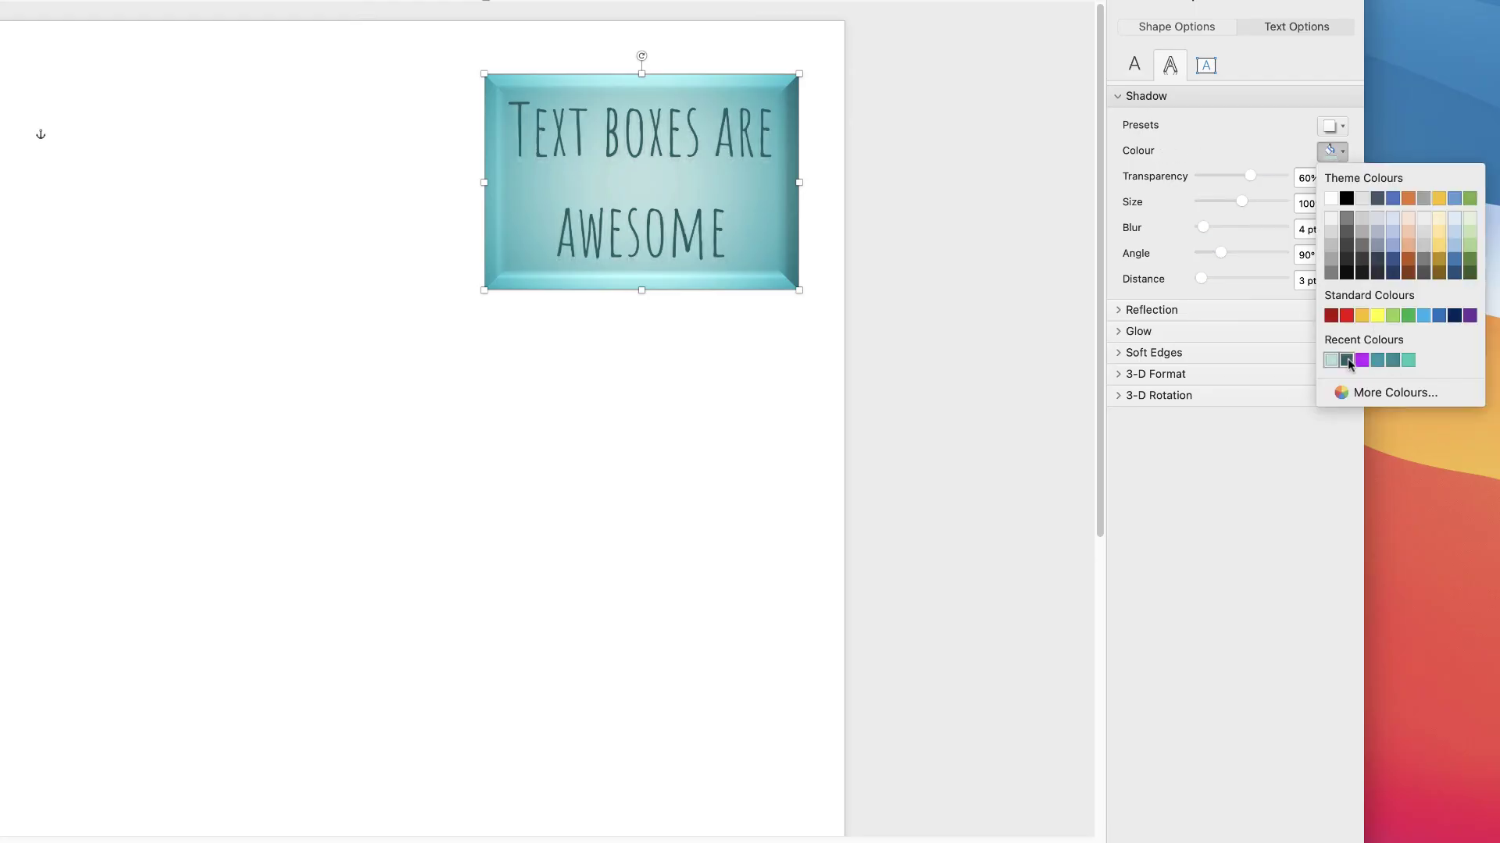
left_click(1378, 361)
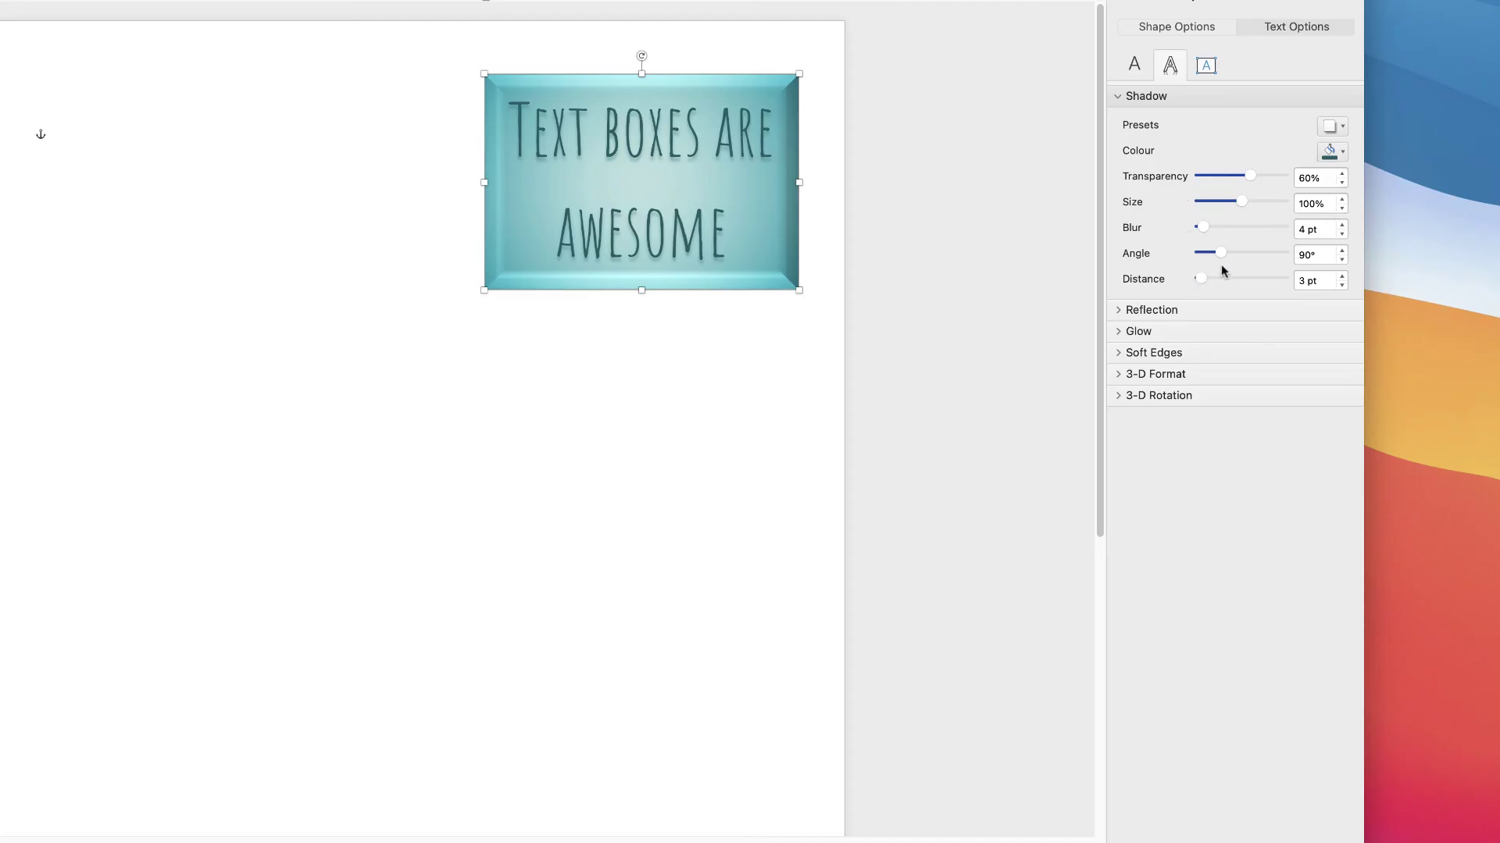
Look at the text reflection settings, try the second Parallel 3-D rotation preset, and restore No Rotation.
left_click(1118, 311)
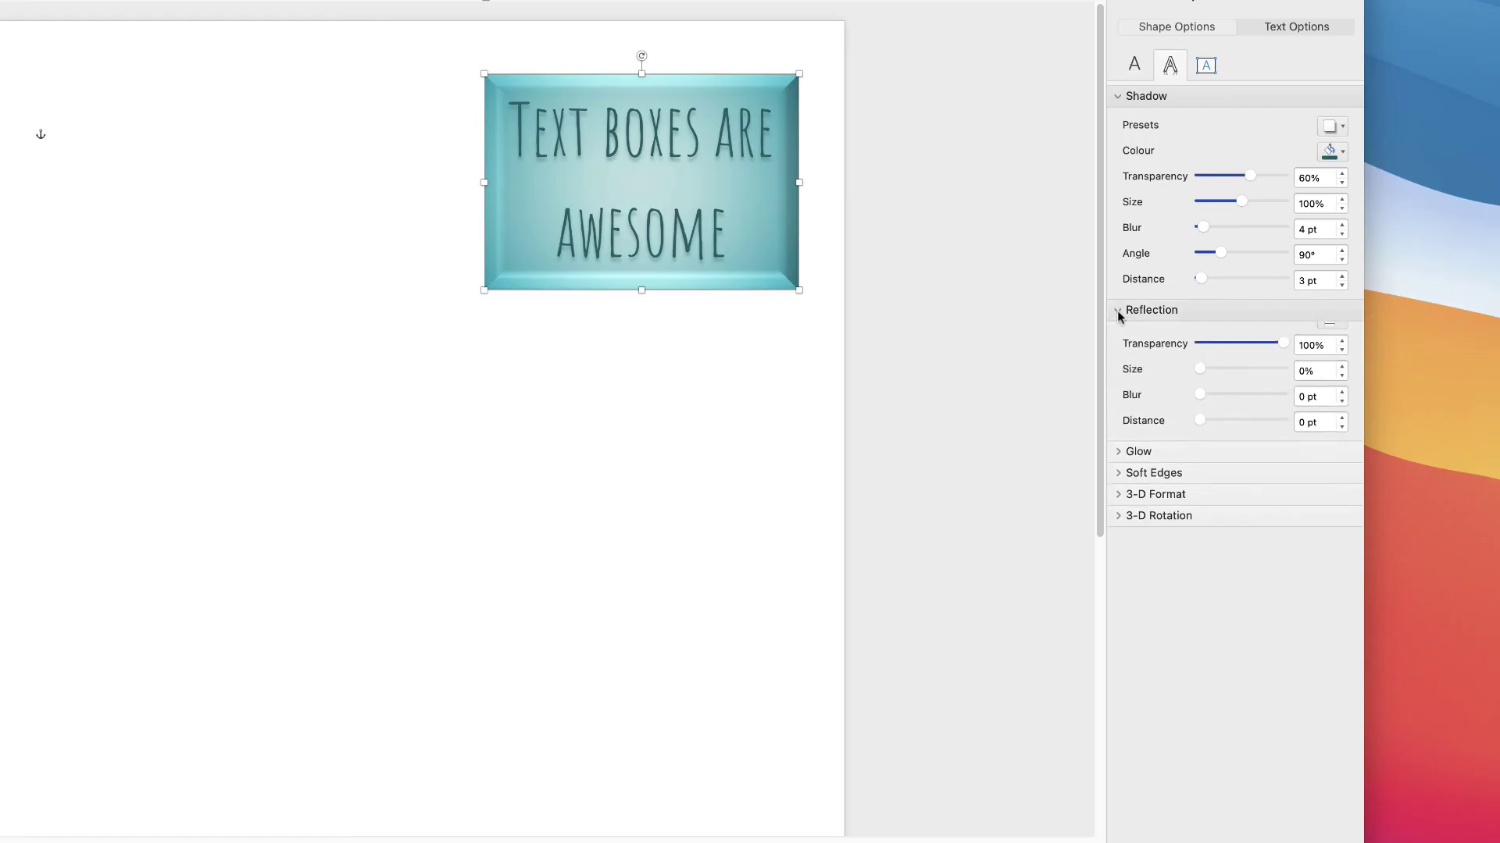
left_click(1117, 309)
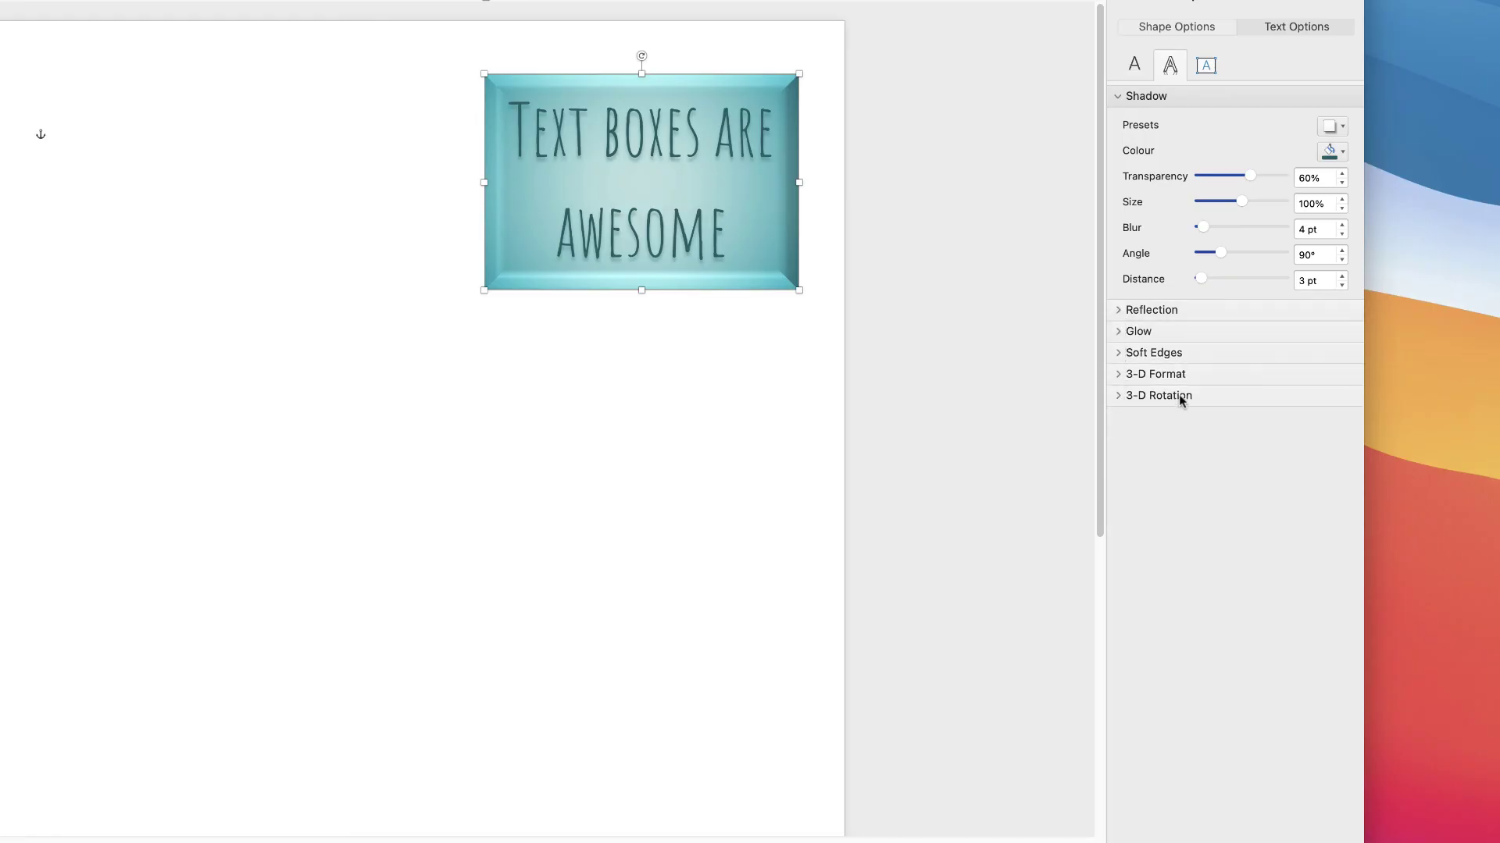
left_click(1121, 397)
left_click(1343, 442)
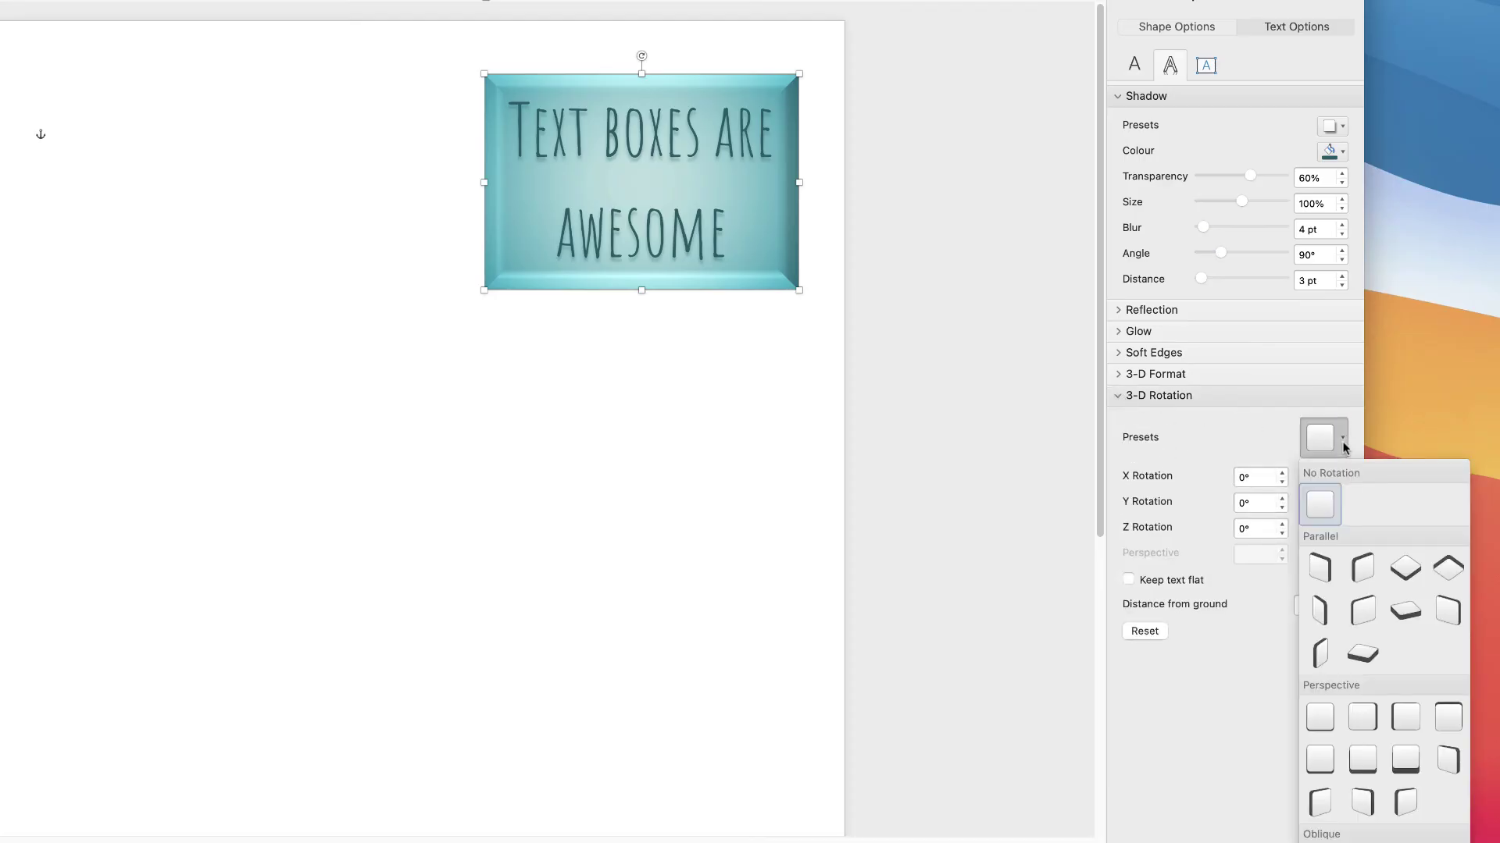
left_click(1361, 569)
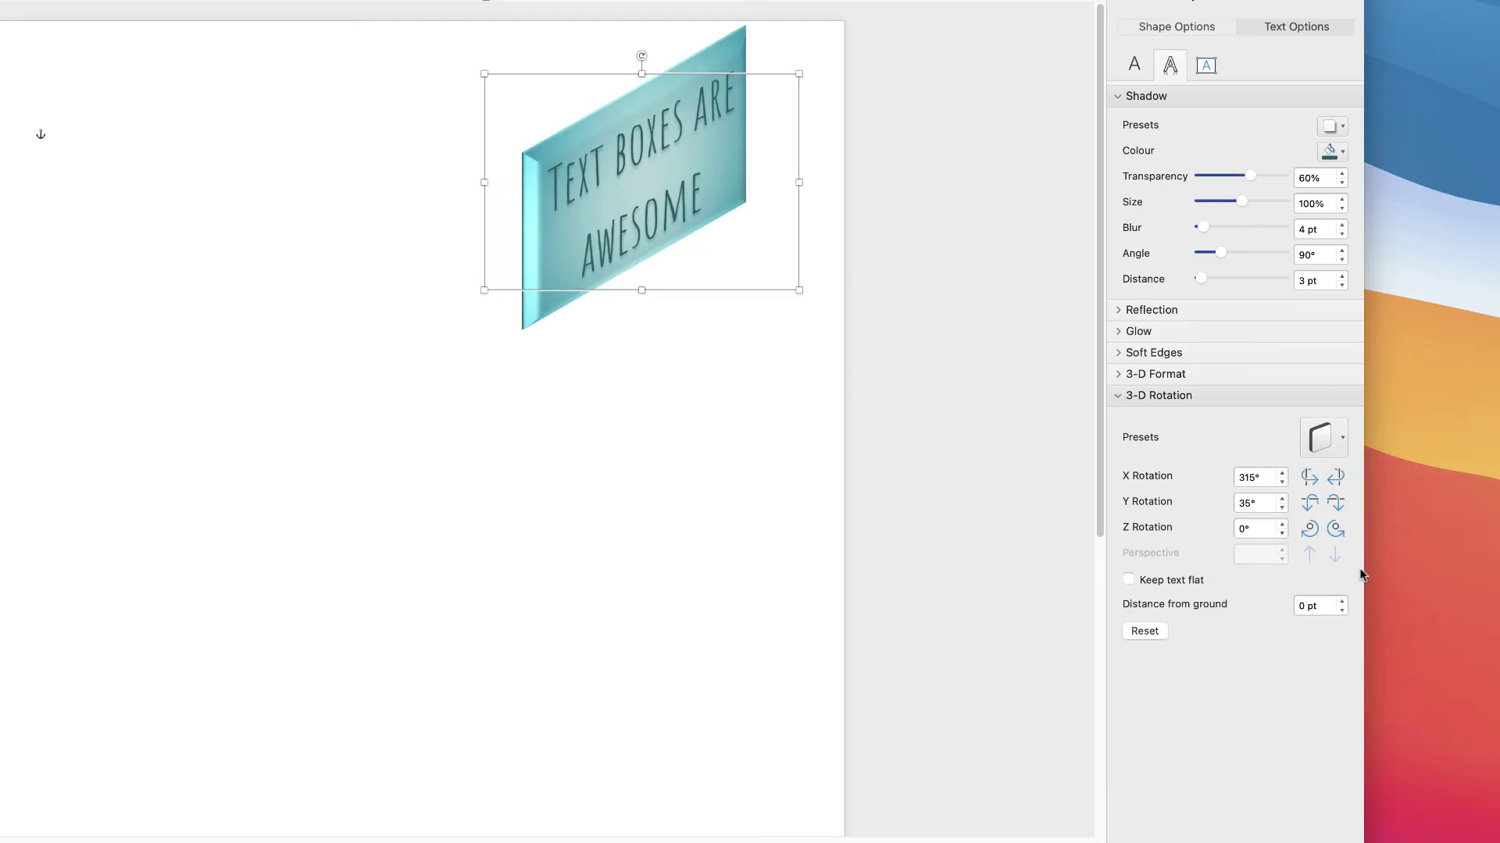
left_click(1342, 438)
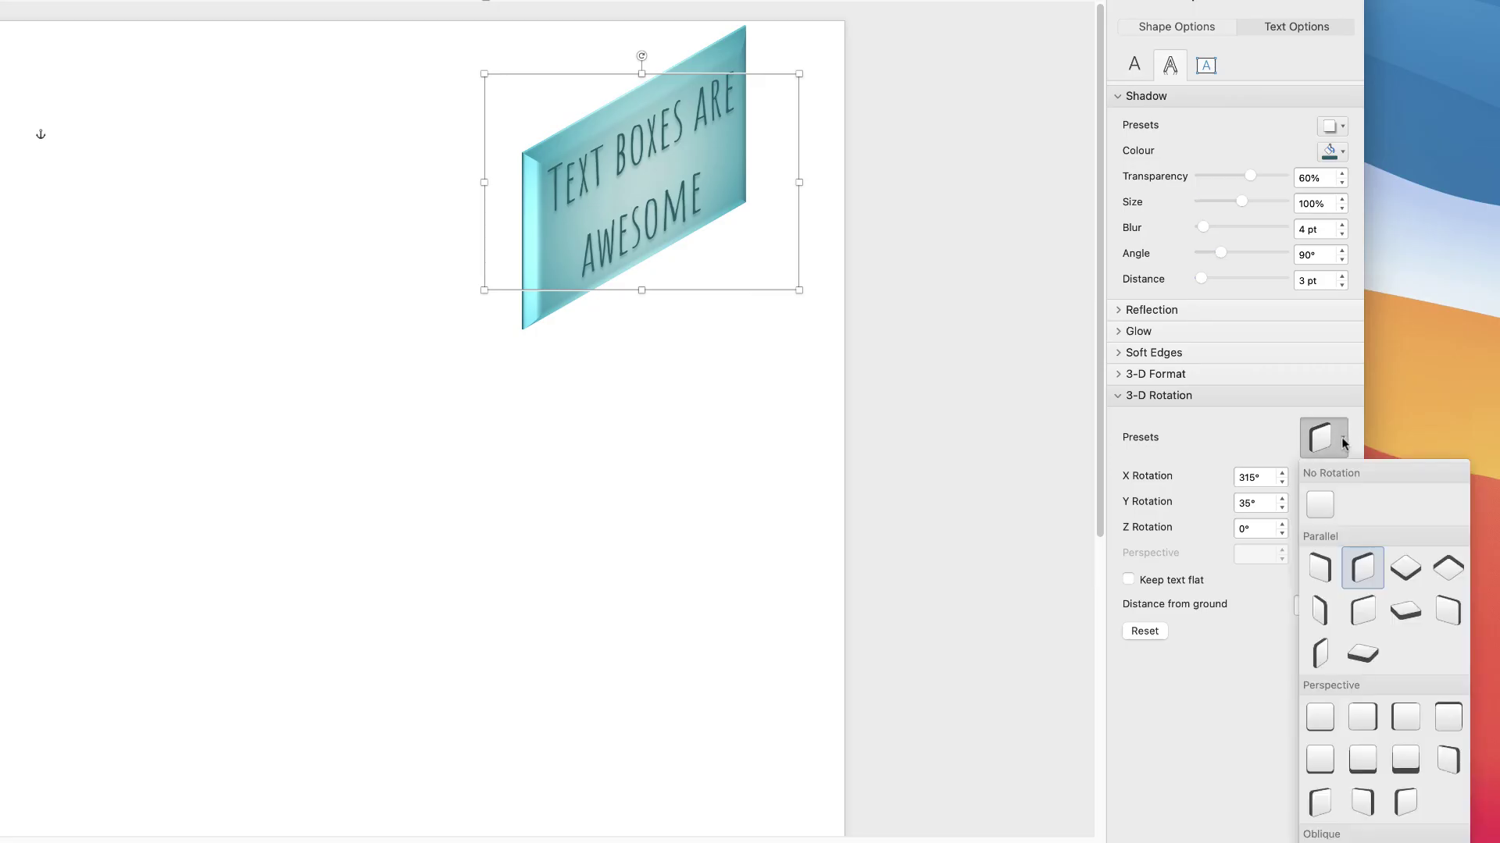
left_click(1320, 508)
Examine the text layout settings, including the vertical alignment and text direction choices.
left_click(1207, 66)
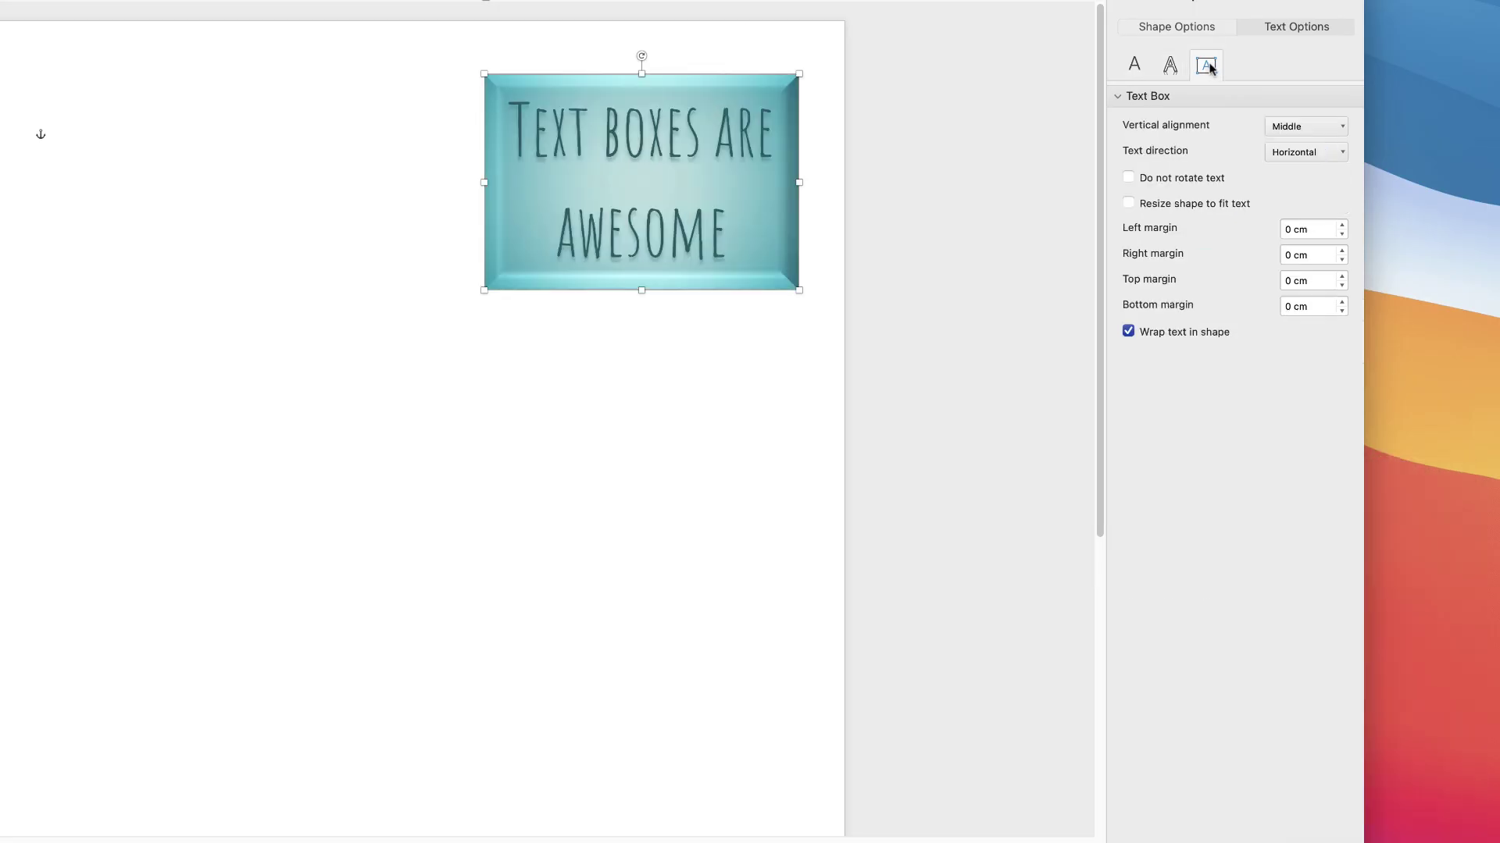
left_click(1342, 127)
left_click(1343, 128)
left_click(1337, 153)
left_click(1342, 153)
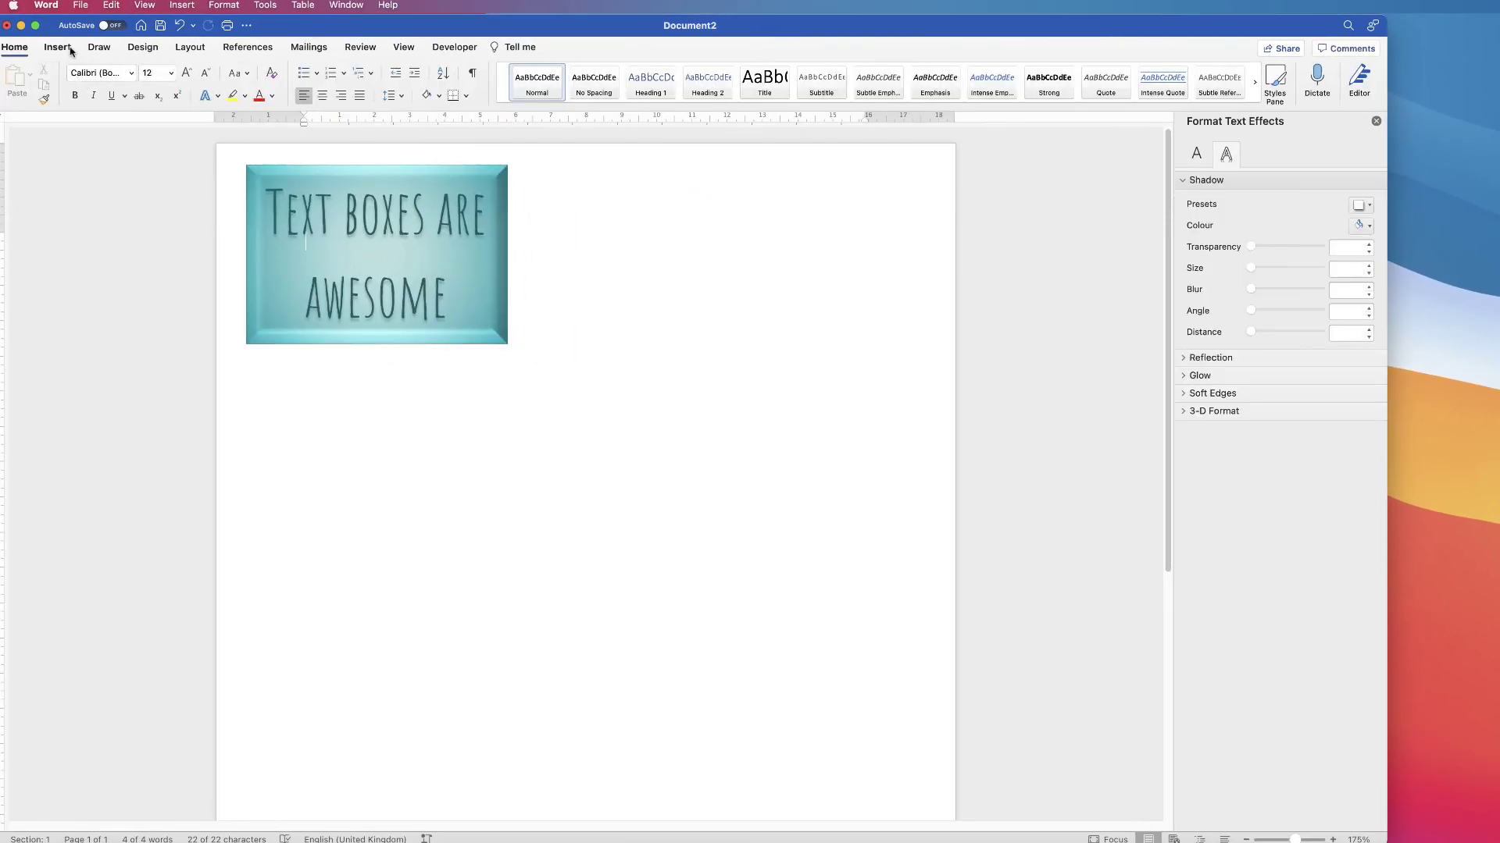
Draw a second text box about 8.69 cm wide and 7.95 cm high beside the teal text box.
left_click(57, 47)
left_click(936, 75)
left_click(953, 98)
mouse_move(574, 176)
left_mouse_down()
mouse_move(880, 612)
mouse_move(901, 409)
mouse_move(880, 456)
left_mouse_up()
Fill the new text box with sample paragraphs generated by =rand().
type("=rand")
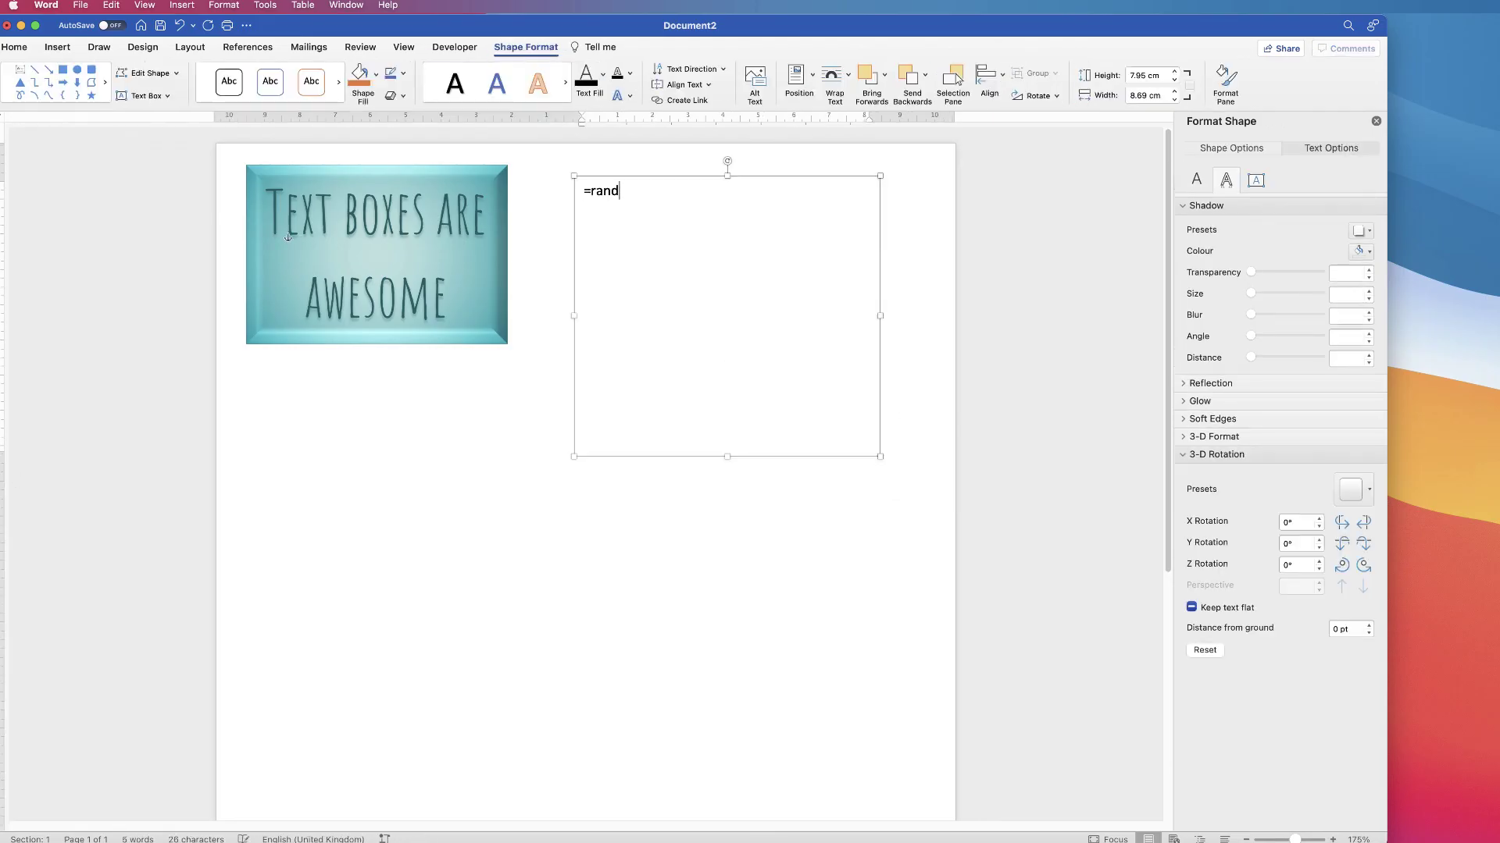
type("()")
key("Return")
Delete the surplus sample paragraphs so three remain, and shorten the text box to about 11.12 cm high.
key("shift+Up")
key("shift+Up")
key("shift+Up")
key("shift+Up")
key("shift+Up")
key("shift+Up")
key("shift+Up")
key("shift+Up")
key("shift+Up")
key("shift+Up")
key("BackSpace")
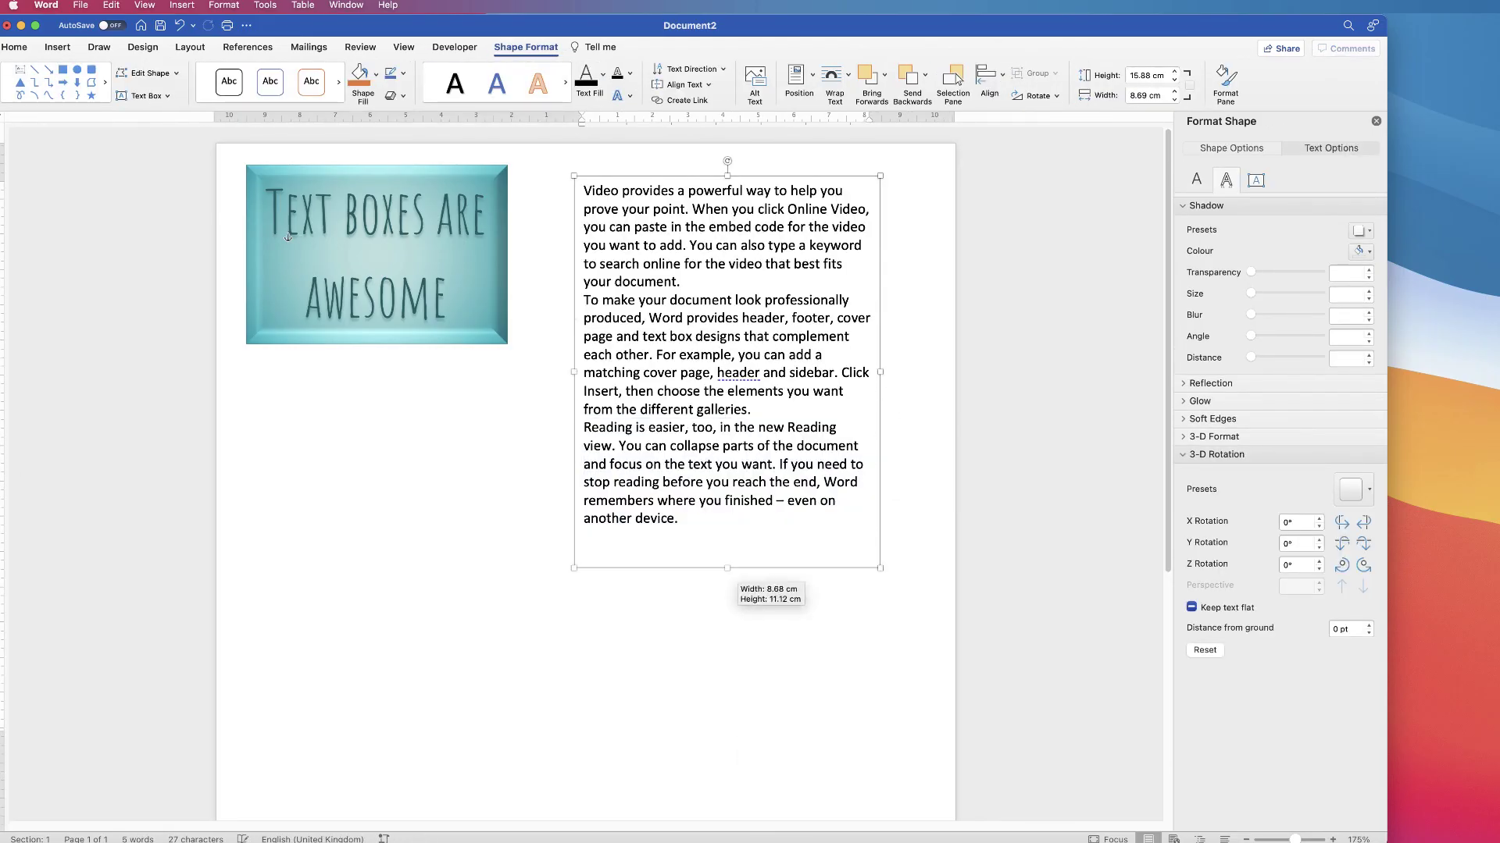
Separate the three sample paragraphs with blank lines and select all the text in the new text box.
key("Return")
left_click(700, 282)
key("super+a")
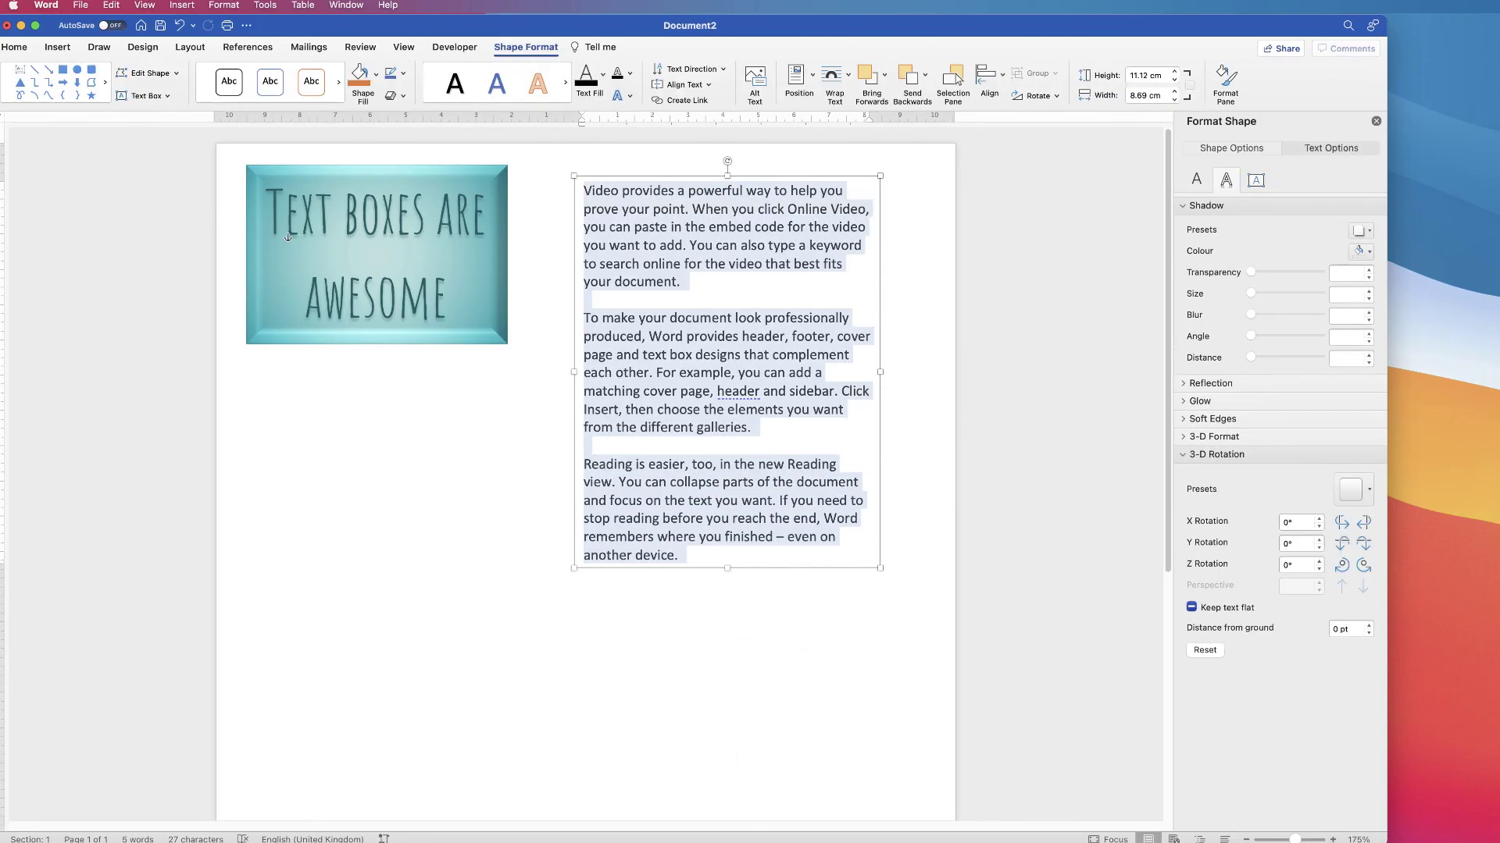
Set the sample paragraphs in Abadi MT, centre them, and align them to the middle of the text box vertically.
left_click(14, 47)
left_click(131, 73)
left_click(310, 529)
left_click(322, 96)
left_click(1256, 180)
left_click(1339, 230)
Shorten the sample-text box so it closely fits its three paragraphs.
left_click(1369, 309)
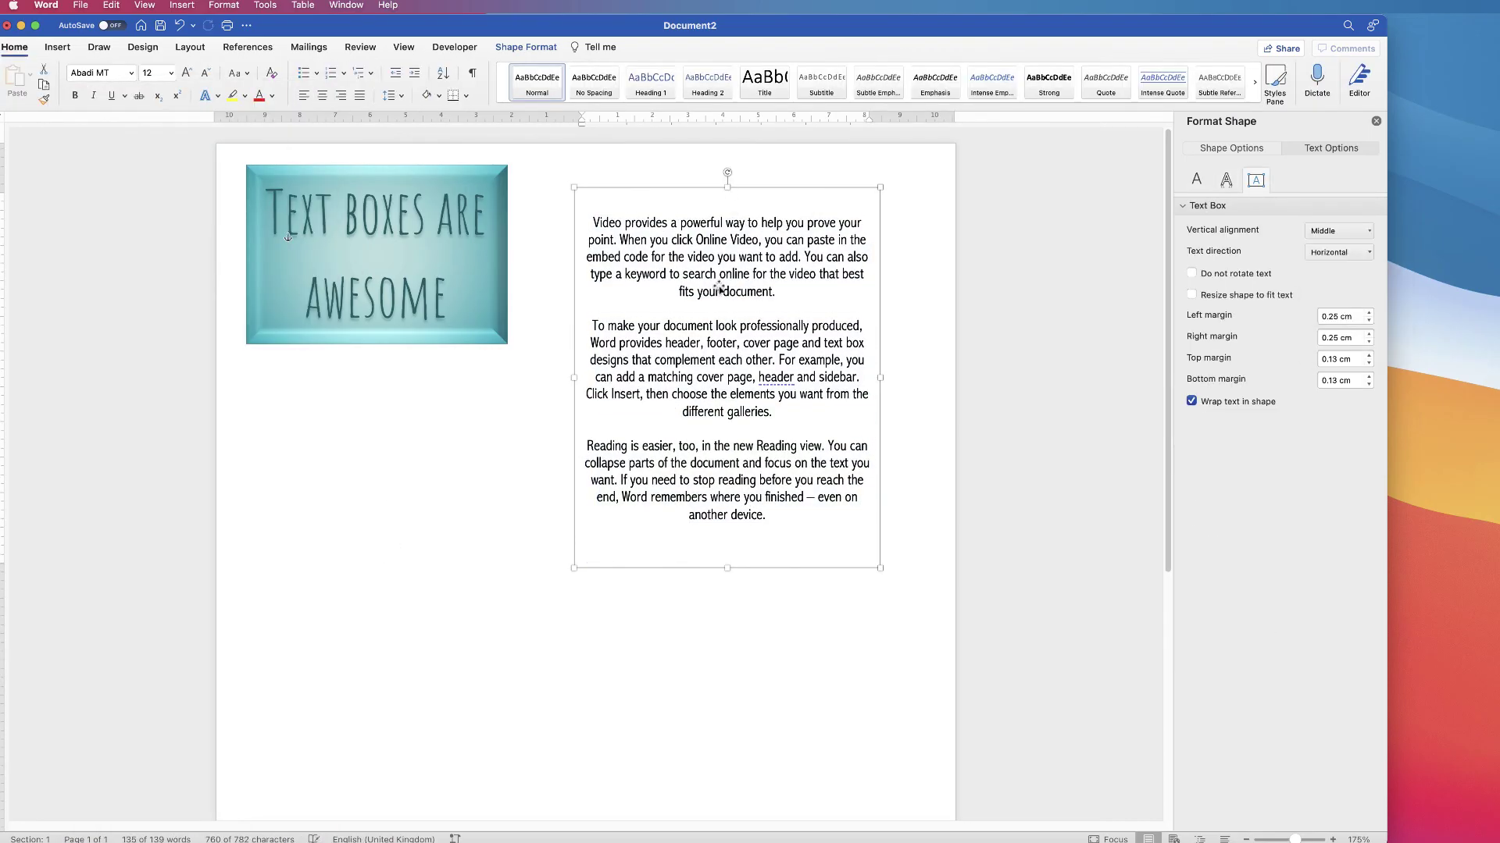
left_click(797, 418)
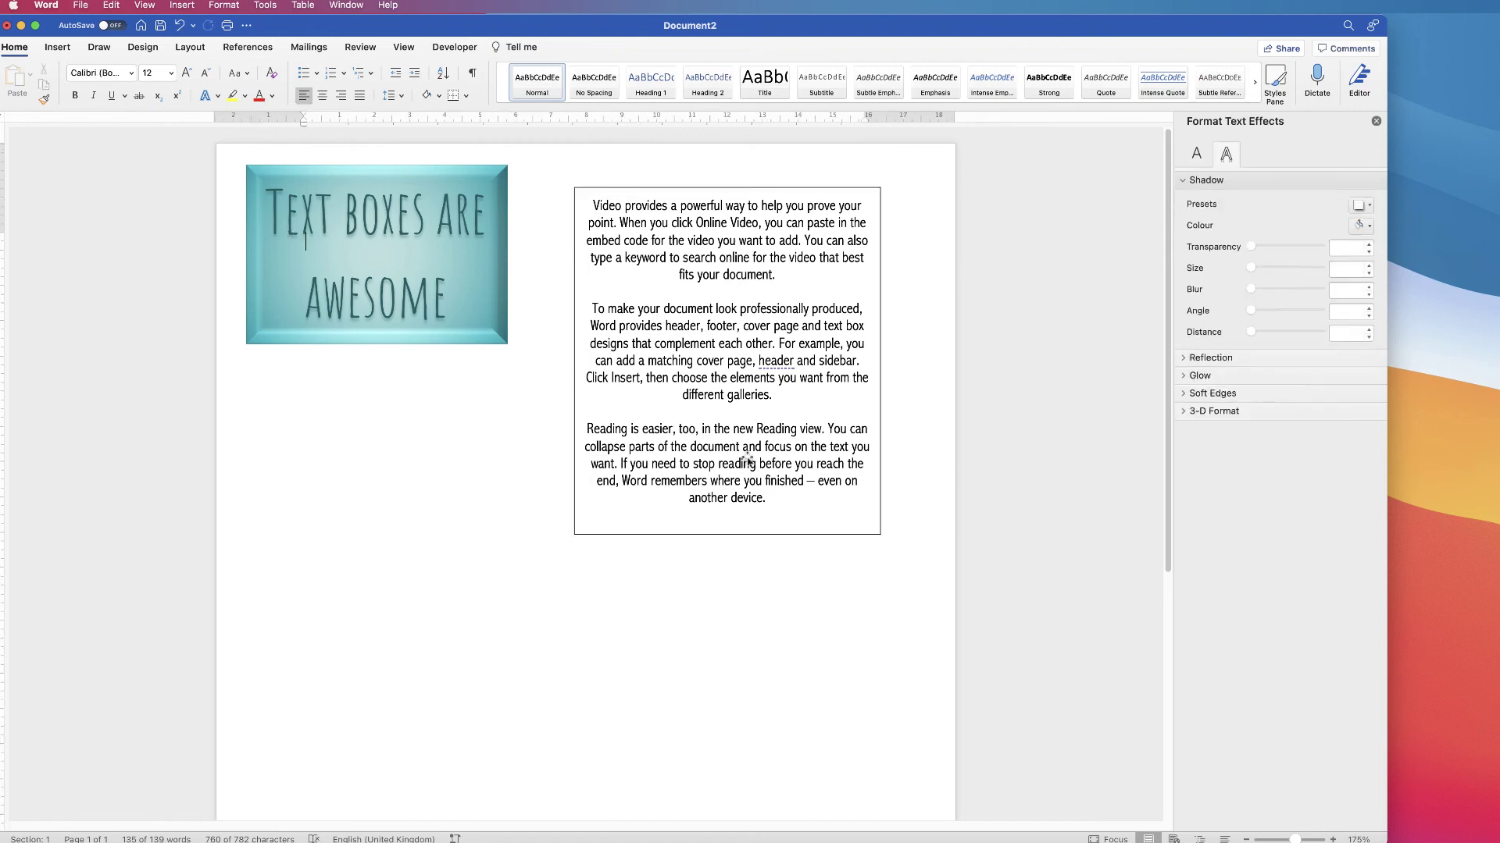
left_click(783, 516)
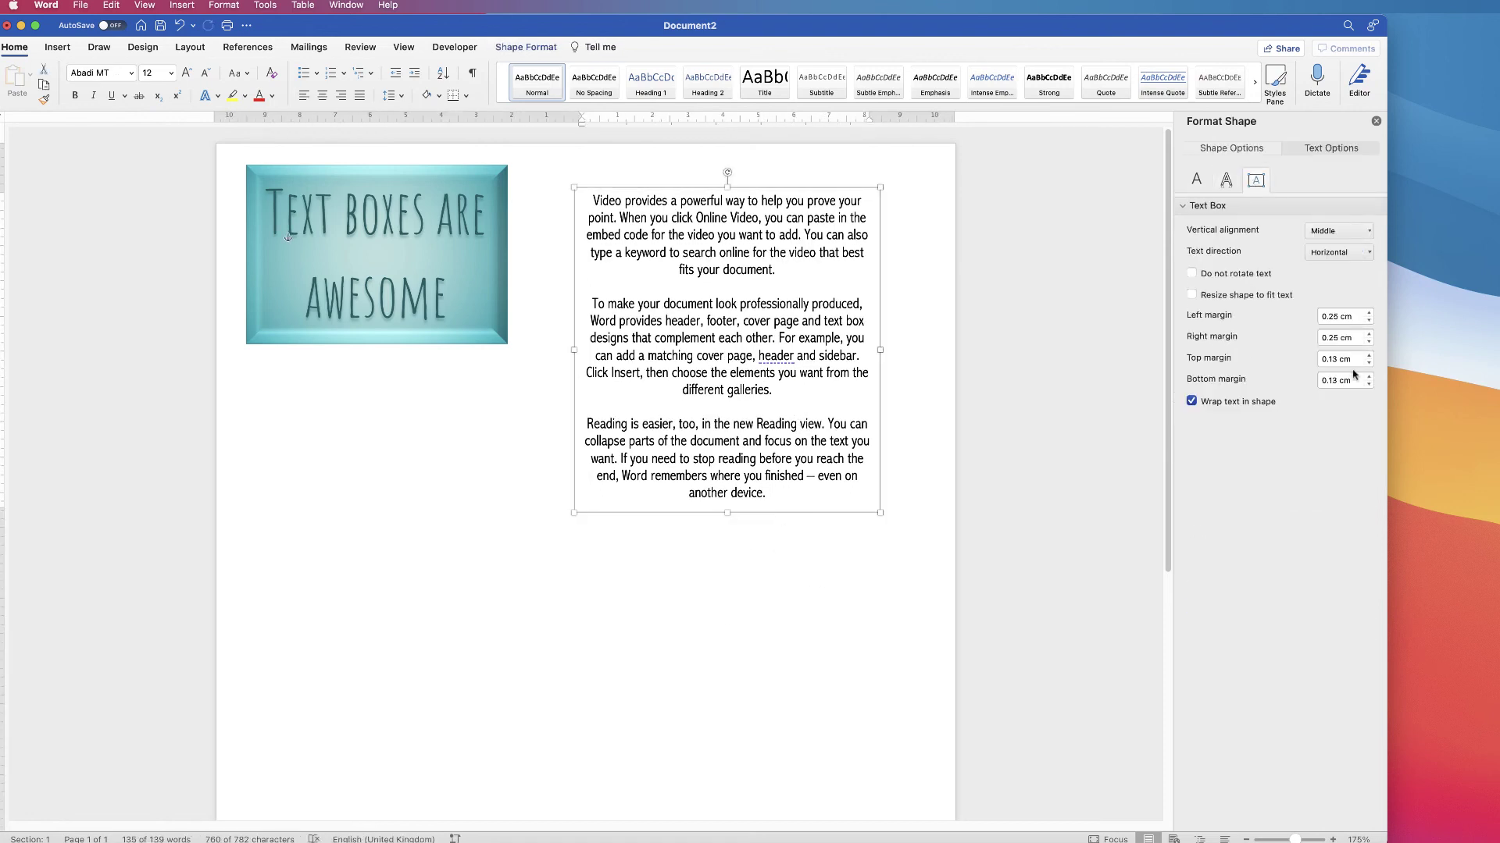
left_click(1369, 355)
Give the sample-text box a pale blue linear gradient fill and a 3 pt solid outline.
left_click(1222, 150)
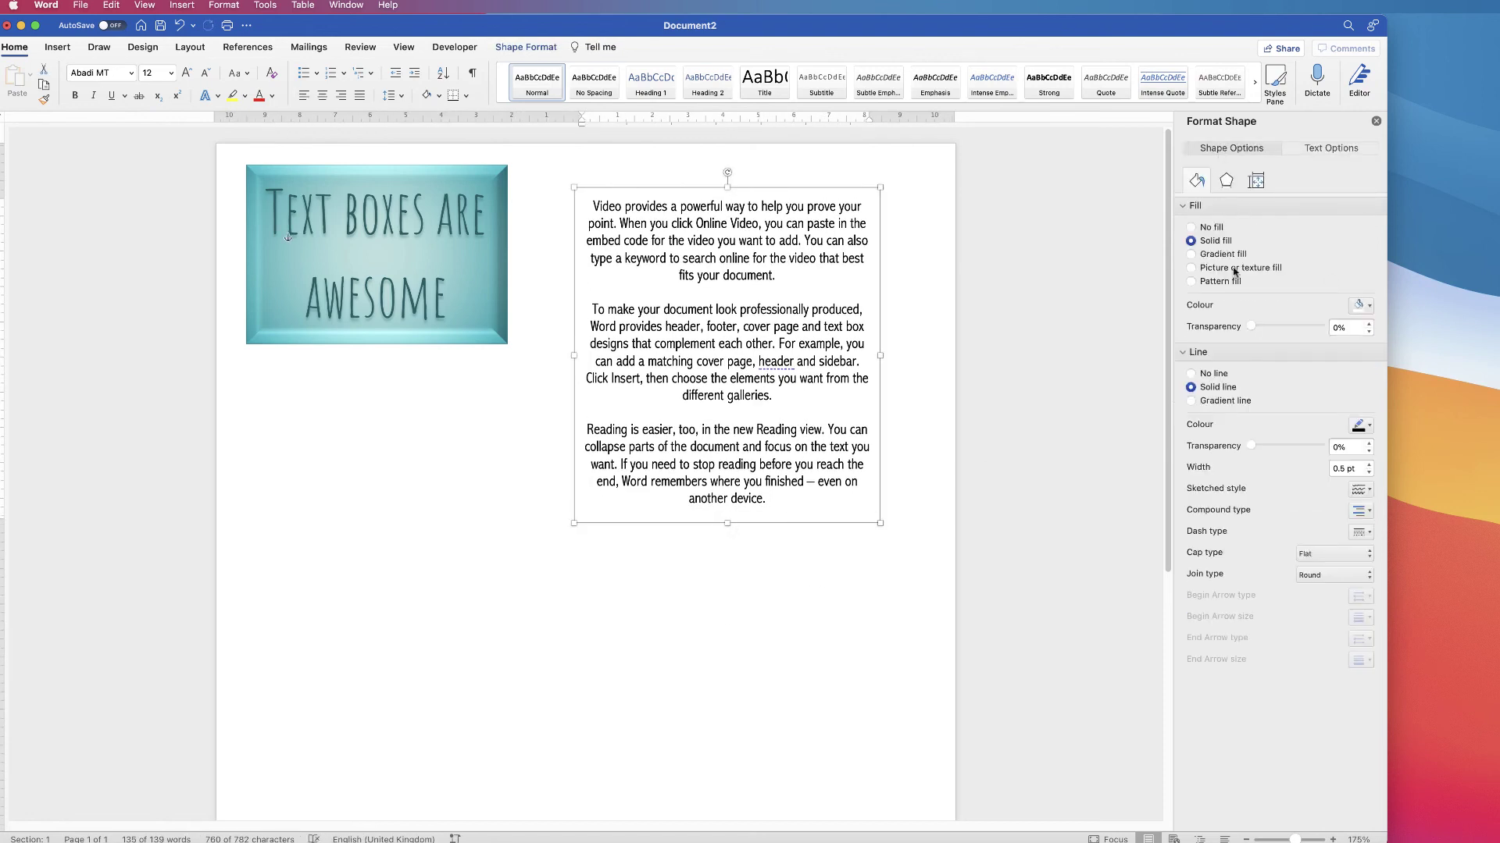
left_click(1191, 254)
left_click(1338, 675)
type("3")
key("Return")
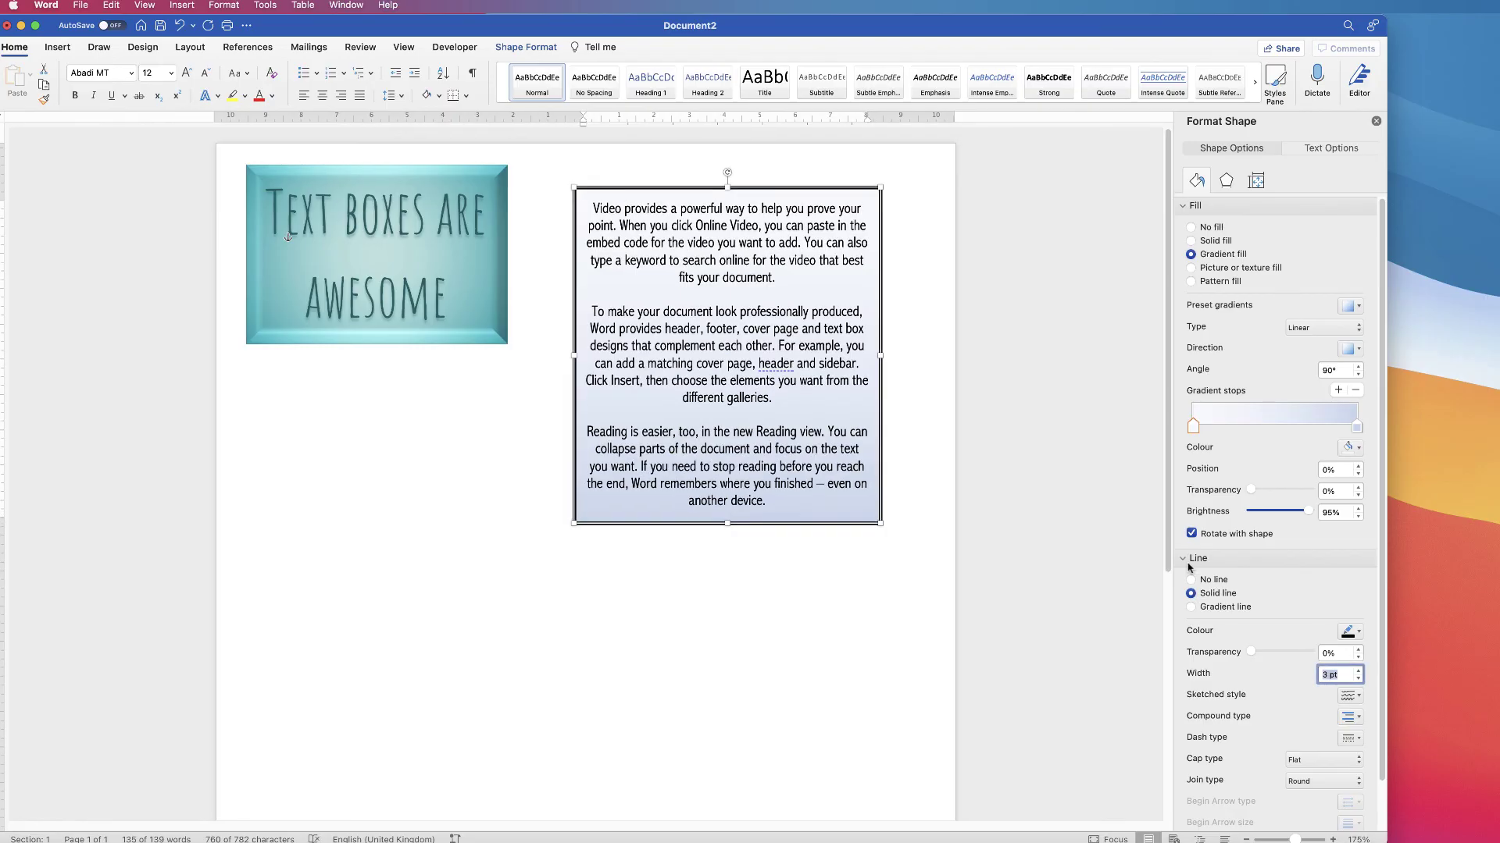
Apply the 3-D rotation preset with X 334° and Y 18° to the sample-text box and move it below the teal box.
left_click(1226, 181)
left_click(1216, 454)
left_click(1354, 489)
left_click(1457, 634)
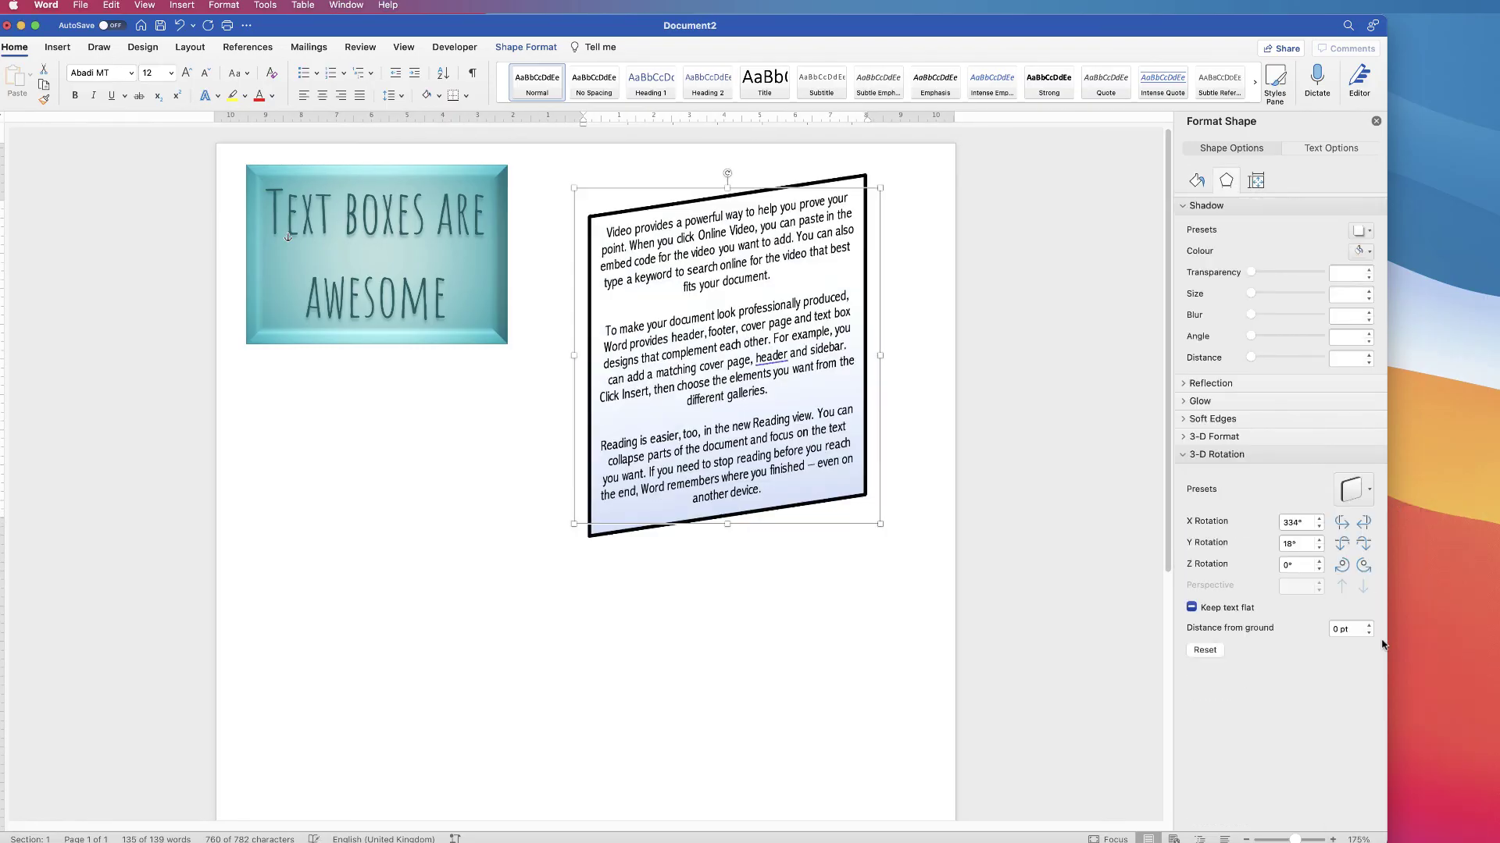
left_click(1353, 489)
left_click(1350, 598)
left_click(1353, 489)
left_click(1386, 634)
left_click_drag(726, 355, 383, 544)
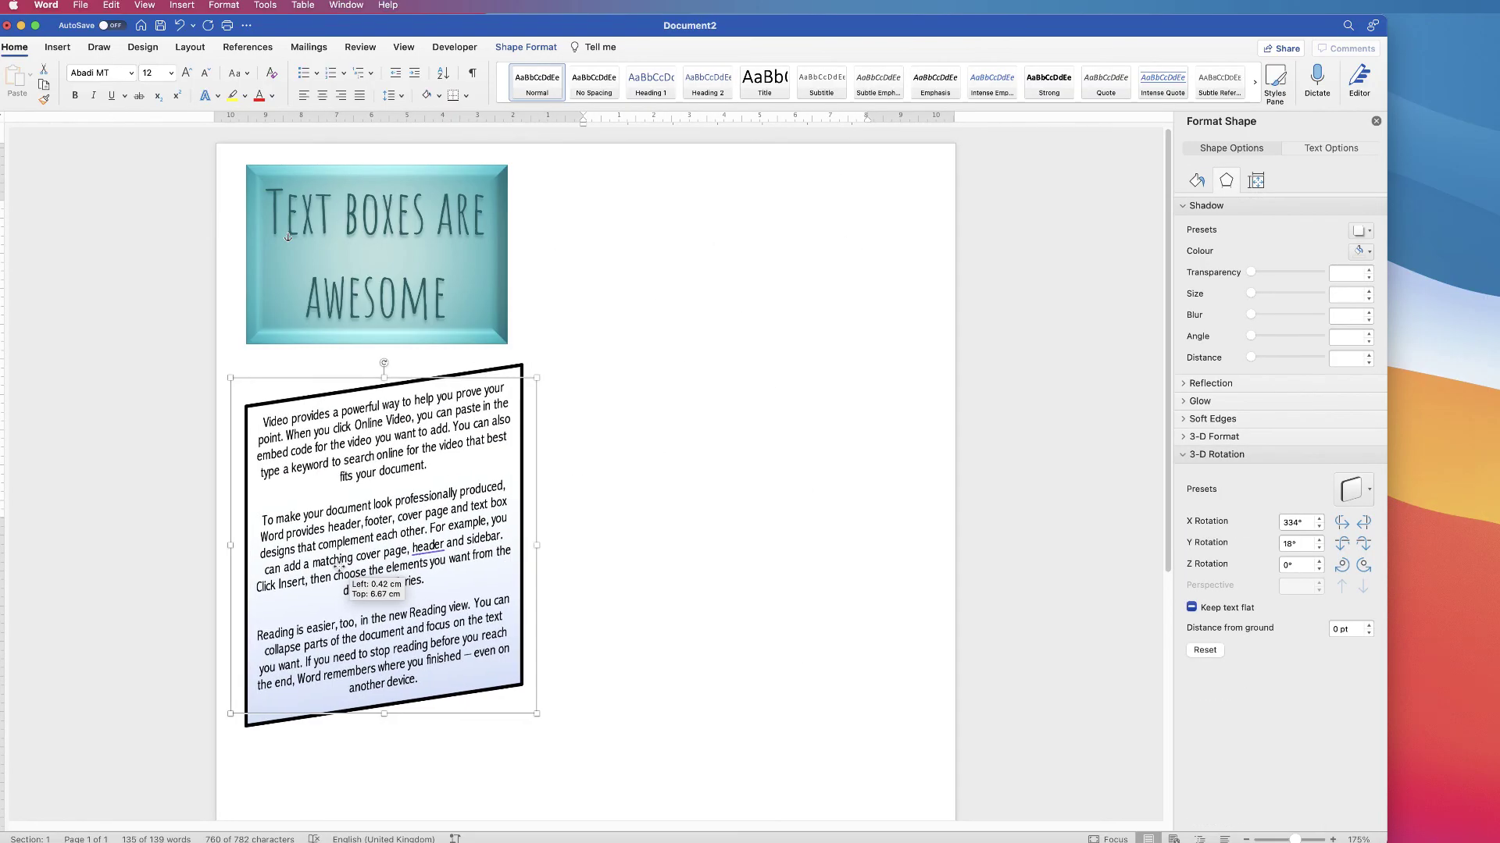
Draw a new text box beside the teal box and size it to 5 cm high by 5 cm wide.
left_click(57, 47)
left_click(936, 74)
left_click(964, 94)
left_click_drag(611, 188, 860, 345)
left_click(1148, 75)
type("5")
key("Tab")
type("5")
key("Return")
Enter HAPPY BIRTHDAY in the square text box and format it in Aharoni at 26 pt.
type("HAPPY BIRTHDAY")
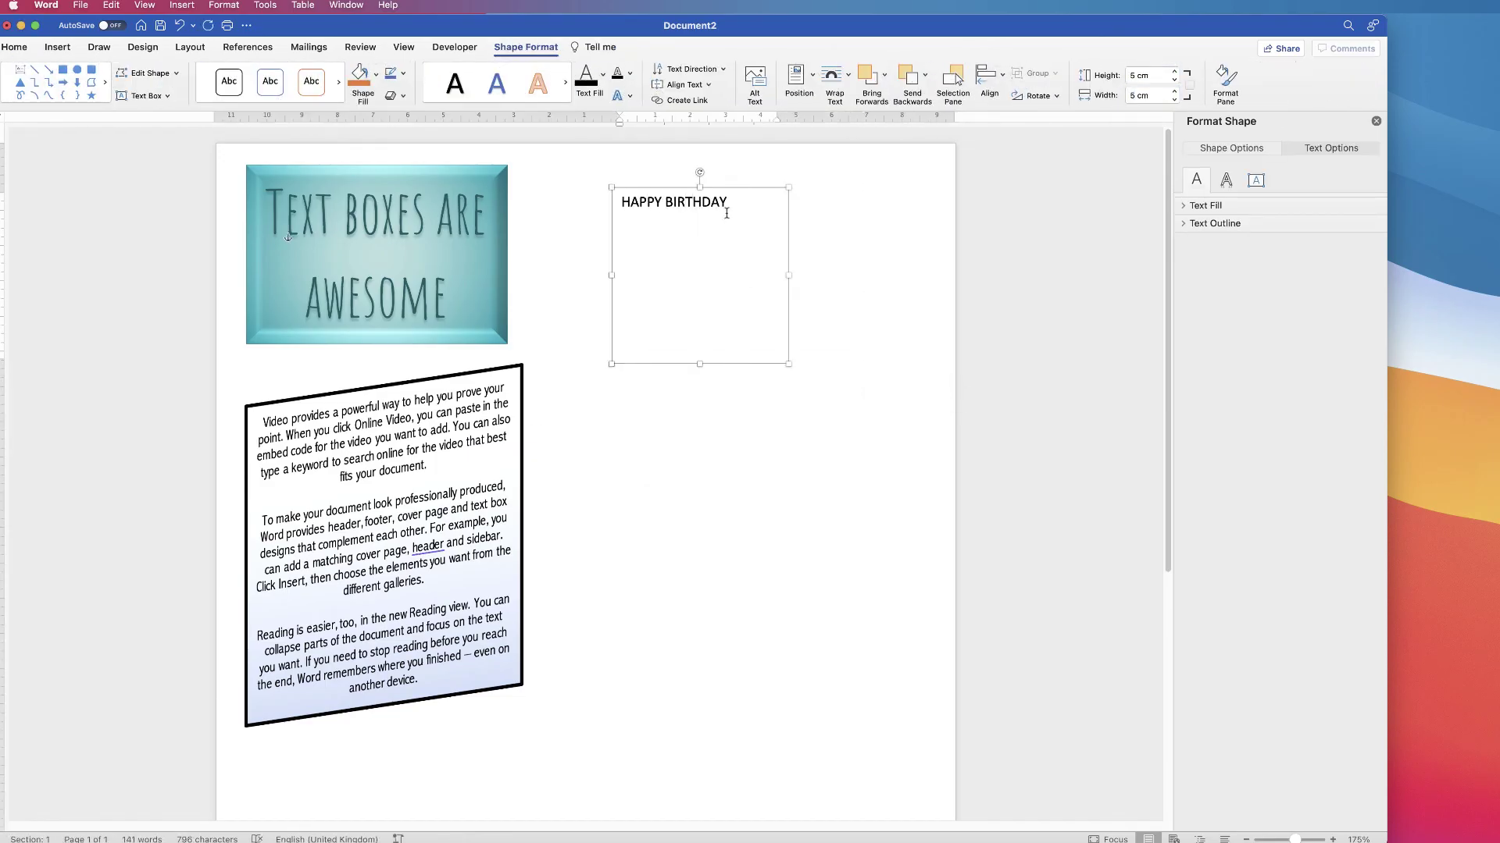
key("super+a")
left_click(14, 47)
left_click(131, 73)
left_click(182, 131)
left_click(186, 73)
left_click(186, 73)
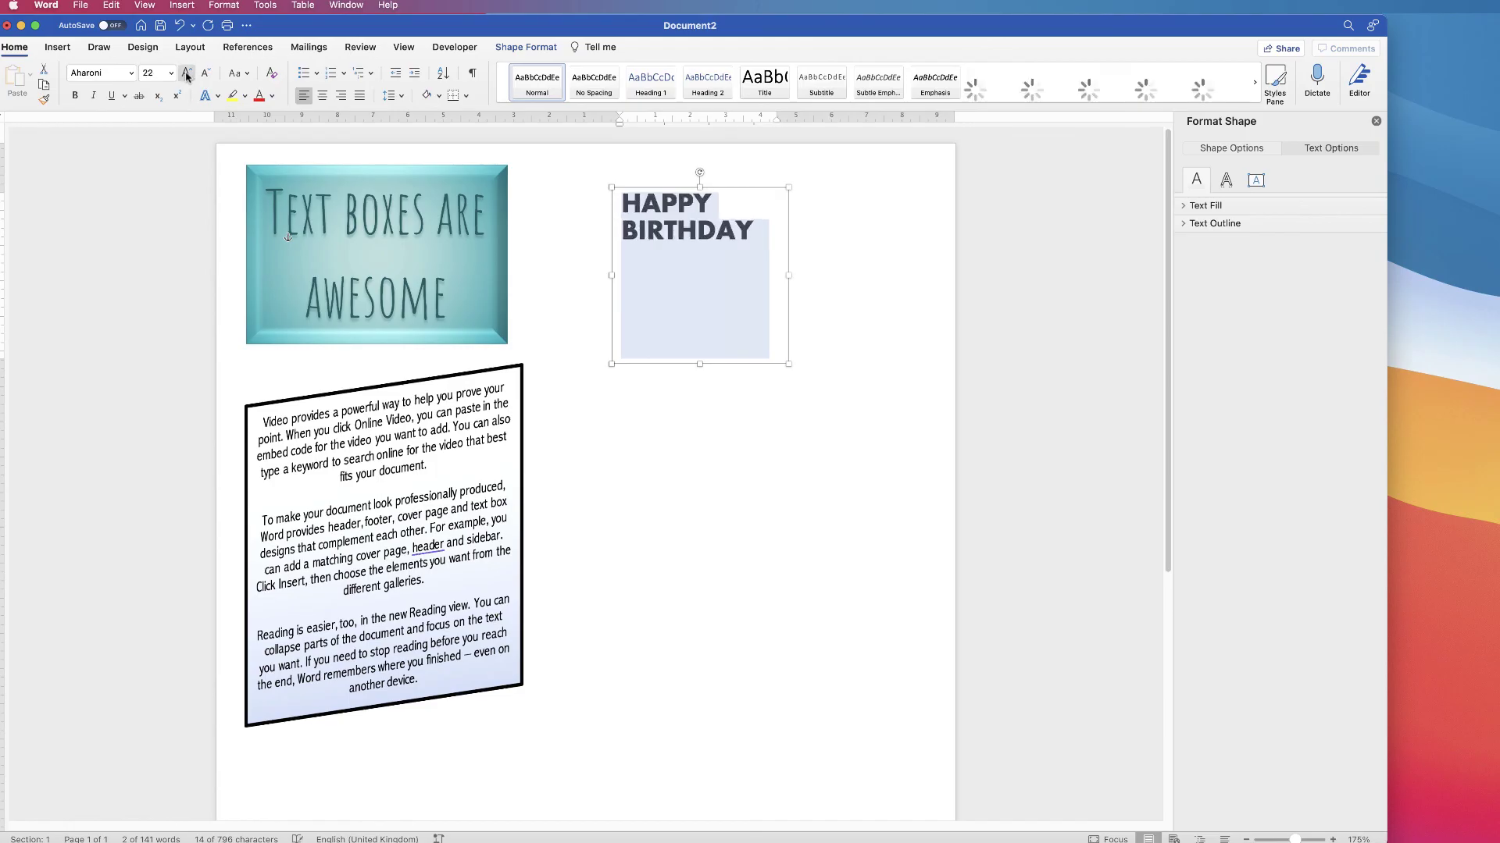
left_click(186, 73)
left_click(186, 72)
left_click(185, 73)
Centre the HAPPY BIRTHDAY text horizontally and align it to the middle of its box vertically.
left_click(1255, 180)
left_click(1339, 231)
left_click(1338, 255)
key("super+e")
Fill the HAPPY BIRTHDAY box with the bright purple recent colour and give its text a solid white fill.
left_click(1231, 148)
left_click(1195, 205)
left_click(1360, 305)
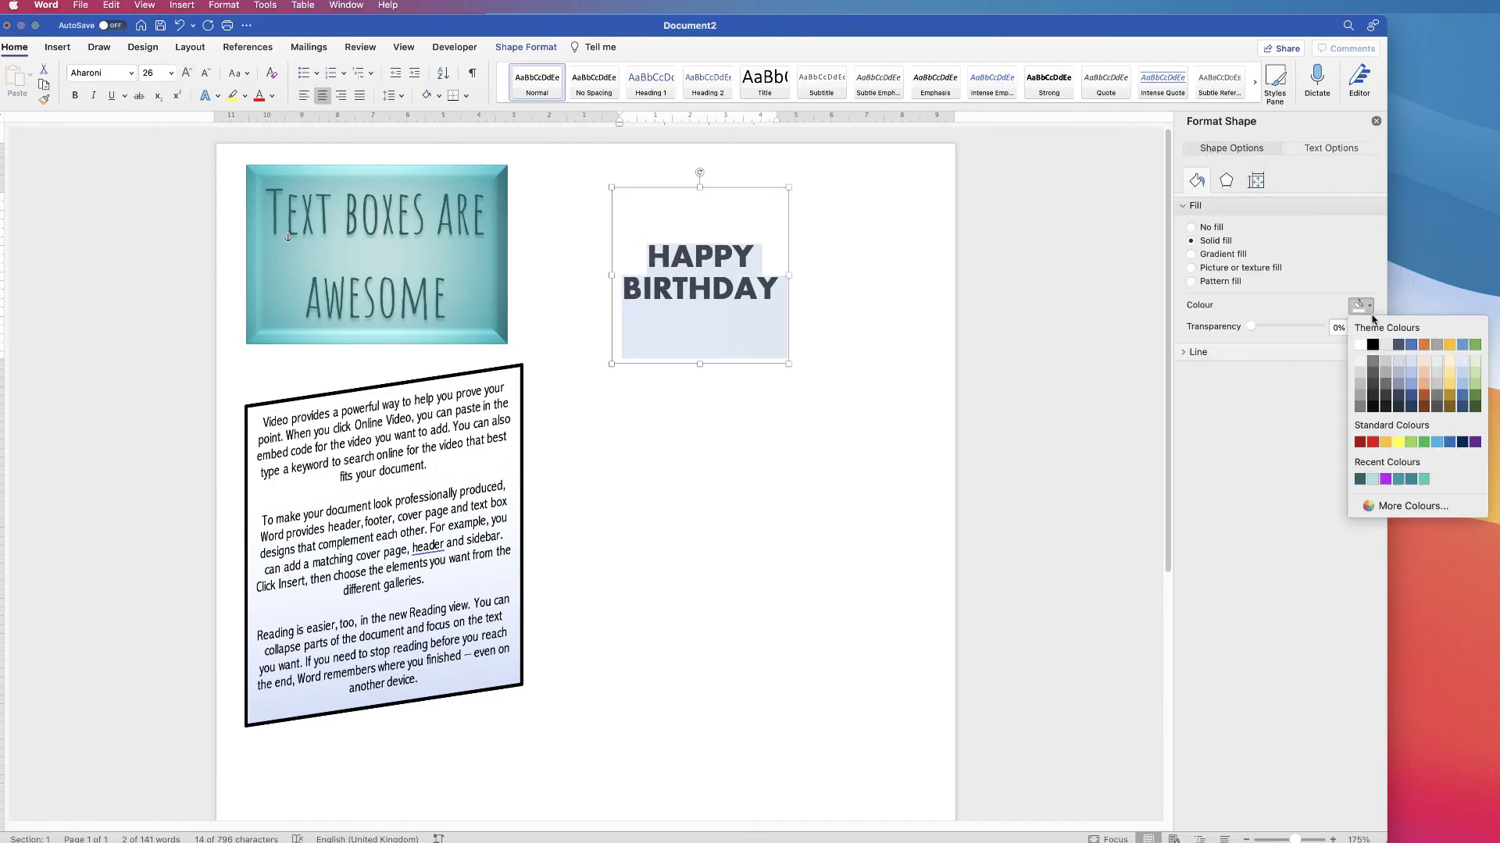
left_click(1384, 479)
left_click(1331, 148)
left_click(1211, 240)
Give the HAPPY BIRTHDAY box a thick solid outline in dark purple.
left_click(1231, 148)
left_click(1195, 353)
left_click(1360, 426)
left_click(1372, 626)
left_click(979, 459)
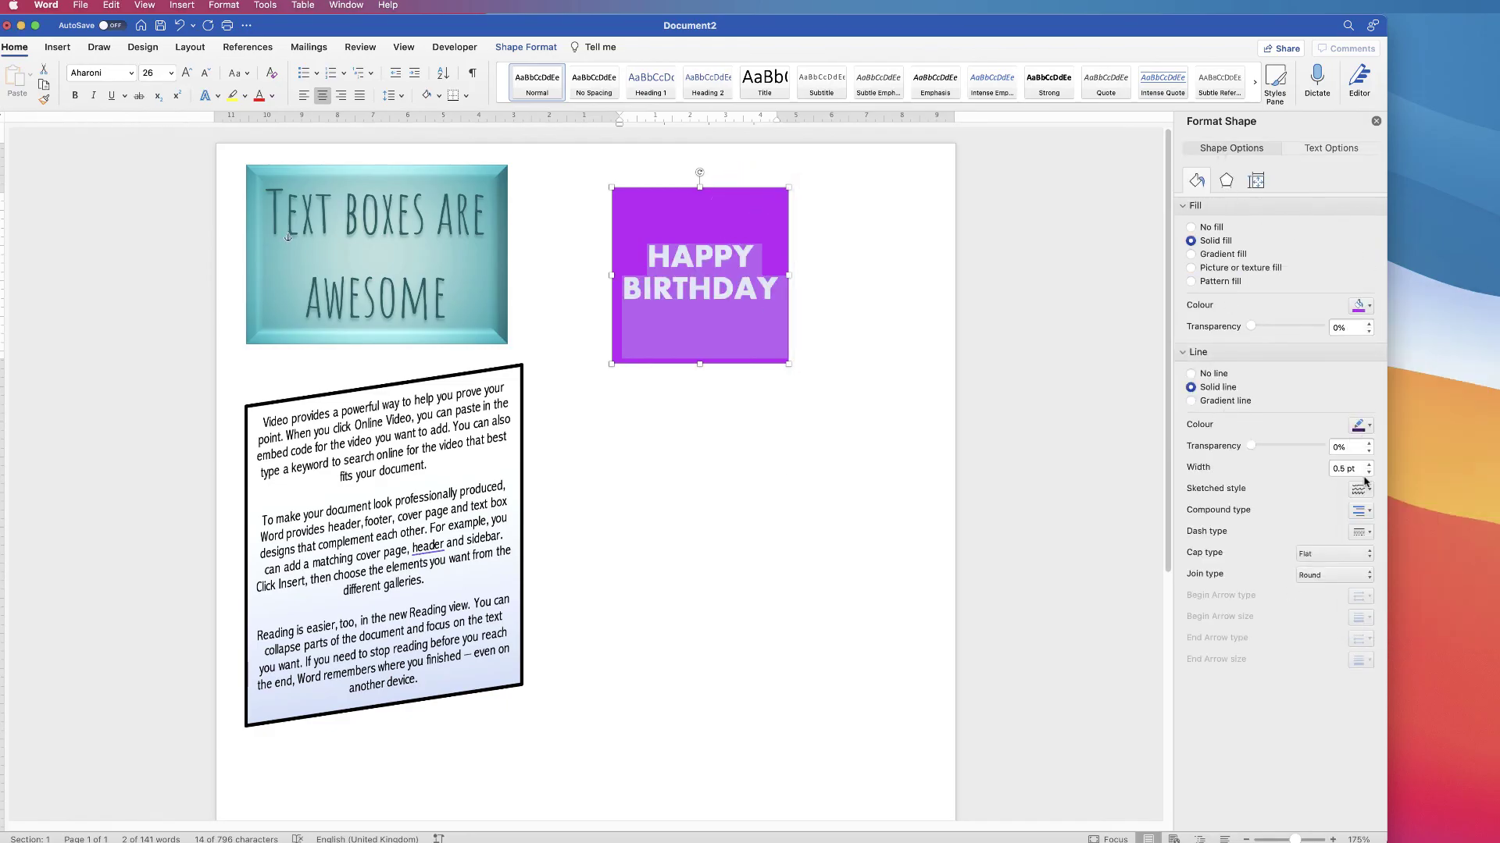
double_click(1344, 468)
type("3")
key("Return")
left_click(1331, 148)
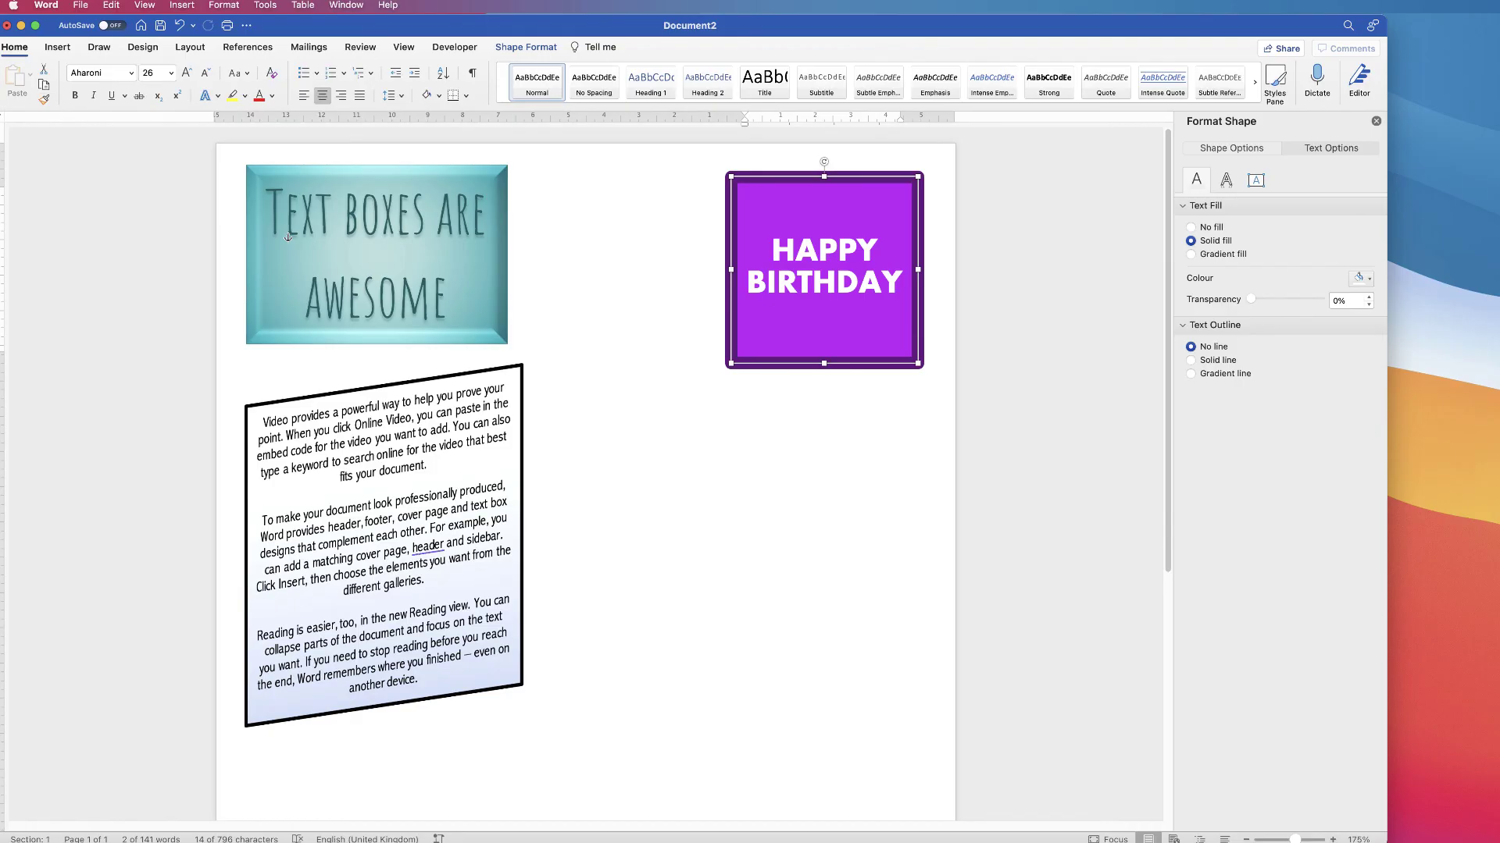
Duplicate the HAPPY BIRTHDAY box twice, stacking the copies in a column below the original.
left_click_drag(827, 367, 829, 578)
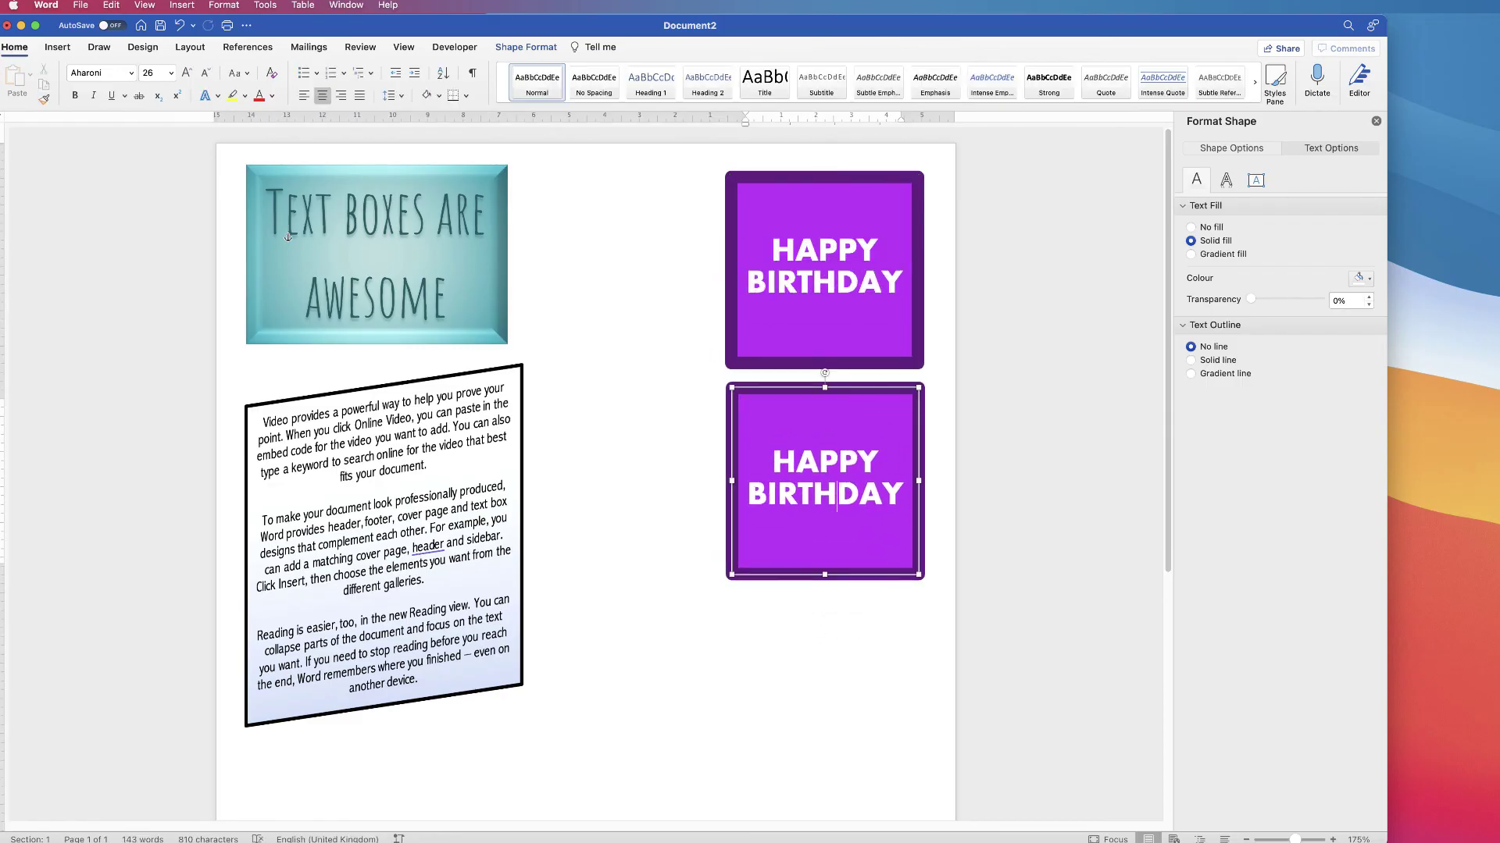
key("Escape")
left_click_drag(825, 480, 825, 692)
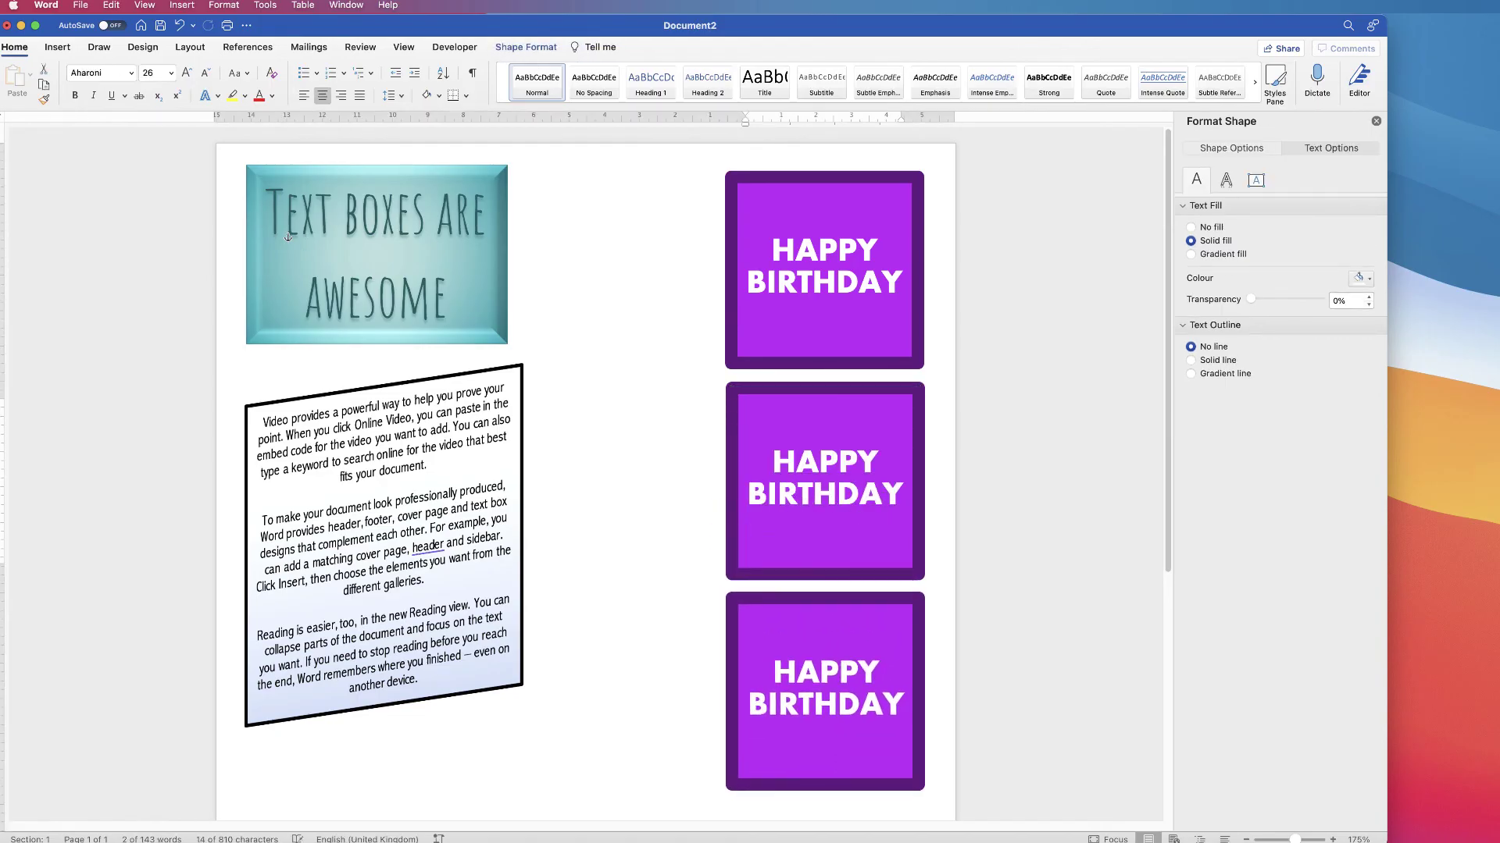
Select all three HAPPY BIRTHDAY boxes and align them to their horizontal centre.
left_click(288, 238)
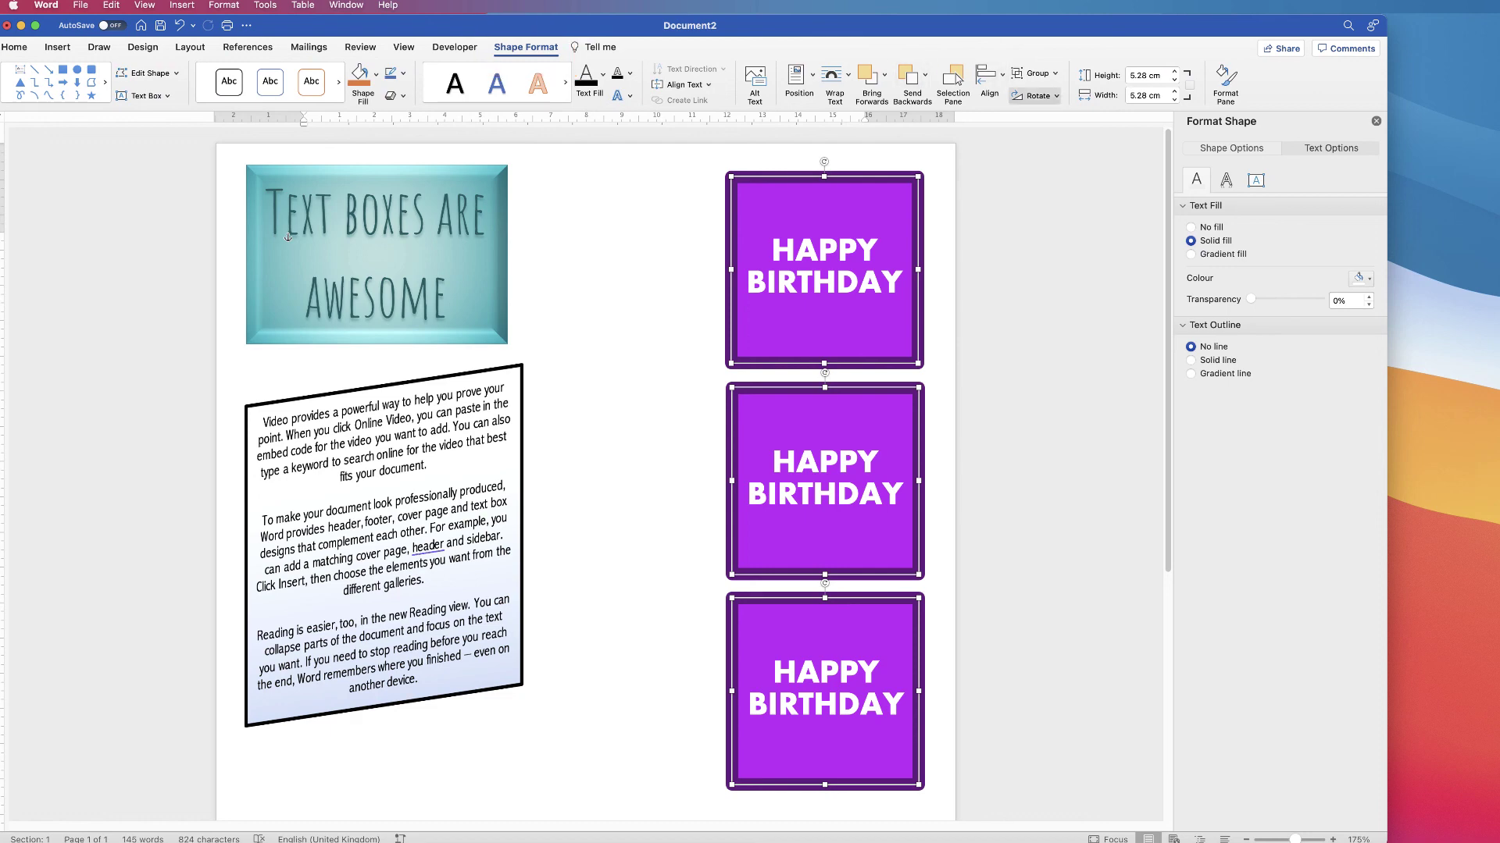
left_click(958, 77)
key("Down")
key("Down")
key("Return")
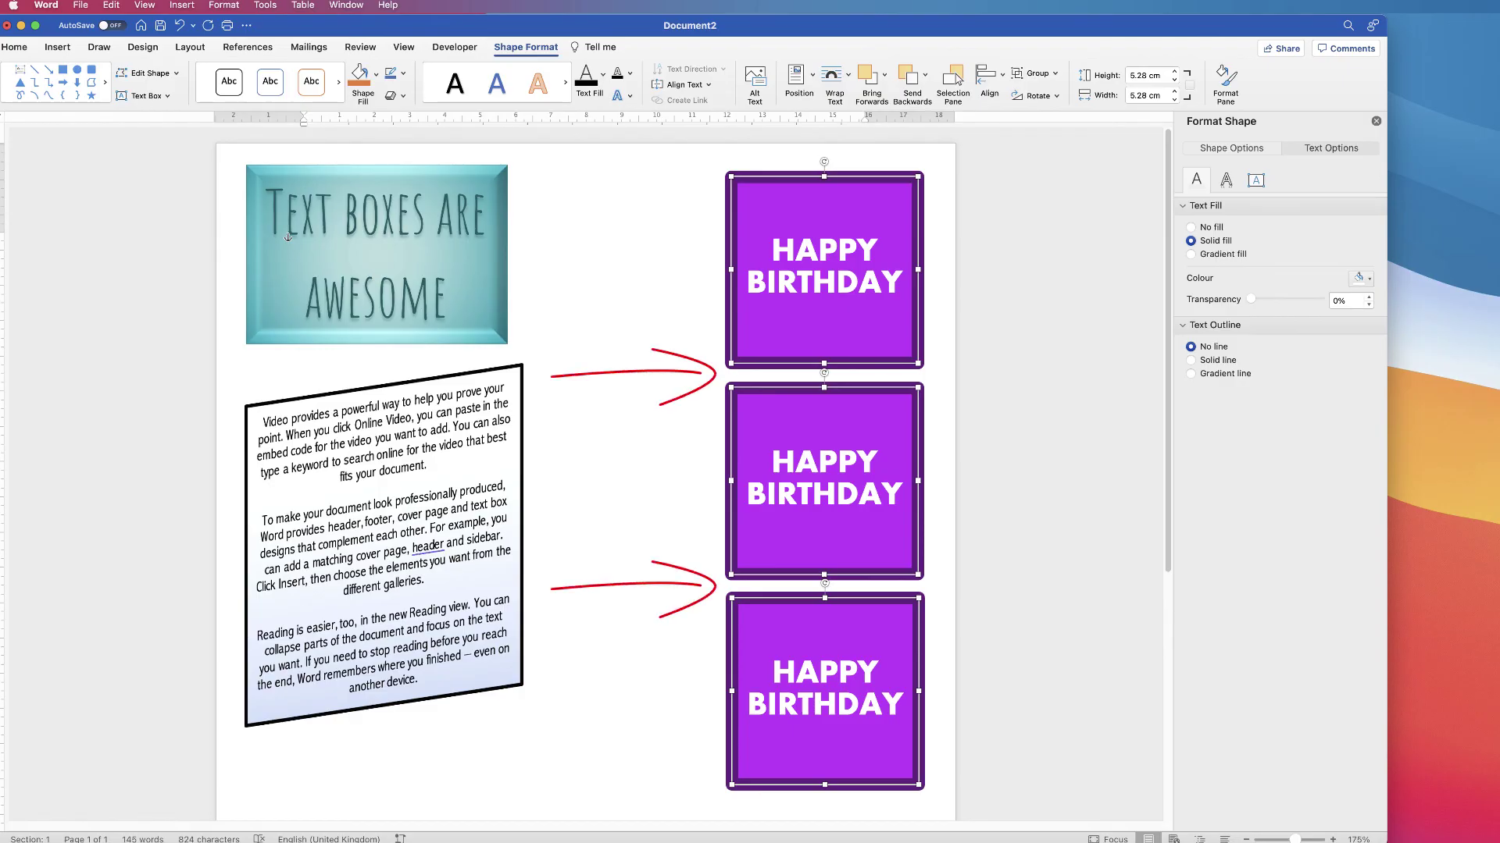
Distribute the three selected HAPPY BIRTHDAY boxes vertically with equal spacing.
left_click(989, 77)
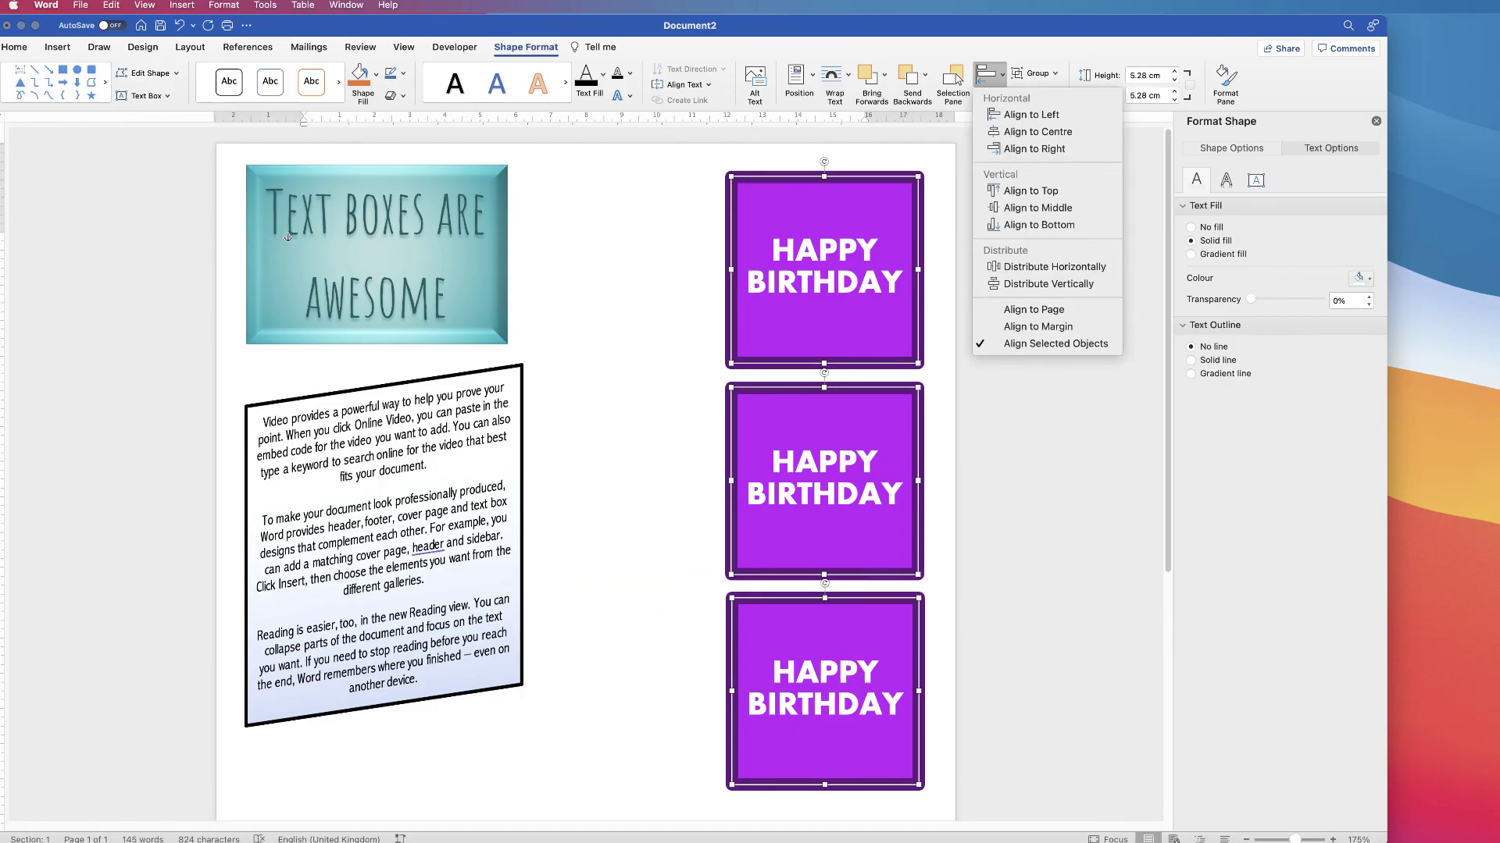
key("Down")
key("Down")
key("Down")
key("Down")
key("Down")
key("Down")
key("Down")
key("Down")
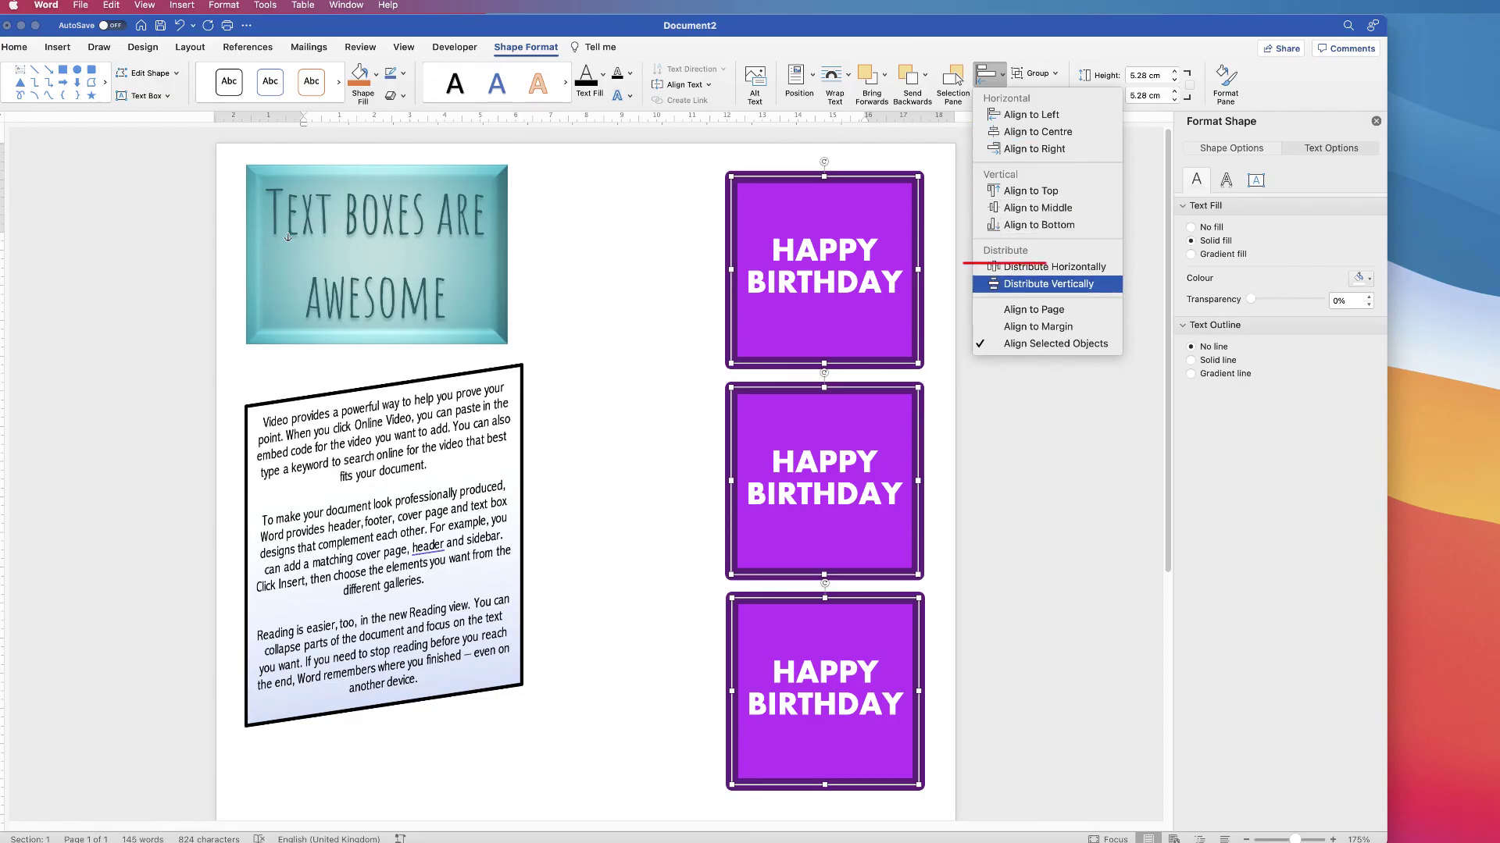
key("Return")
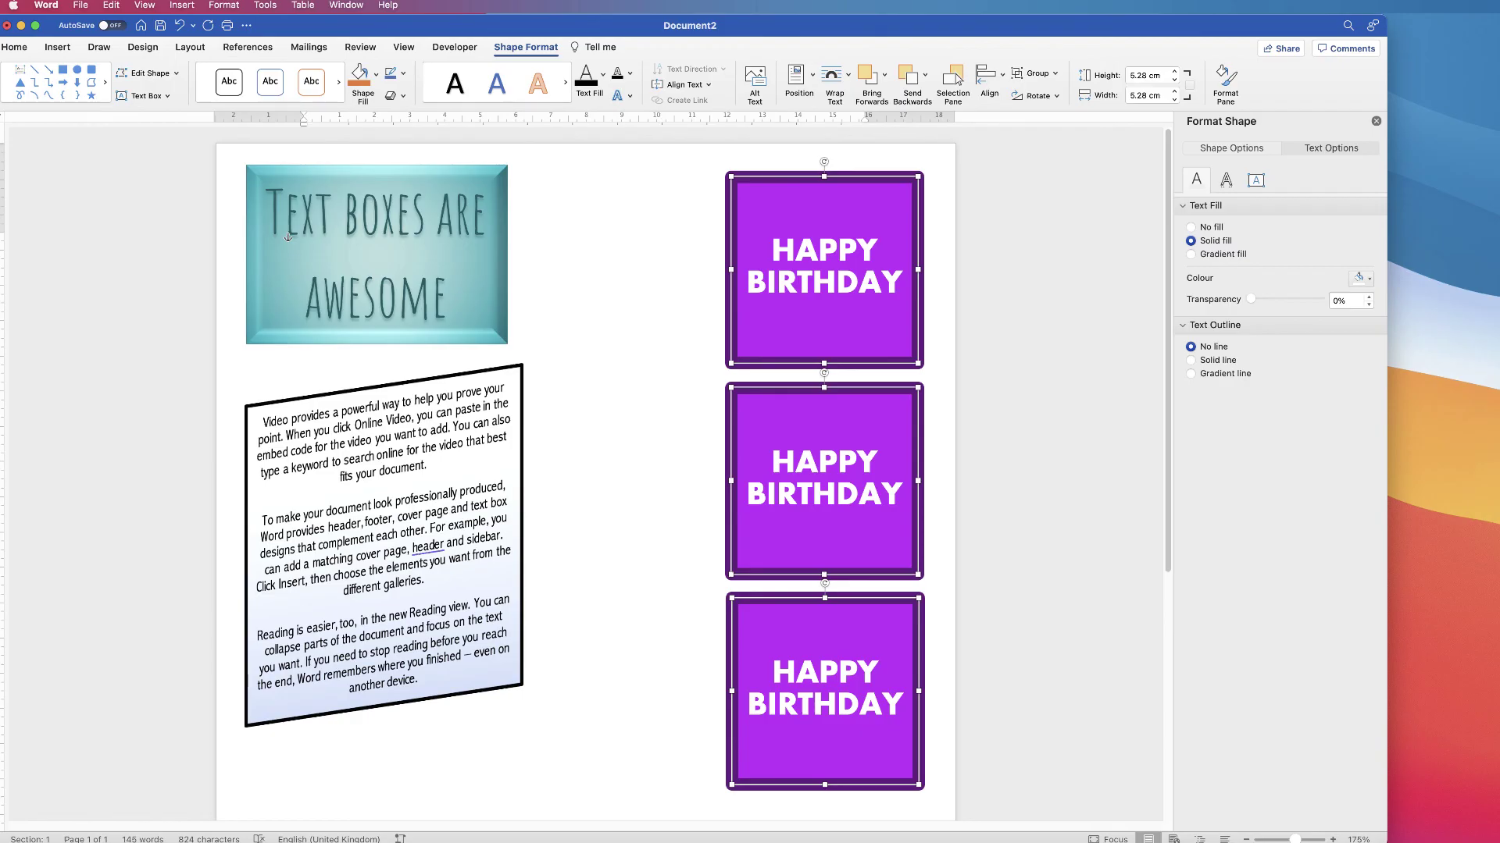
Group the three HAPPY BIRTHDAY boxes into a single object.
key("Tab")
key("Return")
key("Down")
key("Return")
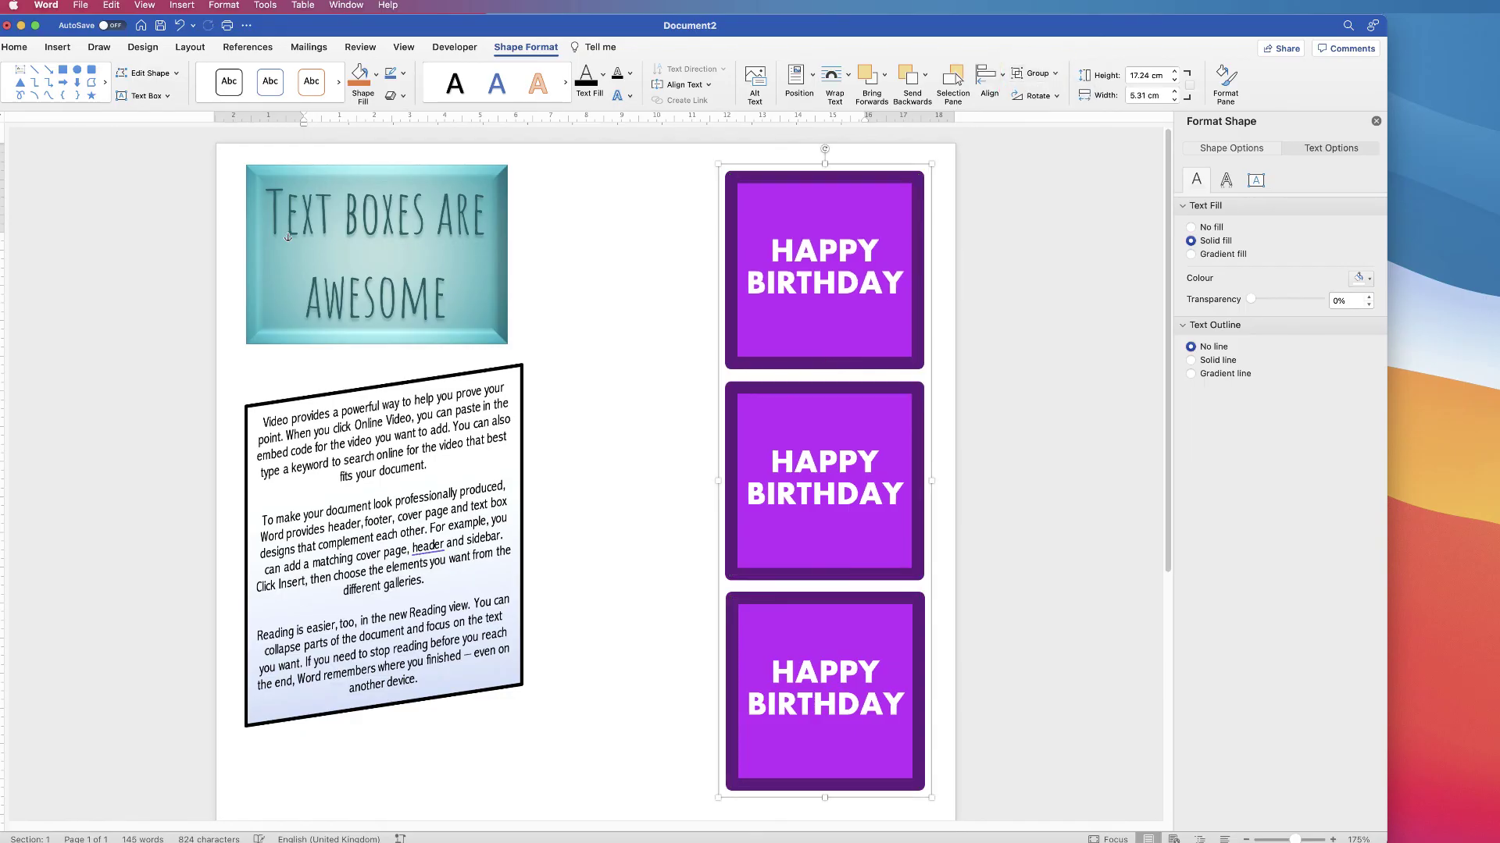